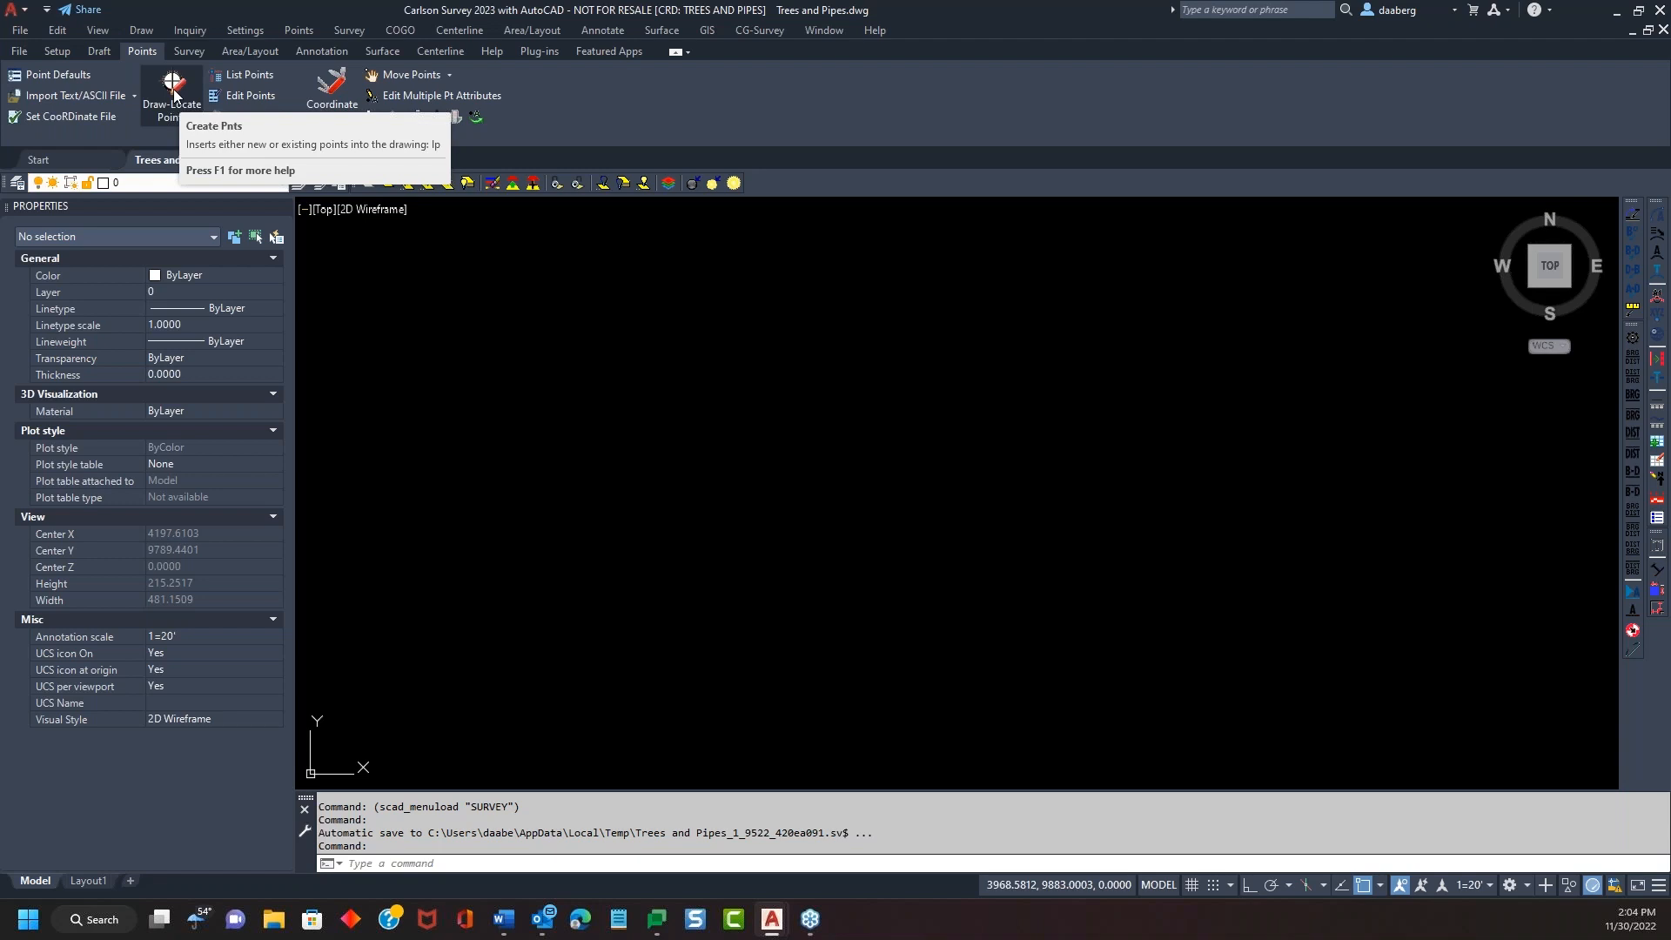
Screen-pick point 7 at elevation 0.00 with description DTREE
left_click(173, 94)
left_click_drag(846, 235, 1062, 133)
left_click(1055, 567)
left_click(689, 495)
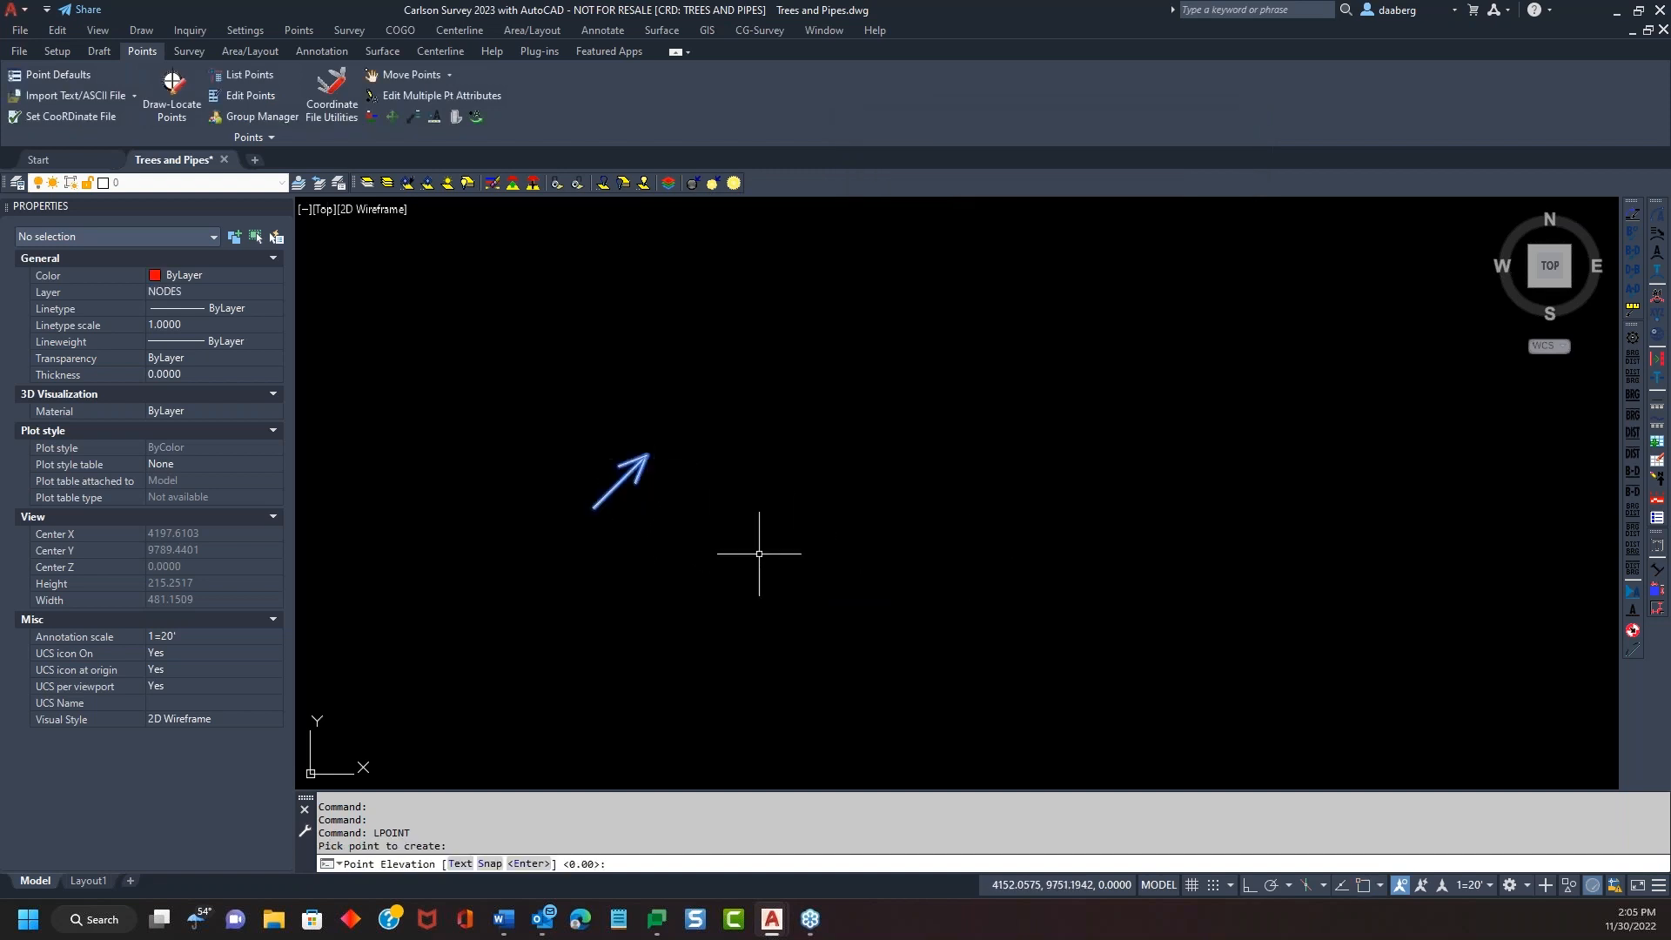
key("Return")
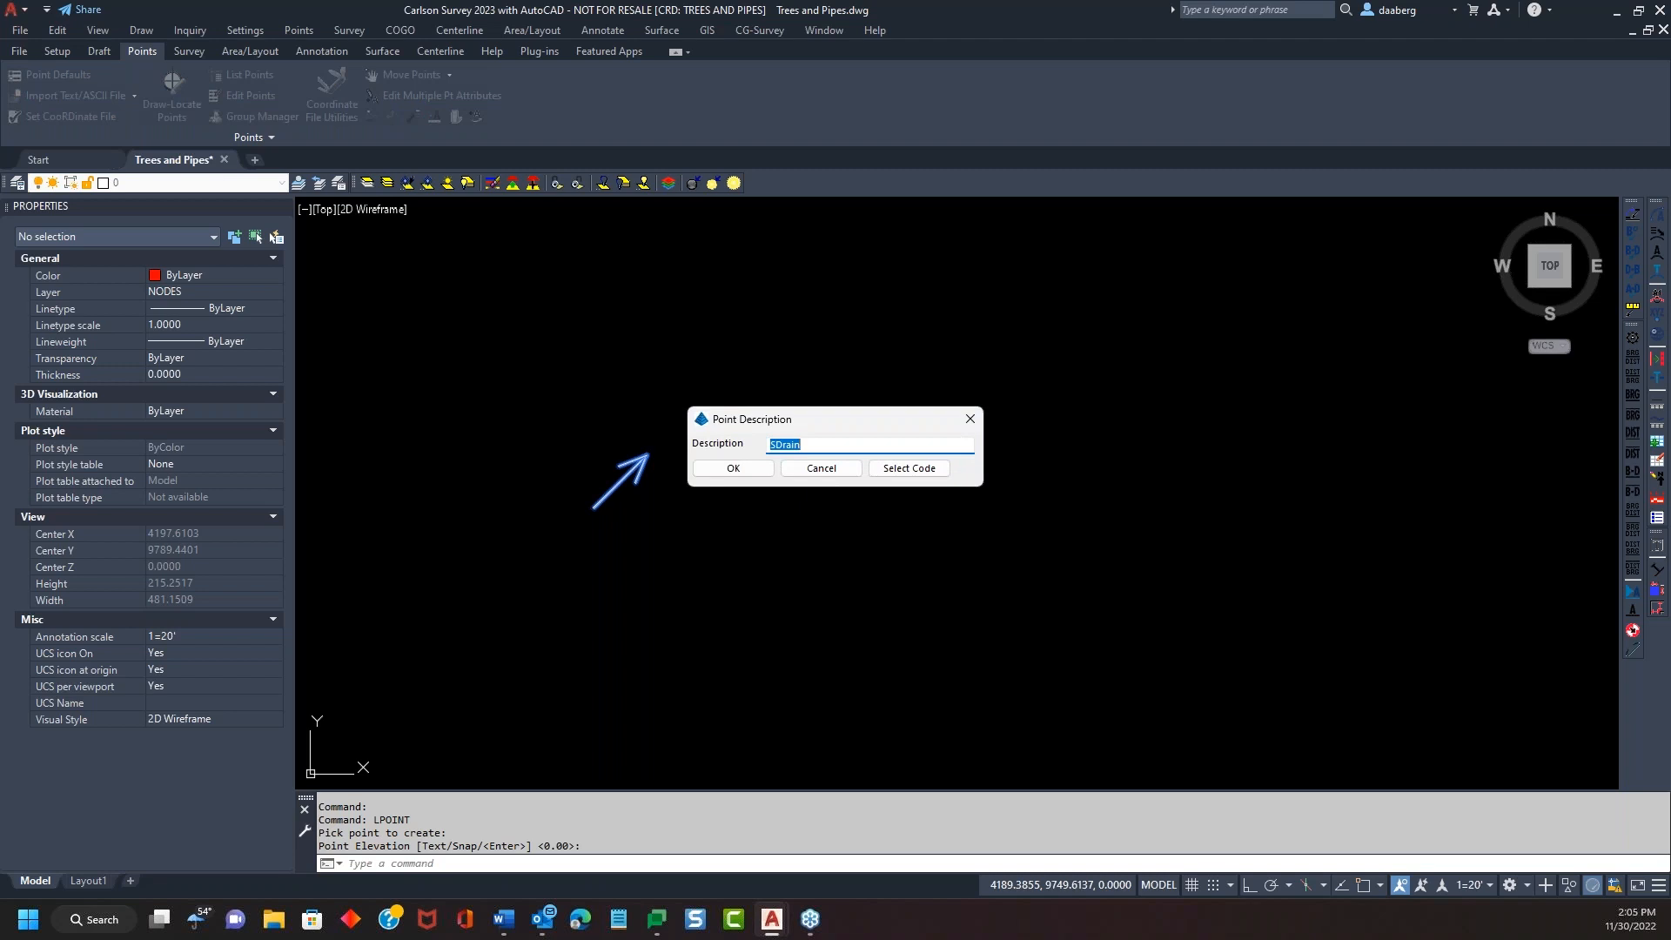
type("DTREE")
left_click(734, 469)
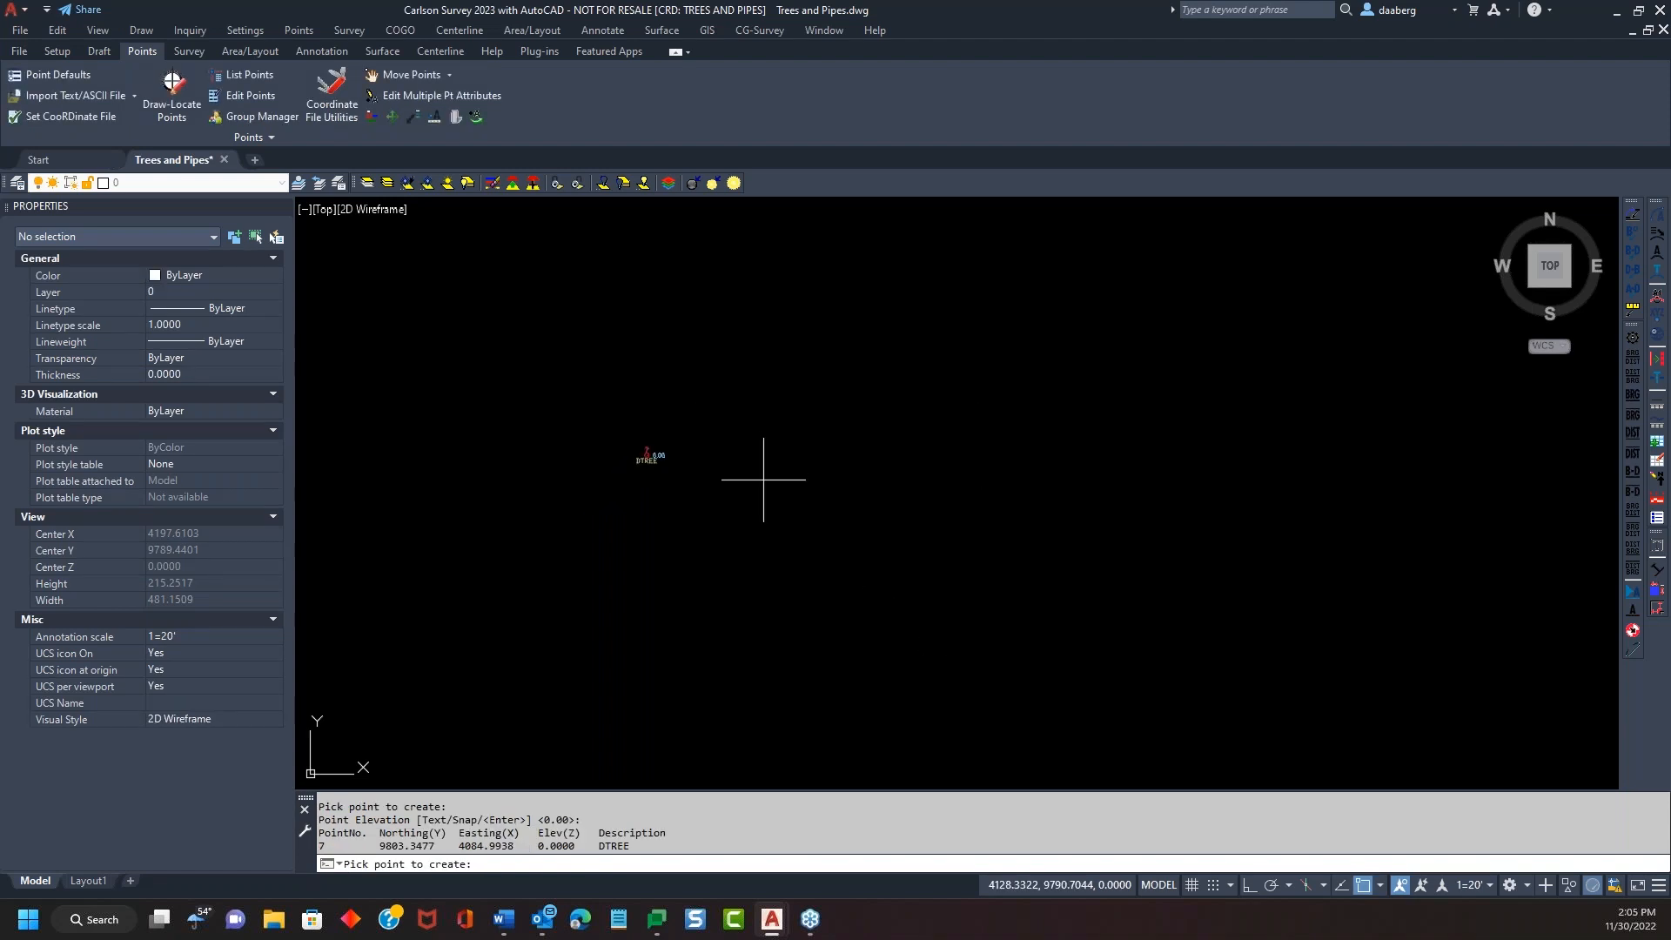
key("Return")
Zoom in on the new point and switch to the Survey tools
scroll(664, 504, "up", 3)
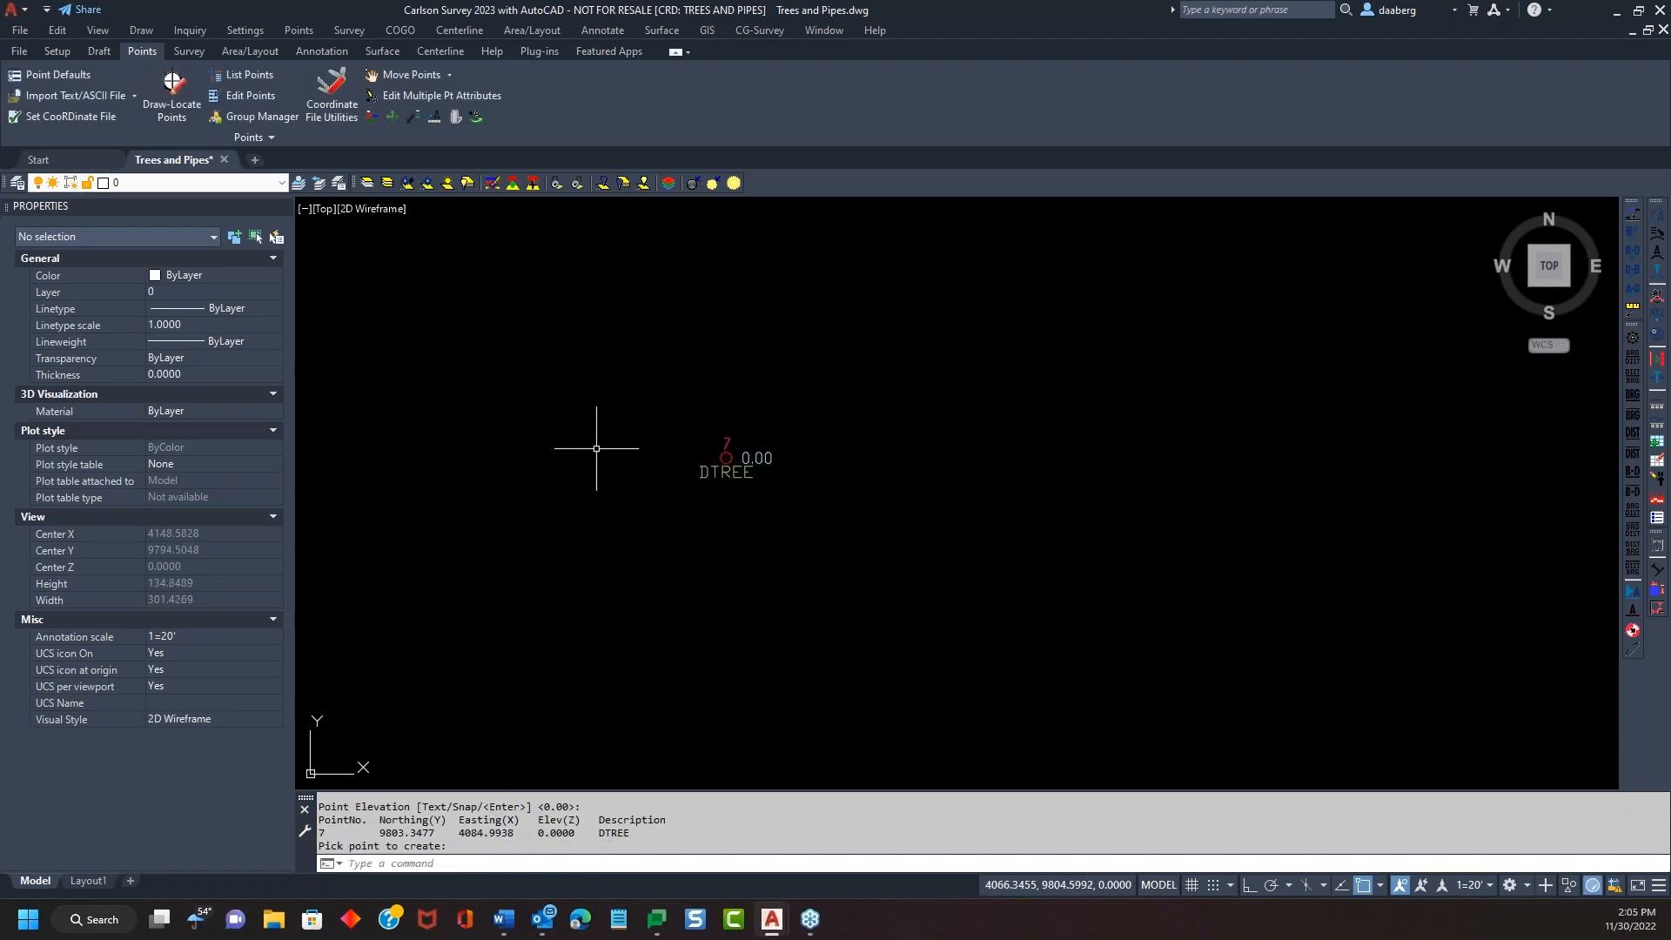
scroll(691, 440, "up", 4)
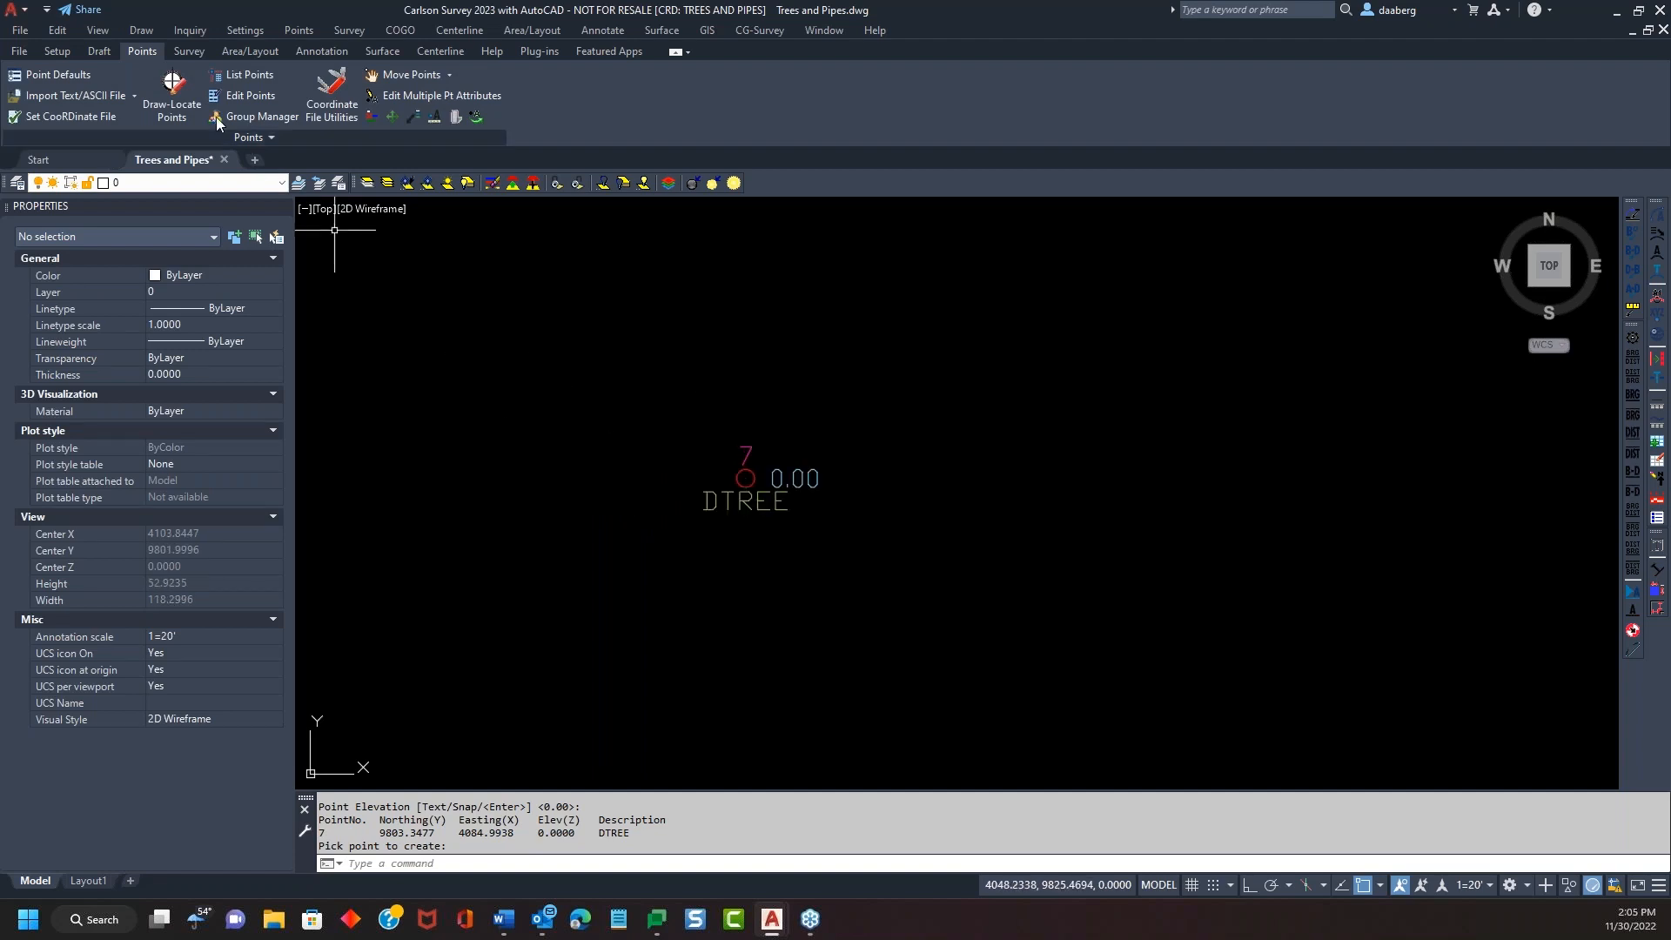
left_click(188, 51)
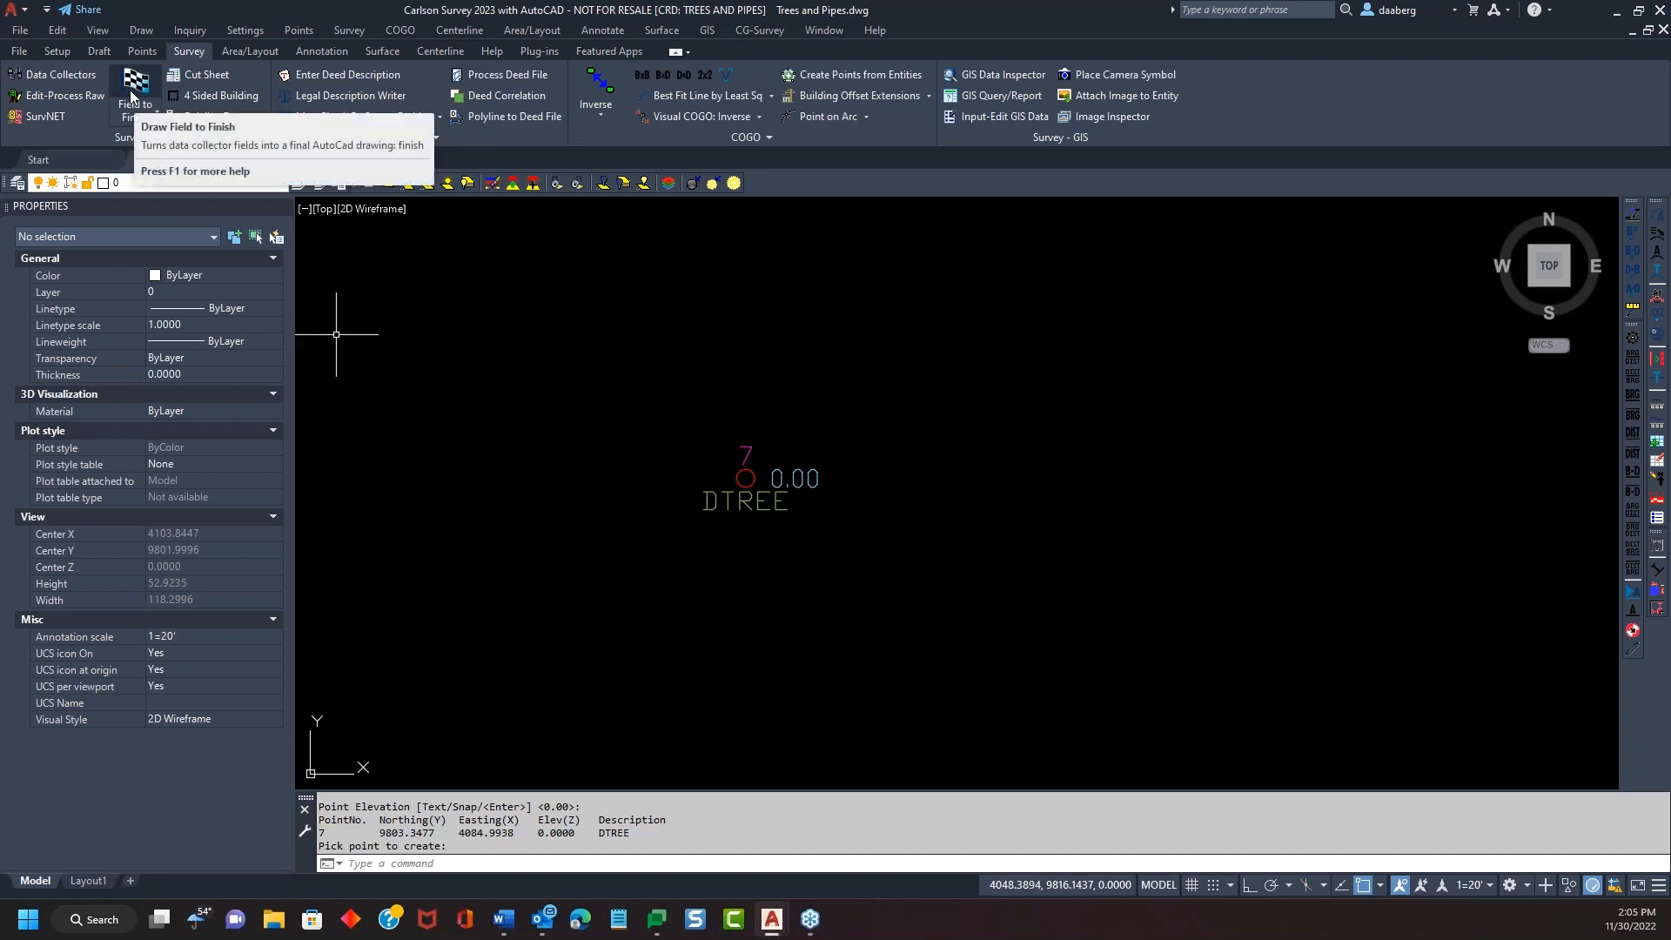
Add a new Field to Finish code named DTREE to the code table
left_click(133, 96)
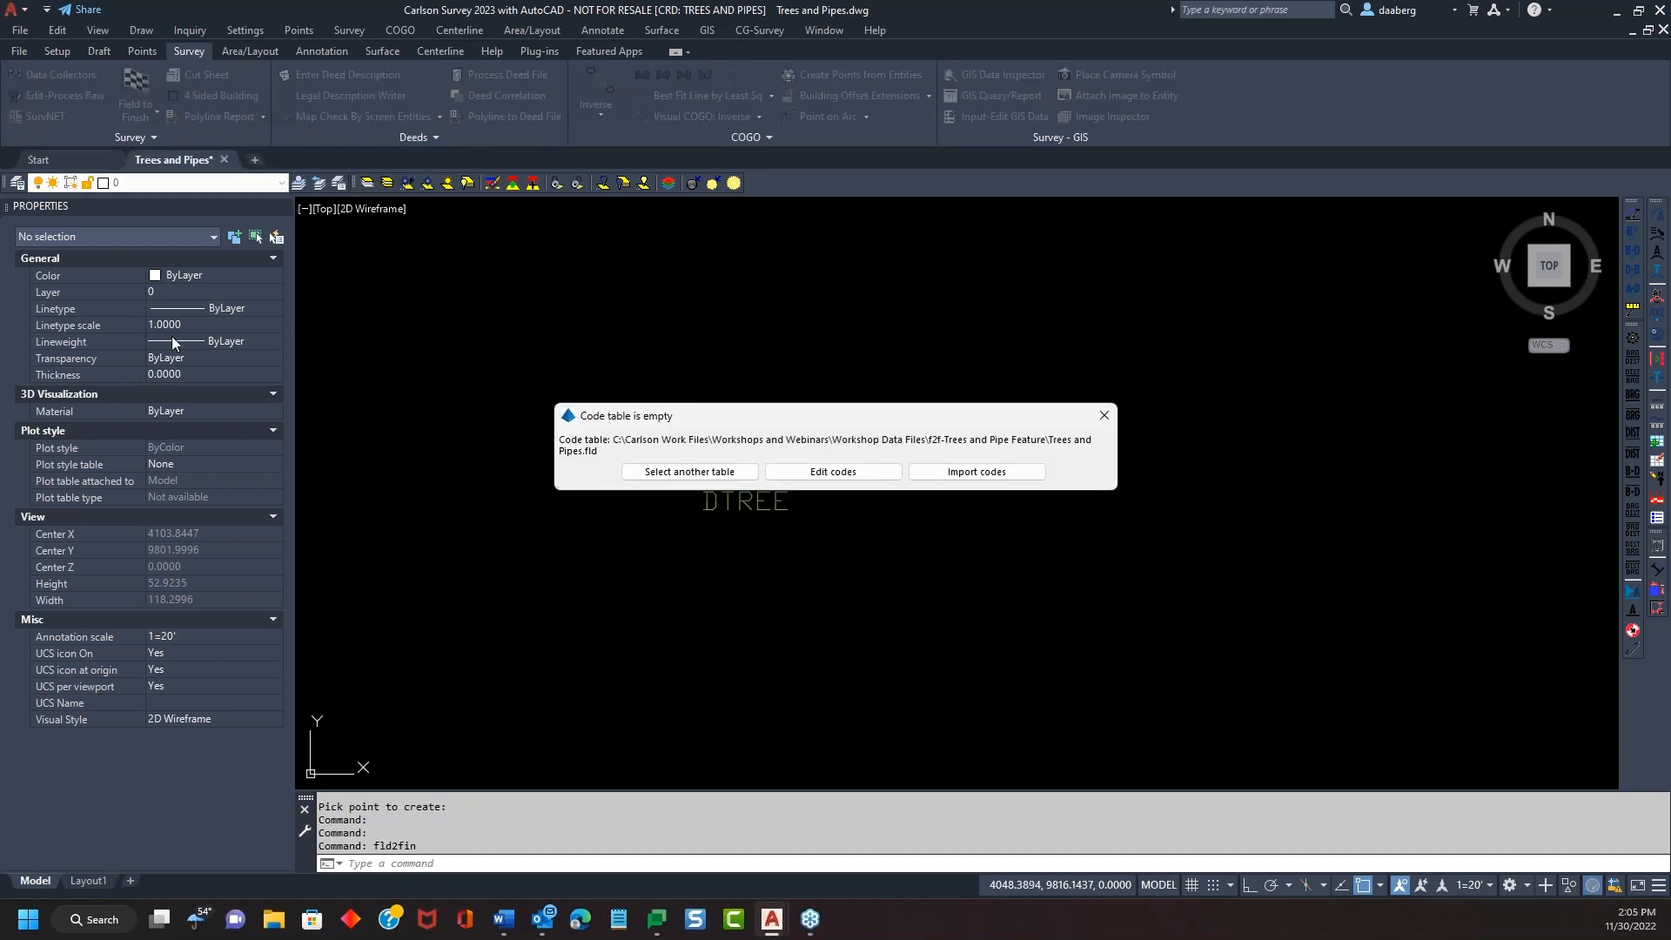
left_click(832, 470)
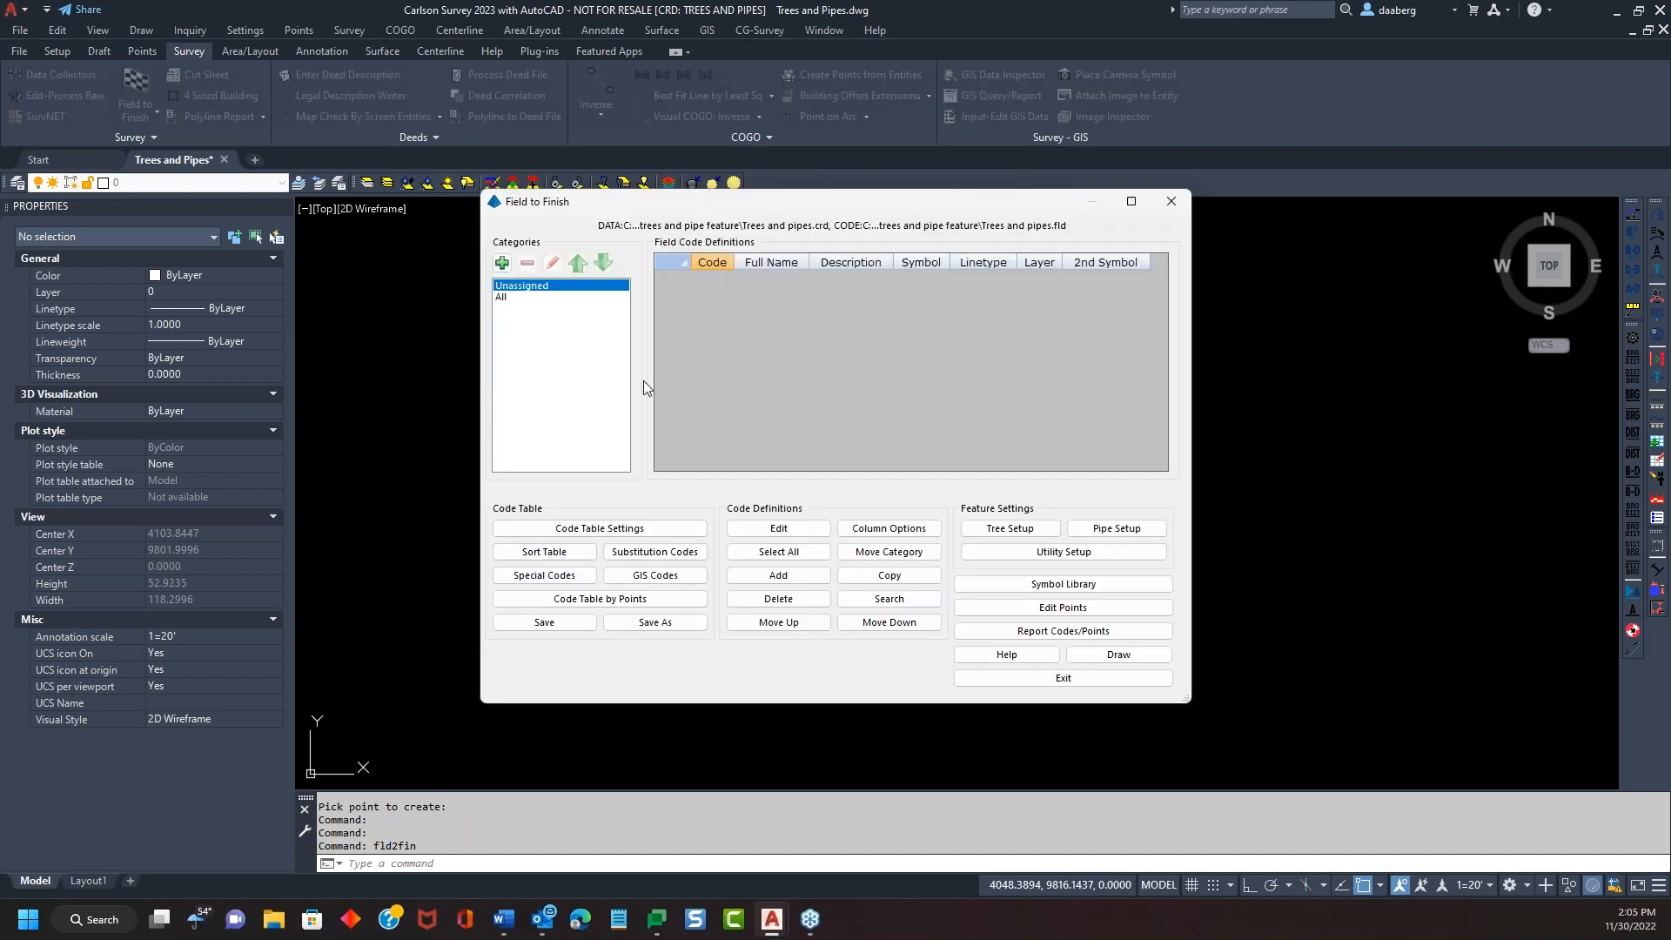
left_click_drag(966, 211, 1333, 105)
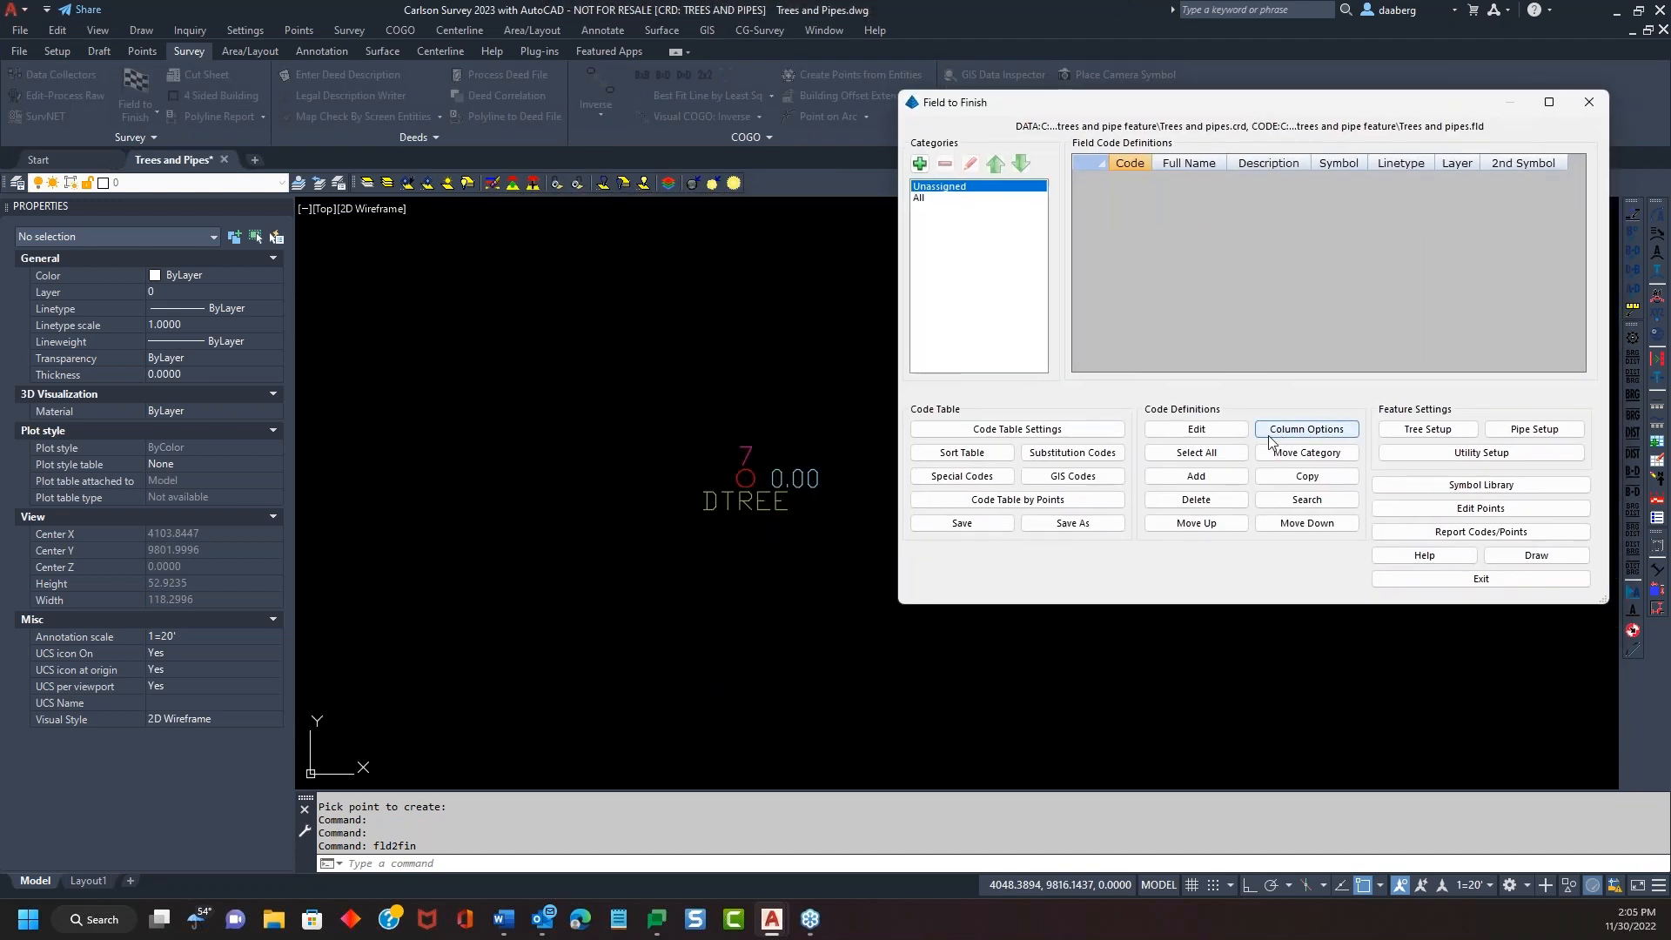
left_click(1228, 481)
type("DTREE")
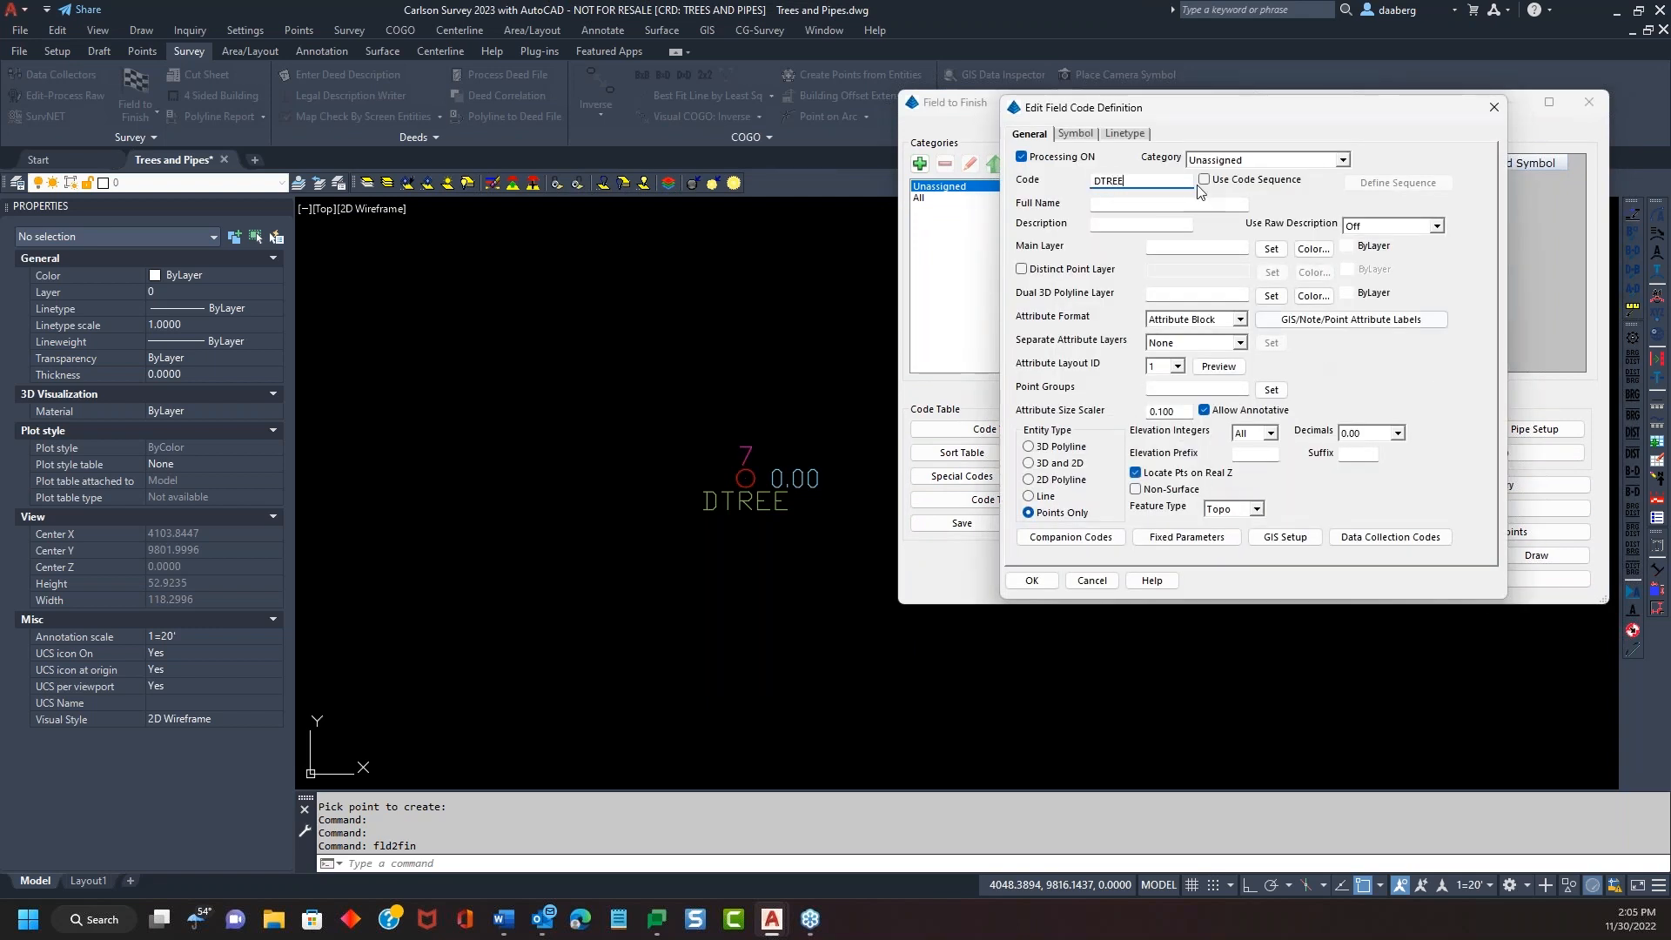
left_click(1180, 206)
Give the DTREE code full name 'Deciduous Tree' and main layer Trees
type("Di")
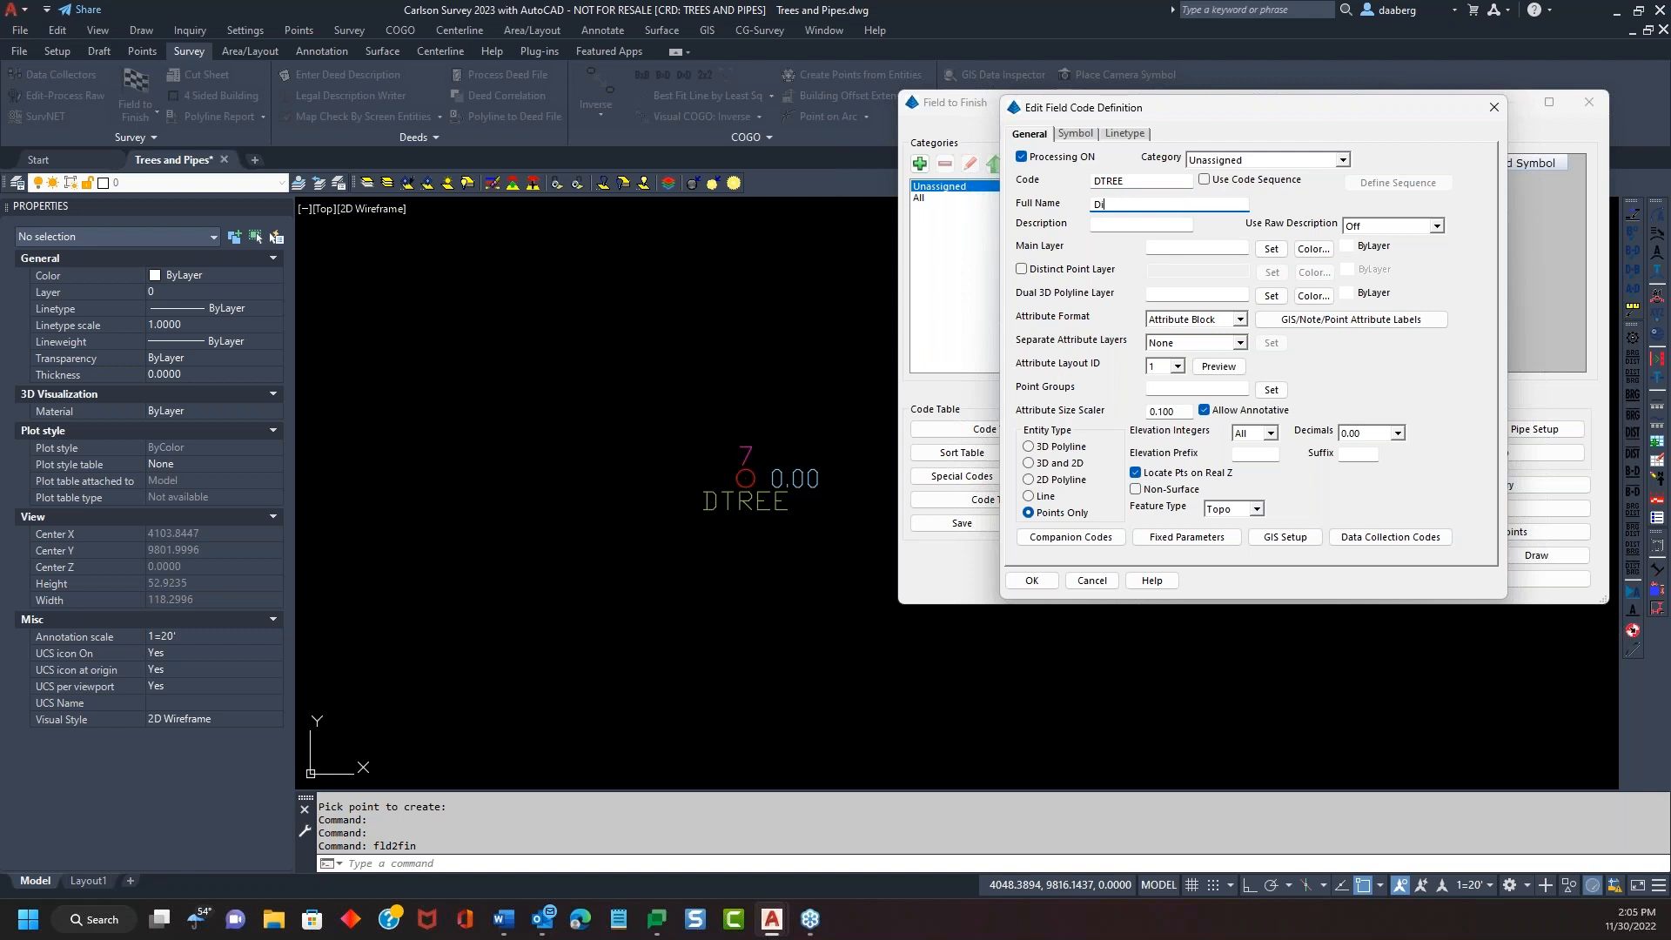
type("cciduous Tree")
key("Tab")
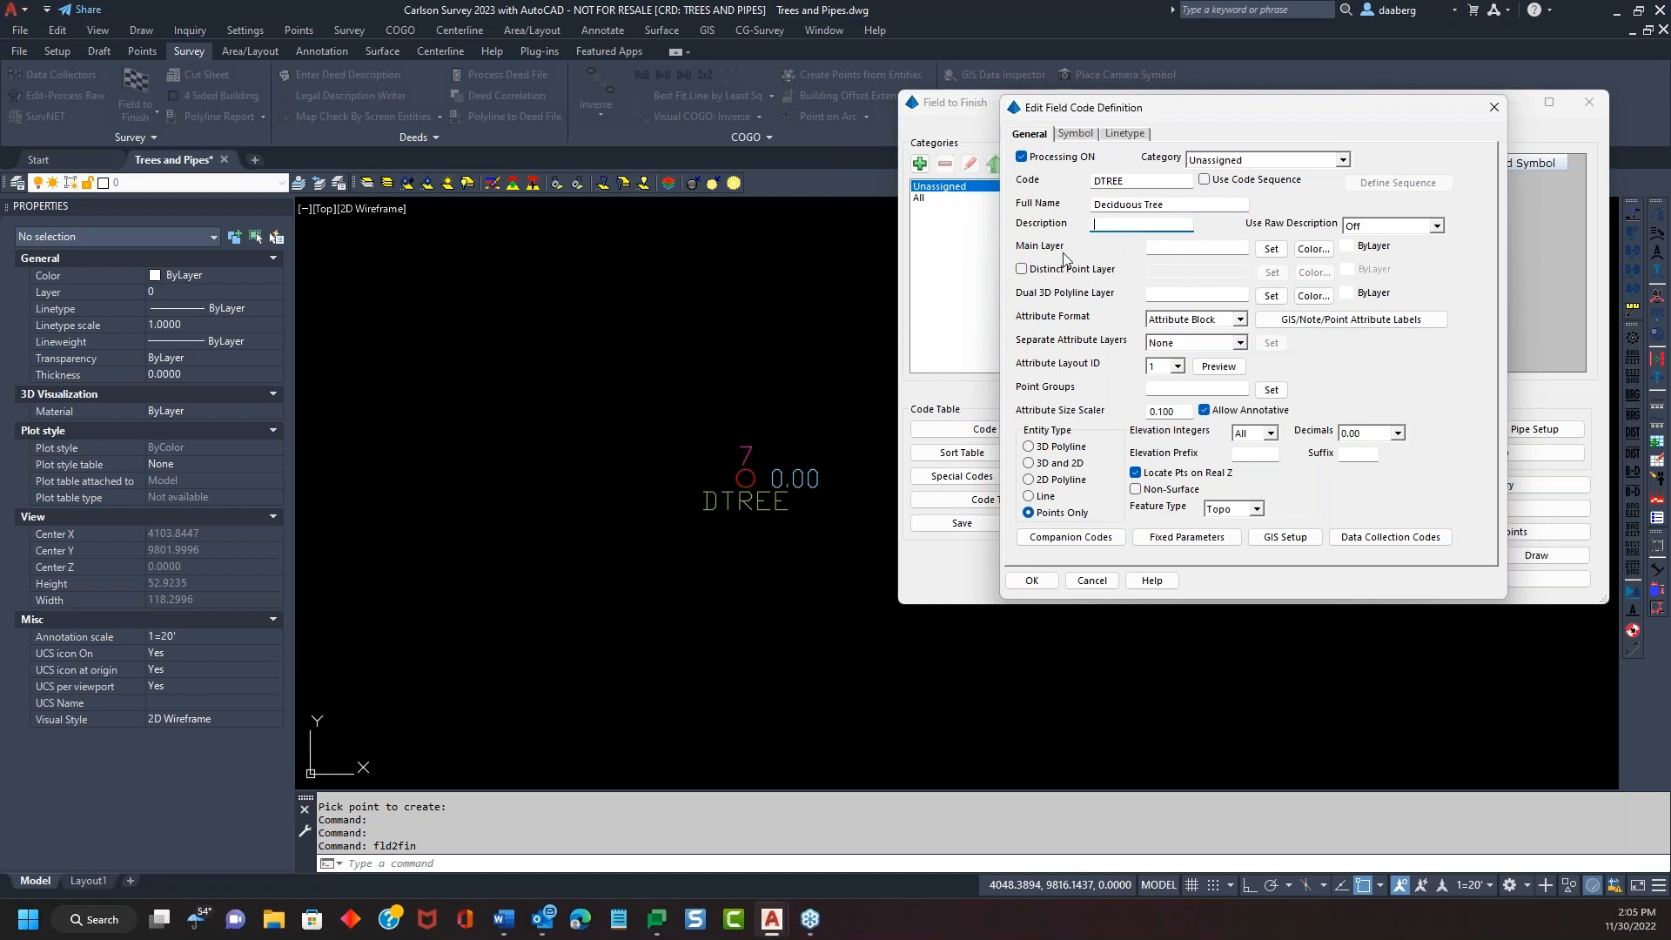
left_click(1187, 244)
type("Tre")
left_click(1270, 247)
left_click(1009, 419)
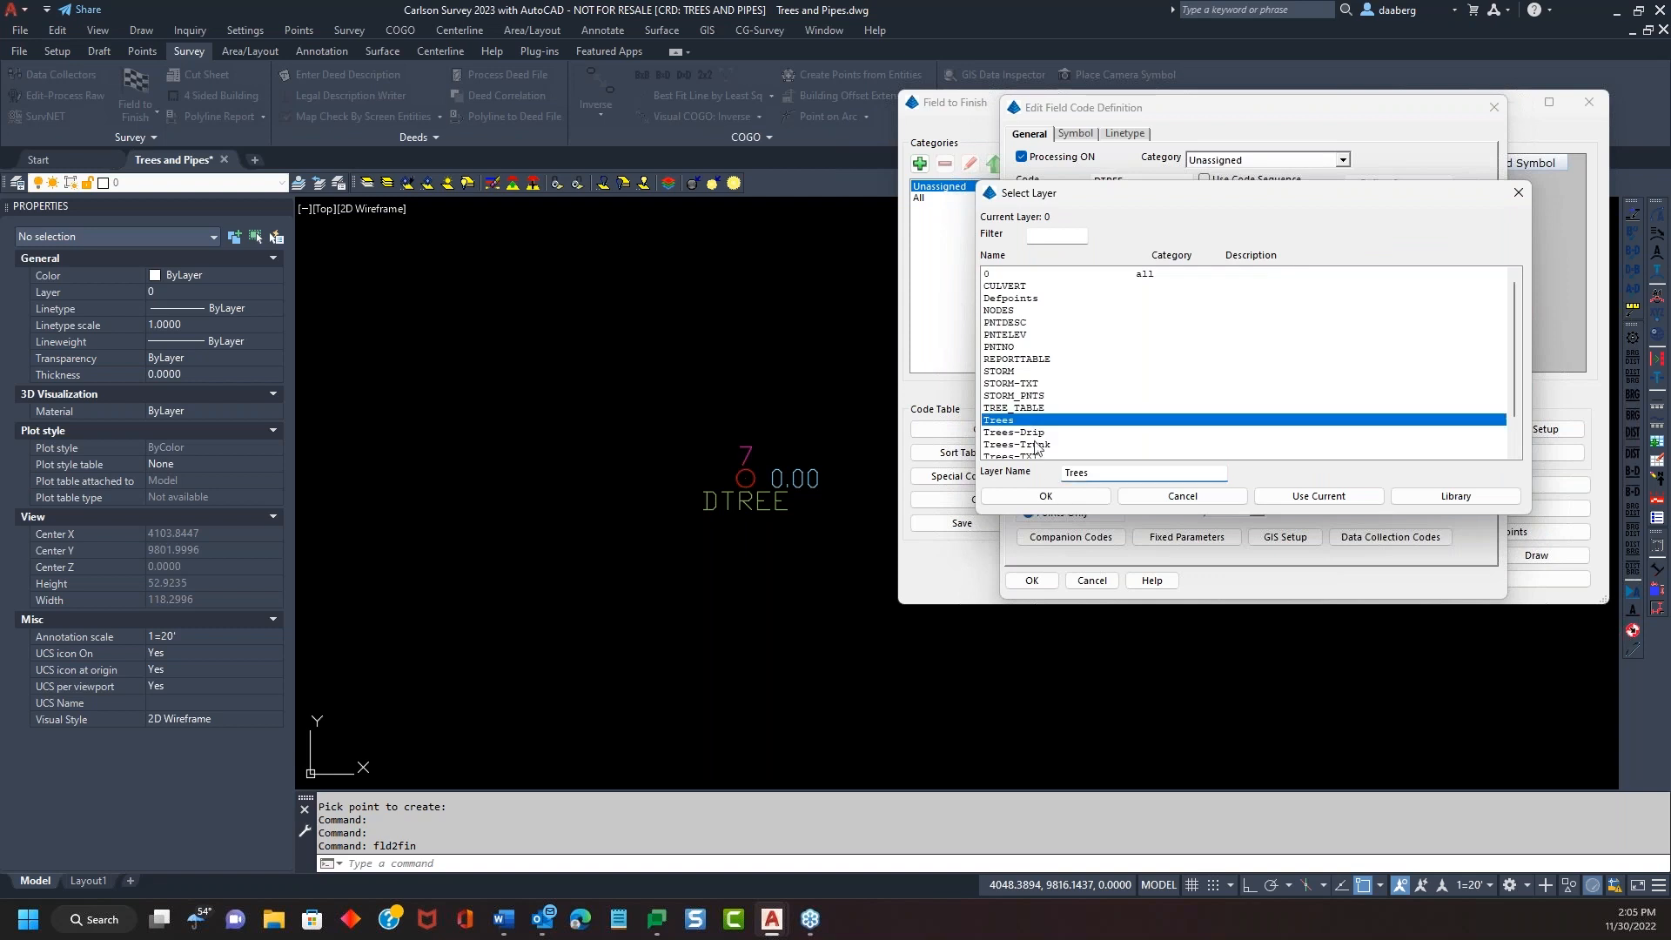
left_click(1045, 495)
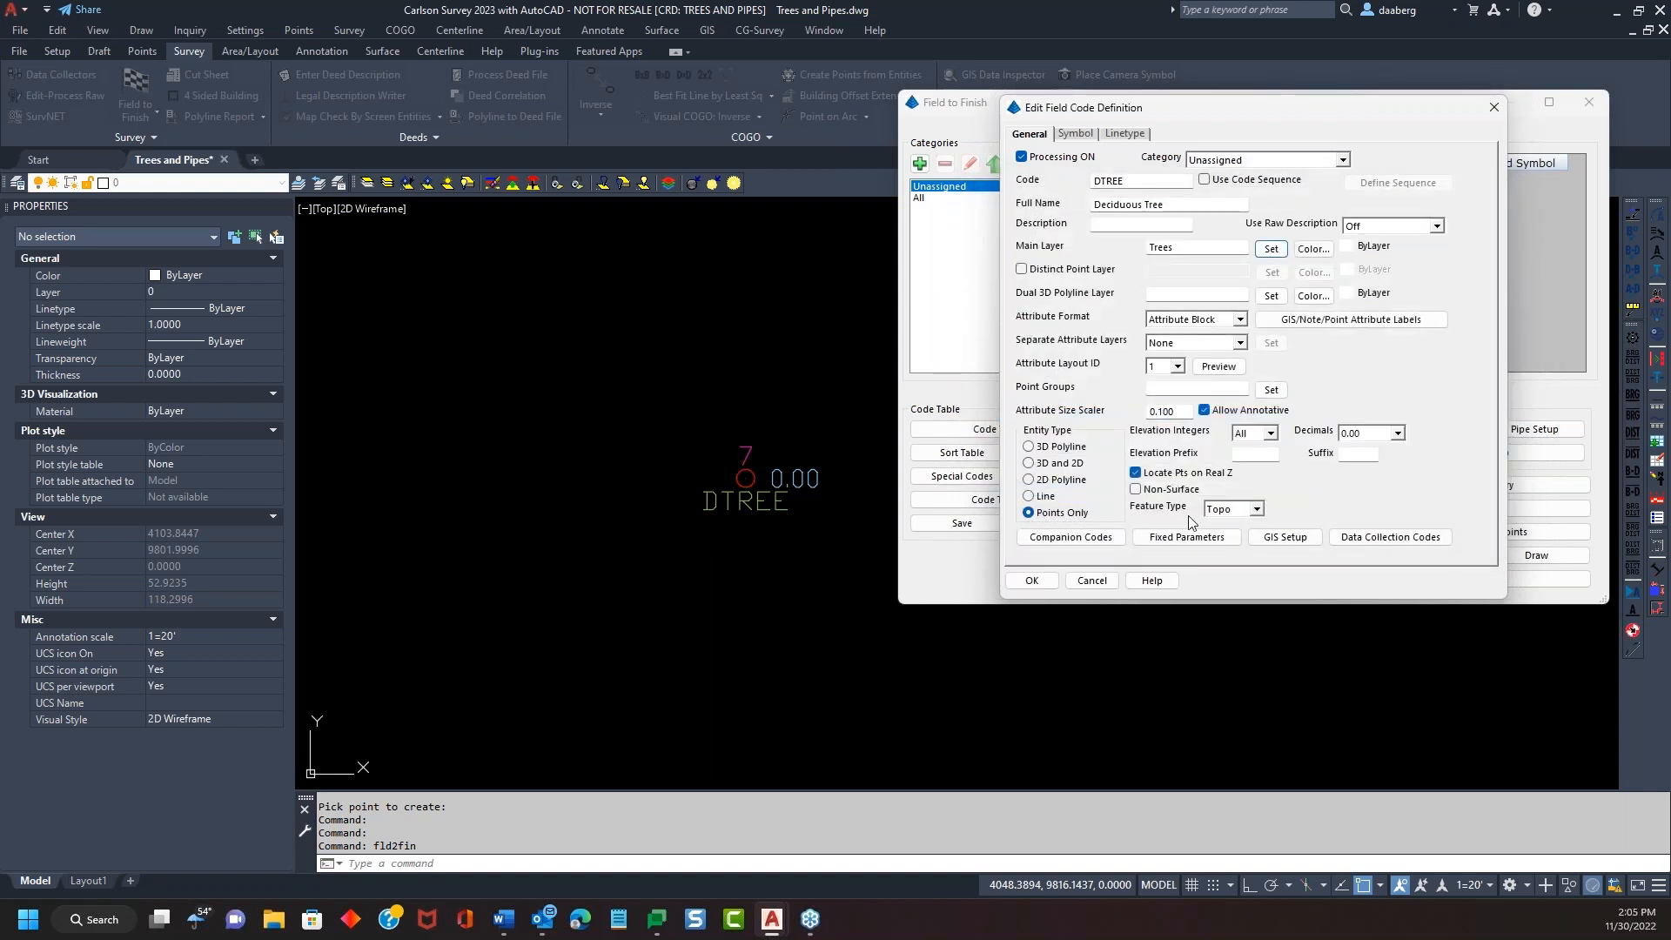
left_click(1076, 134)
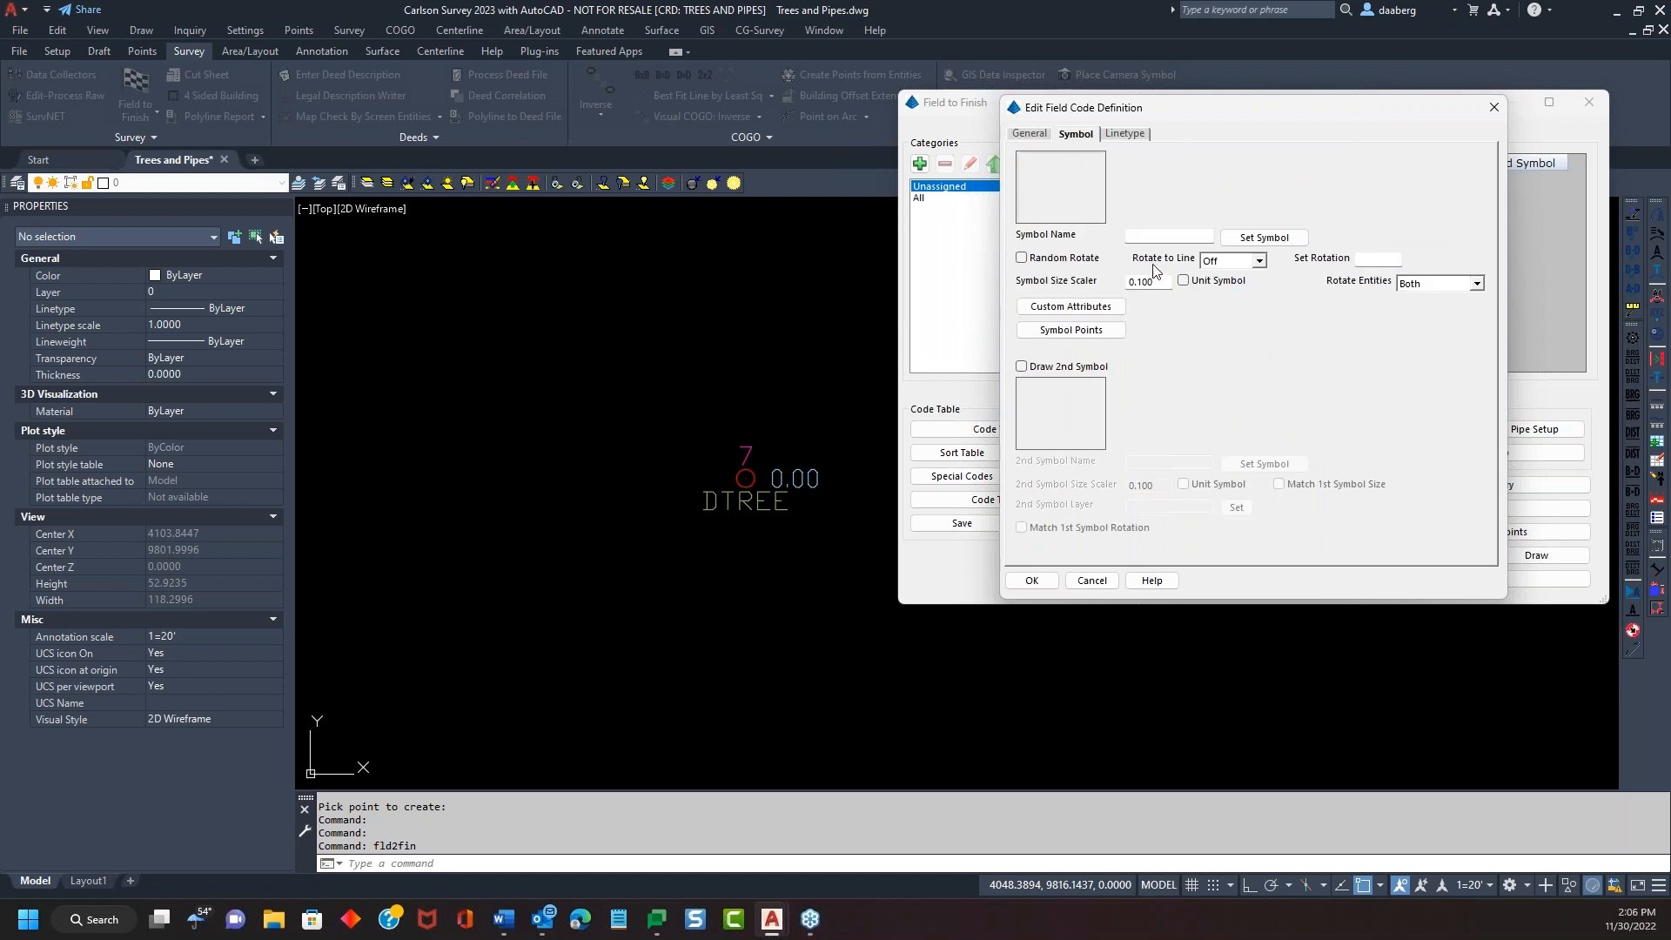
Pick symbol TREE3 from the Trees category and select the Symbol Size Scaler value
left_click(1074, 202)
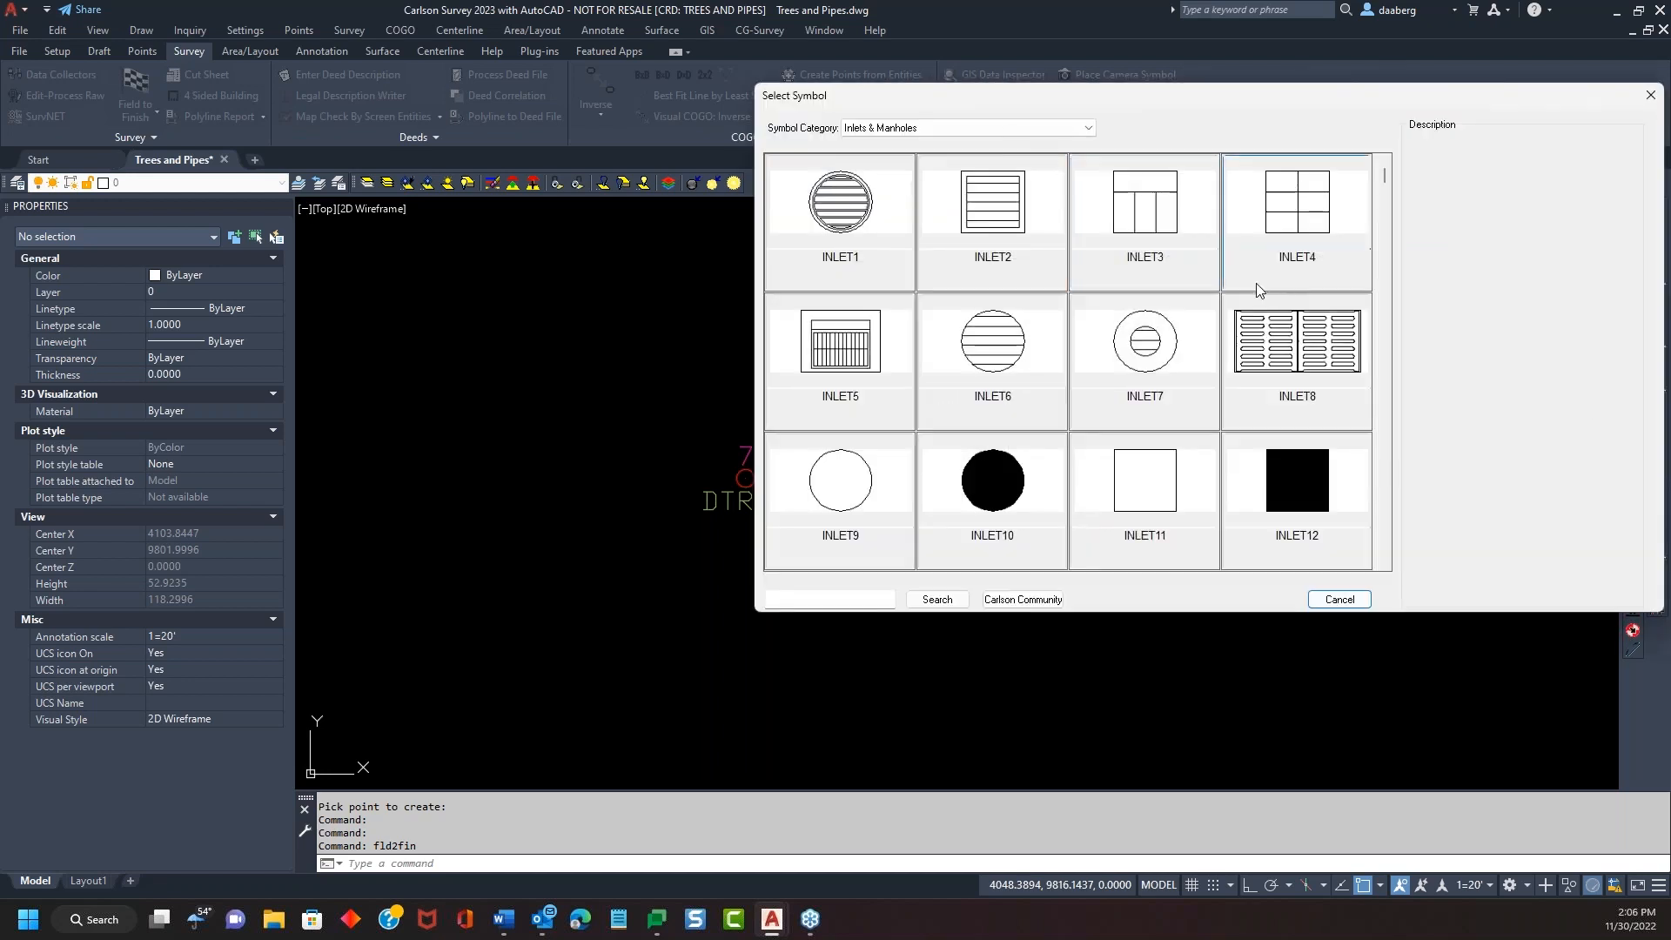
left_click(1082, 131)
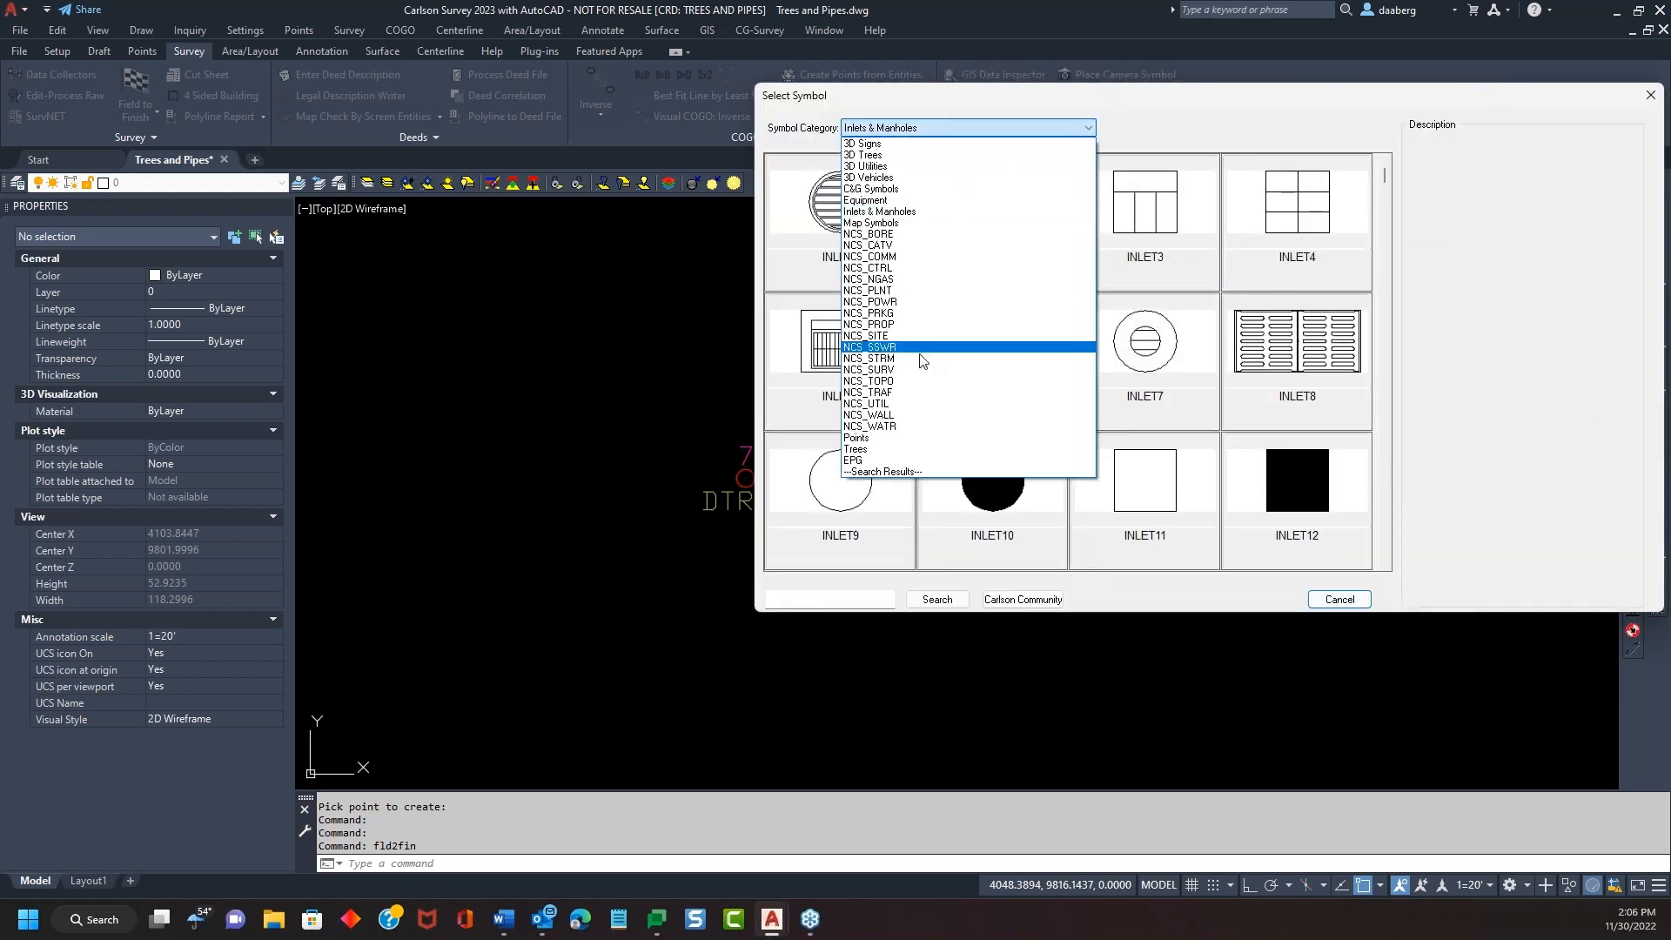
left_click(924, 449)
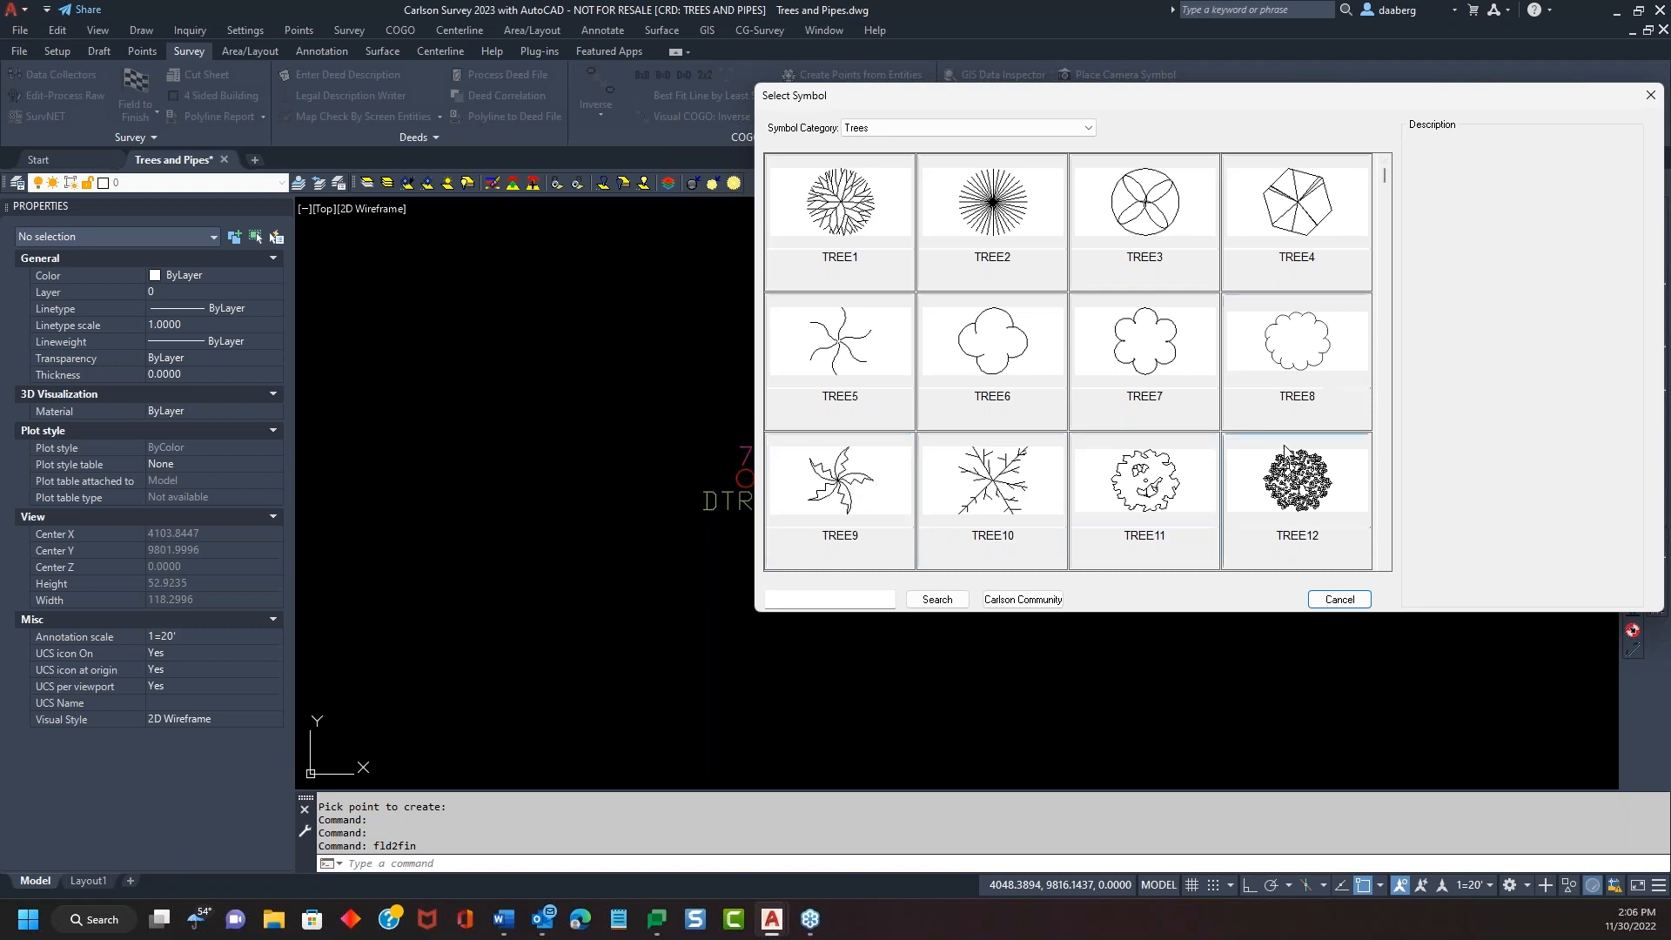
left_click(1144, 226)
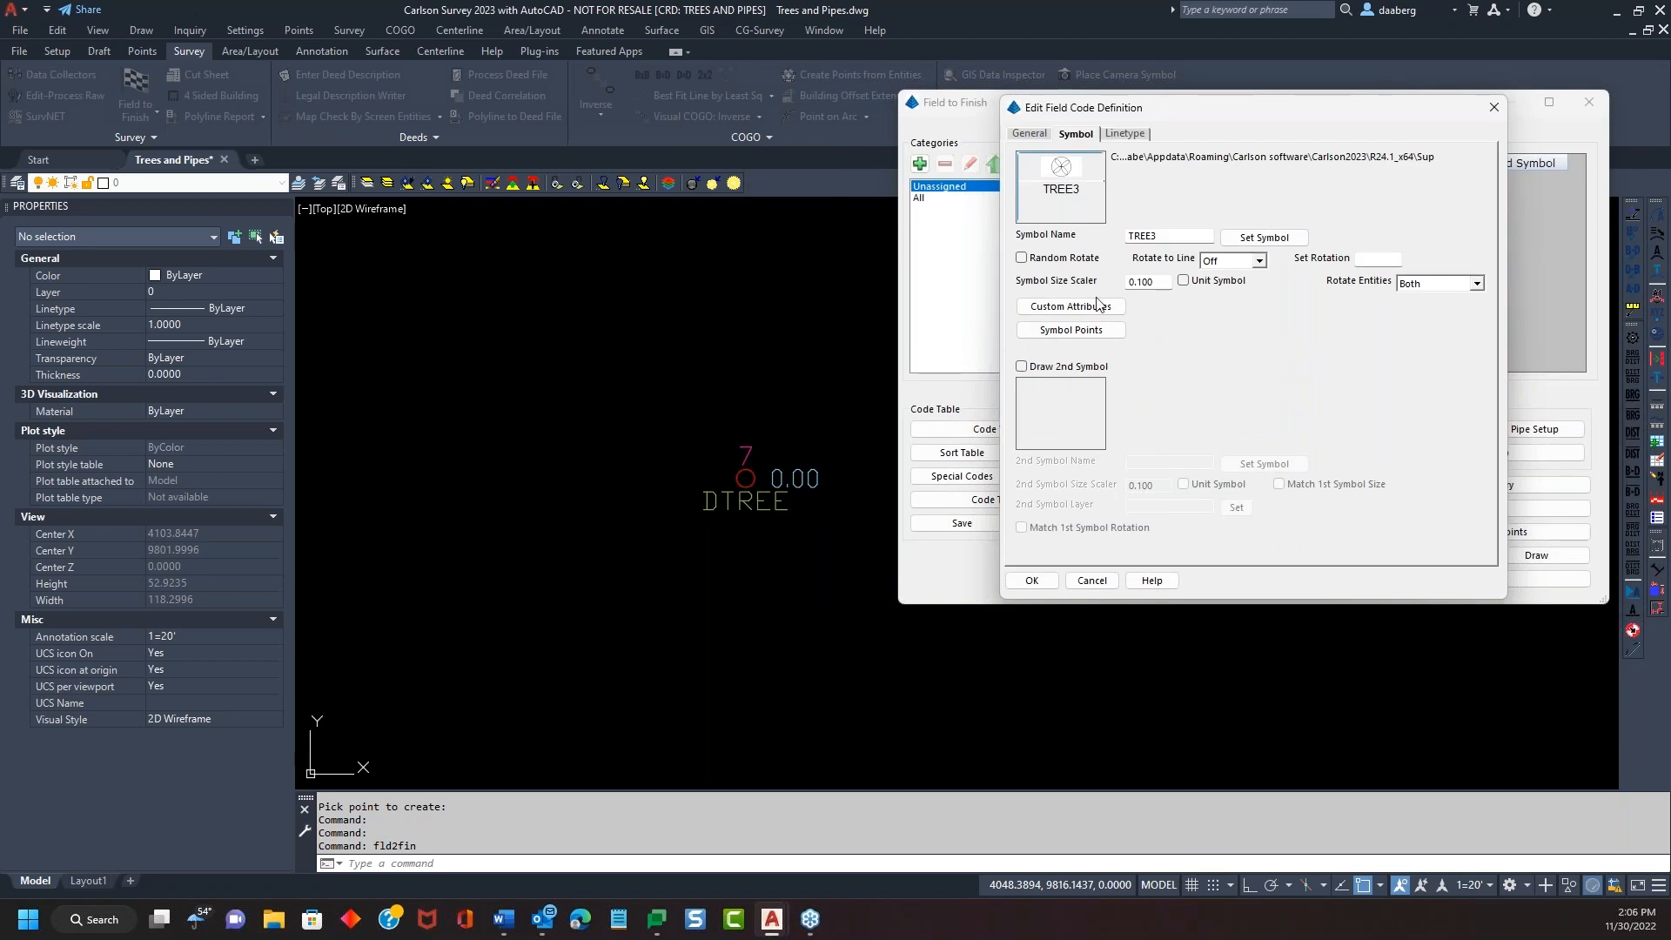
left_click_drag(1164, 282, 1098, 279)
left_click(1167, 282)
Save the DTREE code and draw all points through Field to Finish
left_click(1029, 580)
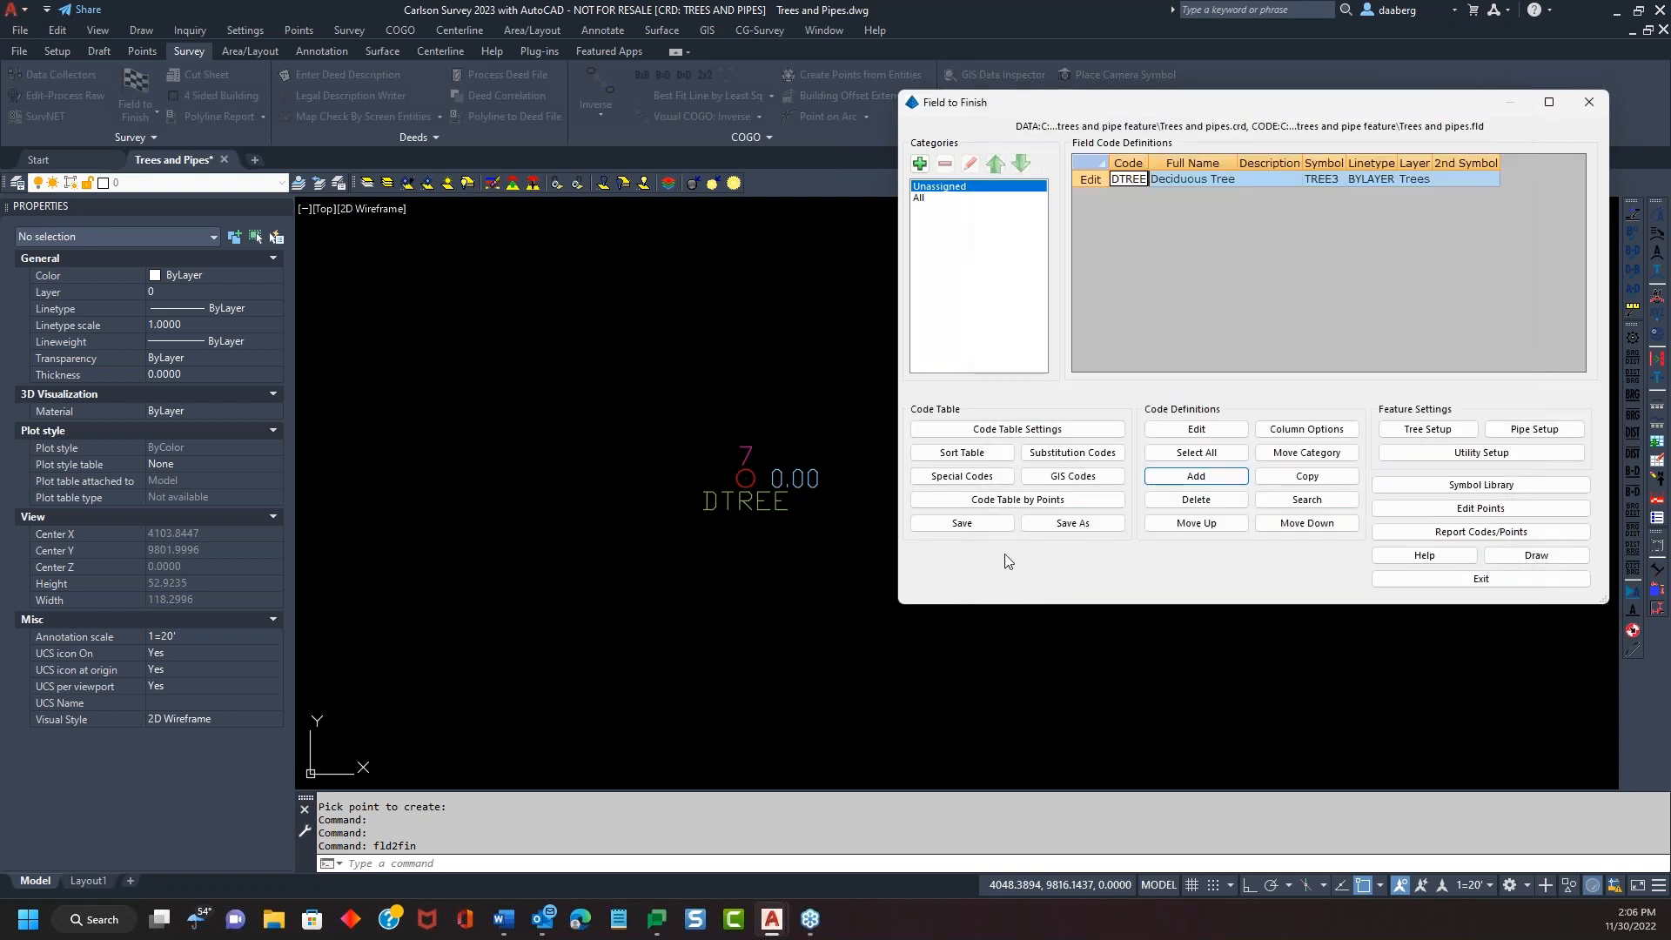
left_click(989, 527)
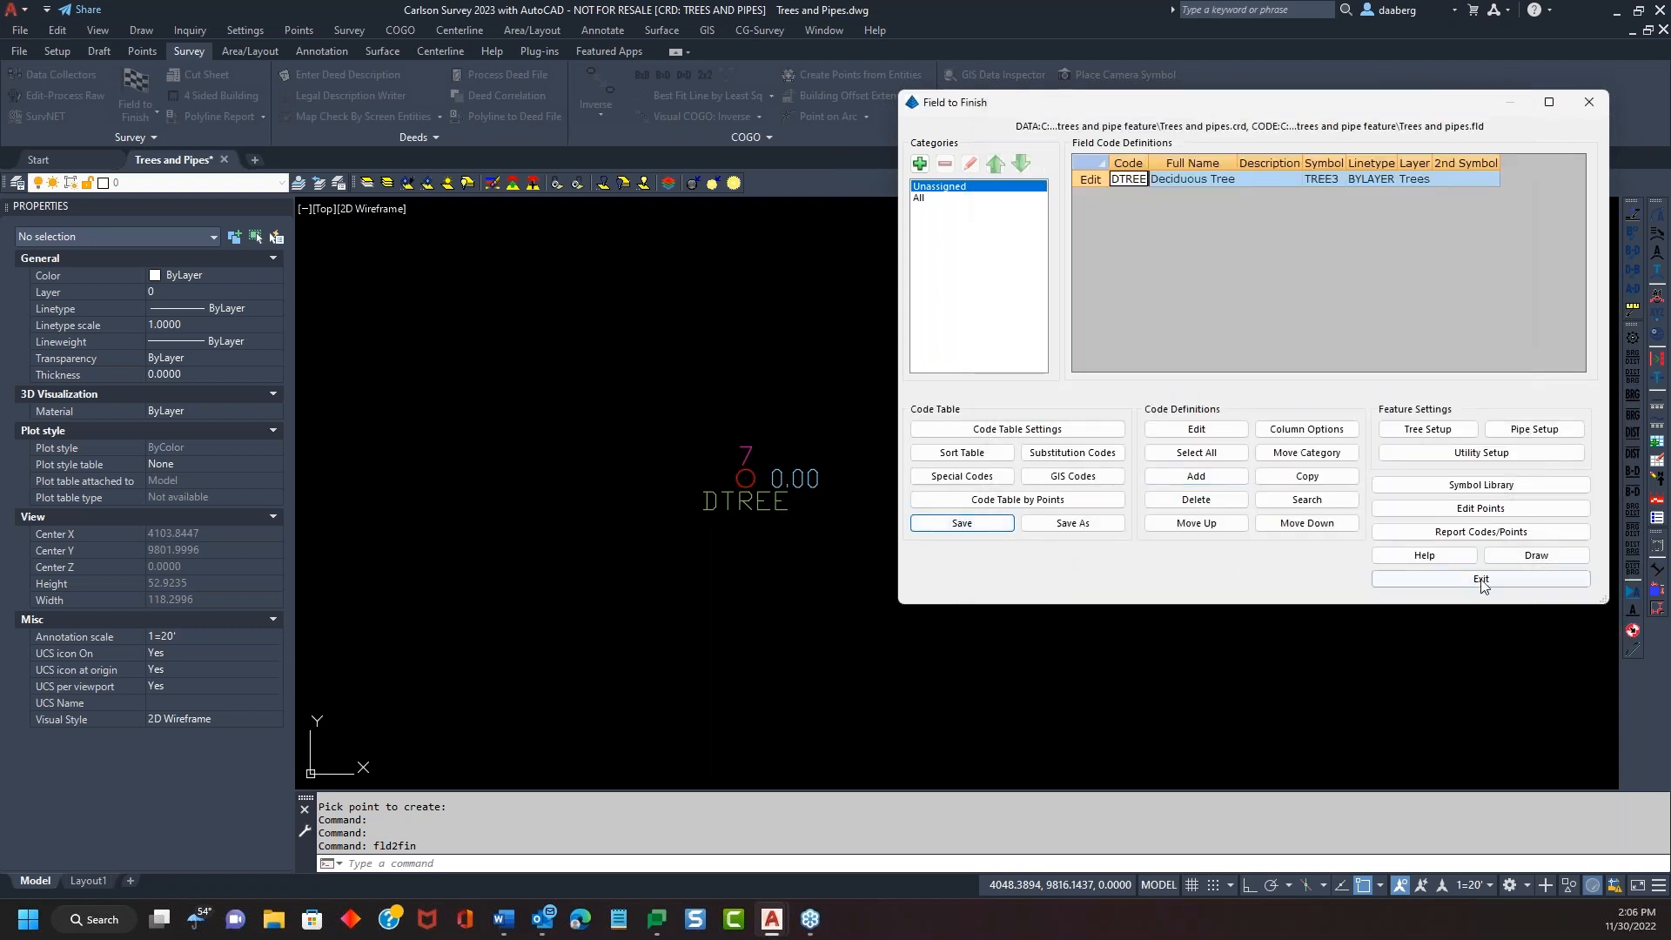
left_click(1513, 564)
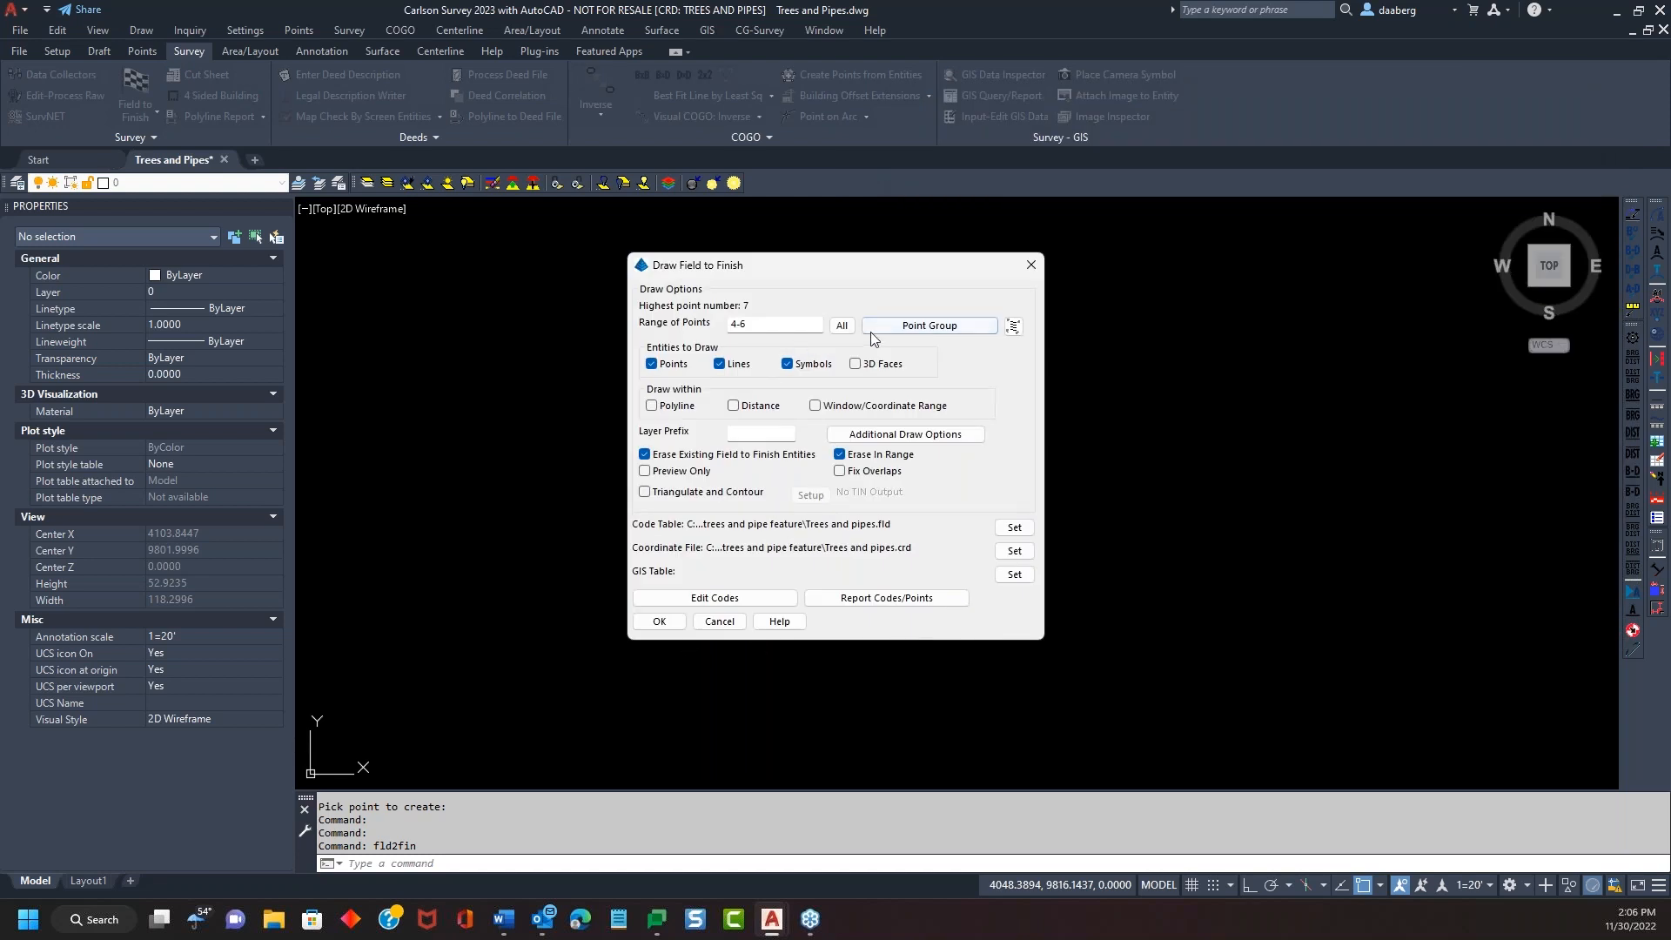
left_click(842, 325)
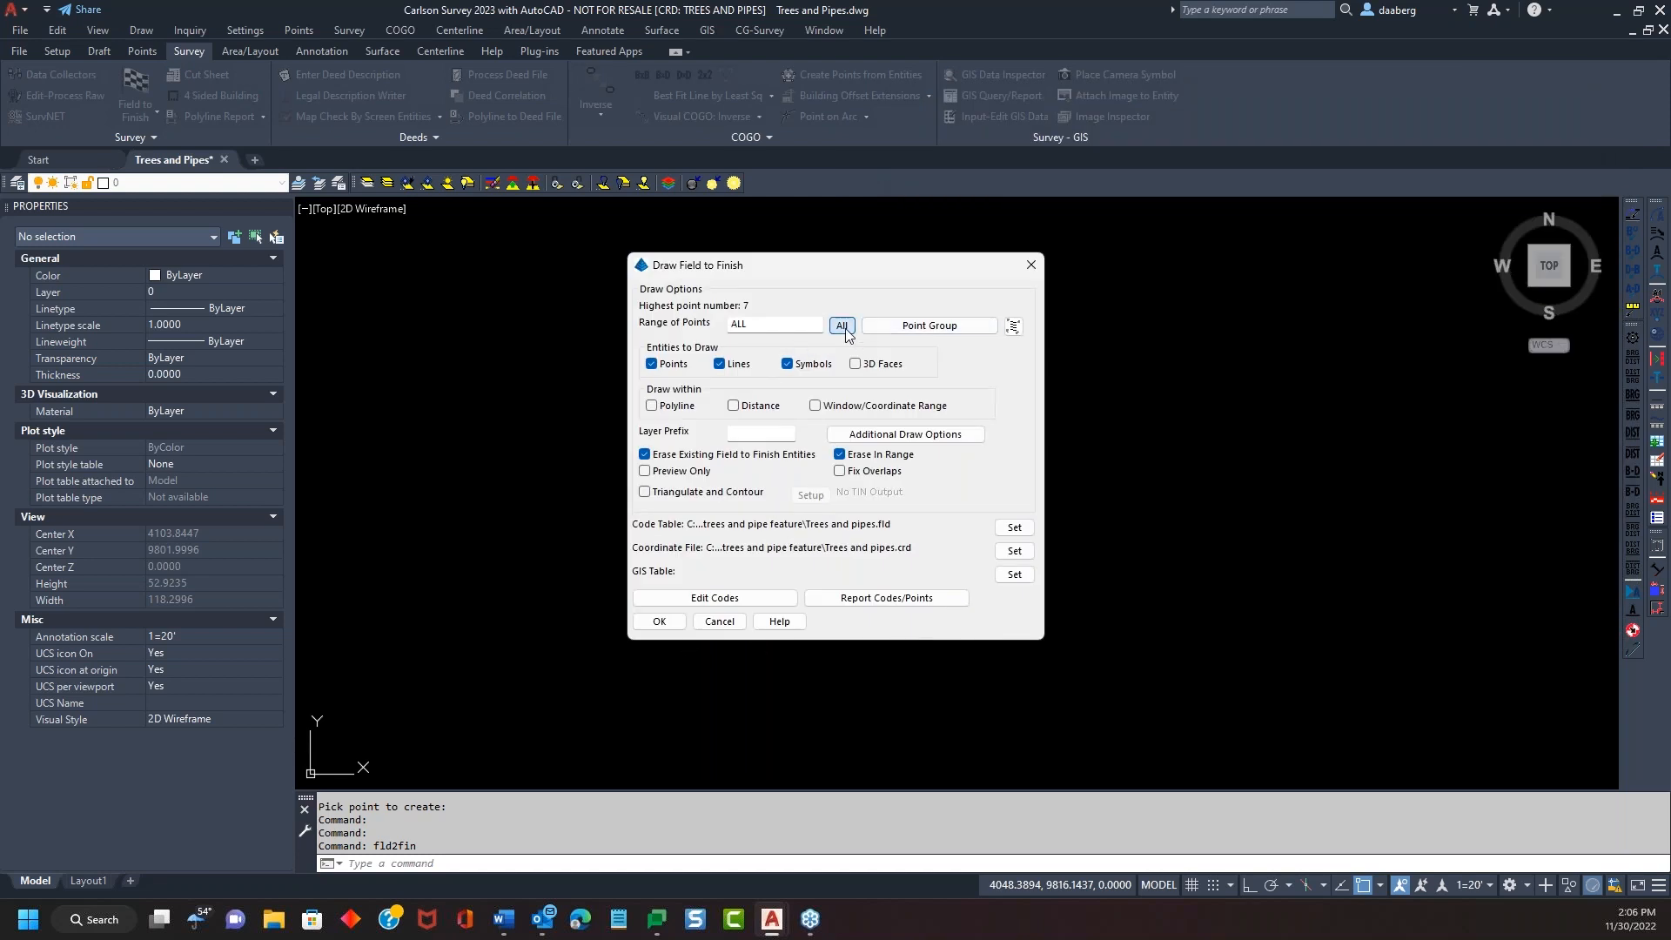
left_click(664, 620)
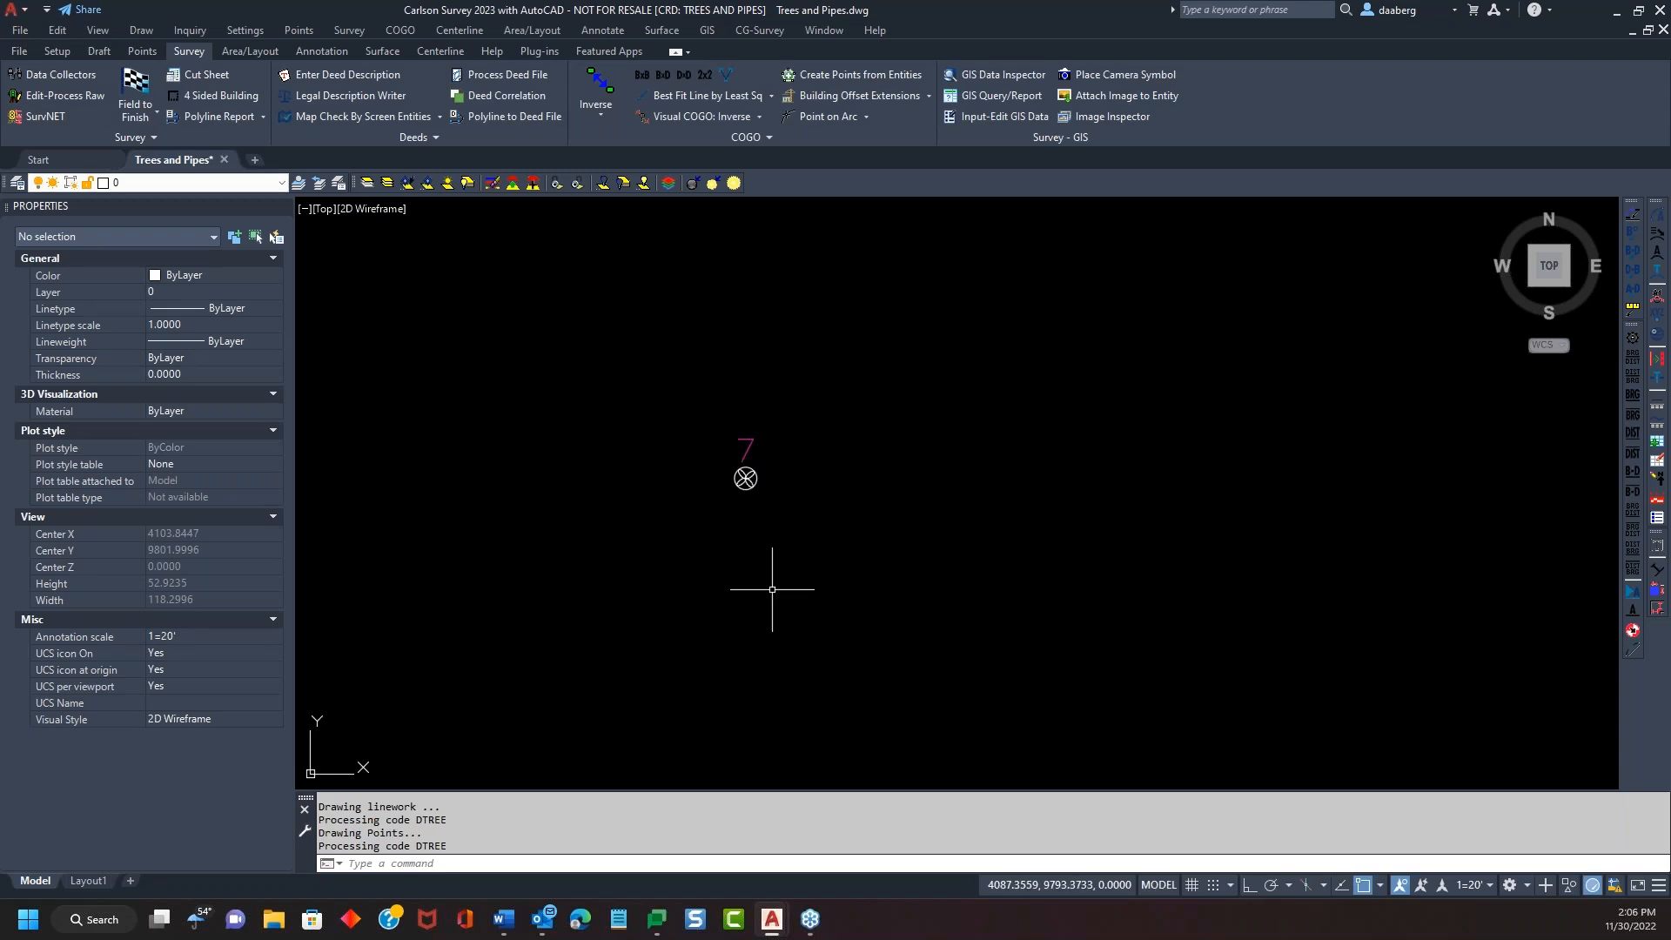
Zoom in to inspect the TREE3 symbol at point 7, then zoom back out
scroll(750, 470, "up", 2)
left_click(740, 481)
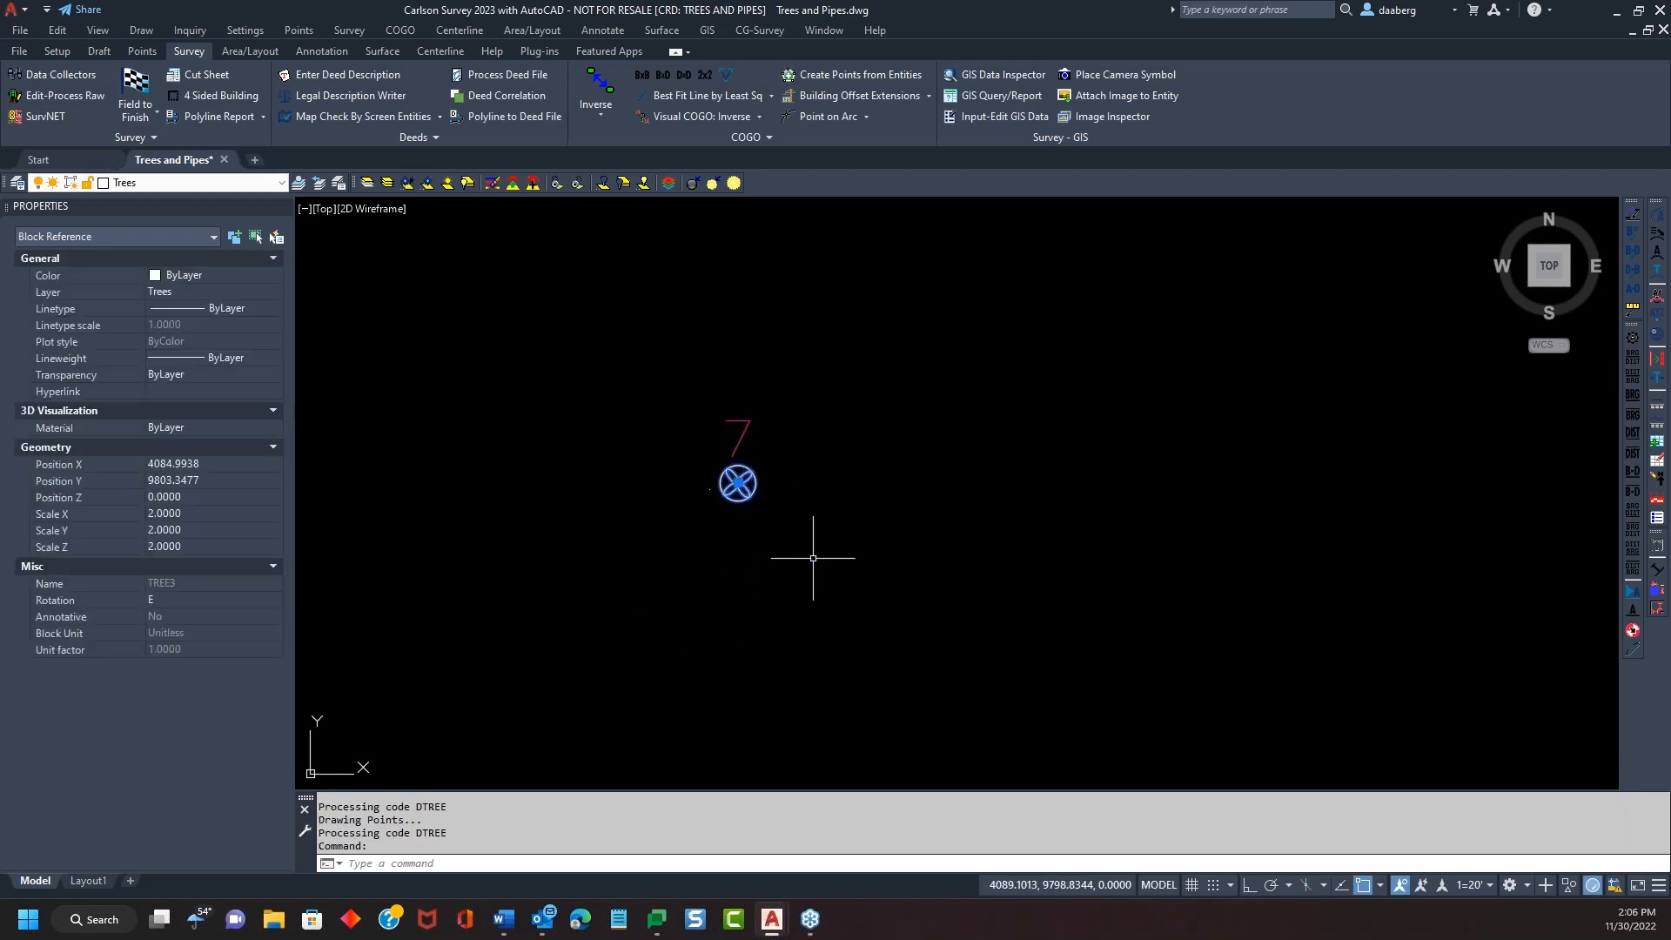
key("Escape")
key("Escape")
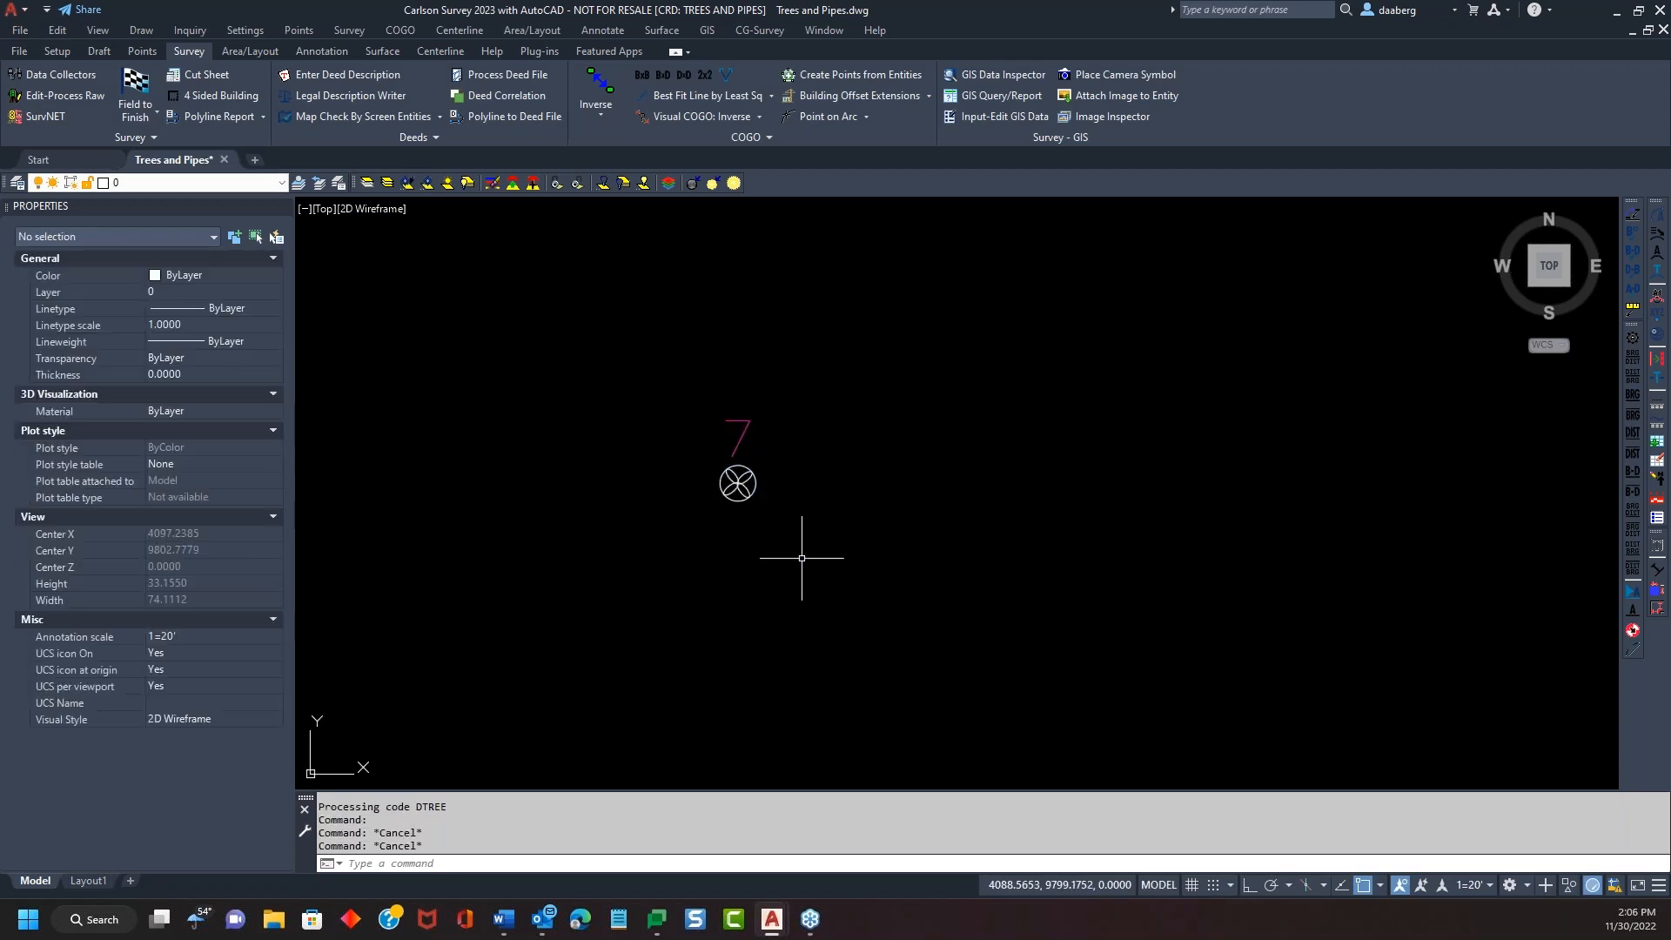
scroll(783, 566, "down", 2)
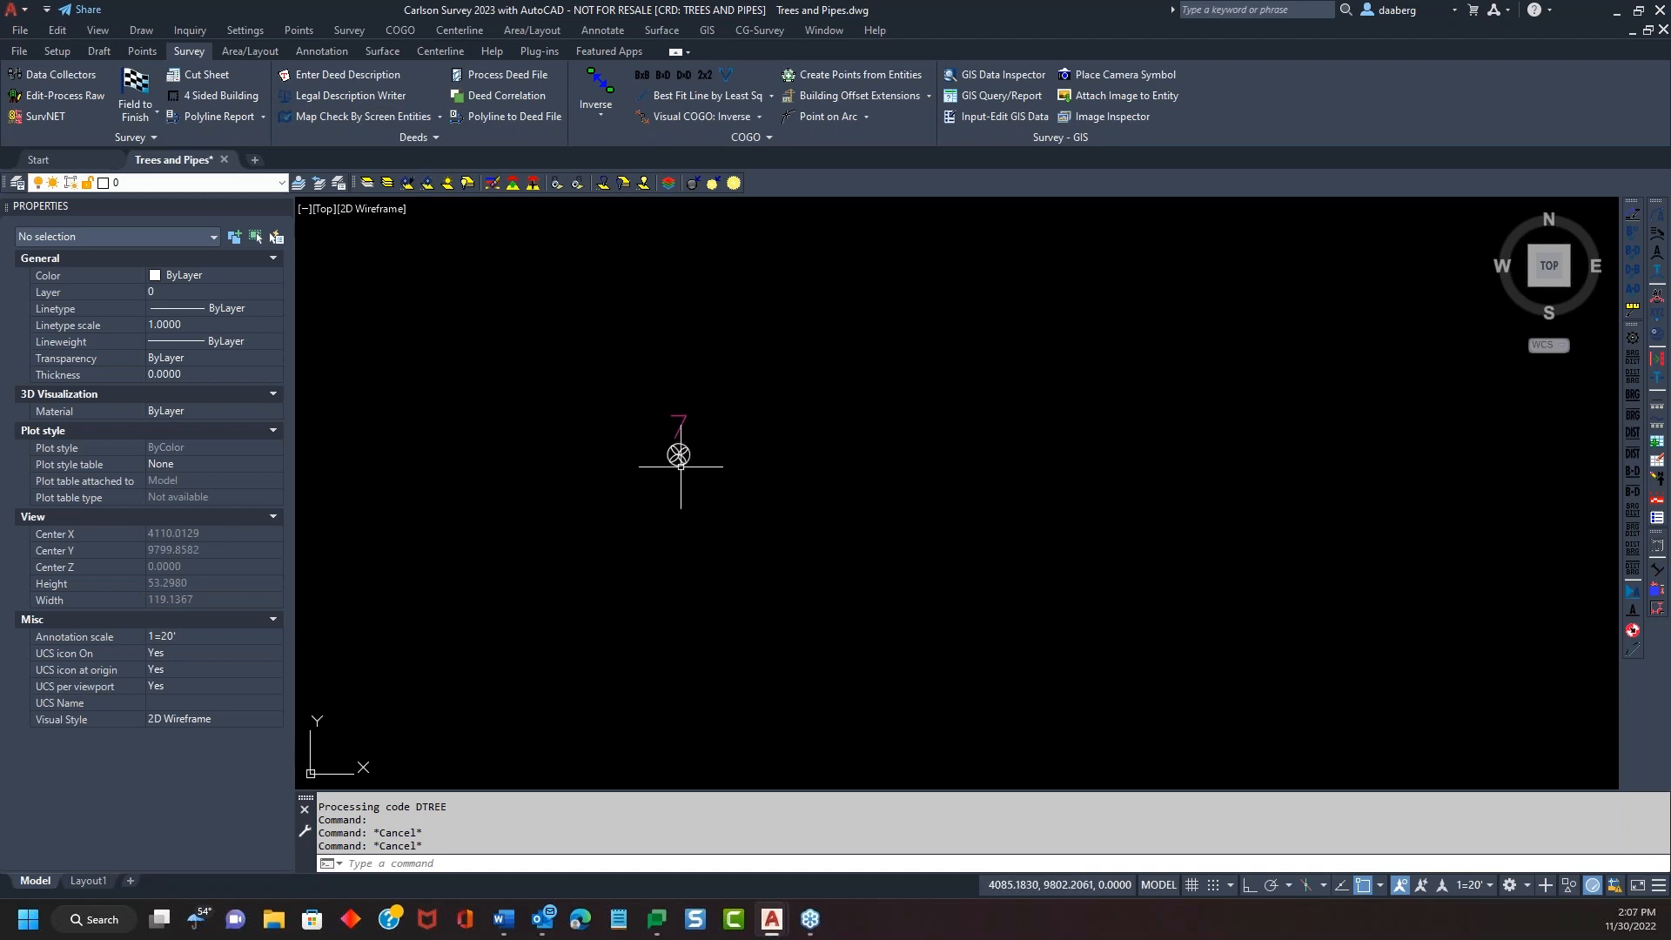
Reopen the Field to Finish code table for editing
left_click(135, 93)
left_click_drag(827, 267, 1055, 169)
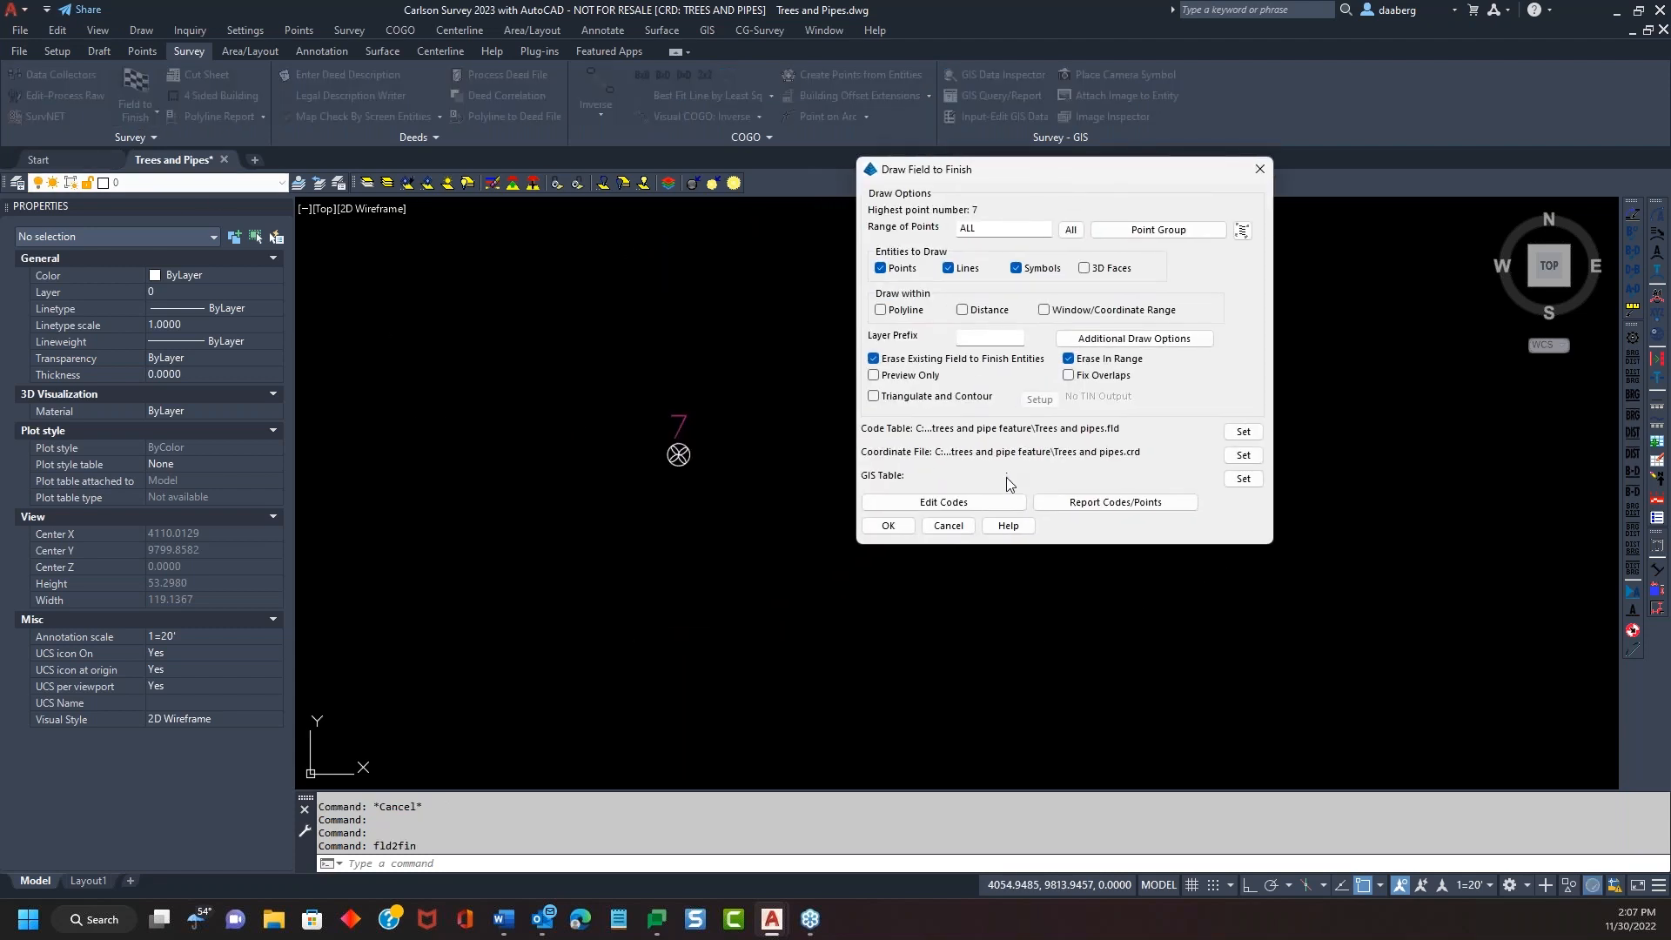
left_click(1005, 503)
left_click_drag(824, 182, 1170, 114)
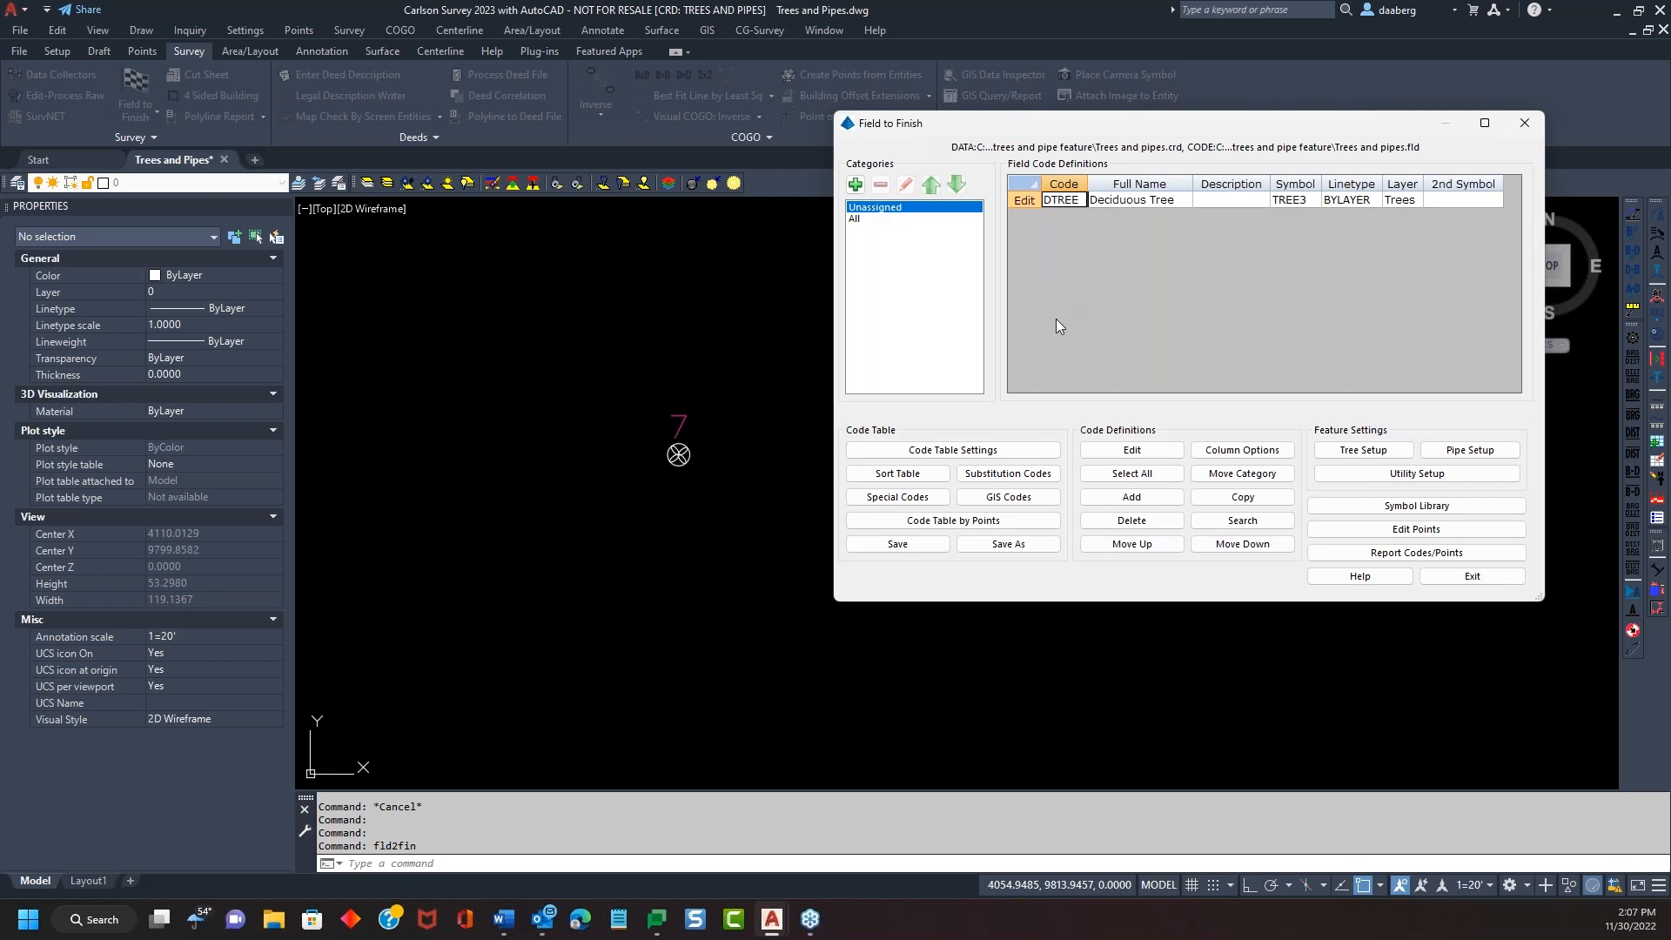
left_click_drag(1177, 123, 1173, 85)
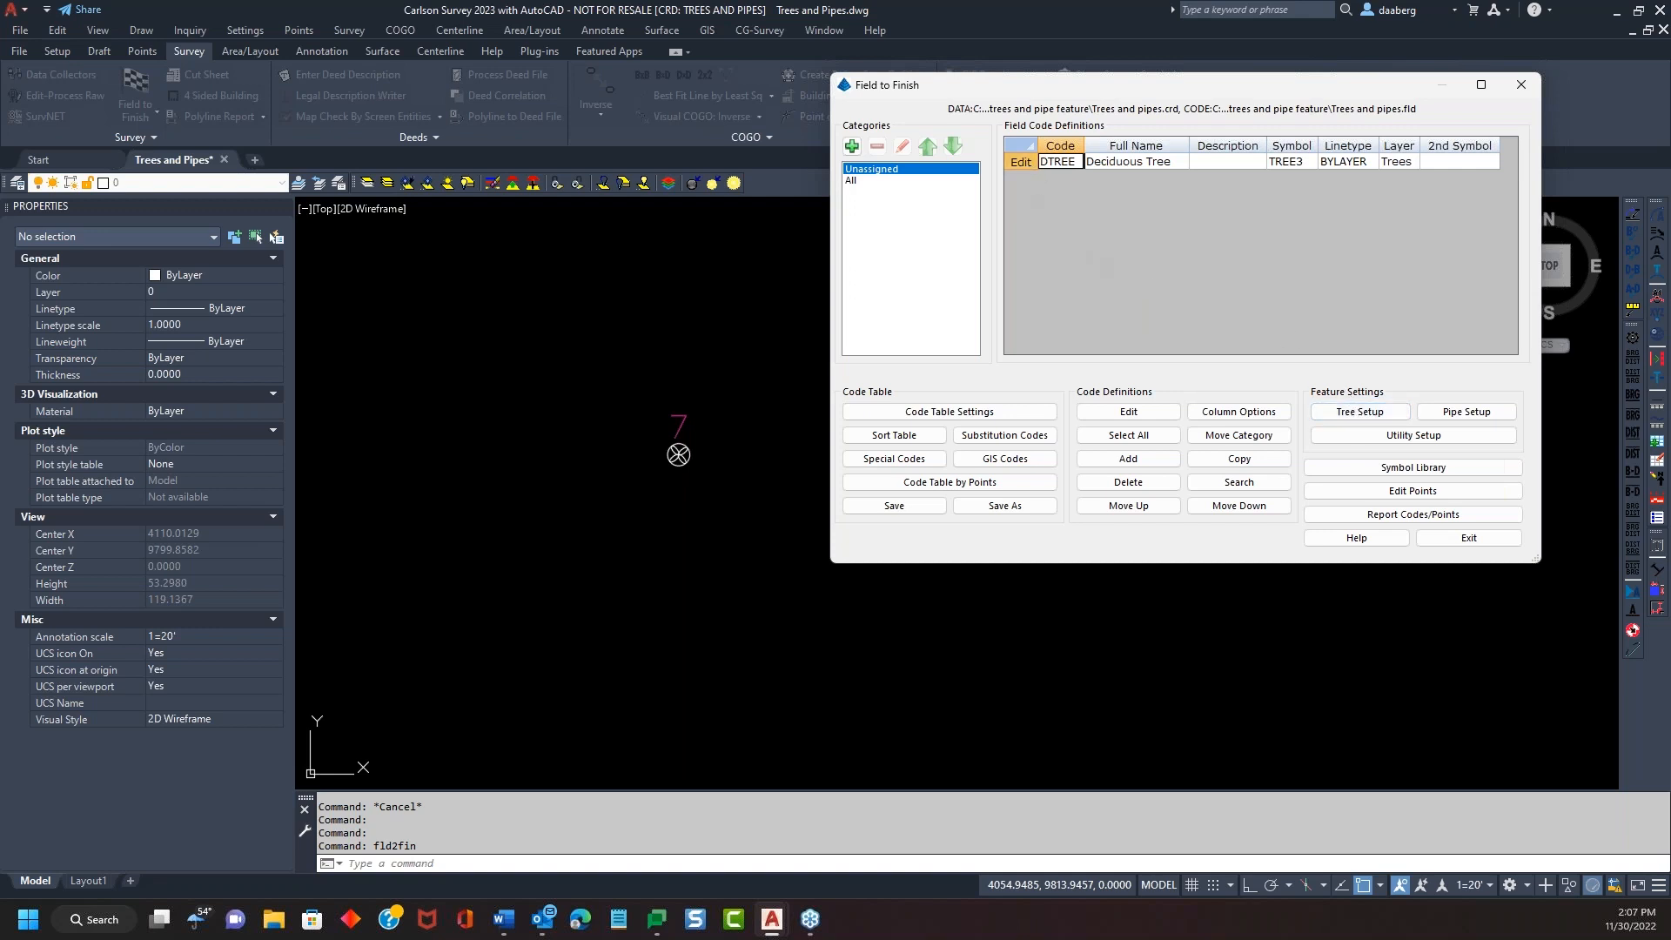
Change the DTREE code's feature type from Topo to Tree
double_click(1135, 161)
left_click_drag(1183, 84, 1183, 48)
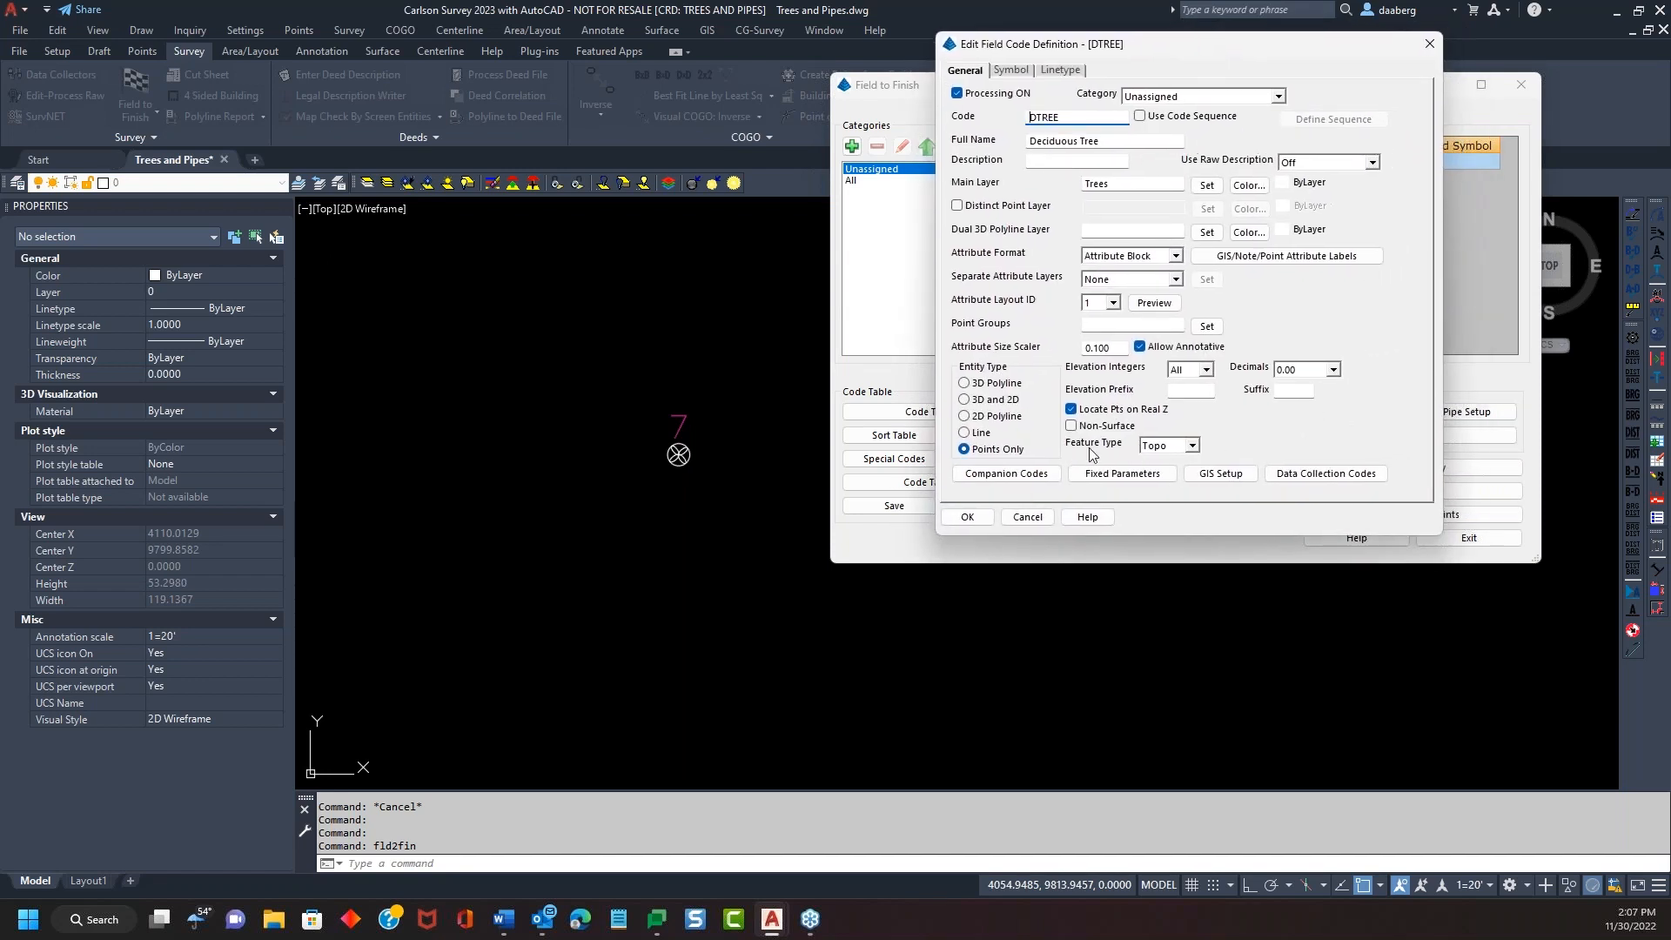
left_click(1012, 71)
left_click(975, 73)
left_click(1008, 72)
left_click(972, 73)
left_click(1192, 446)
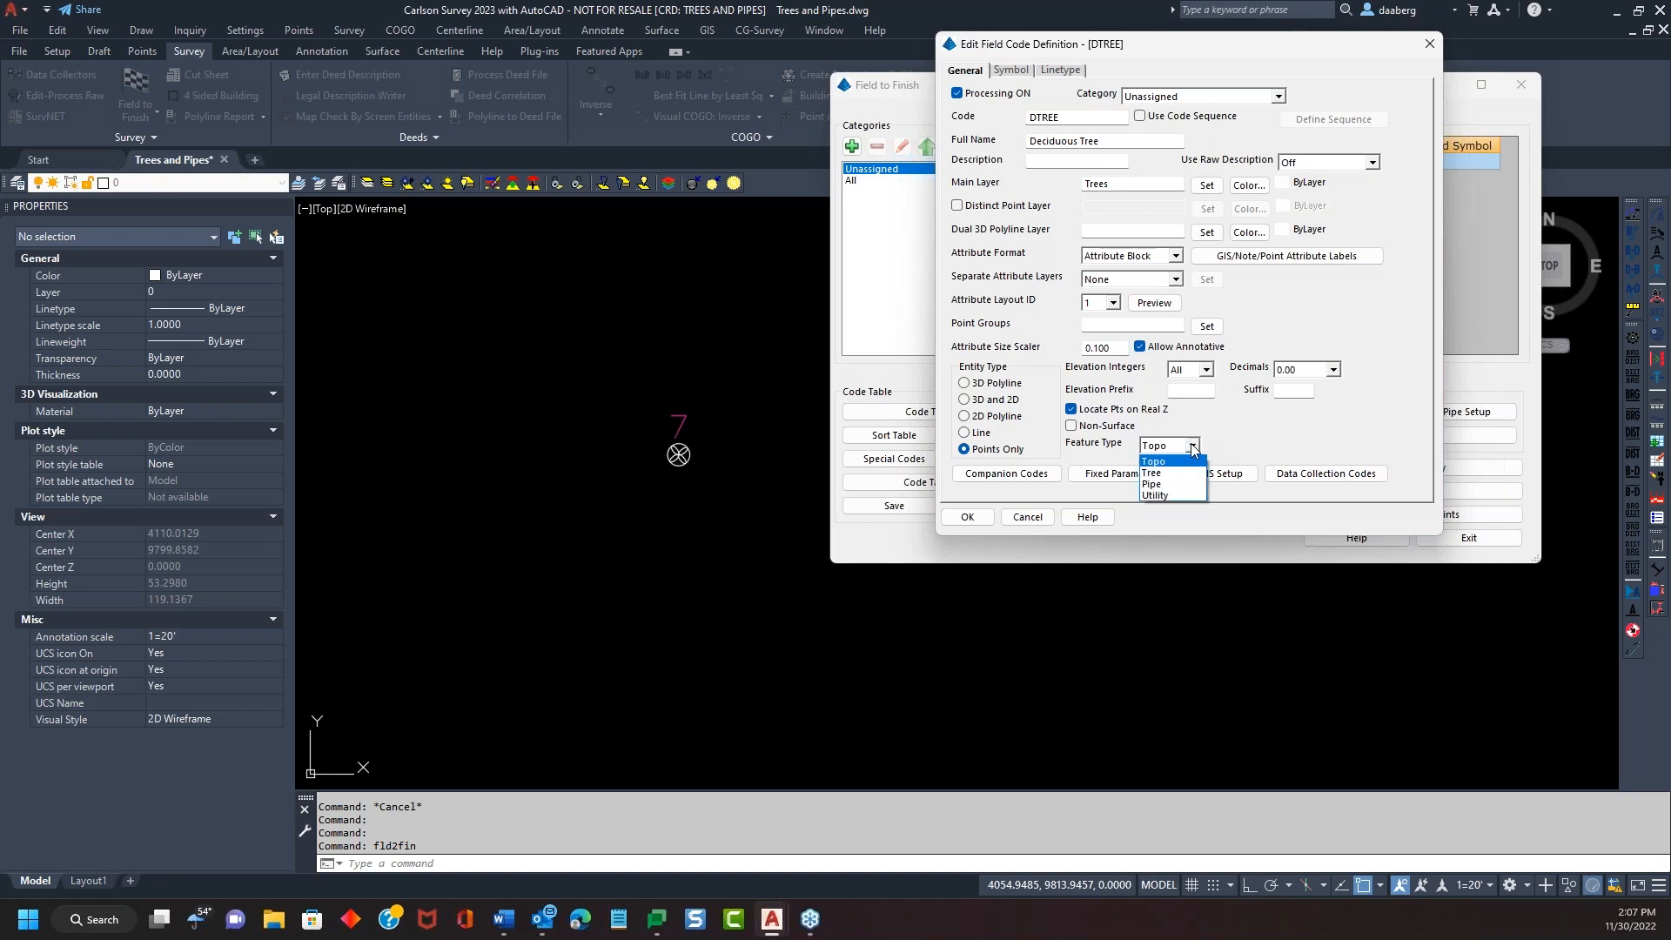
left_click(1166, 480)
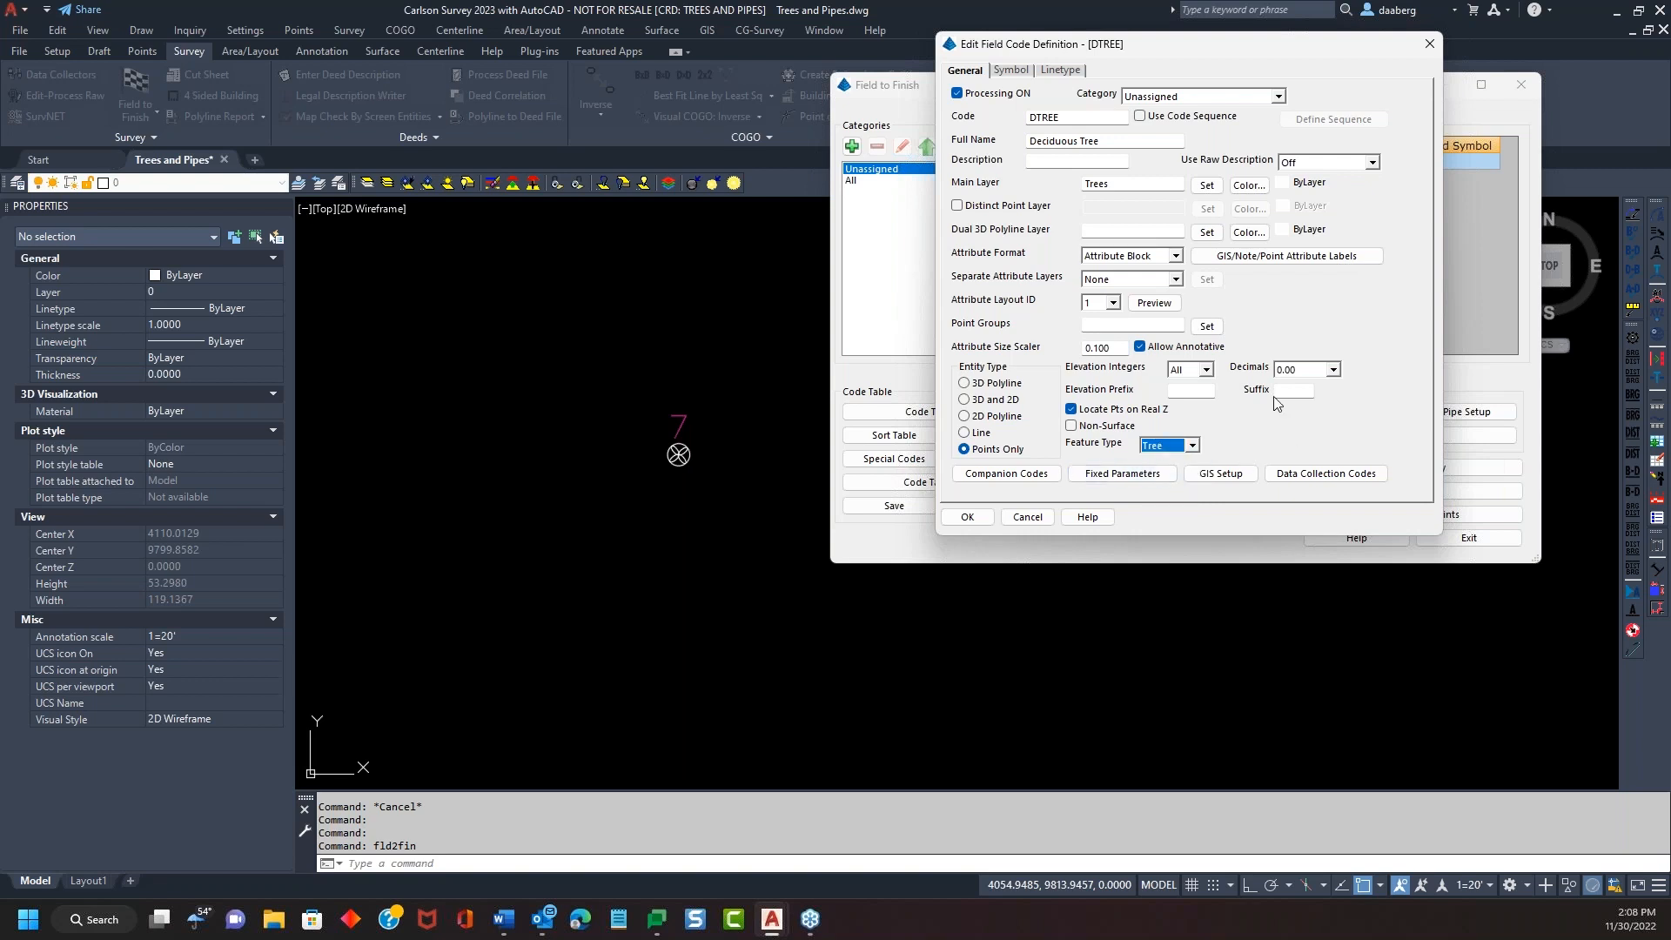
left_click(976, 521)
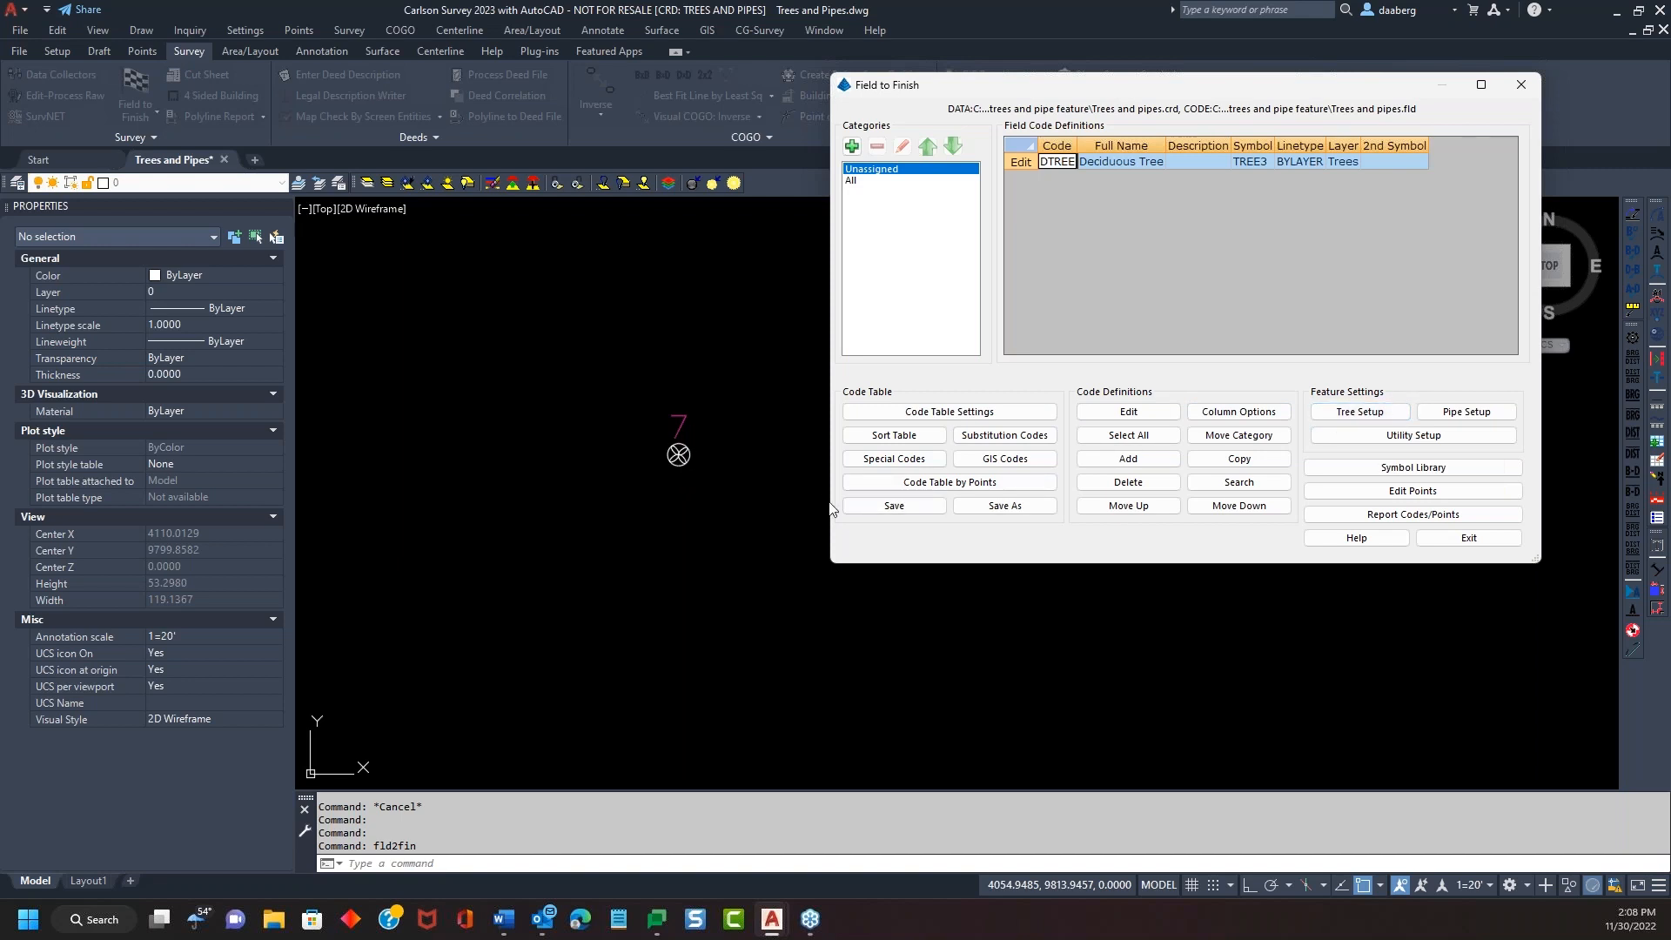
Review Tree Setup: IDs starting at 100, trunk as Diameter, drip as Radius
left_click(1363, 415)
mouse_move(1190, 137)
left_mouse_down()
mouse_move(1364, 281)
mouse_move(1112, 119)
mouse_move(1180, 118)
left_mouse_up()
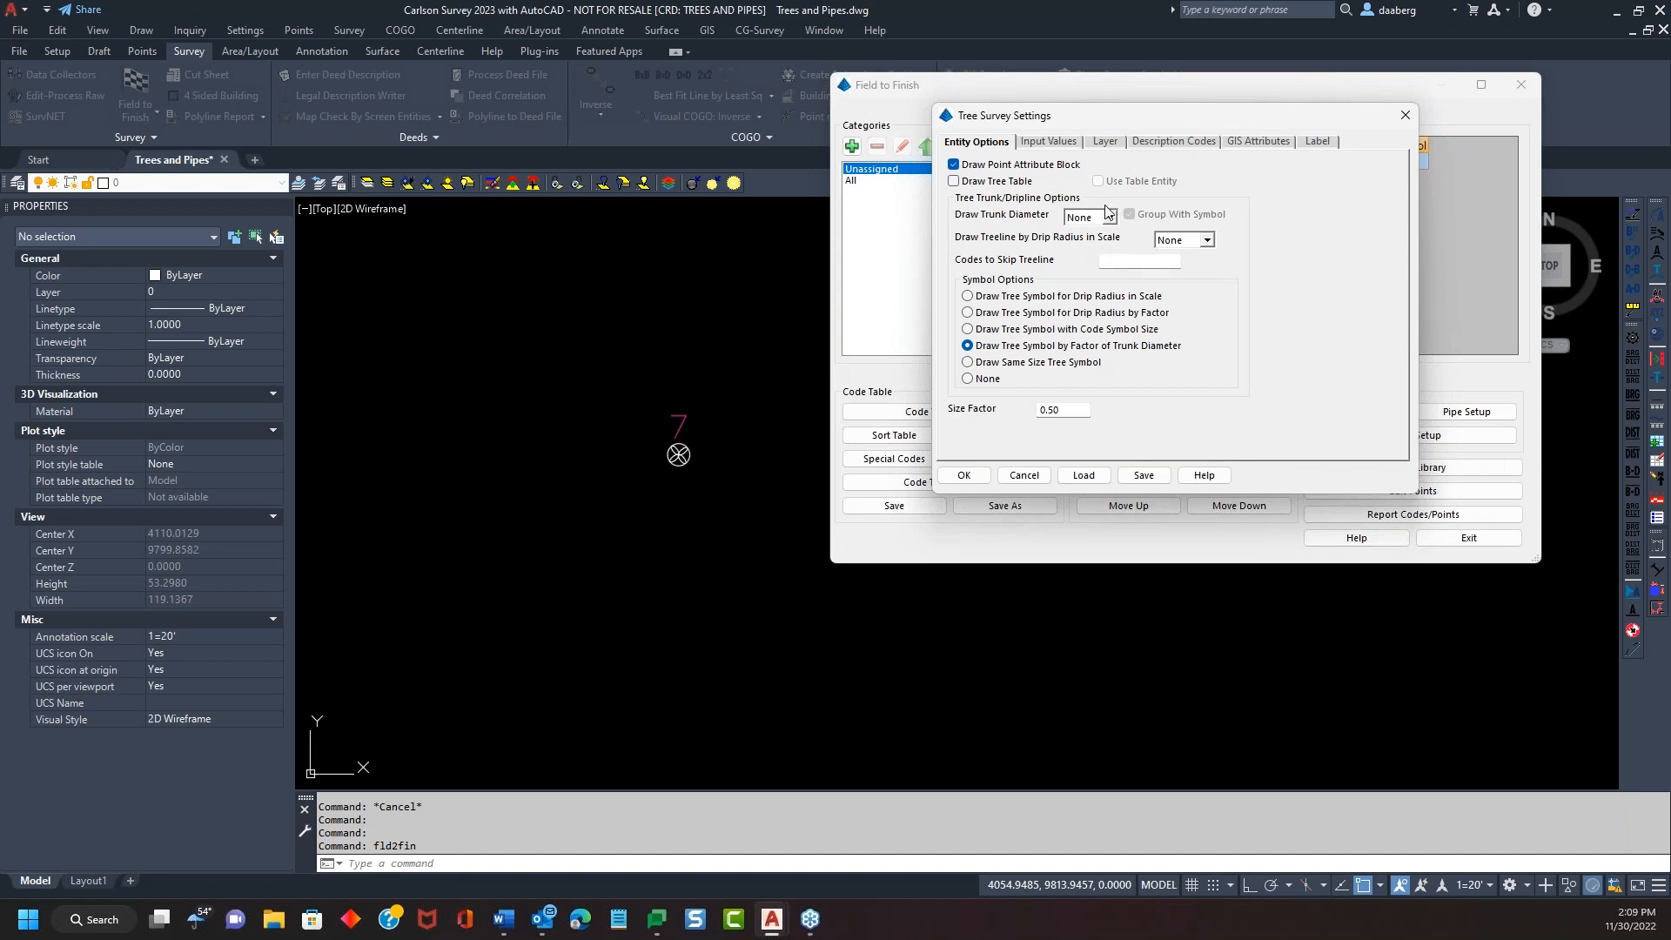
left_click(1050, 146)
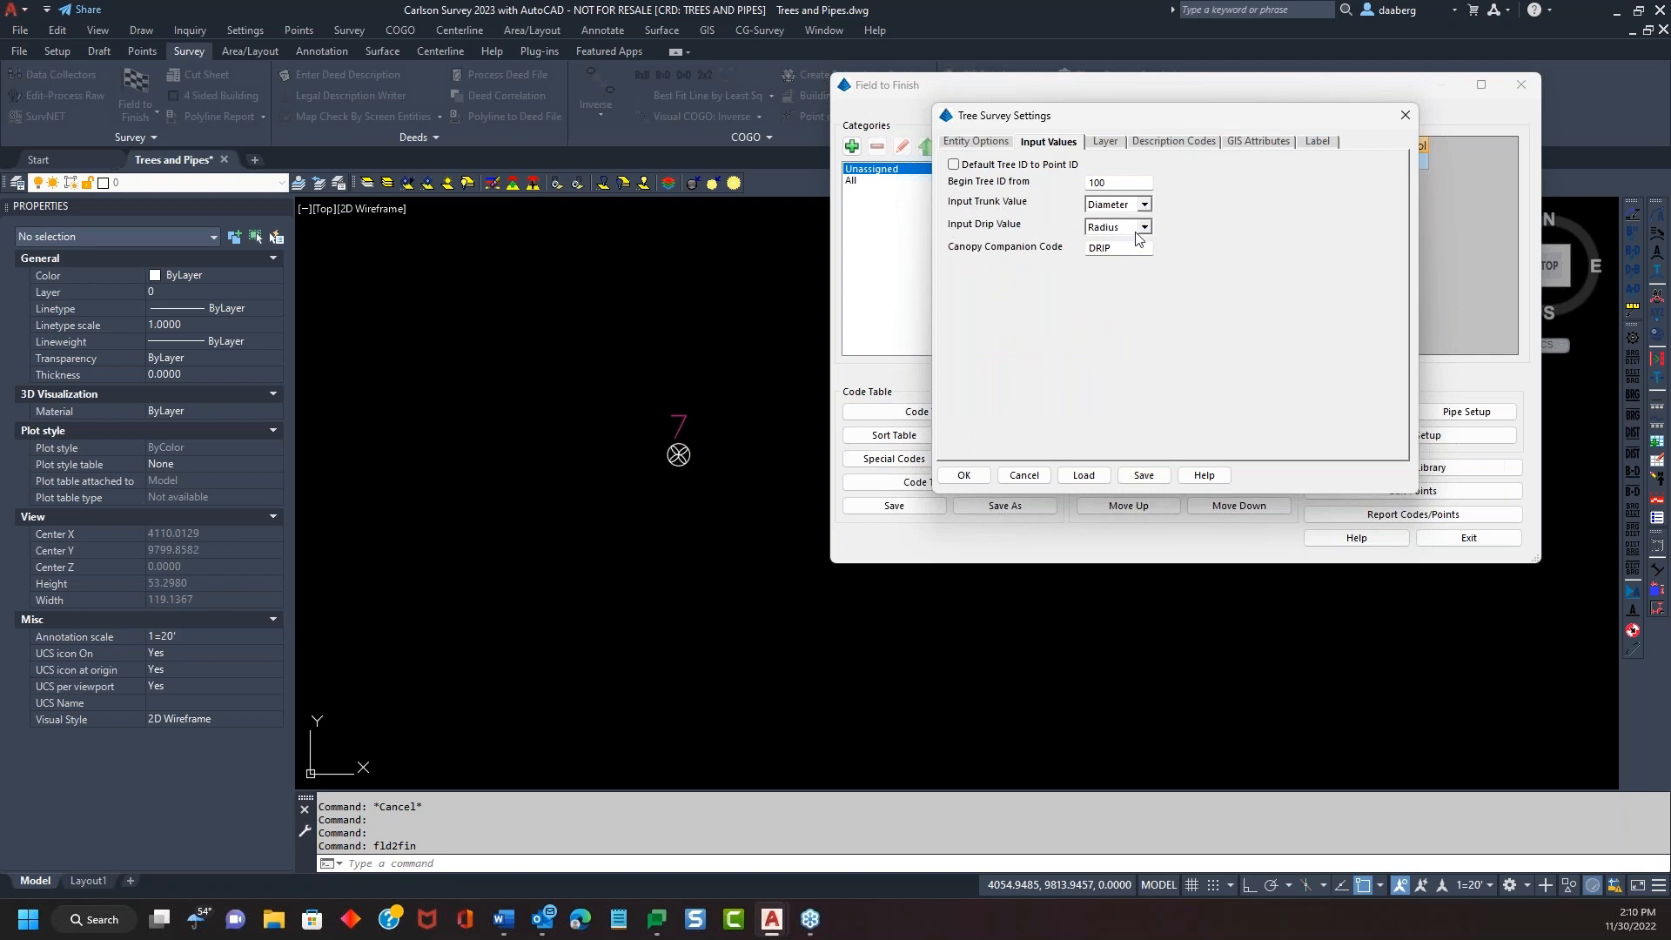
Turn on 'Draw Tree Symbol for Drip Radius in Scale' and accept the tree settings
left_click(984, 148)
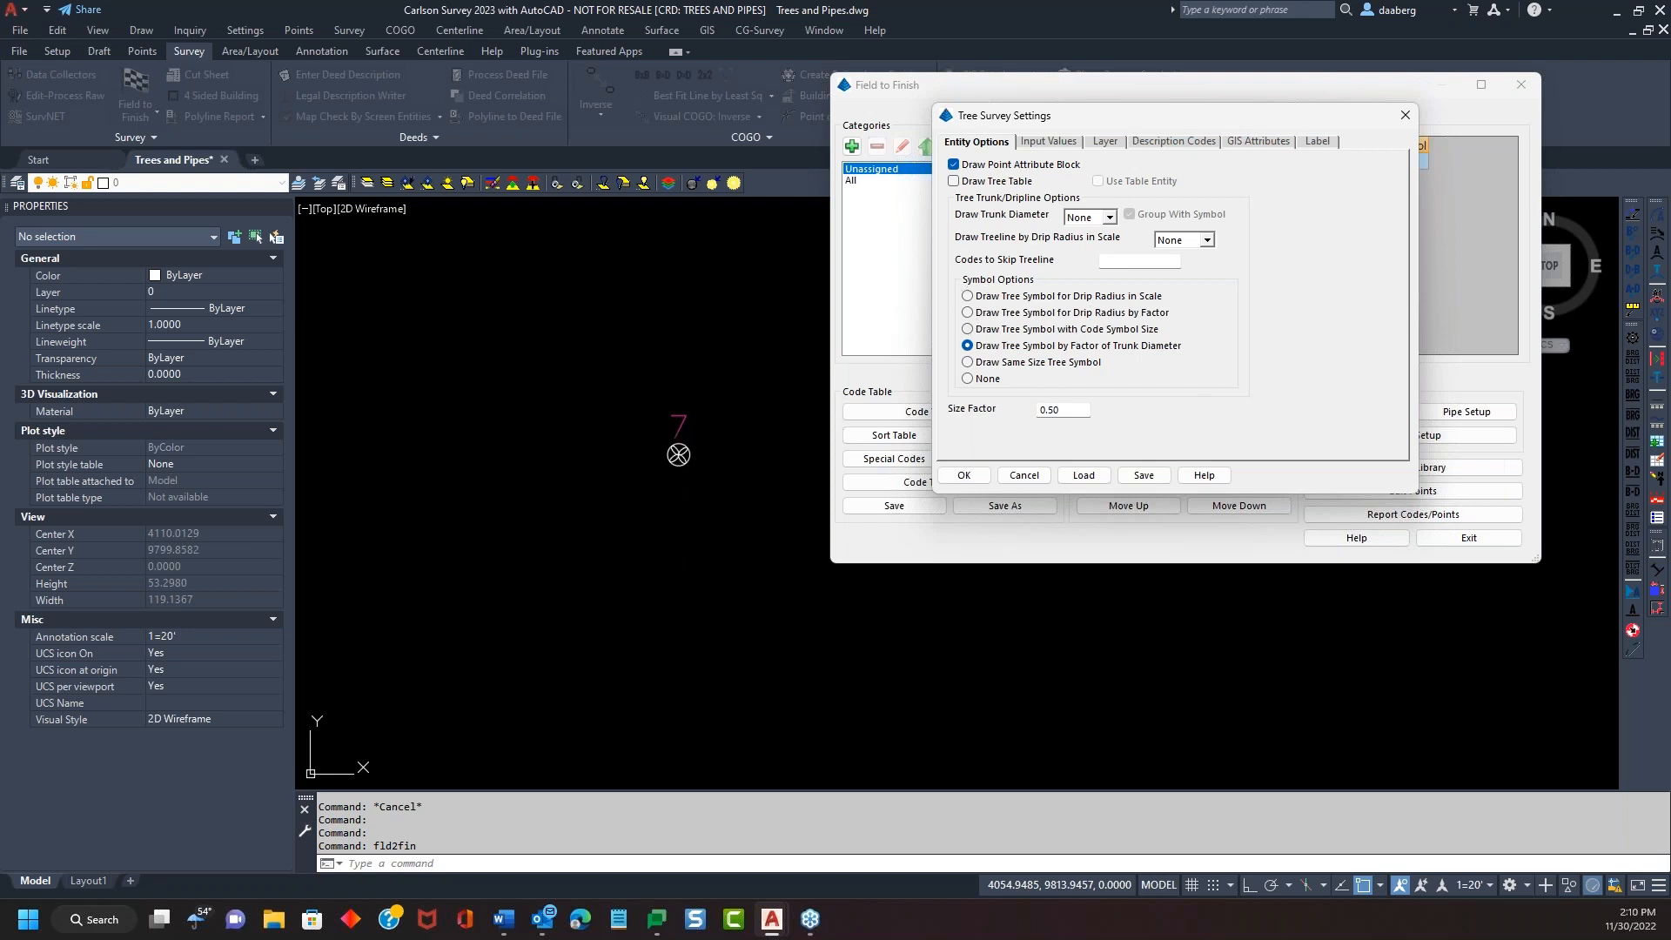
left_click(967, 297)
left_click(1117, 261)
mouse_move(1152, 118)
left_mouse_down()
mouse_move(1152, 419)
mouse_move(1150, 113)
left_mouse_up()
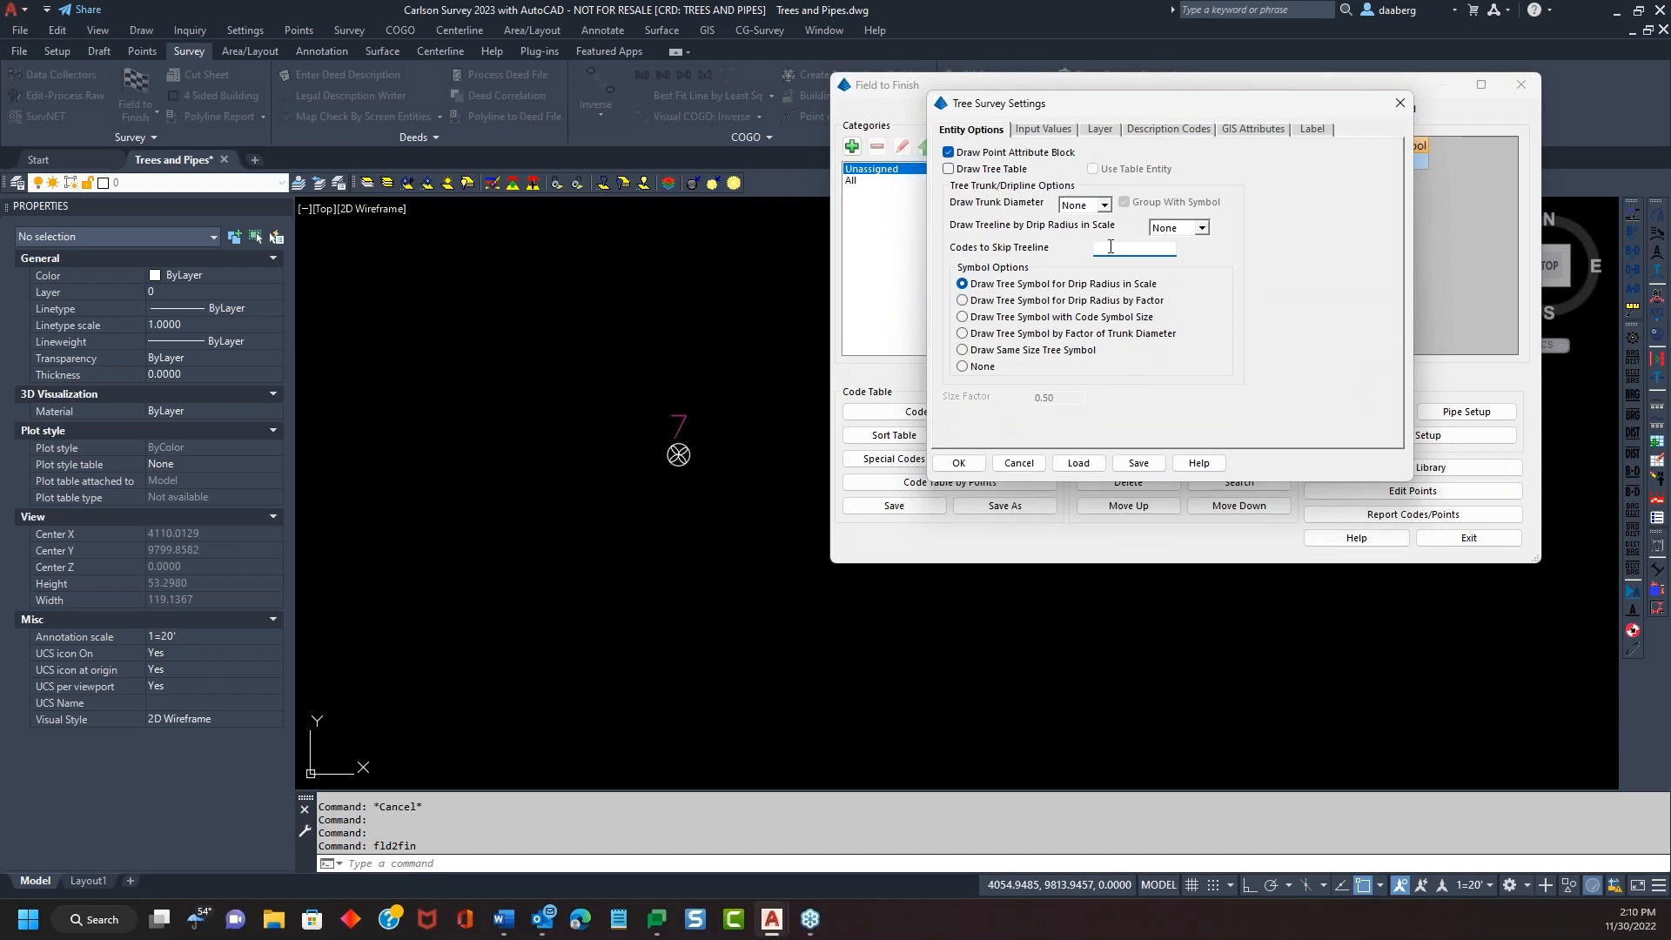
mouse_move(1140, 99)
left_mouse_down()
mouse_move(1171, 442)
mouse_move(1095, 200)
mouse_move(1158, 181)
mouse_move(1153, 106)
left_mouse_up()
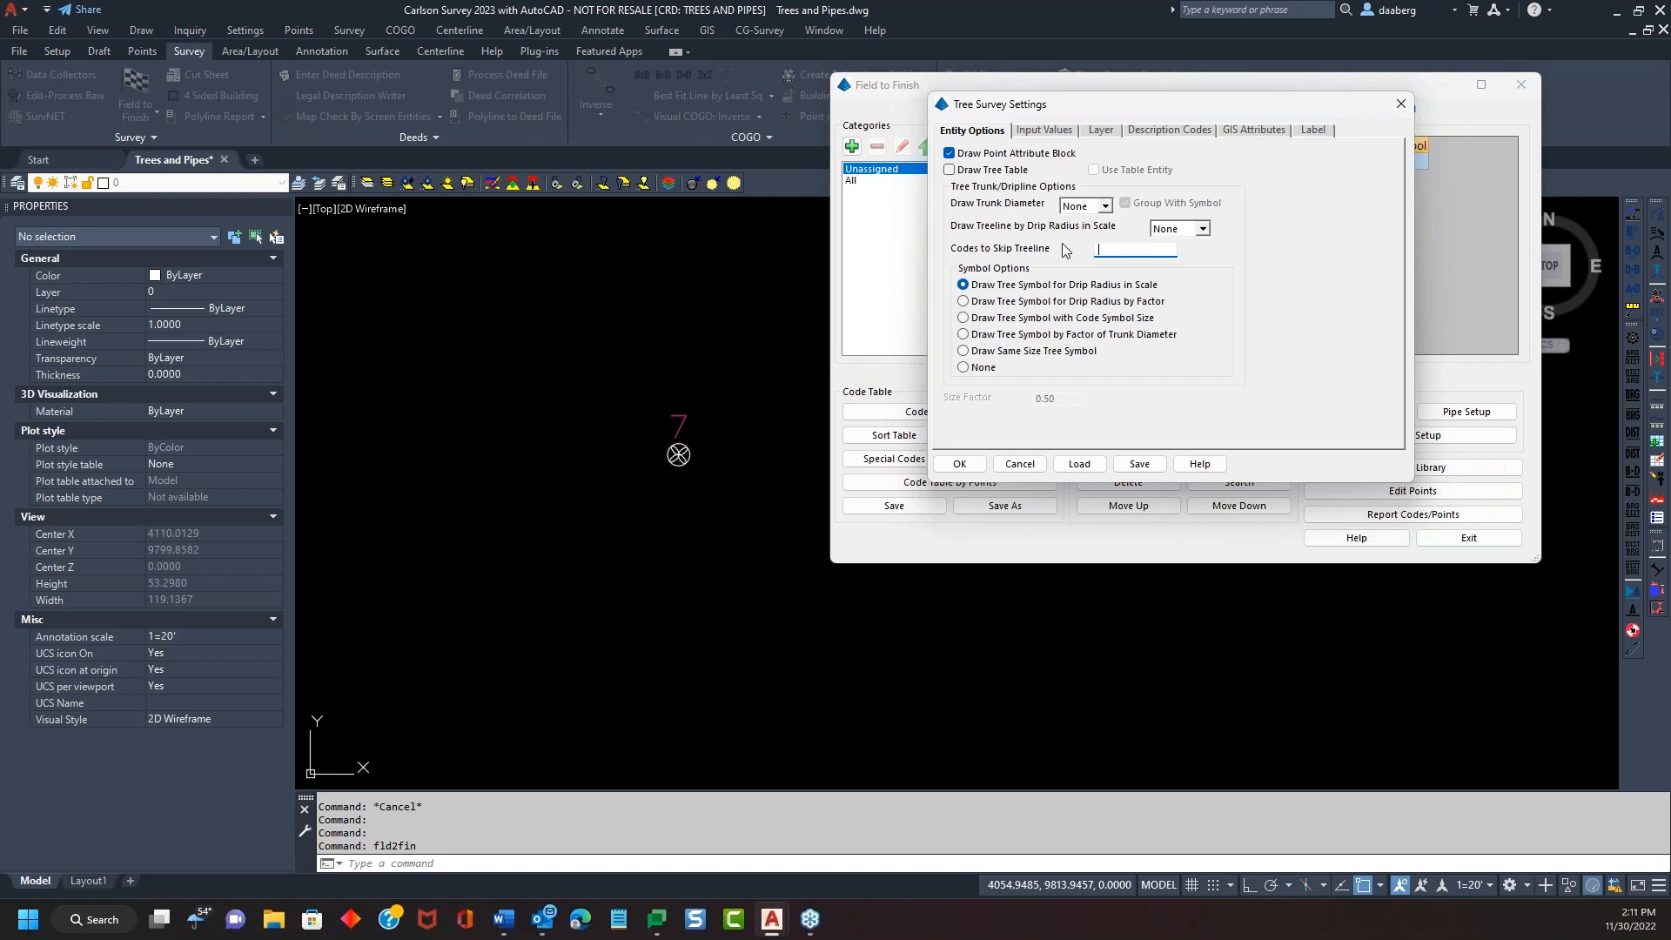
left_click(958, 465)
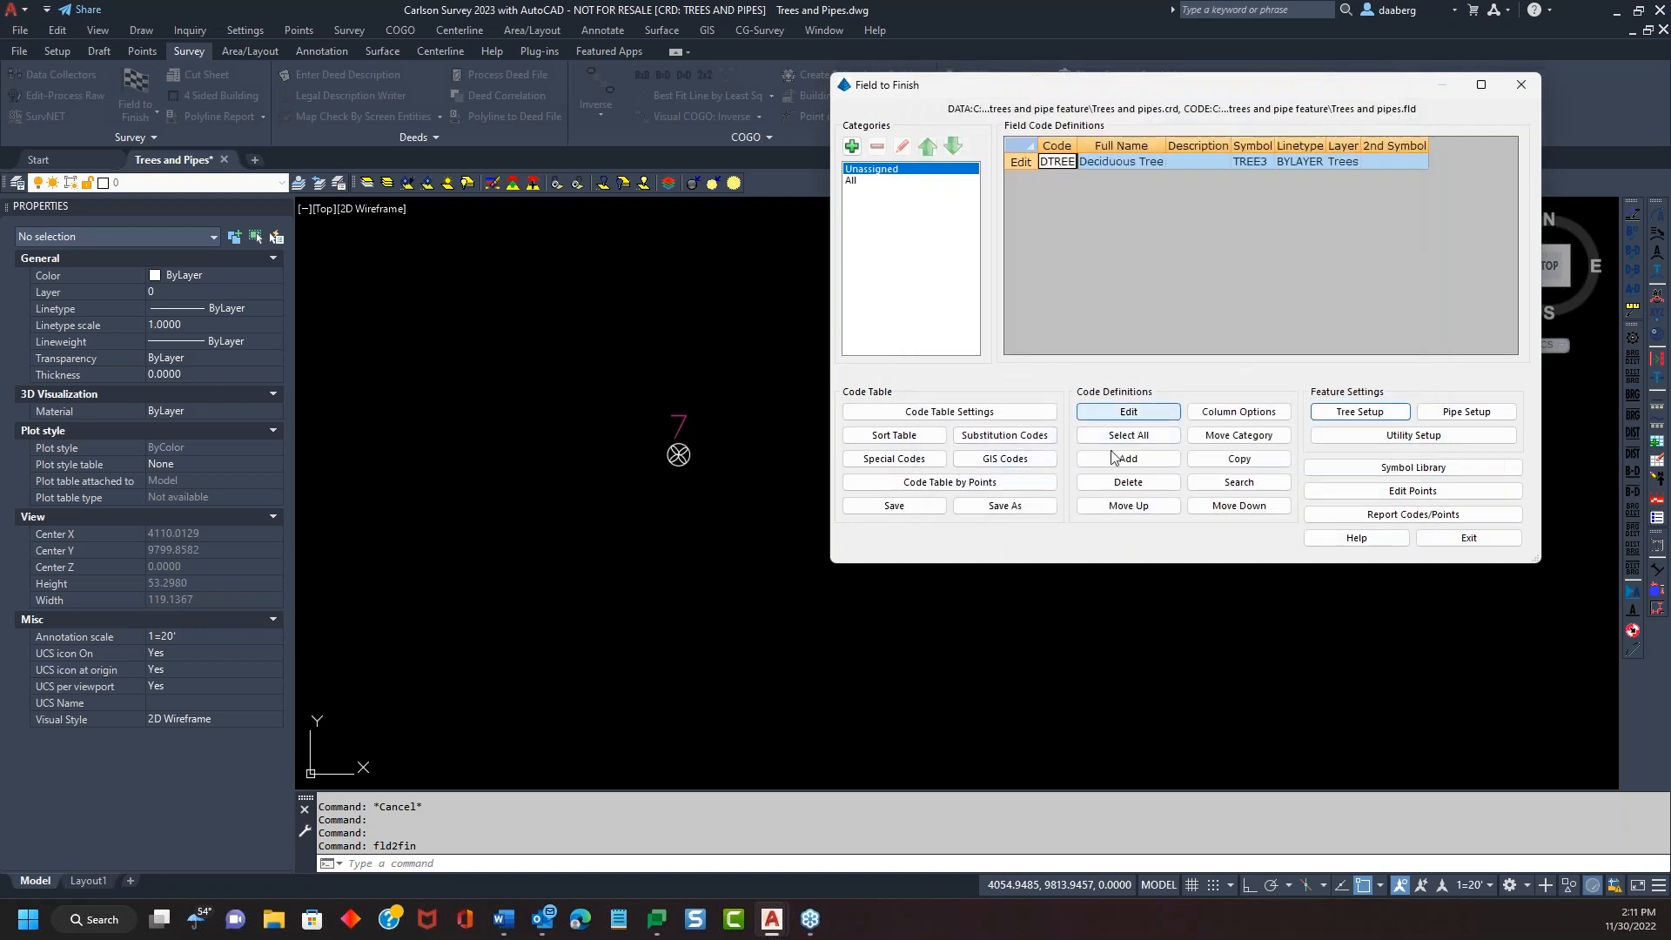
Change point 7's description to 'DTREE 10 10' in the Coordinate Data Sheet
left_click(1413, 491)
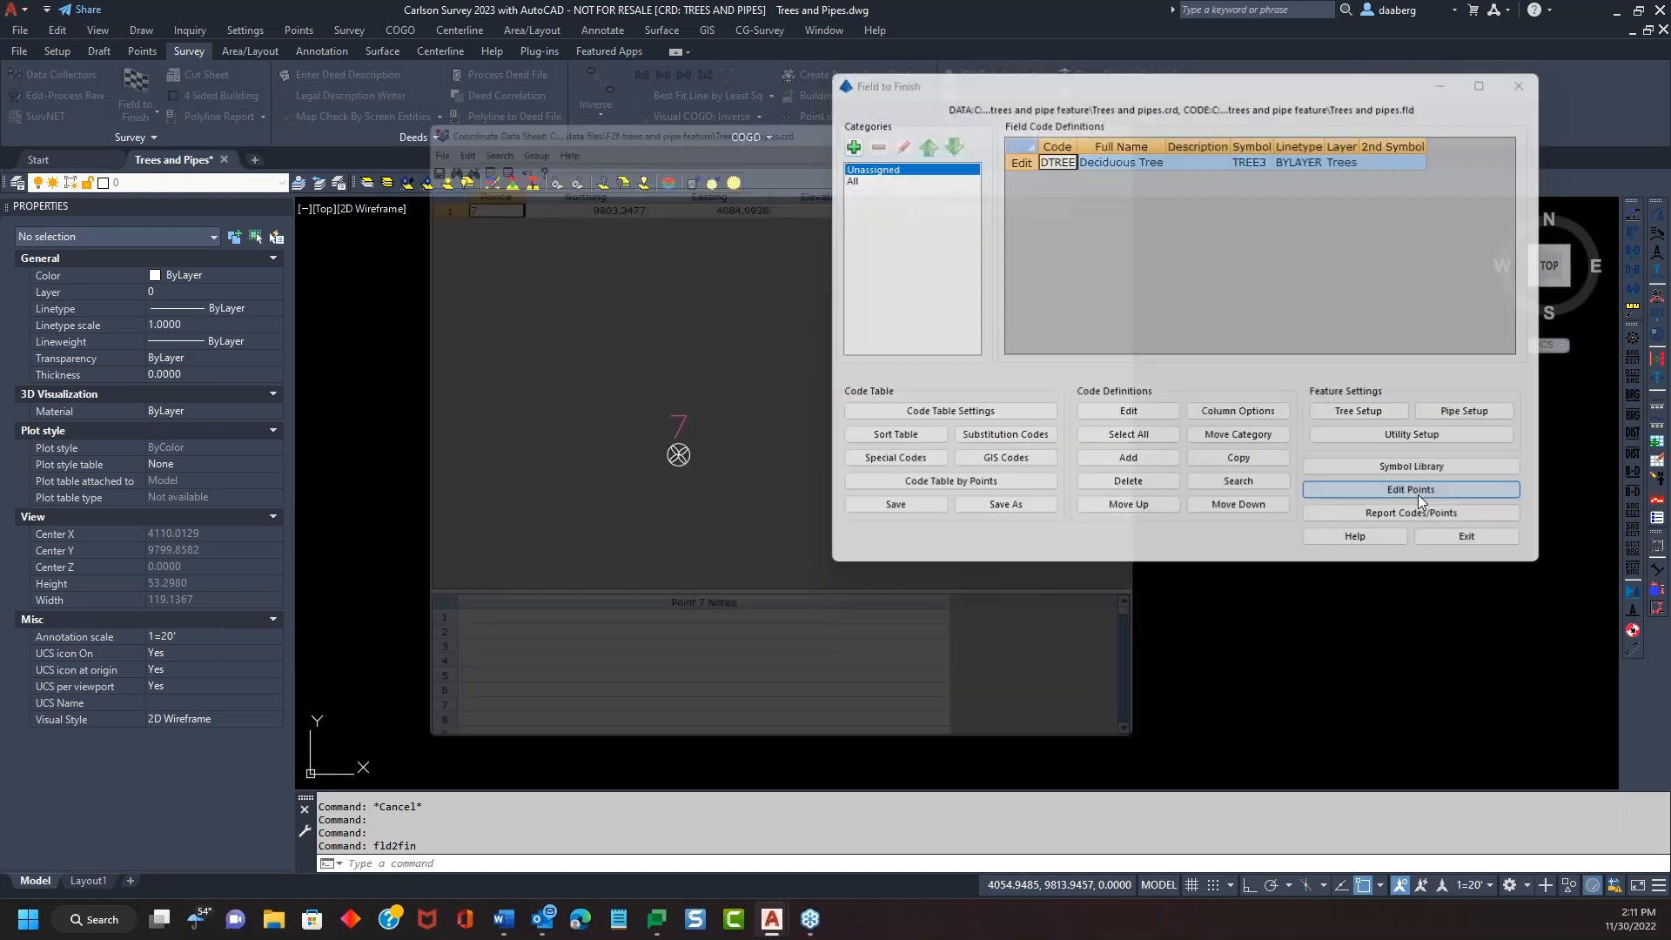
left_click_drag(930, 111, 1307, 74)
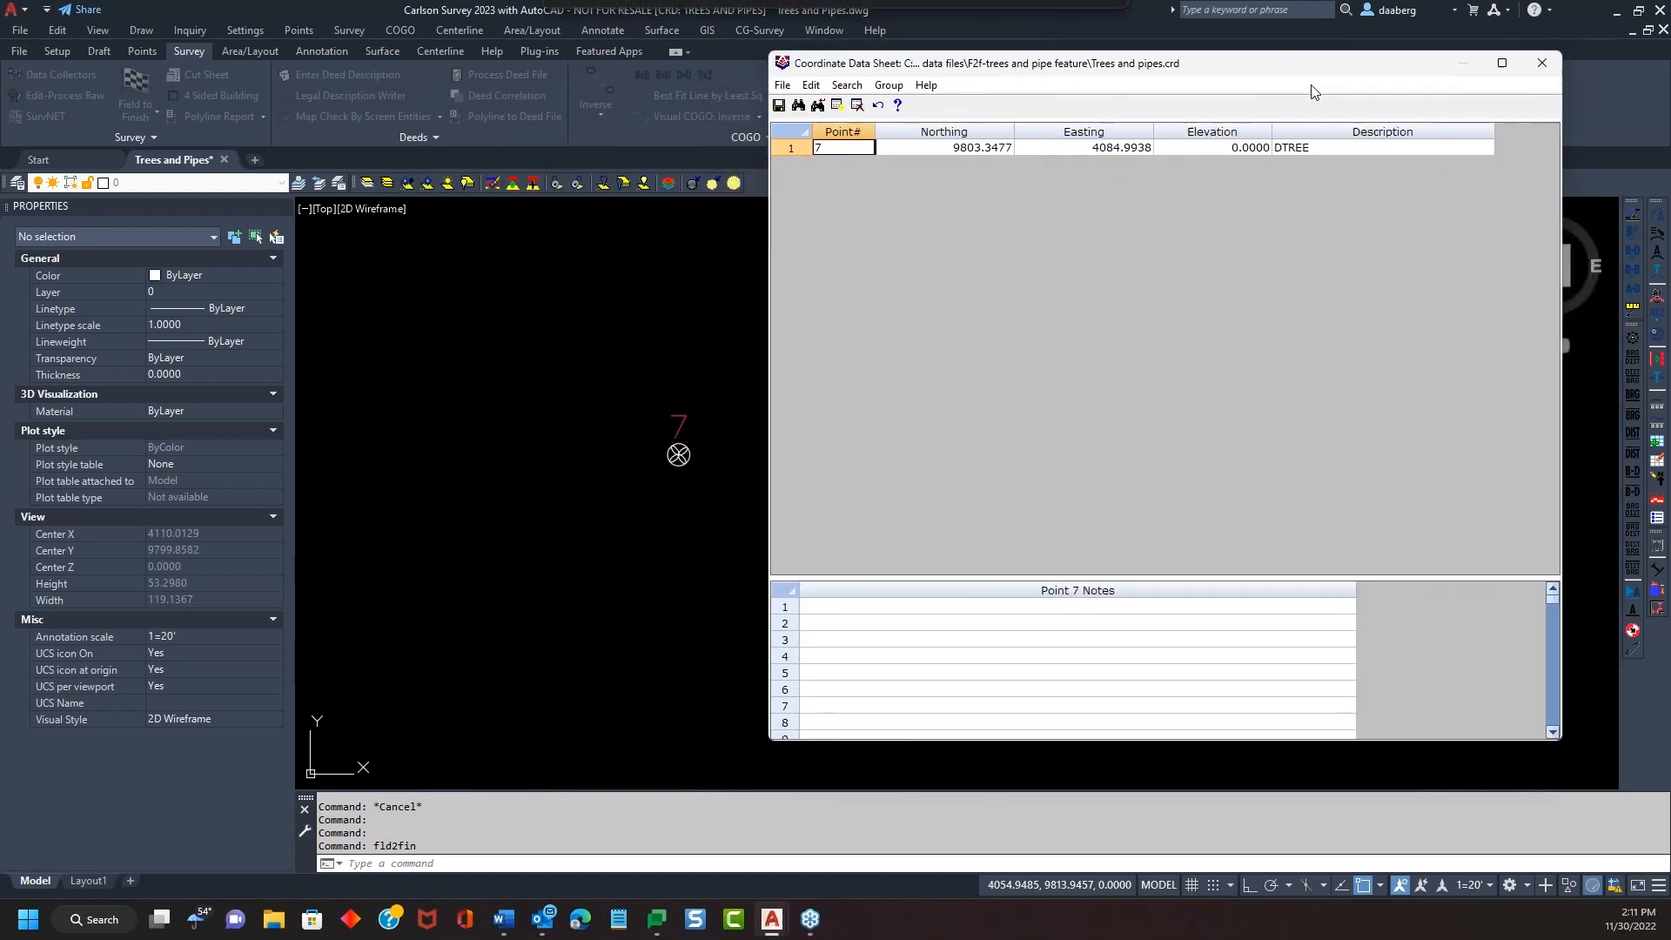
double_click(1330, 148)
left_click(1331, 149)
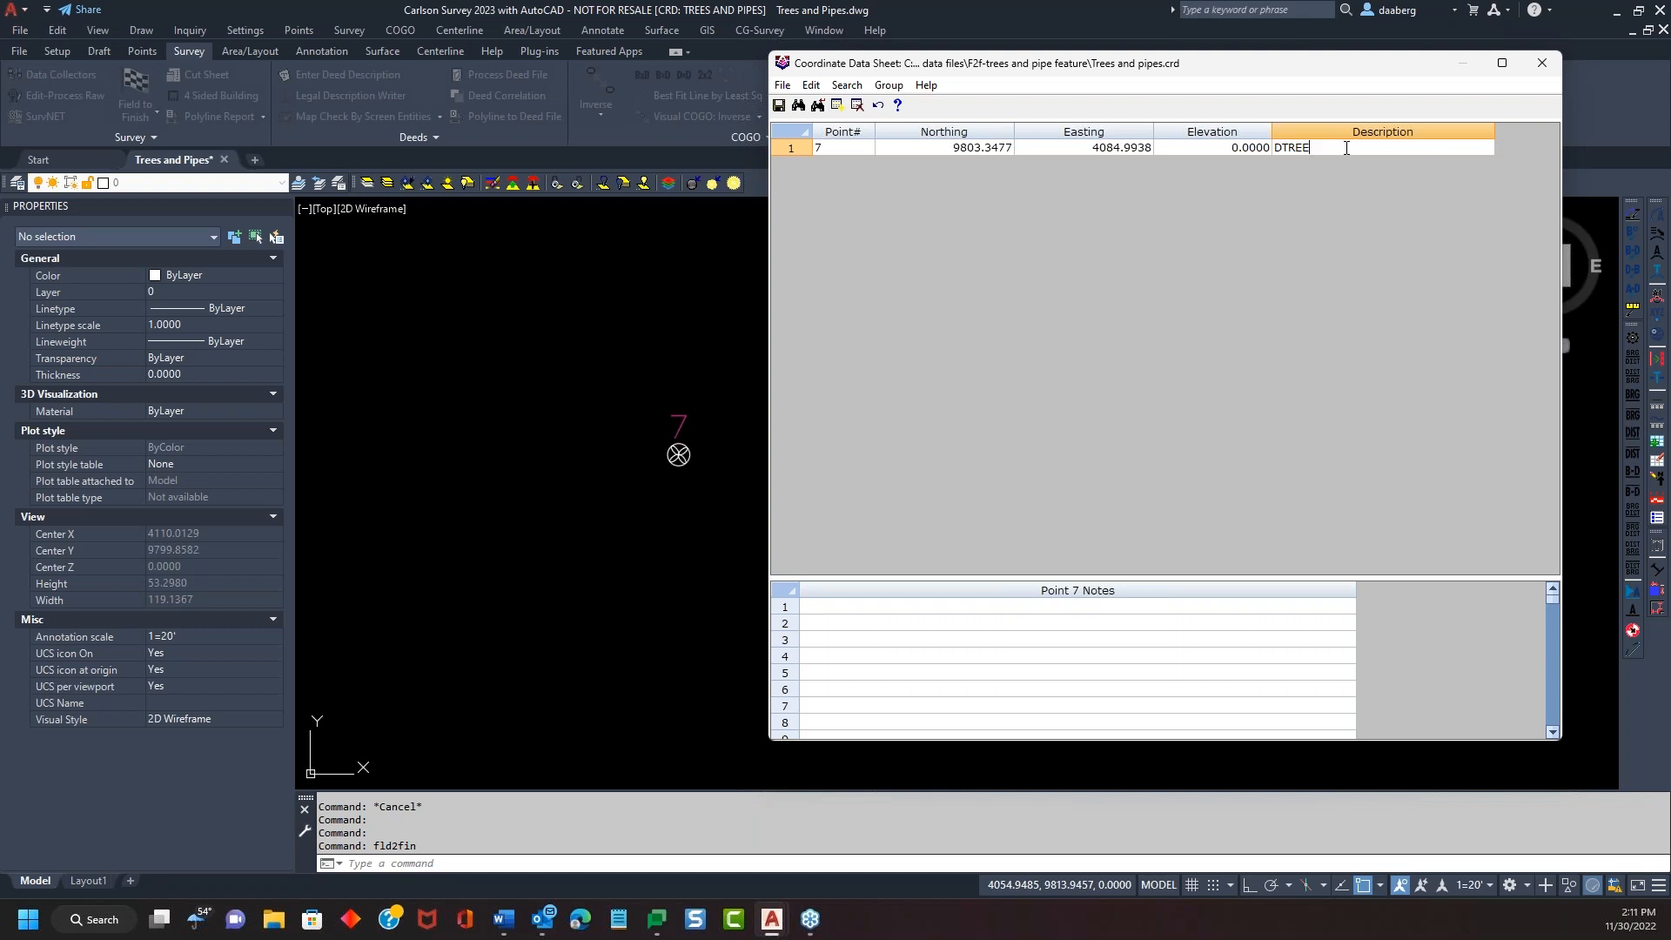
type("10")
type("10")
Save the coordinate file and close the Coordinate Data Sheet
left_click(778, 105)
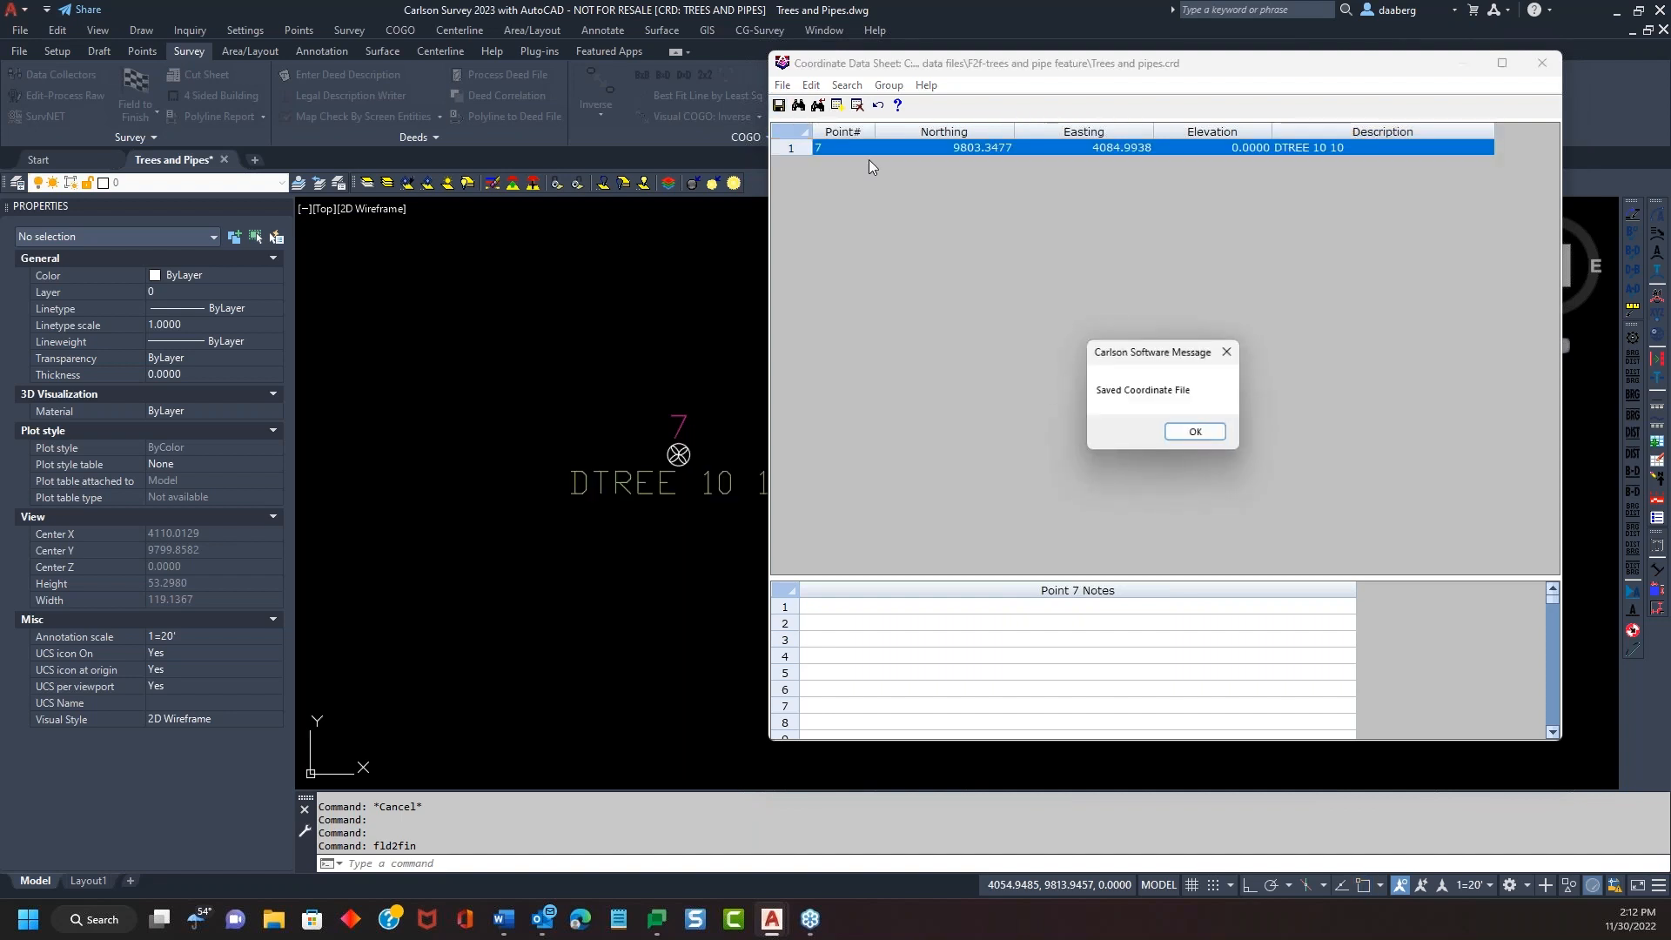
left_click(1199, 435)
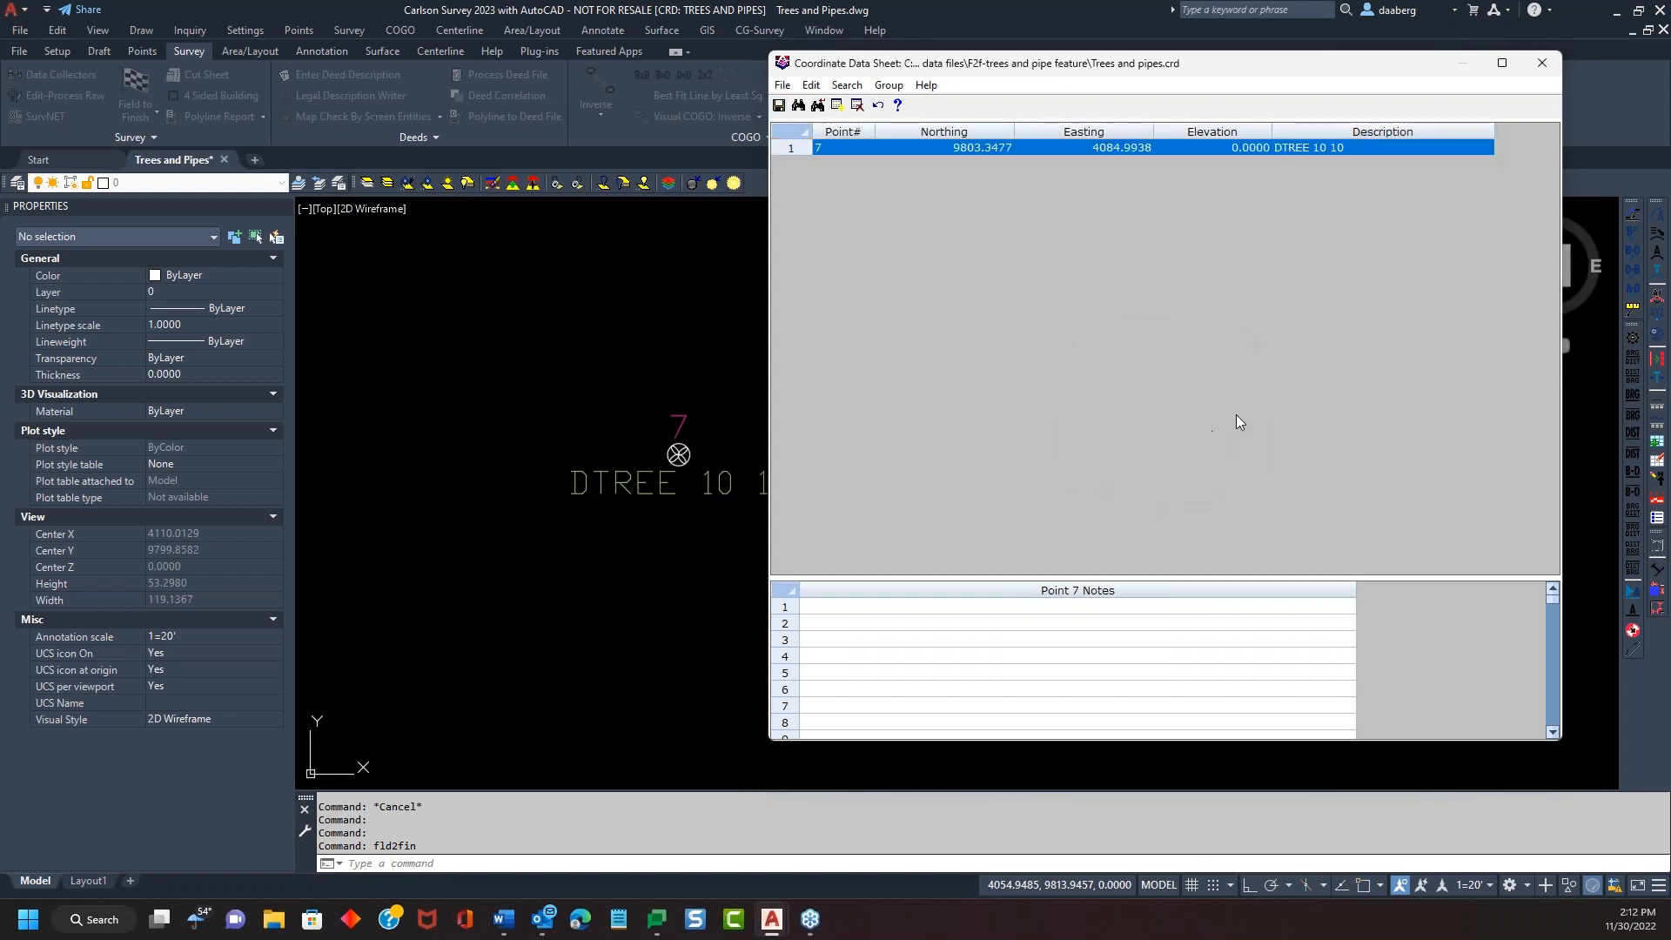
left_click(1541, 62)
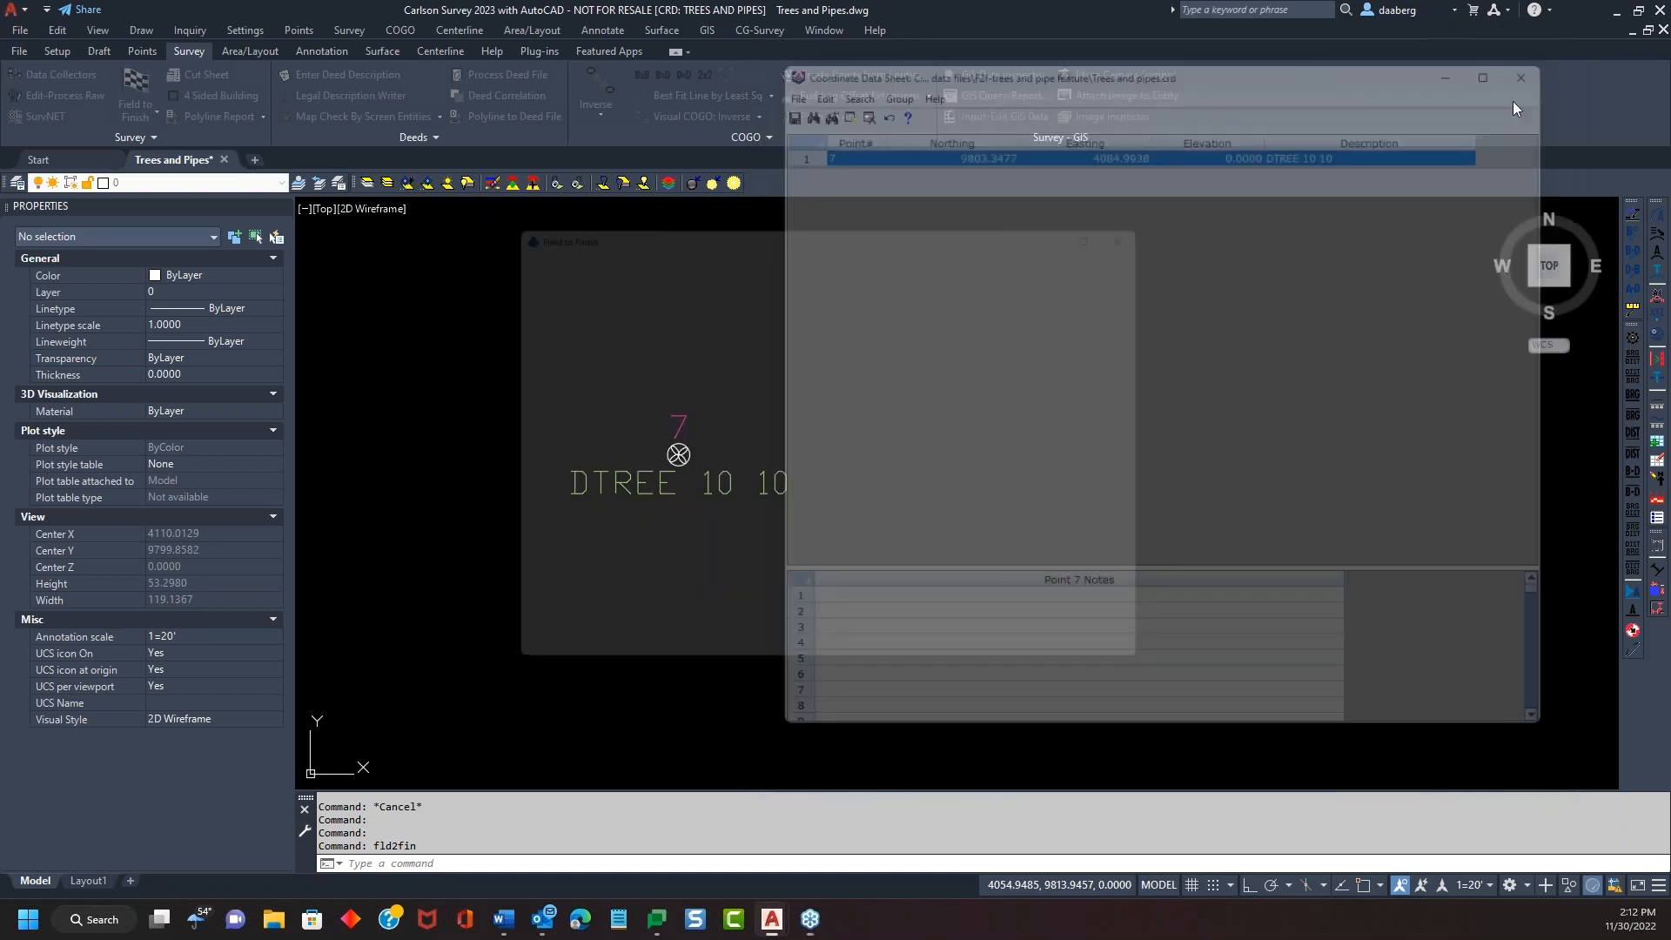
Reopen Tree Setup and review the Input Values and Entity Options pages
left_click(1009, 541)
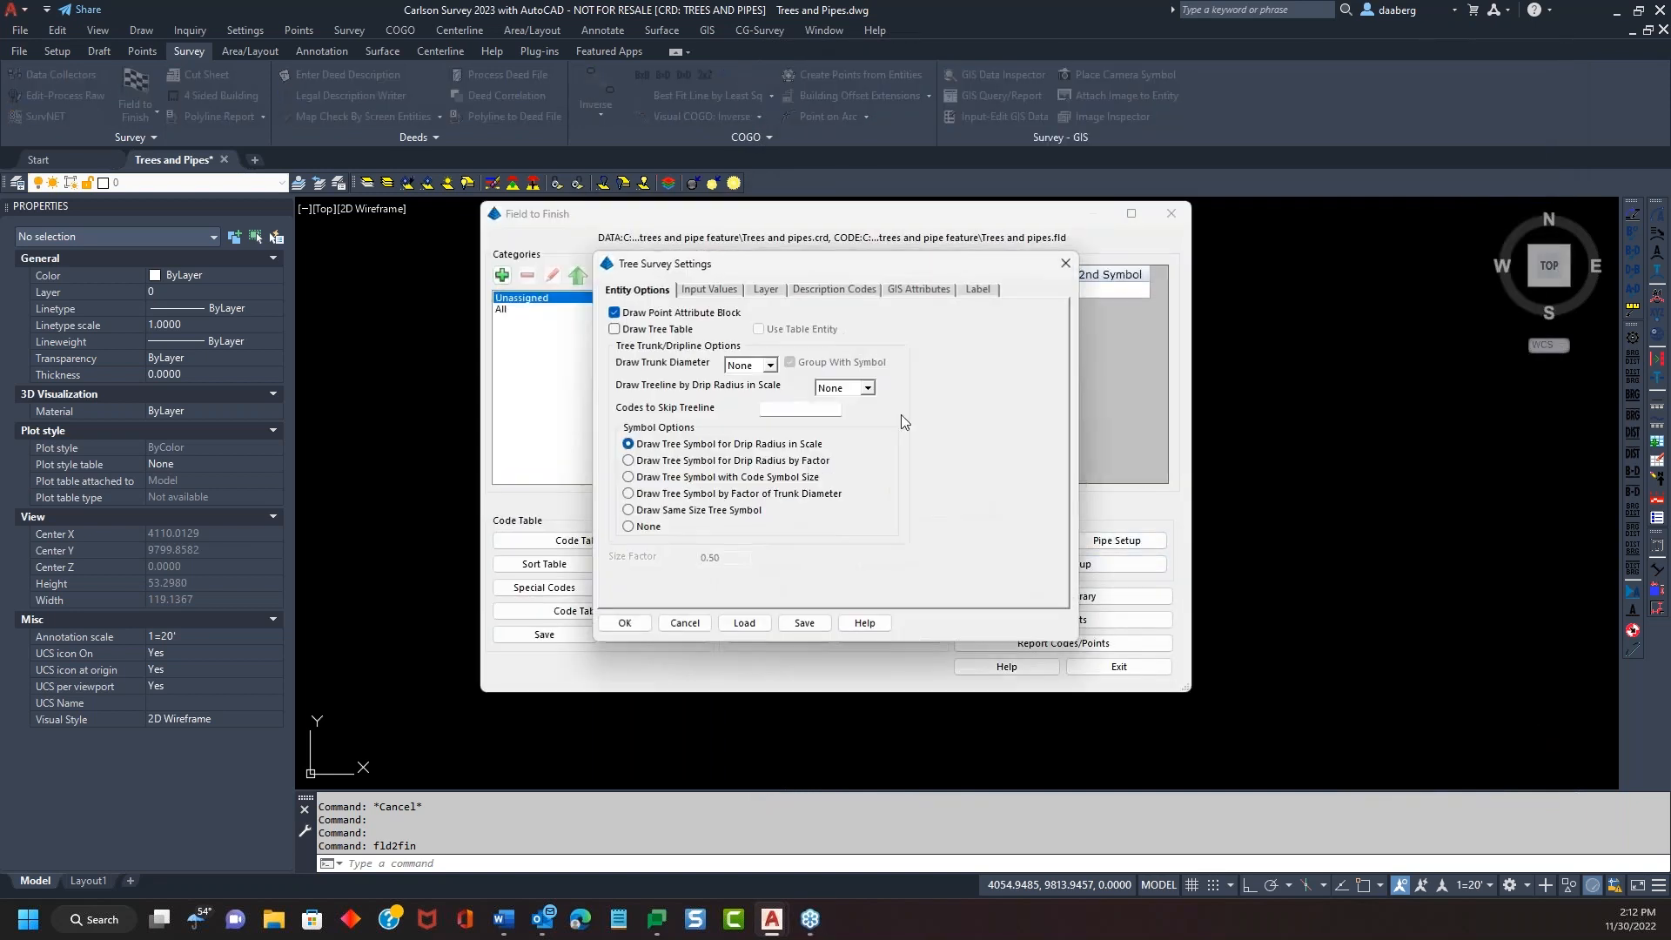
left_click_drag(811, 264, 994, 196)
left_click(892, 221)
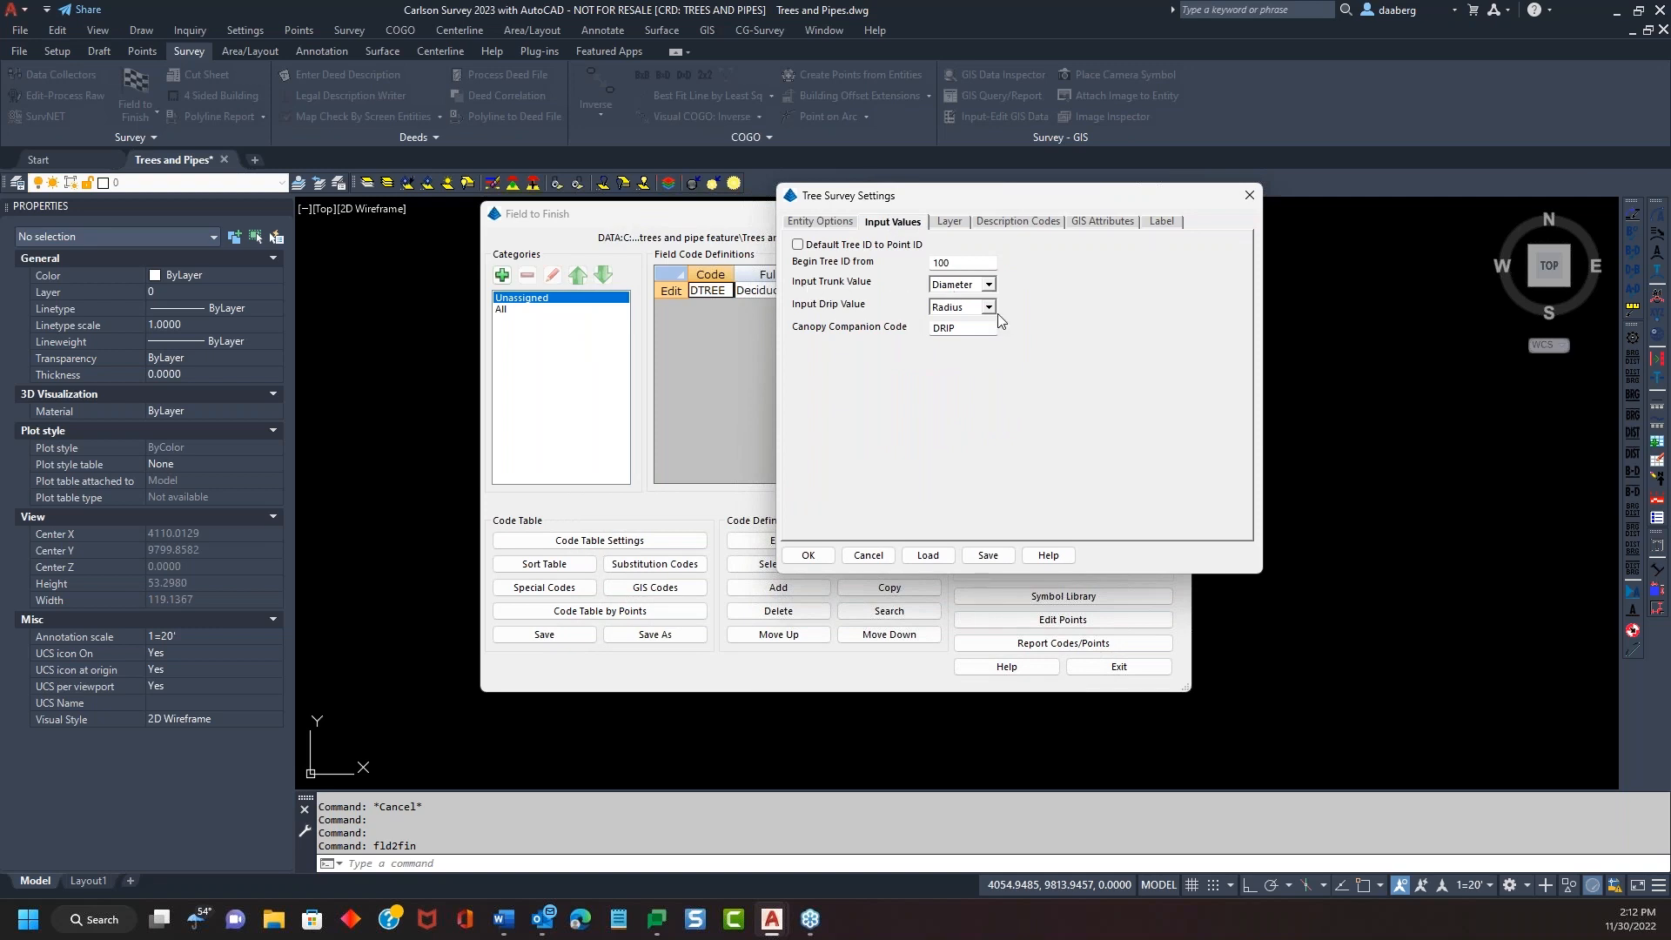
left_click(820, 223)
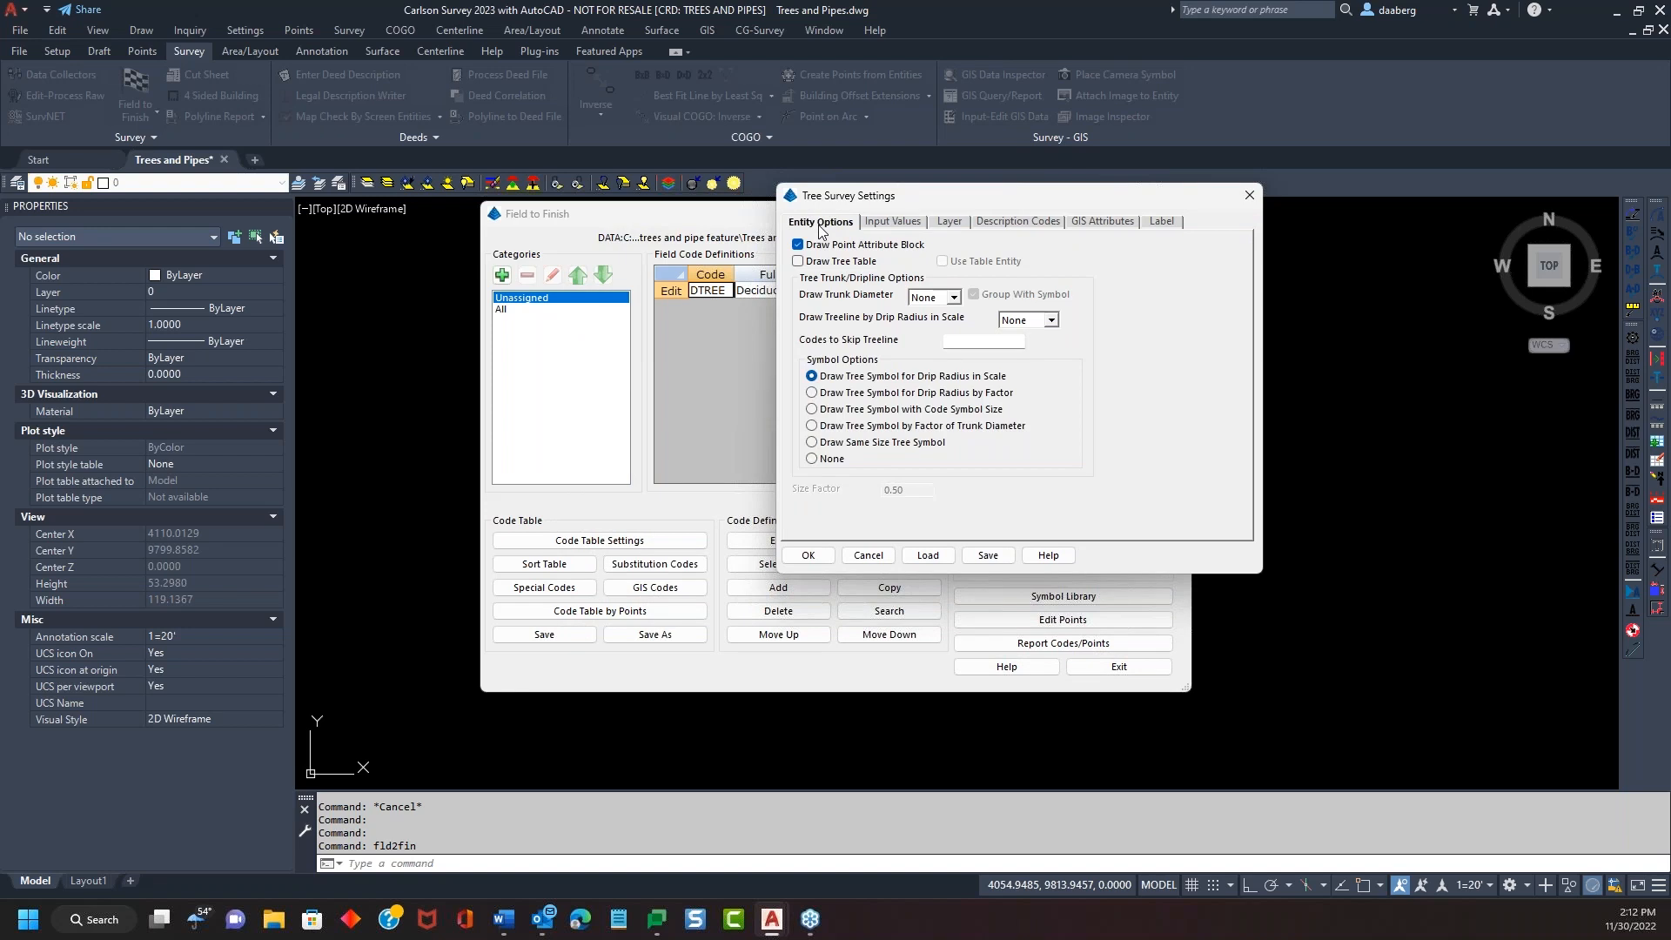
left_click(893, 222)
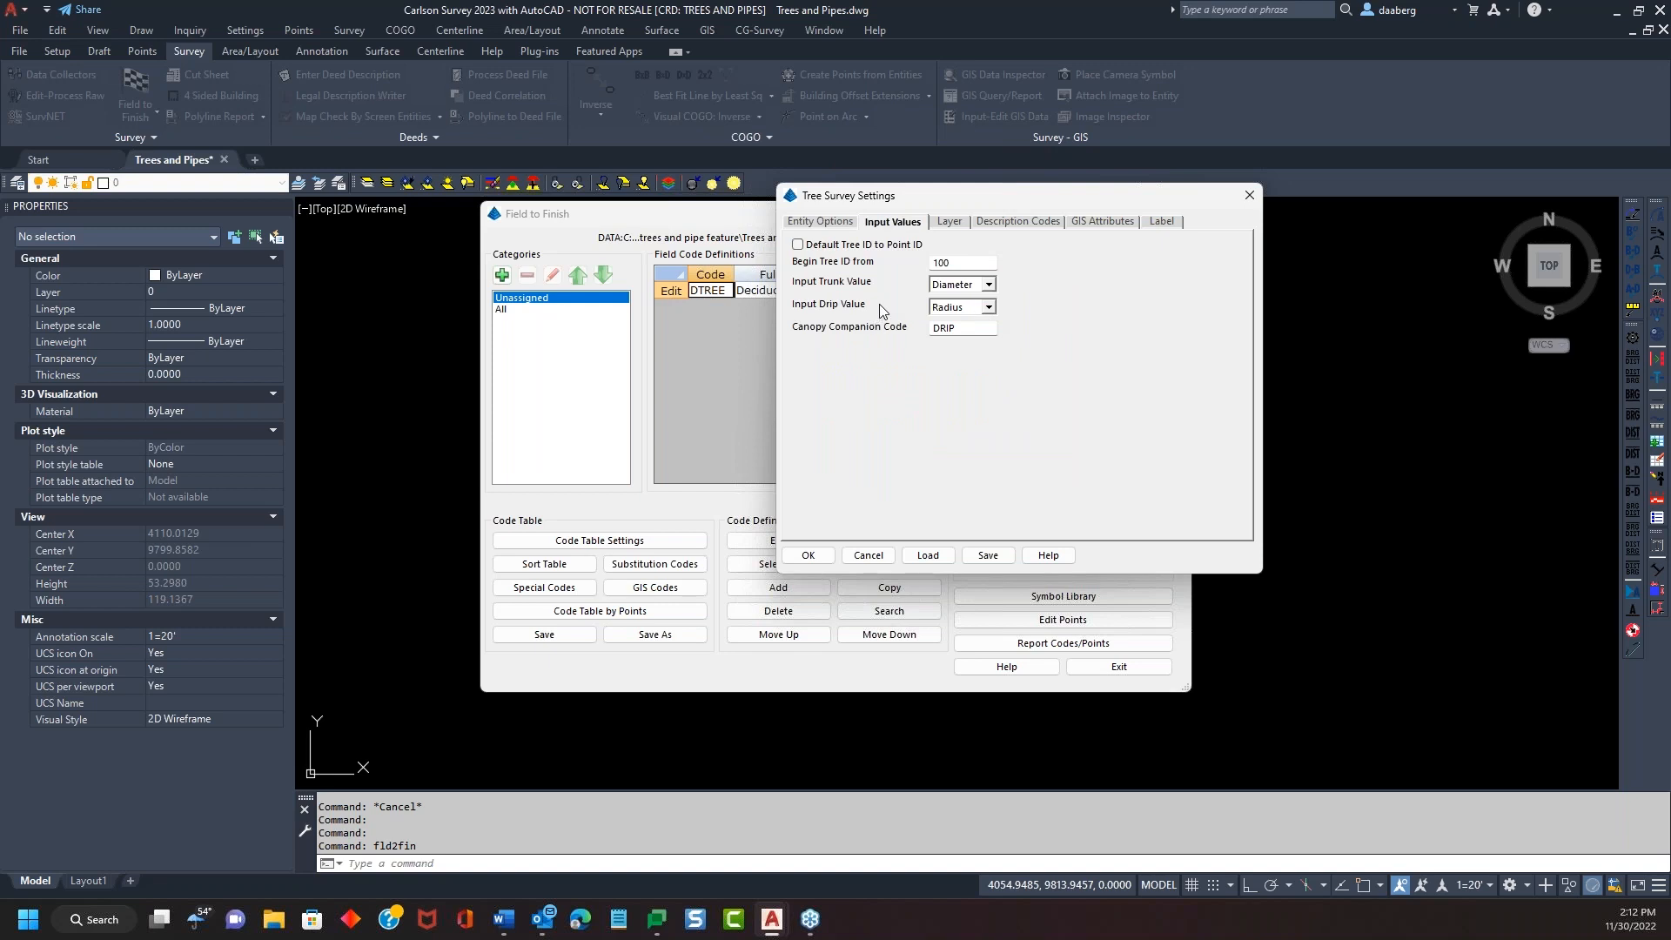
left_click(837, 223)
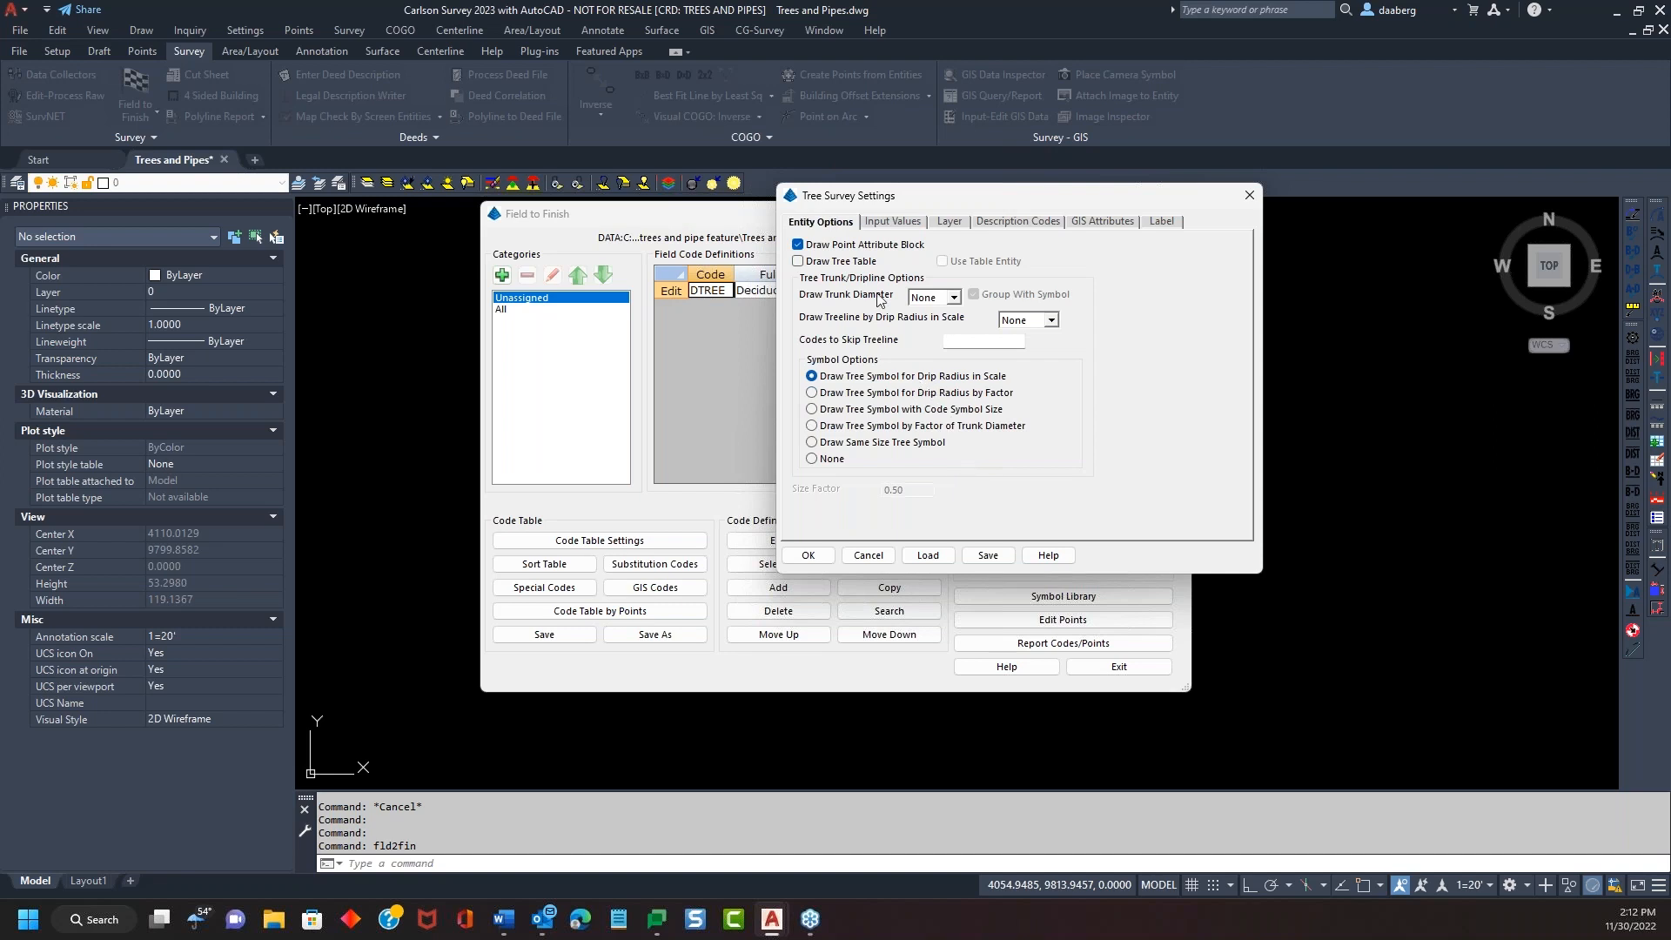
left_click(894, 222)
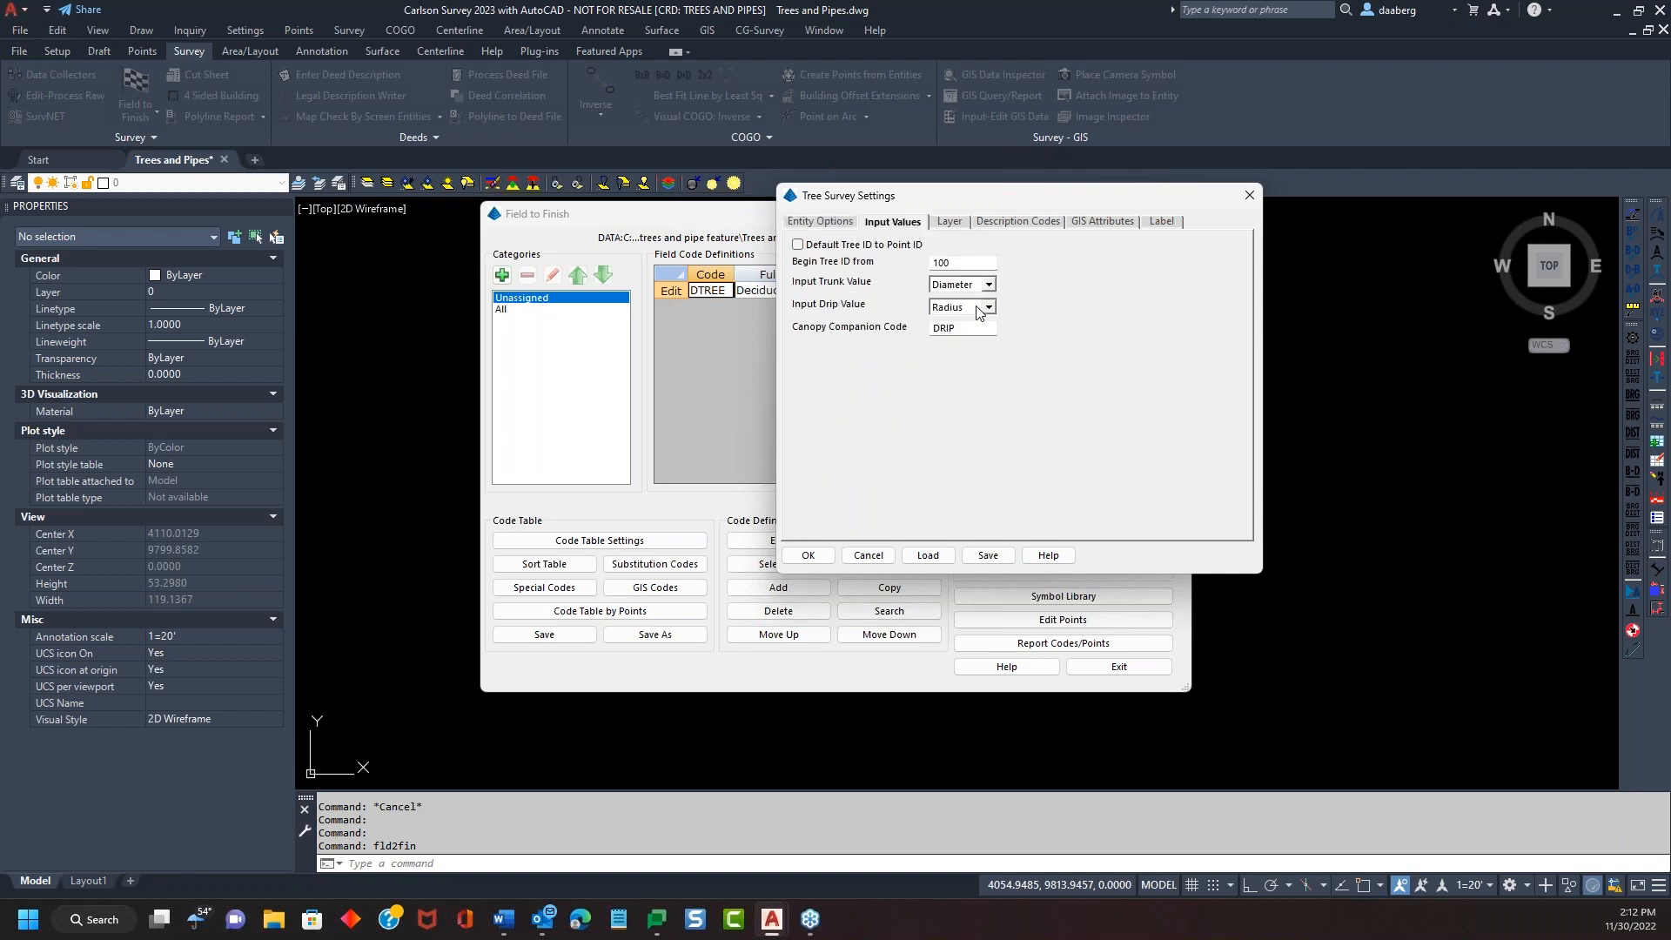
Check the TXT label layer, then view the description code suffixes and order
left_click_drag(1030, 199, 1103, 180)
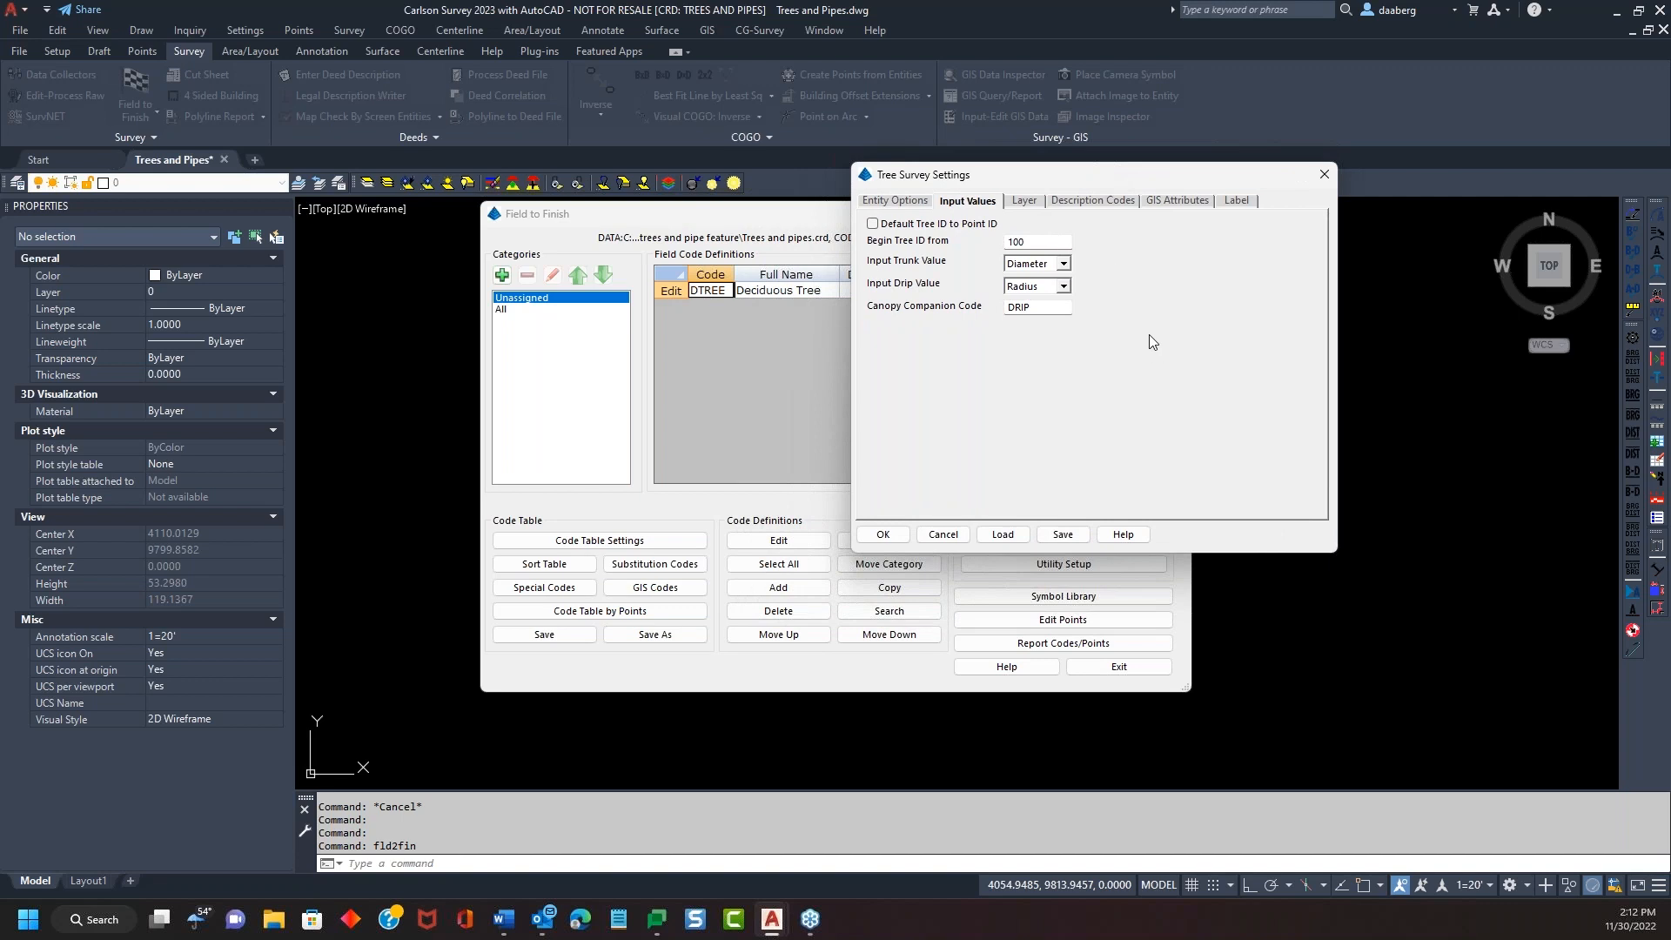
left_click(1025, 201)
mouse_move(1133, 182)
left_mouse_down()
mouse_move(1166, 177)
mouse_move(1143, 168)
left_mouse_up()
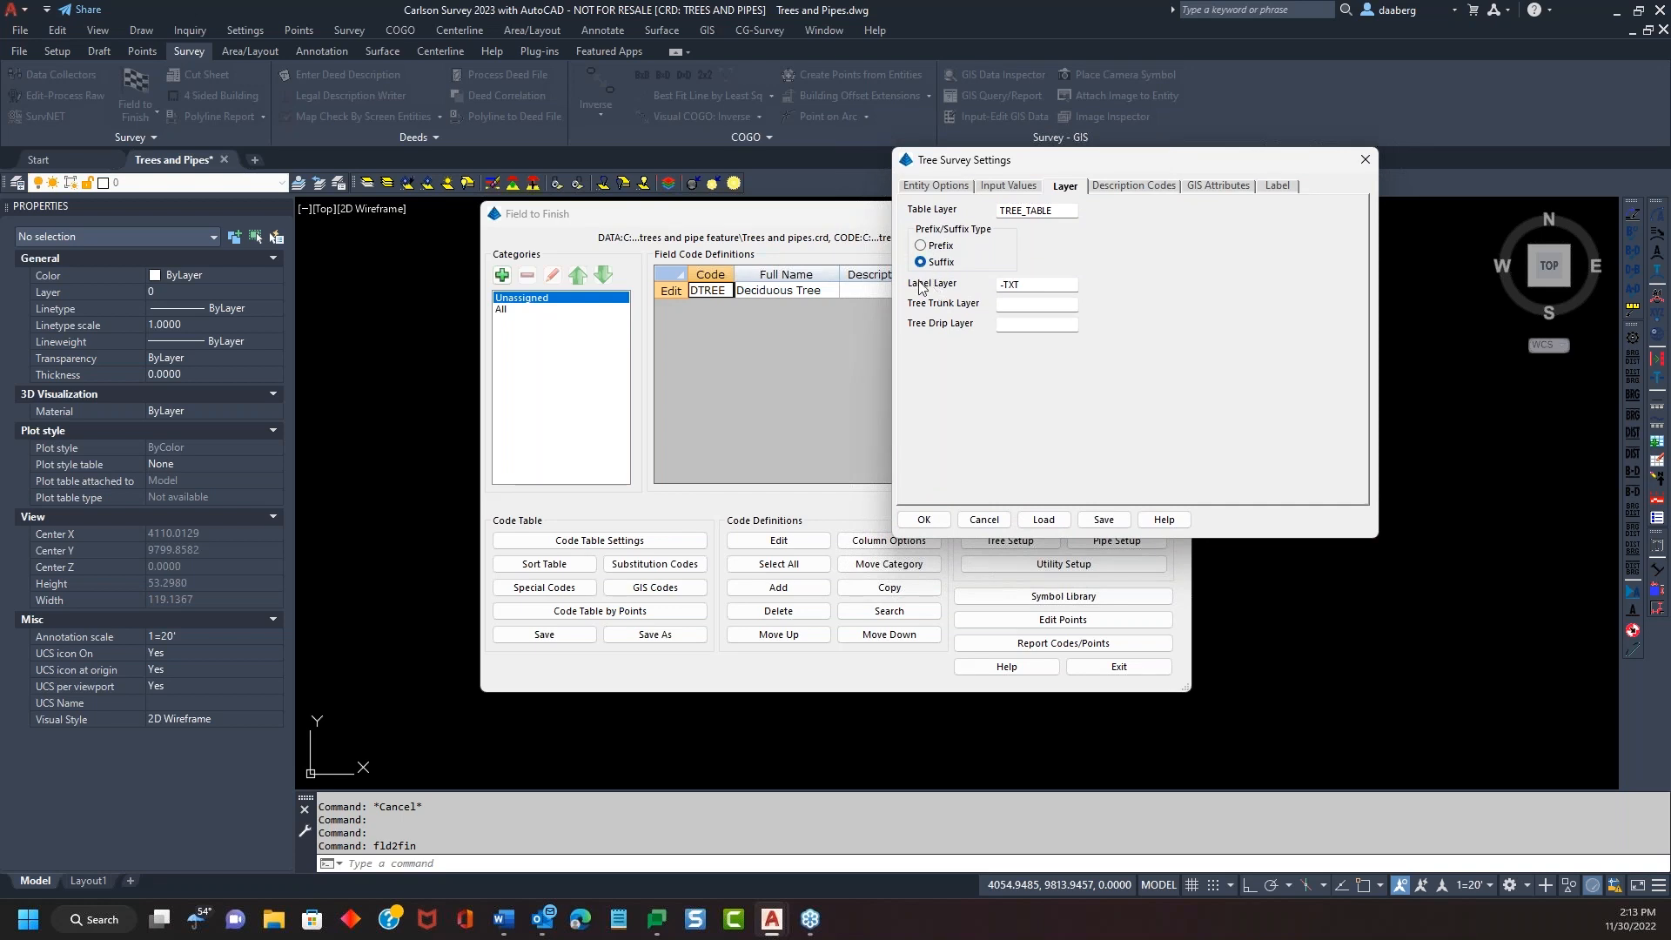
left_click(1001, 287)
left_click(1136, 186)
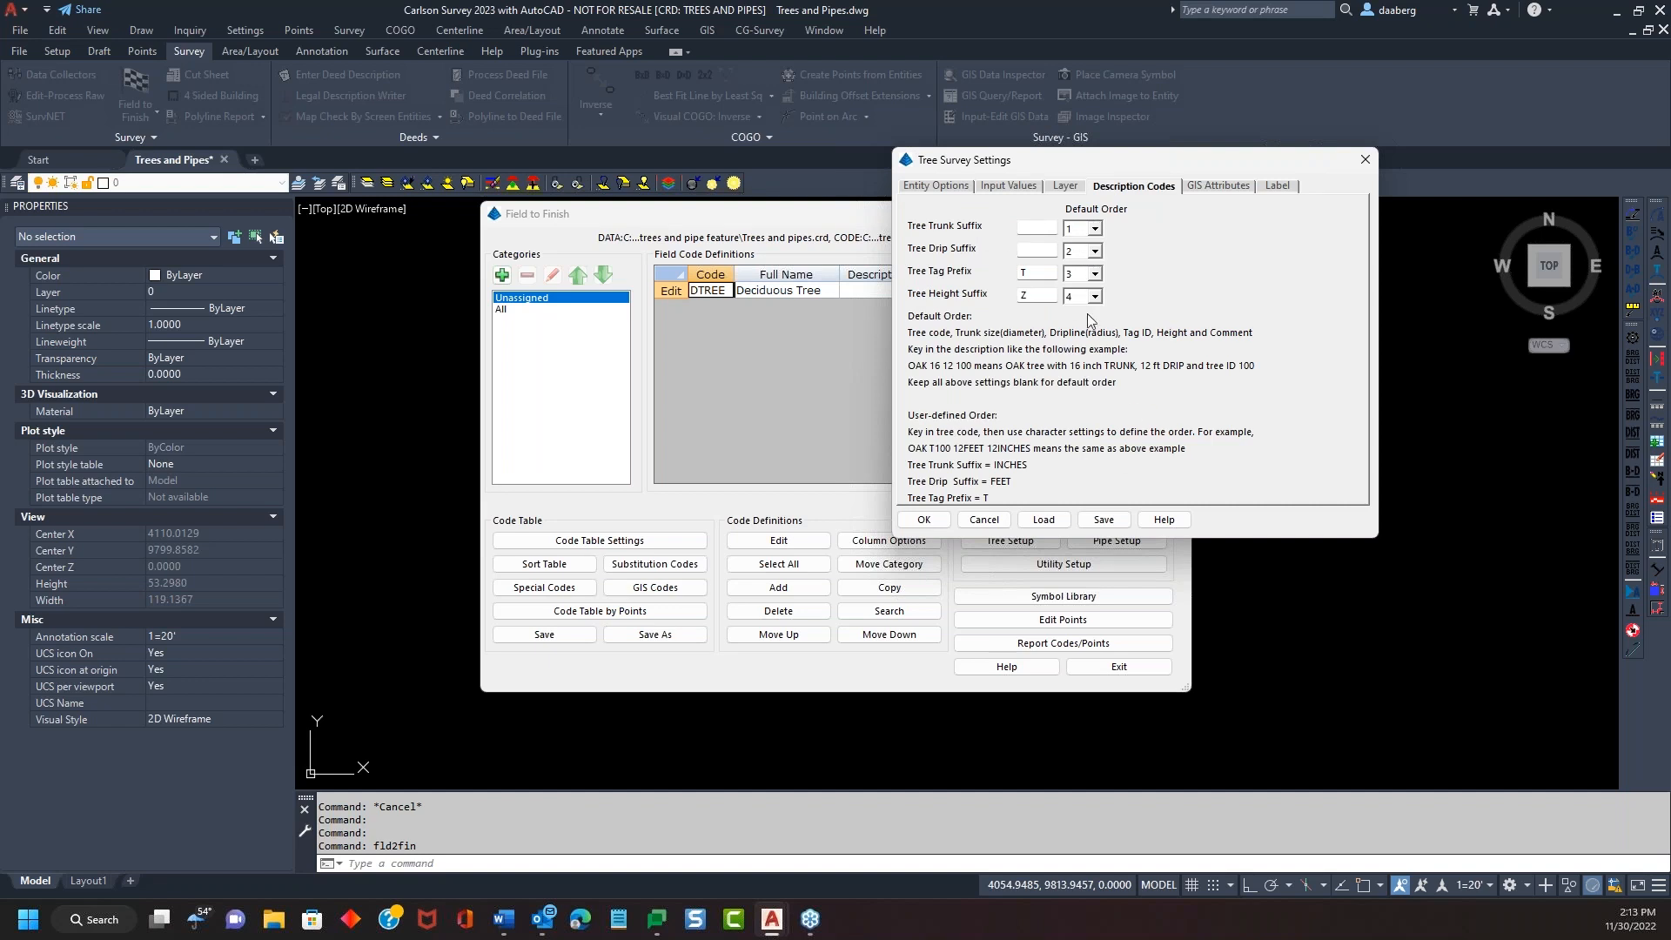
left_click(1032, 273)
left_click(1050, 296)
left_click(1096, 229)
left_click(1100, 230)
left_click(1042, 224)
left_click(1203, 188)
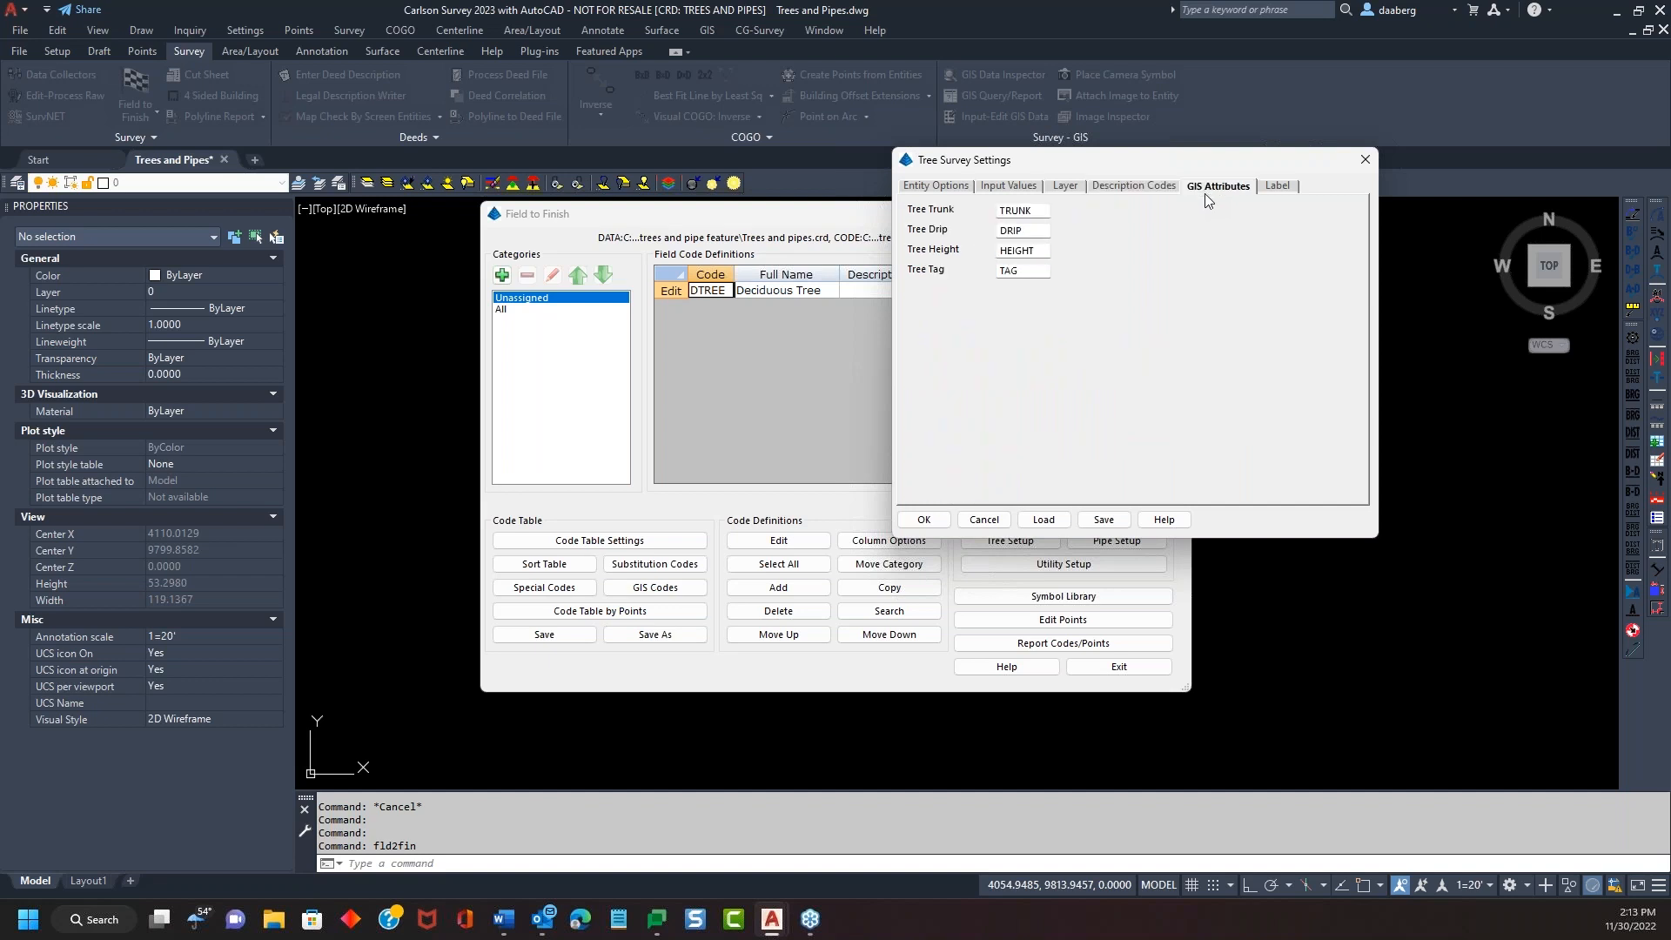
left_click(1147, 189)
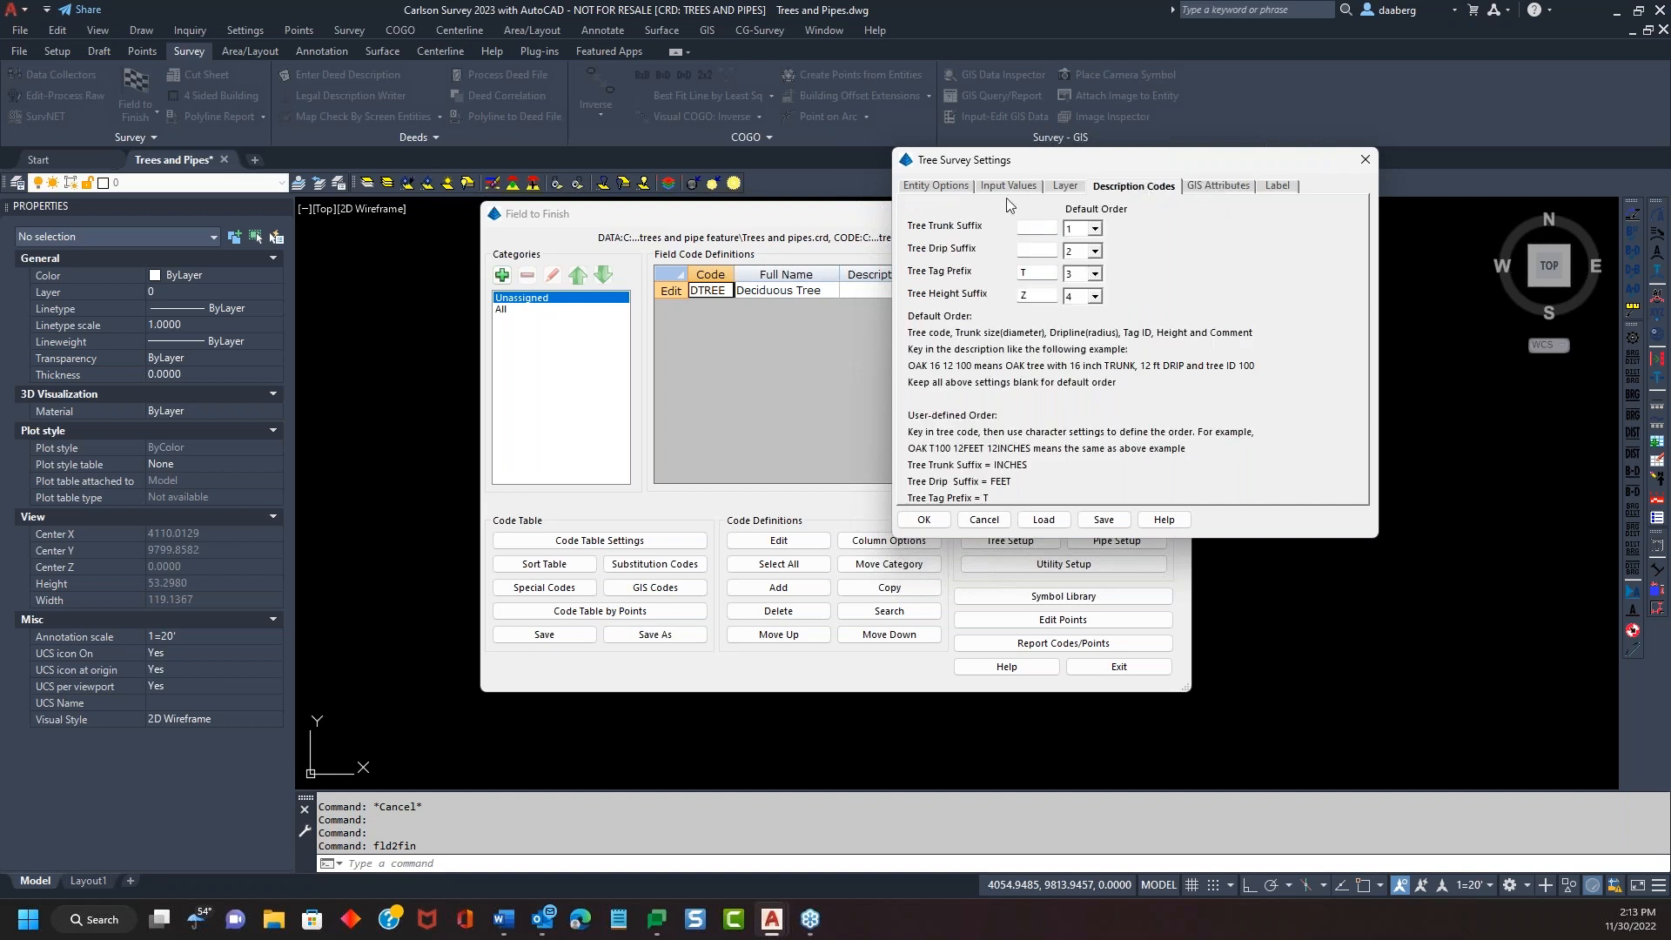
left_click(1216, 189)
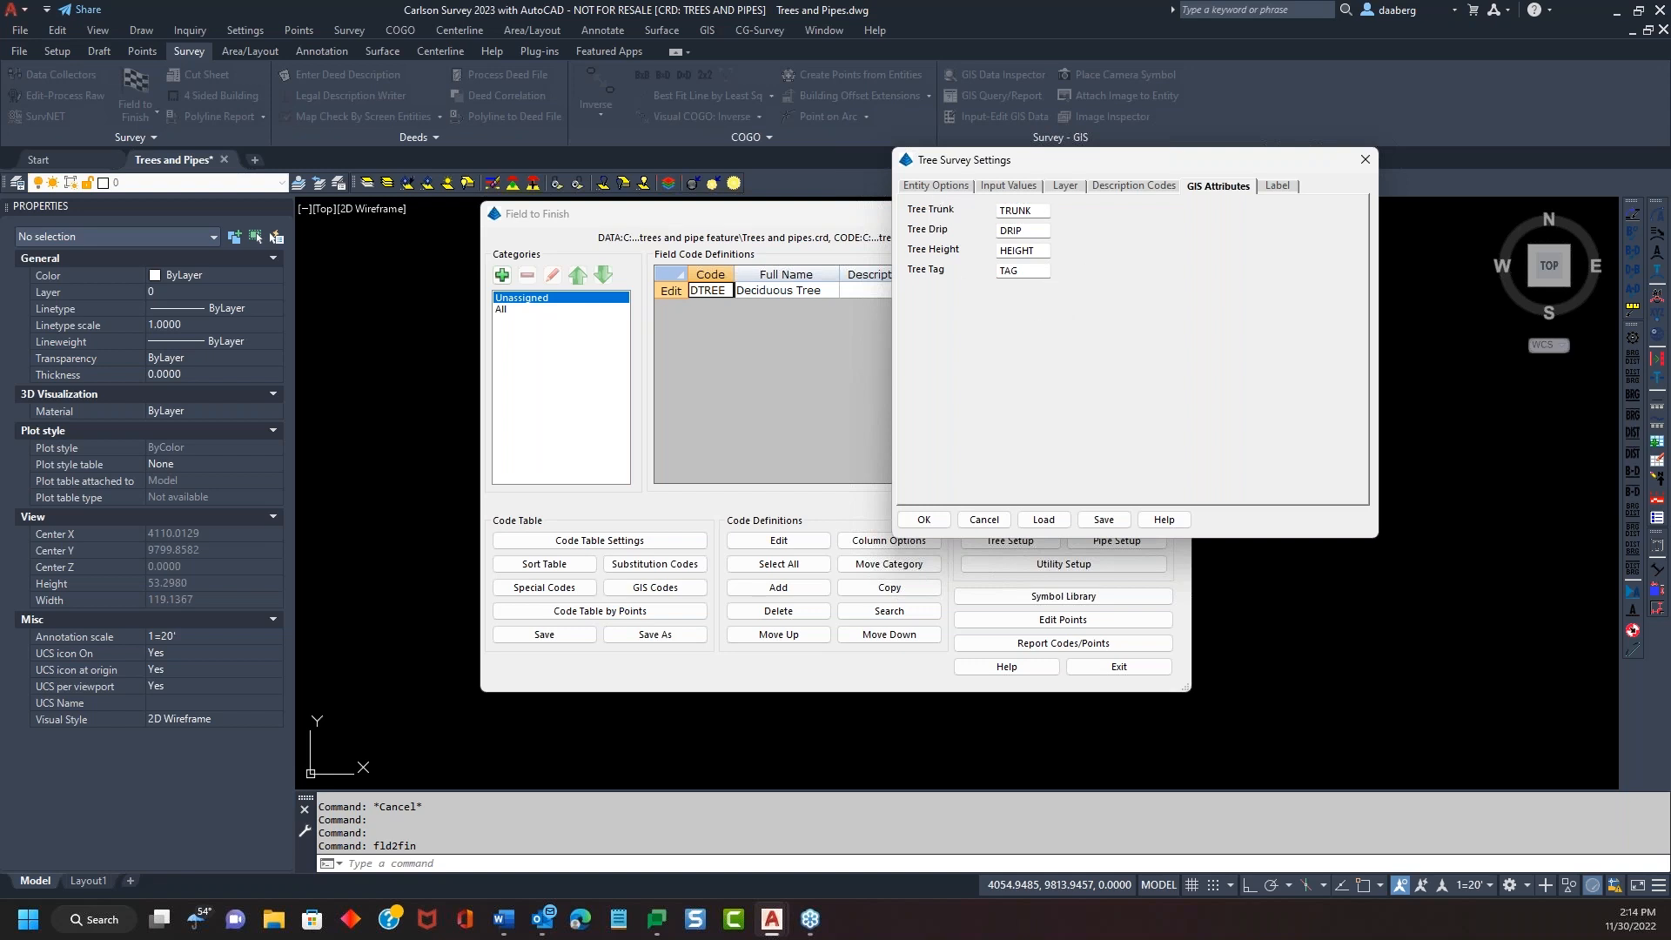
Inspect the TRUNK and DRIP attributes and description codes, then show the 0.080 SLANT label options
left_click(1038, 212)
left_click(1034, 234)
double_click(1030, 230)
left_click(1140, 188)
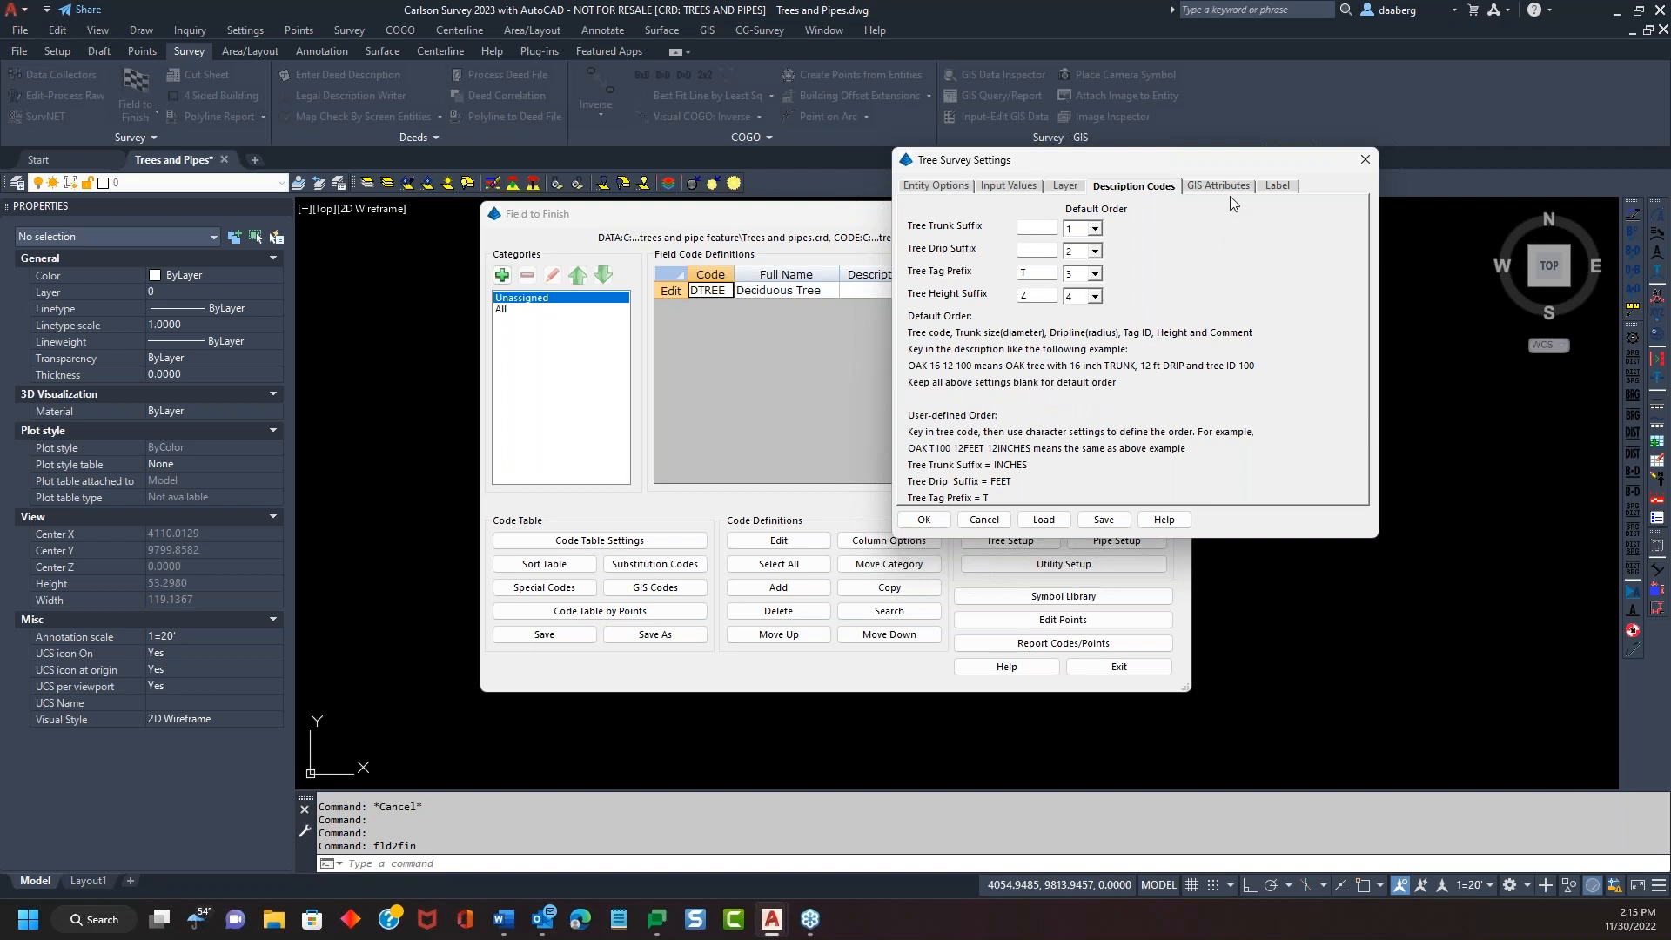
left_click(1276, 186)
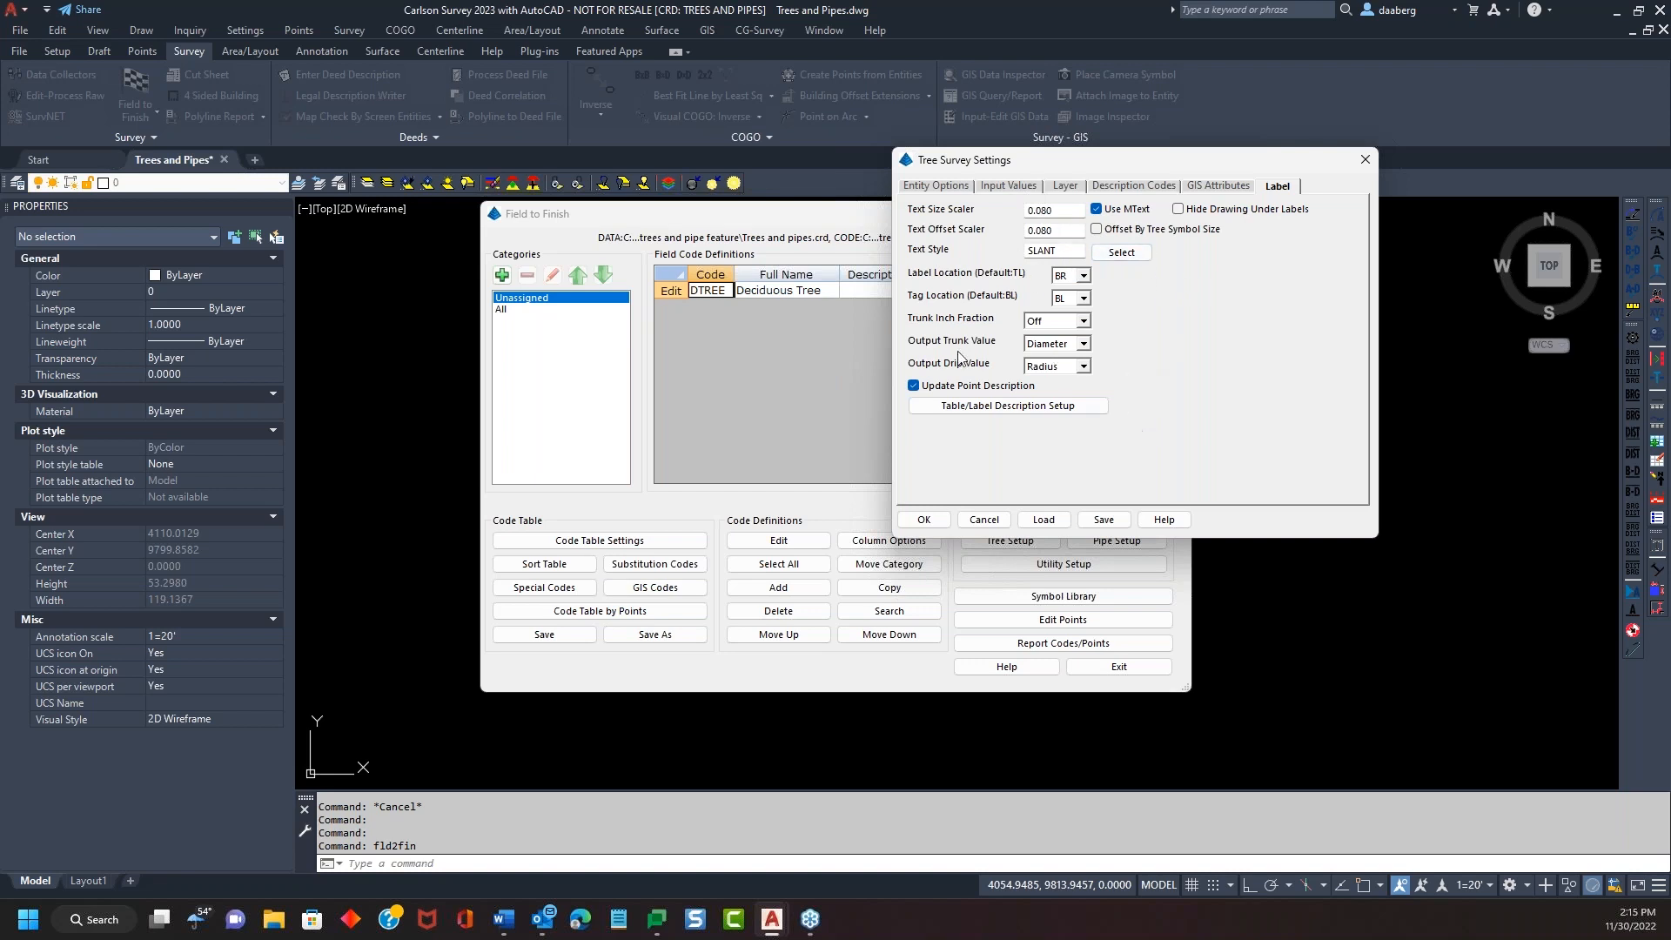
Check that tree labels order Trunk Size then Comments, then close the tree survey settings
left_click(1007, 406)
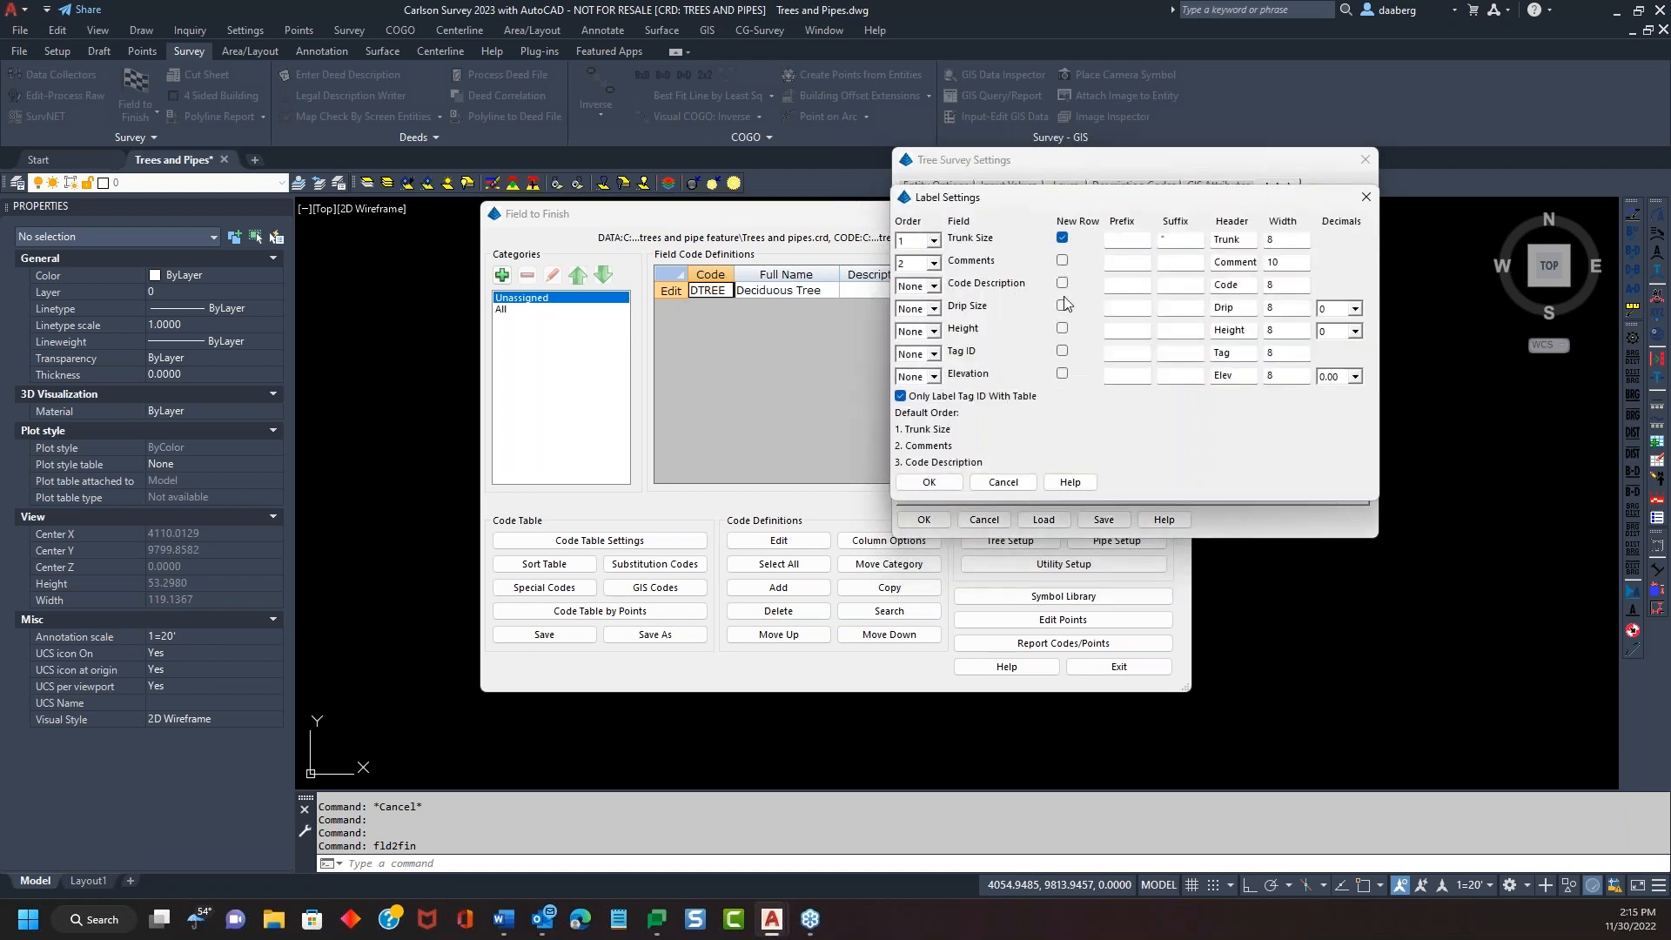
left_click_drag(1104, 240, 1120, 189)
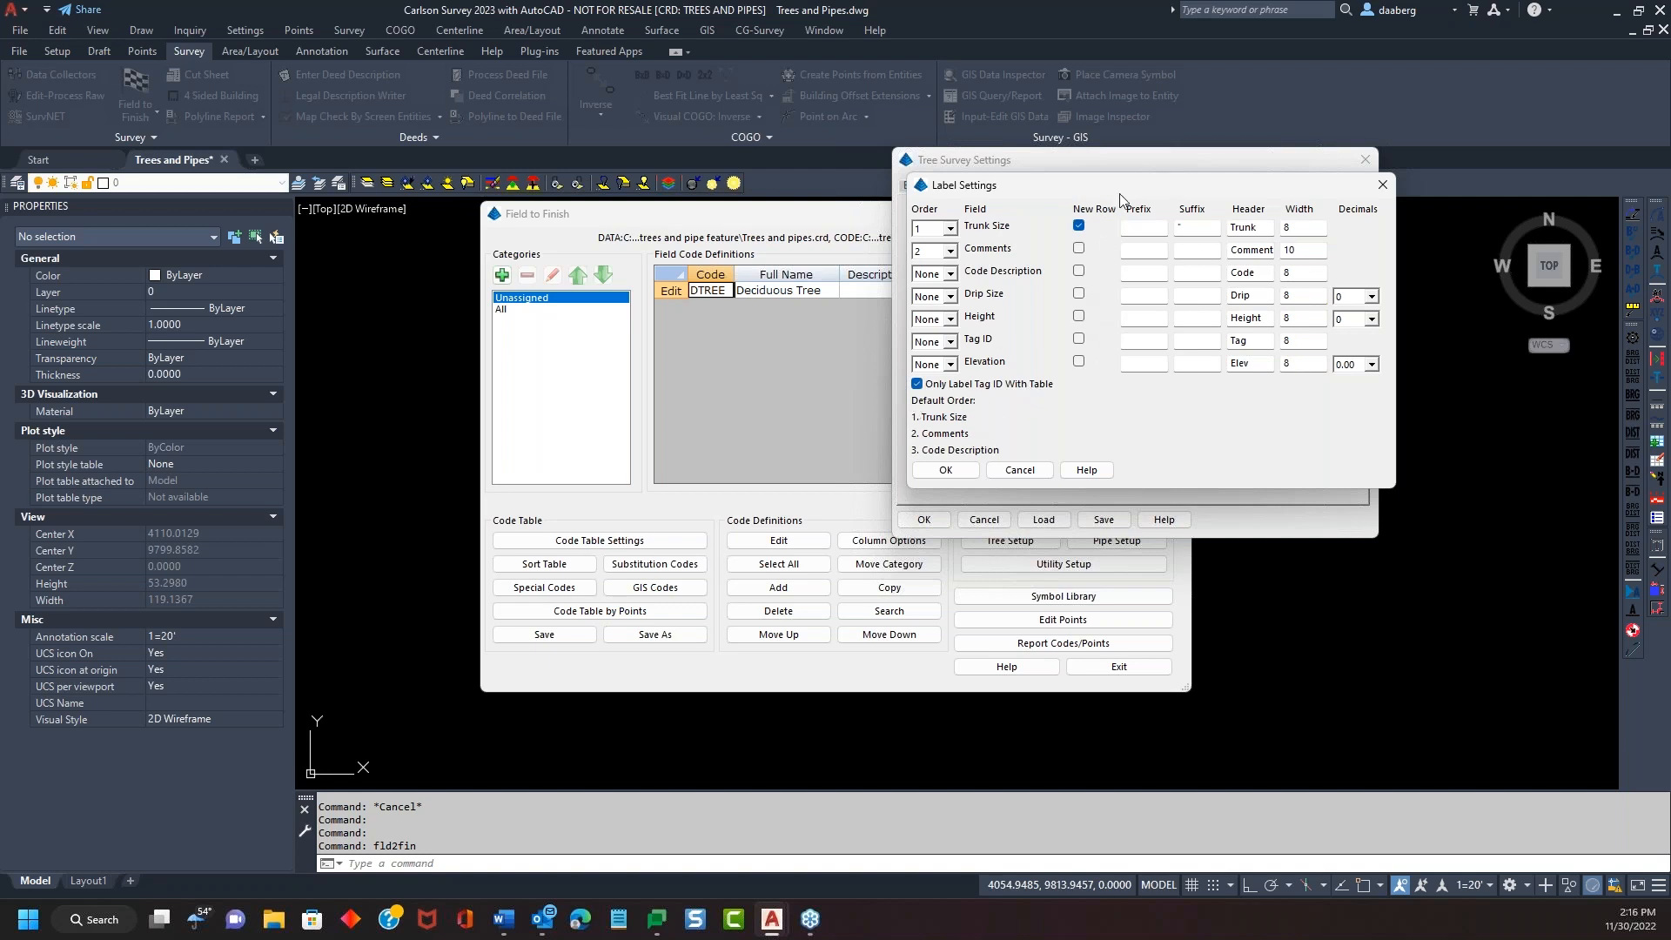
left_click_drag(1157, 183, 1199, 175)
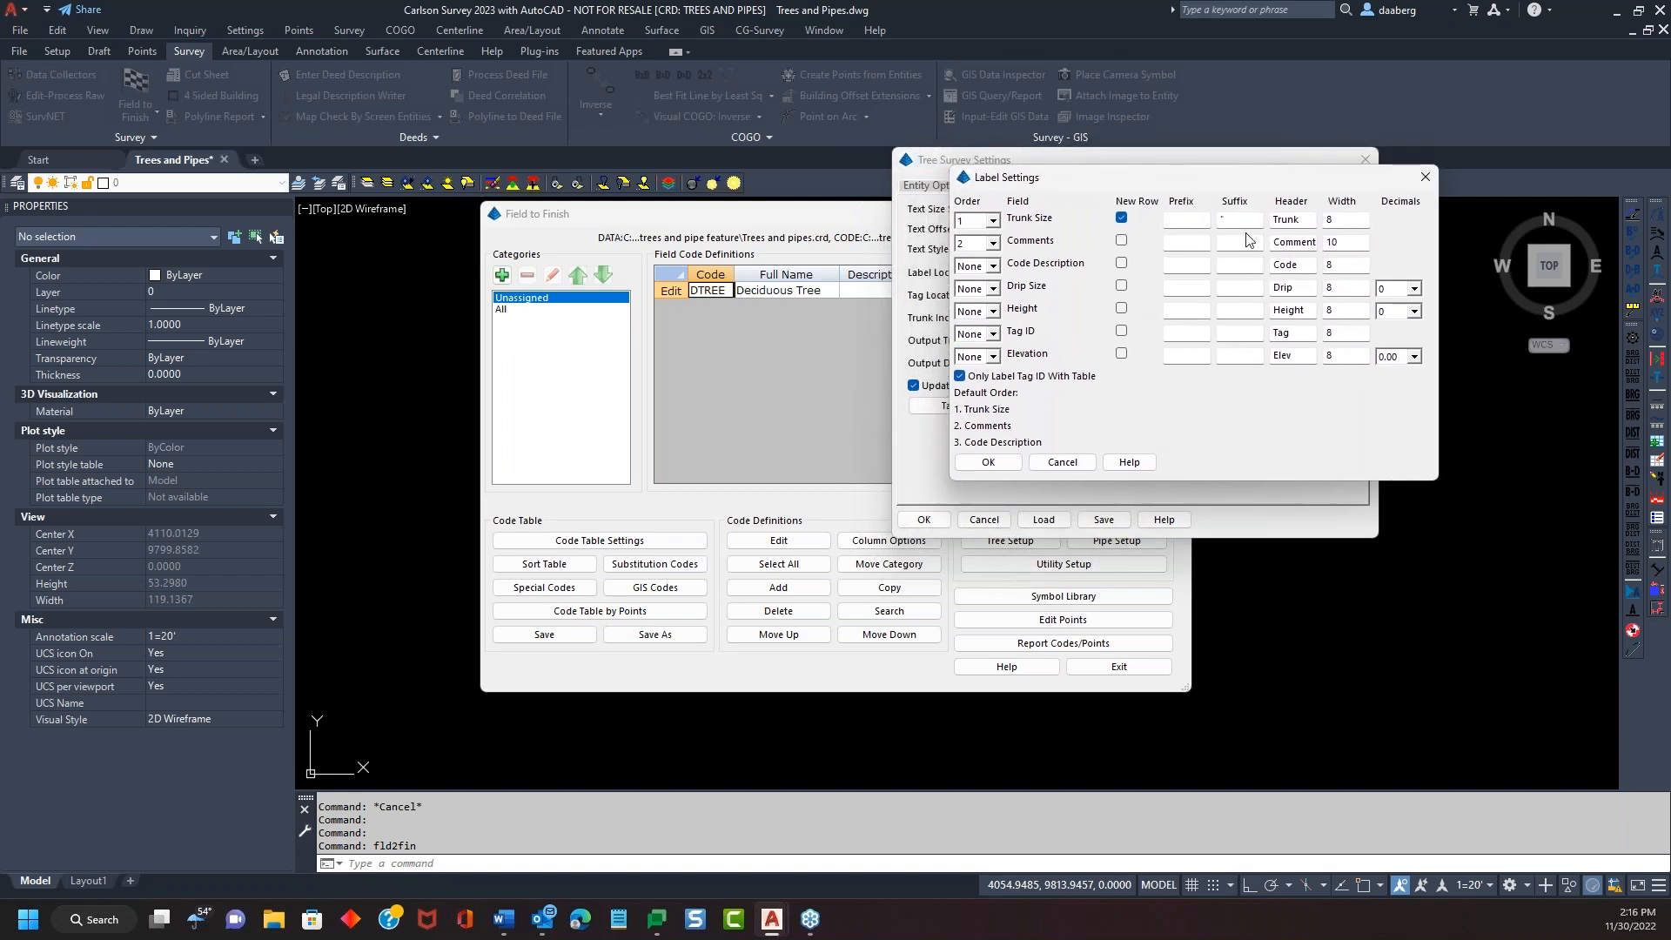
left_click(1014, 464)
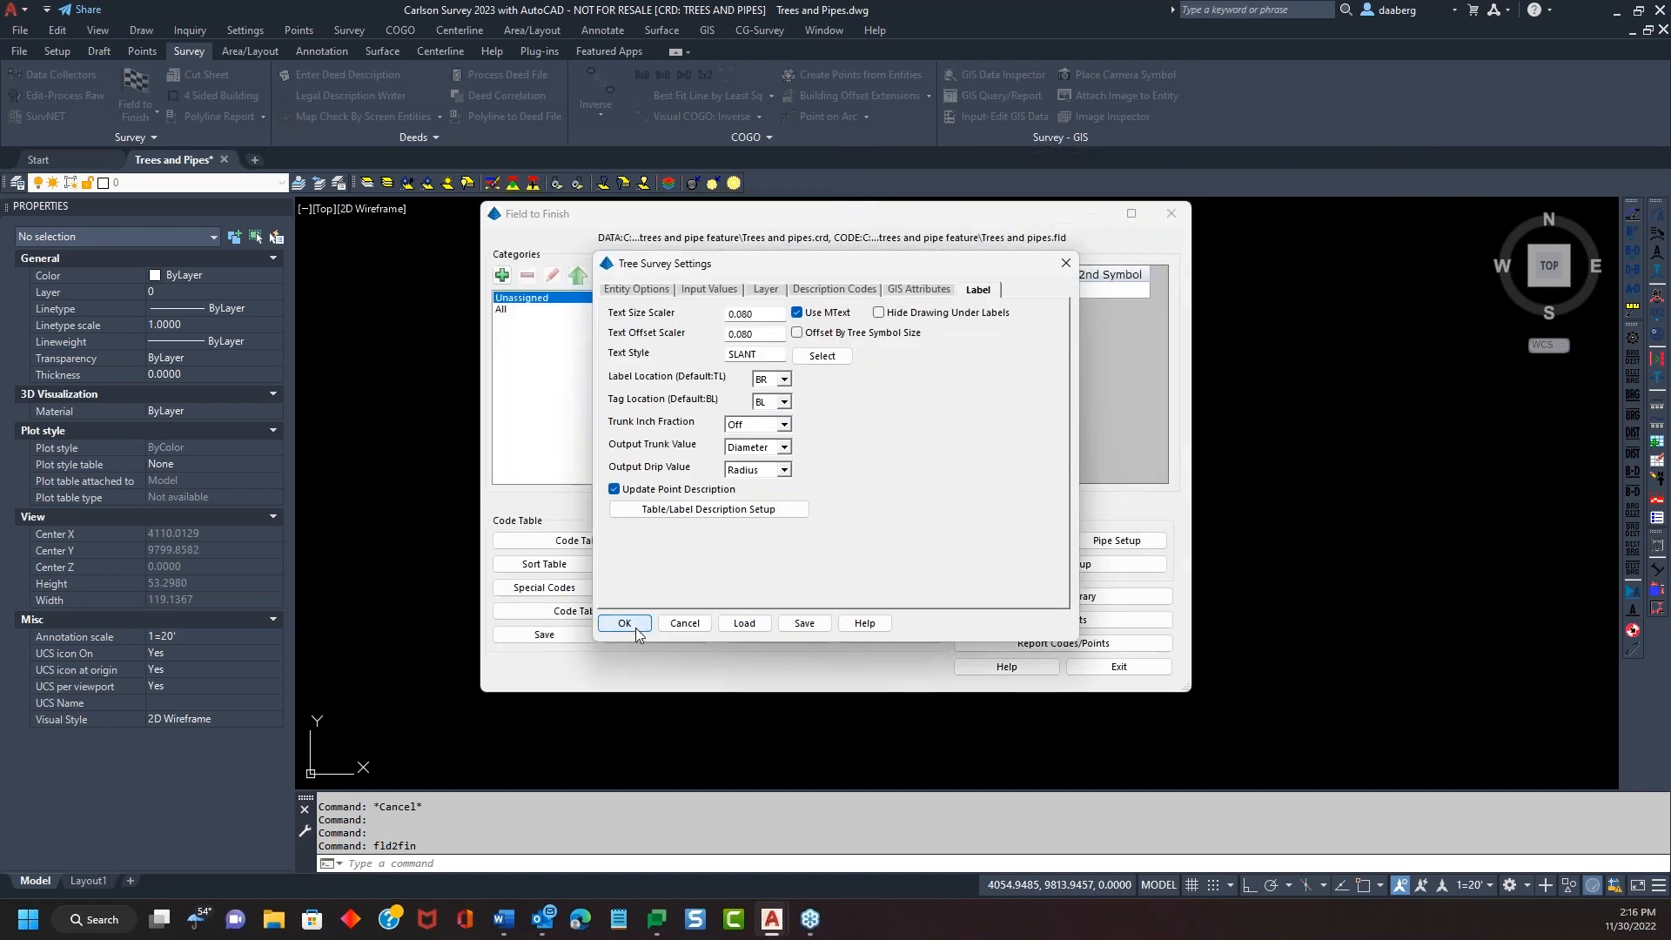
left_click(635, 627)
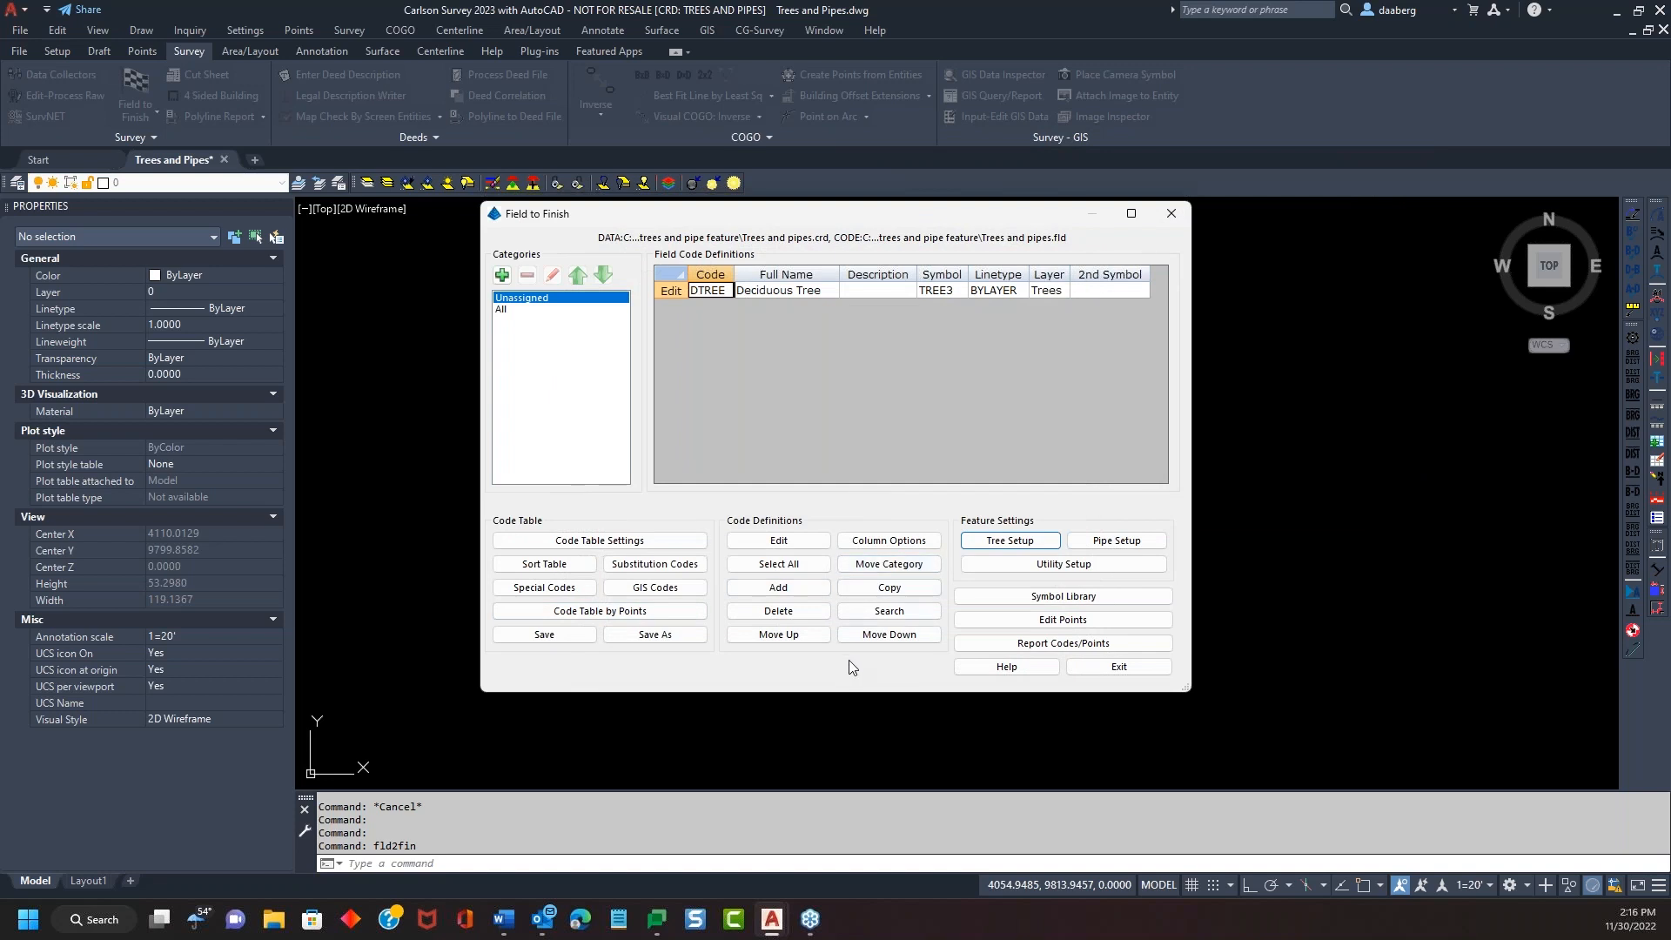
Save the changed DTREE code definitions and redraw point 7 as a scaled tree symbol
left_click(1117, 667)
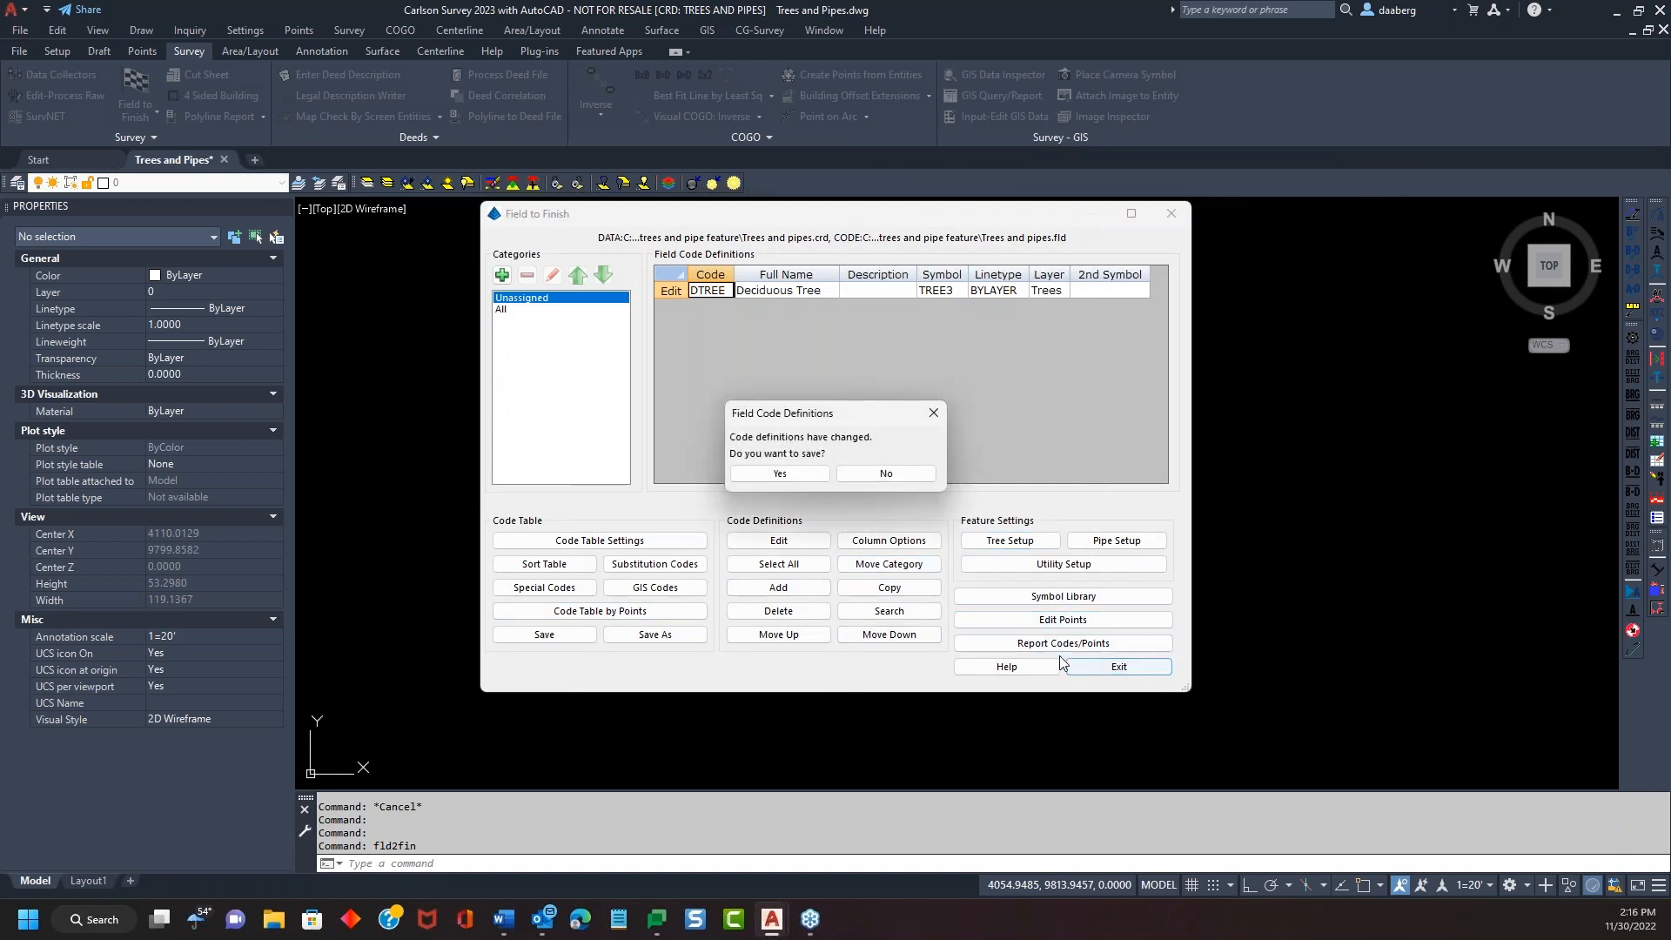
left_click(779, 475)
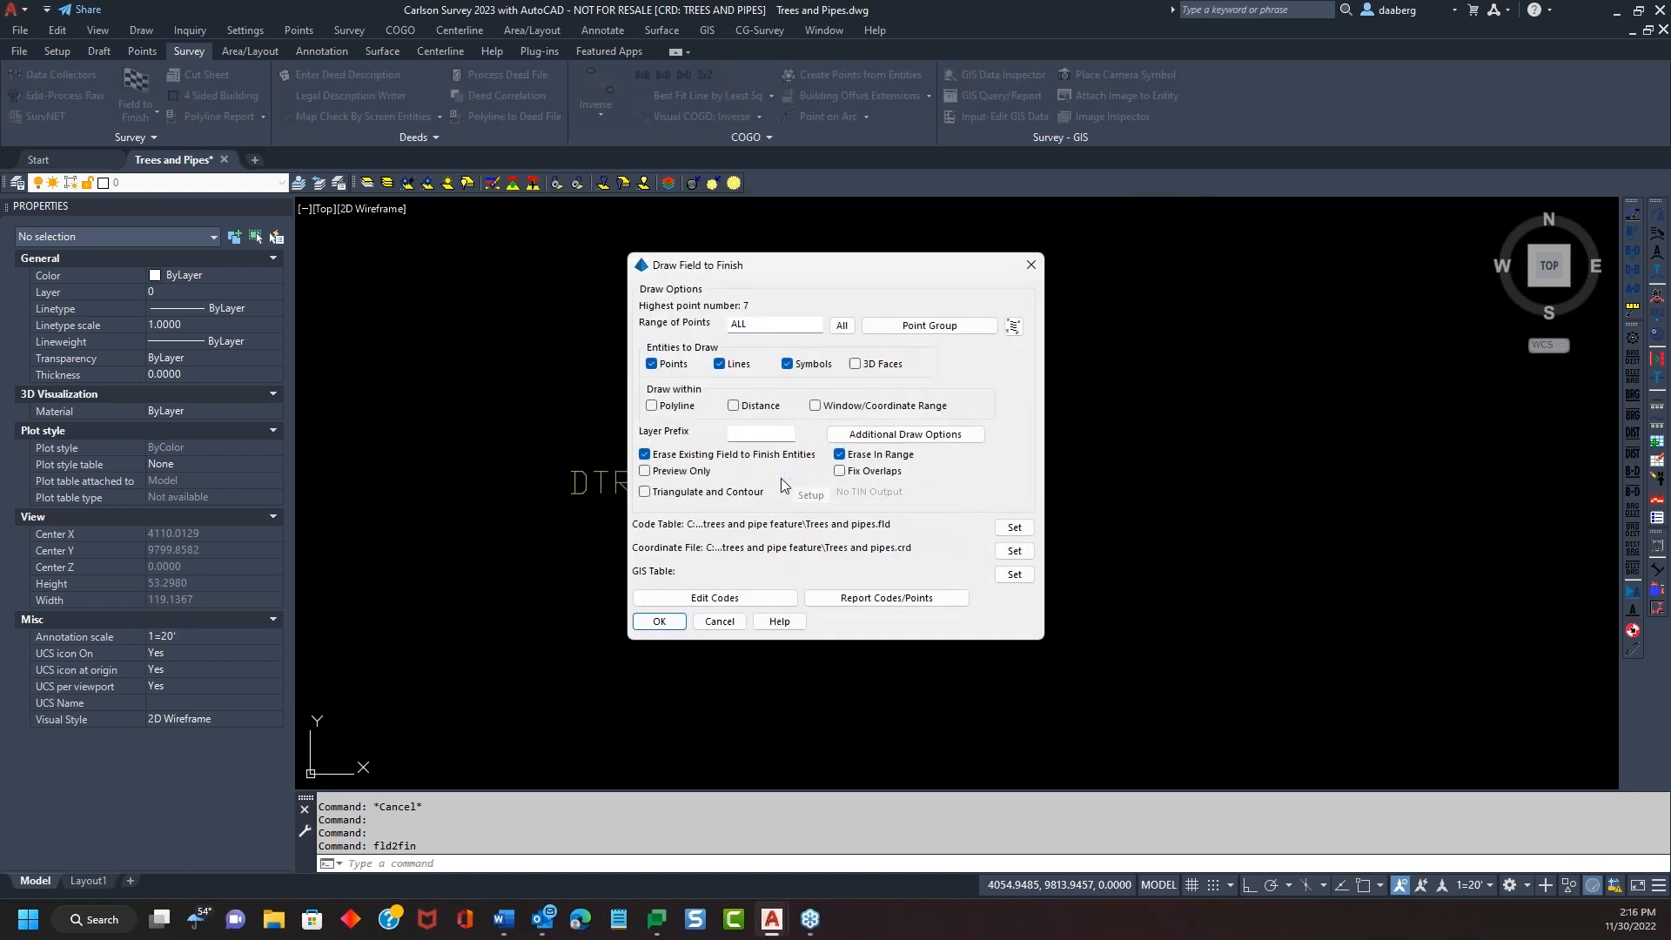
left_click(670, 622)
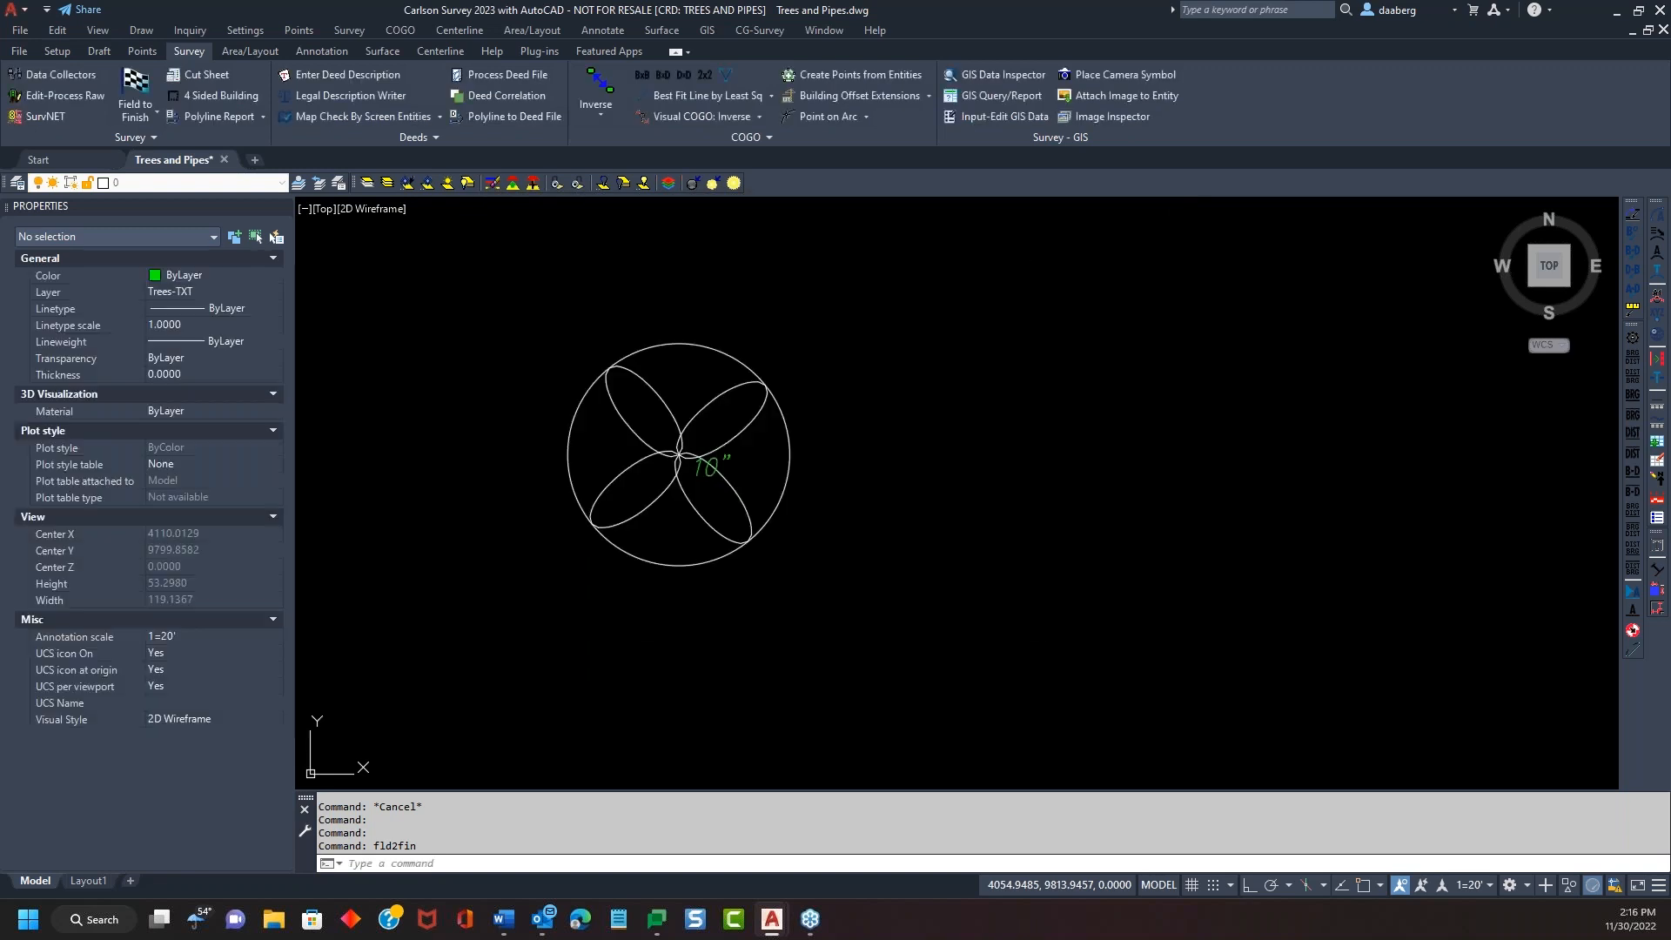
Use Inverse with a Nearest snap to measure from point 7 to the drip circle: 10.0000
left_click(772, 488)
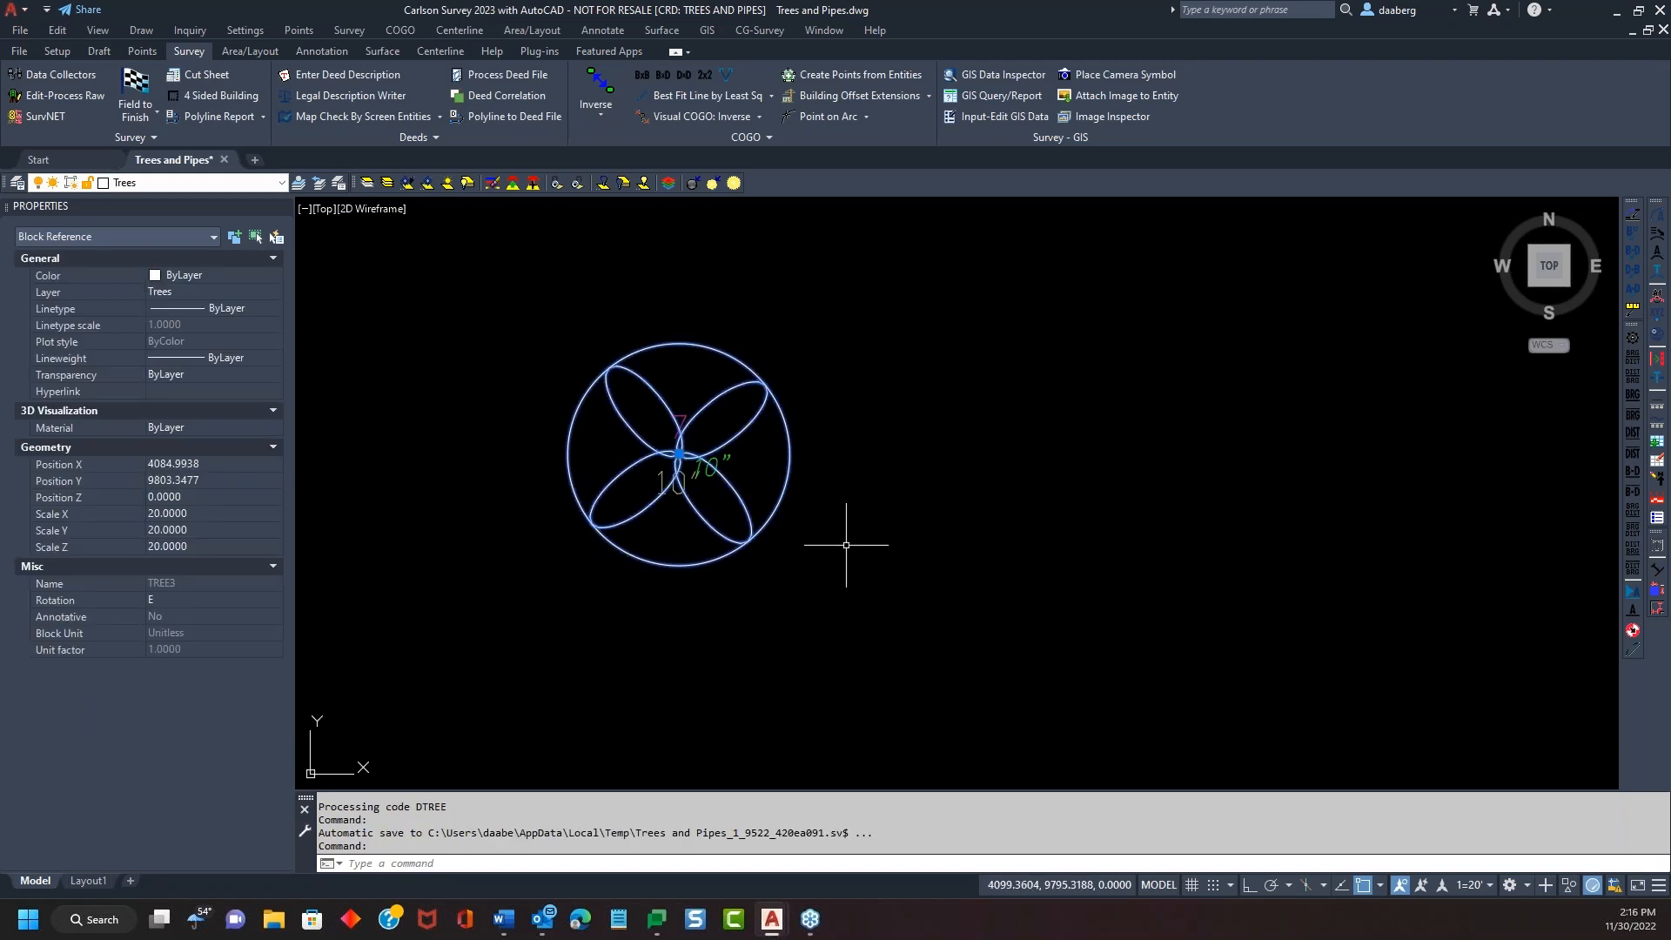
middle_click_drag(838, 544, 726, 520)
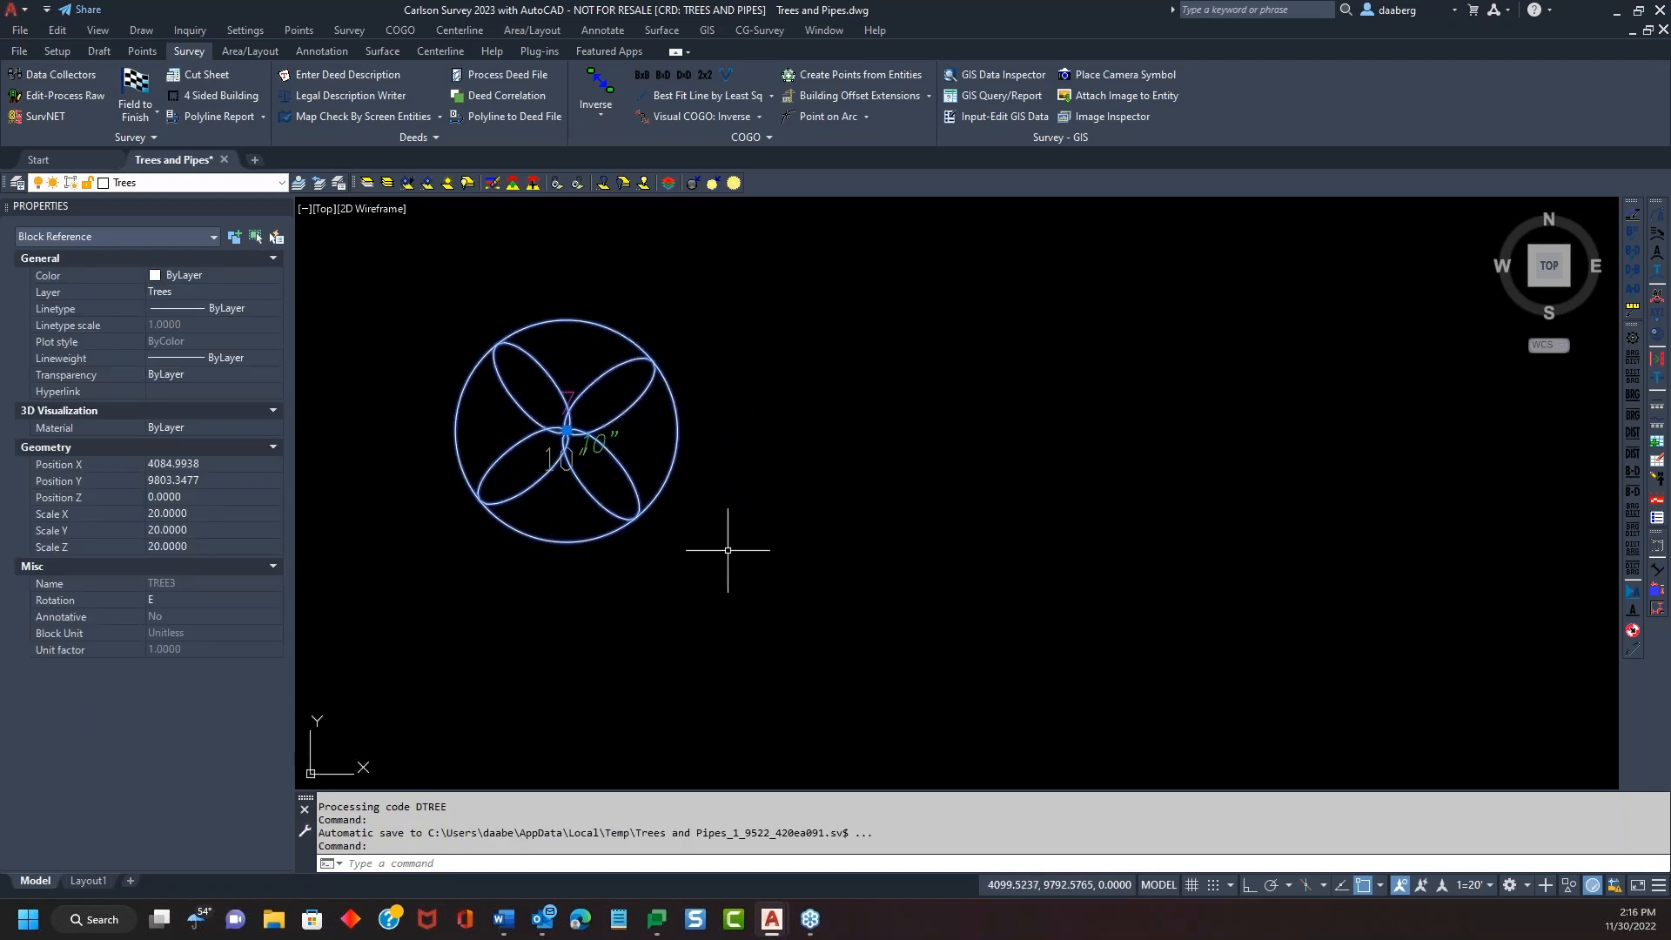
key("Escape")
key("Escape")
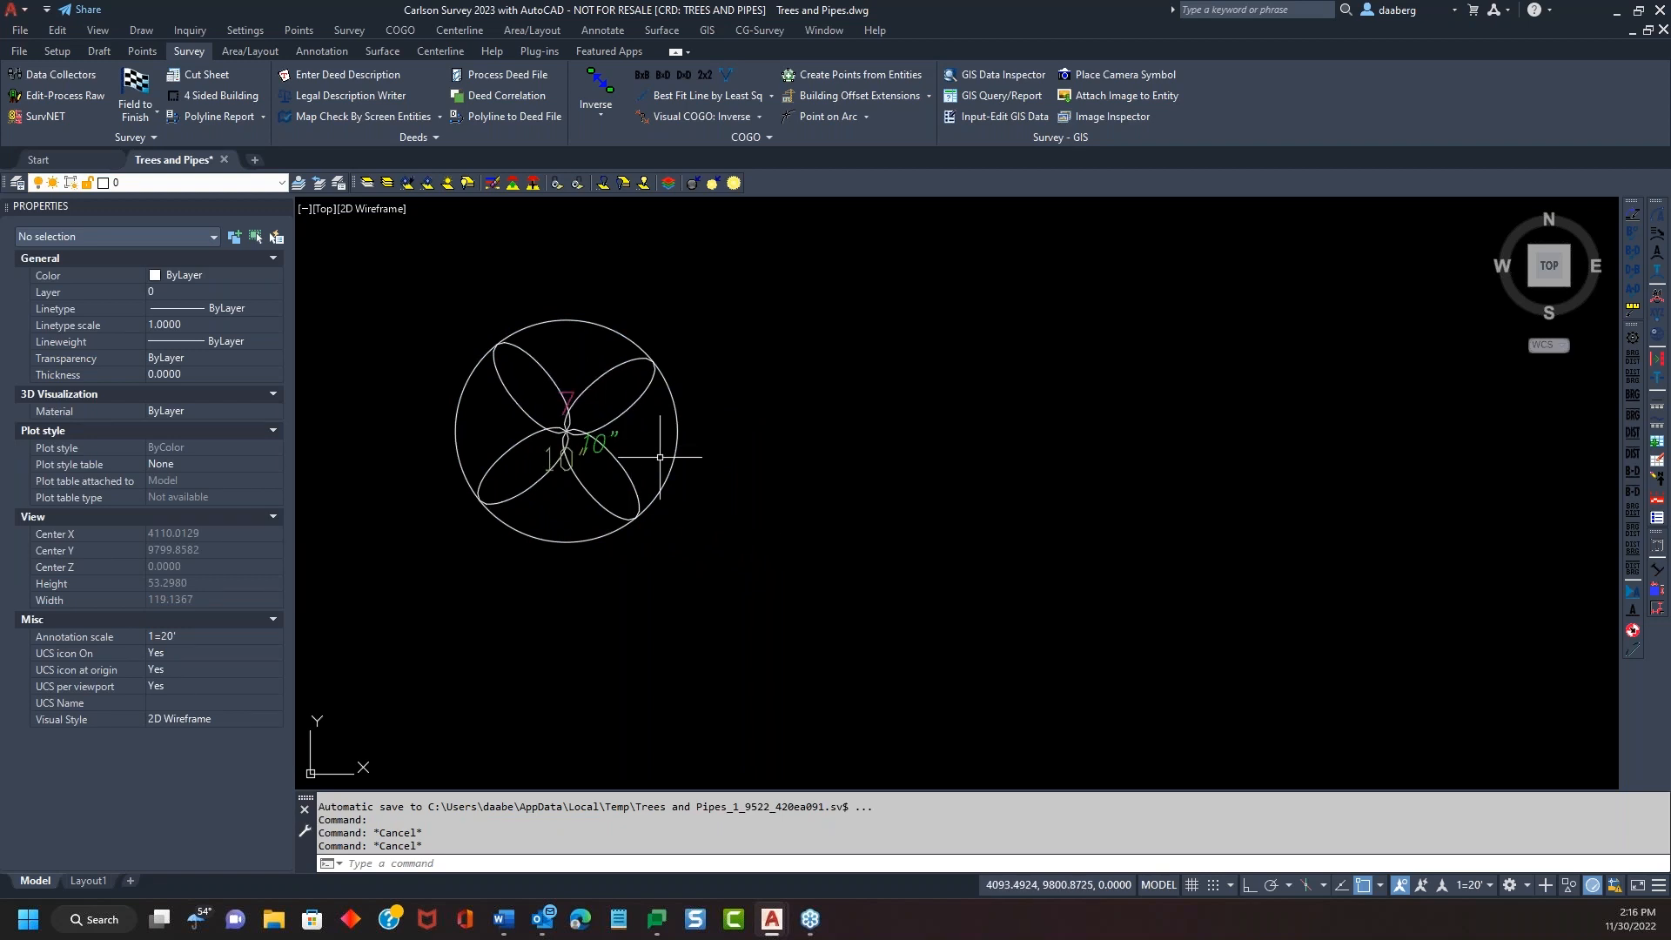
type("i")
key("Return")
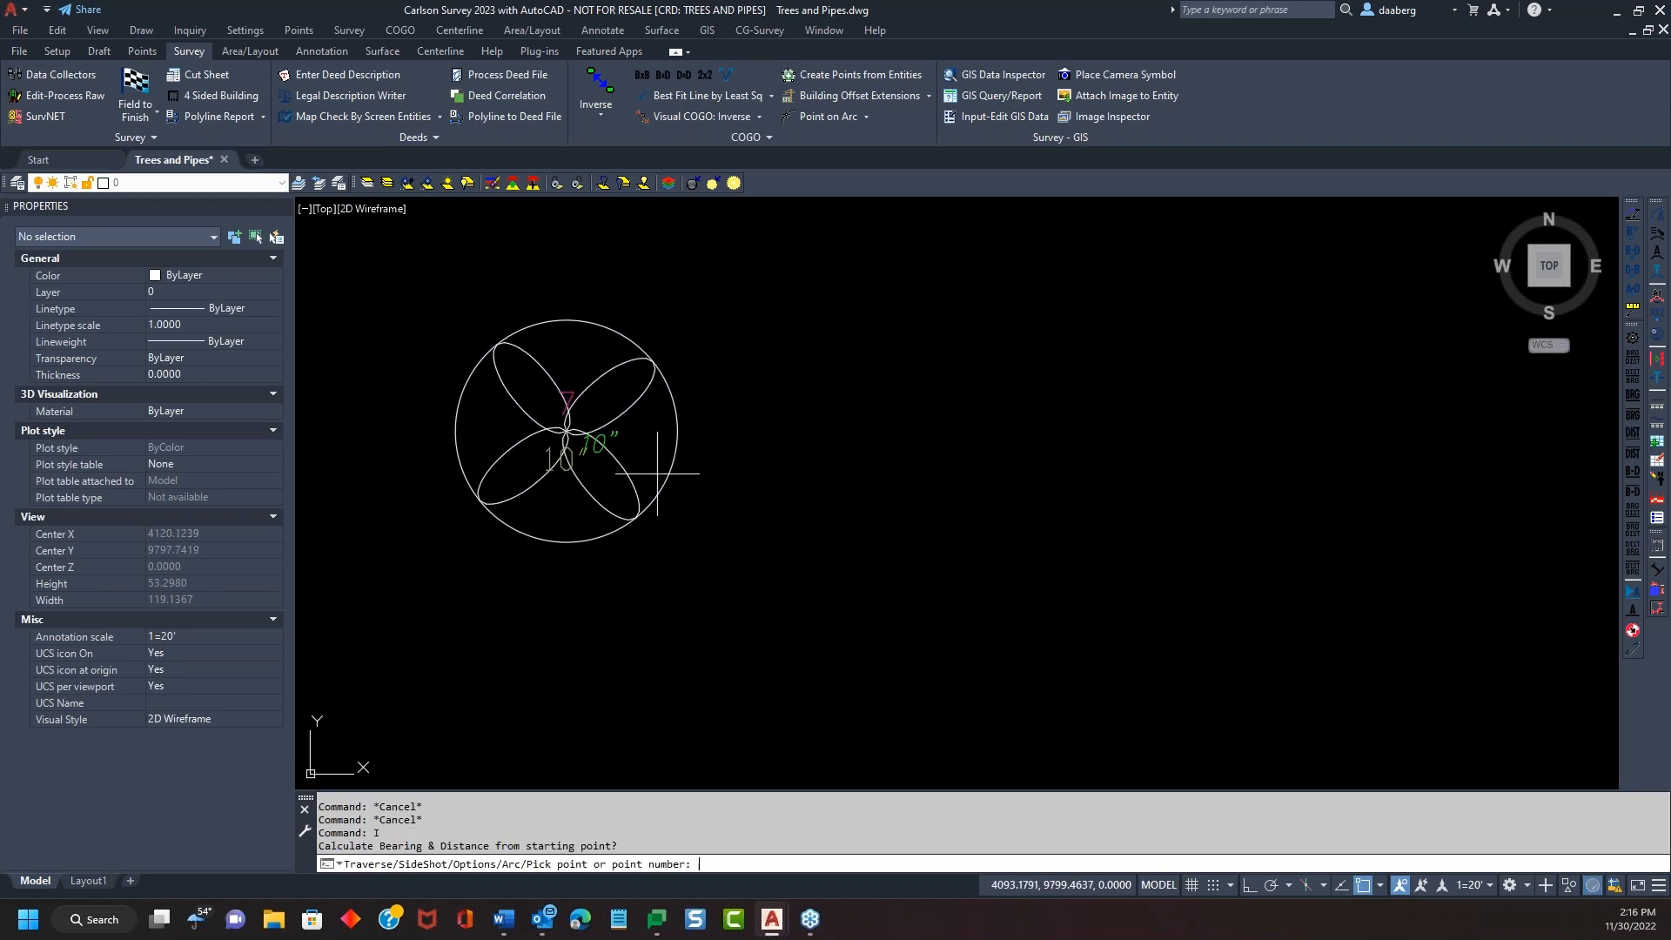
type("7")
key("Return")
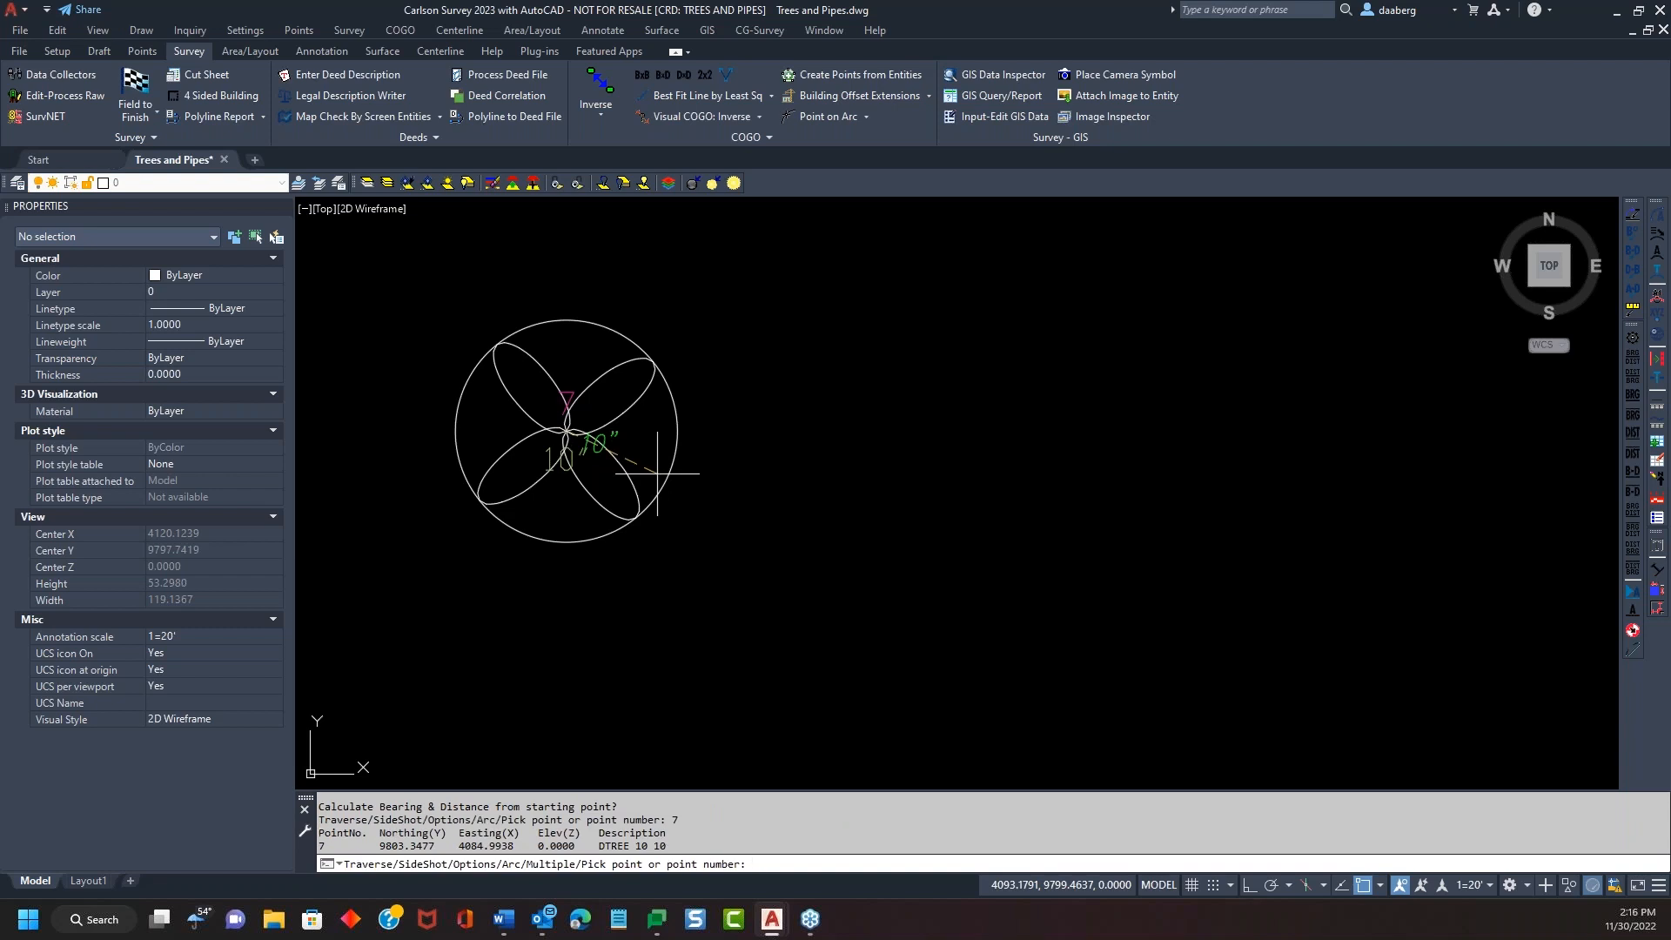
type("nea")
key("Return")
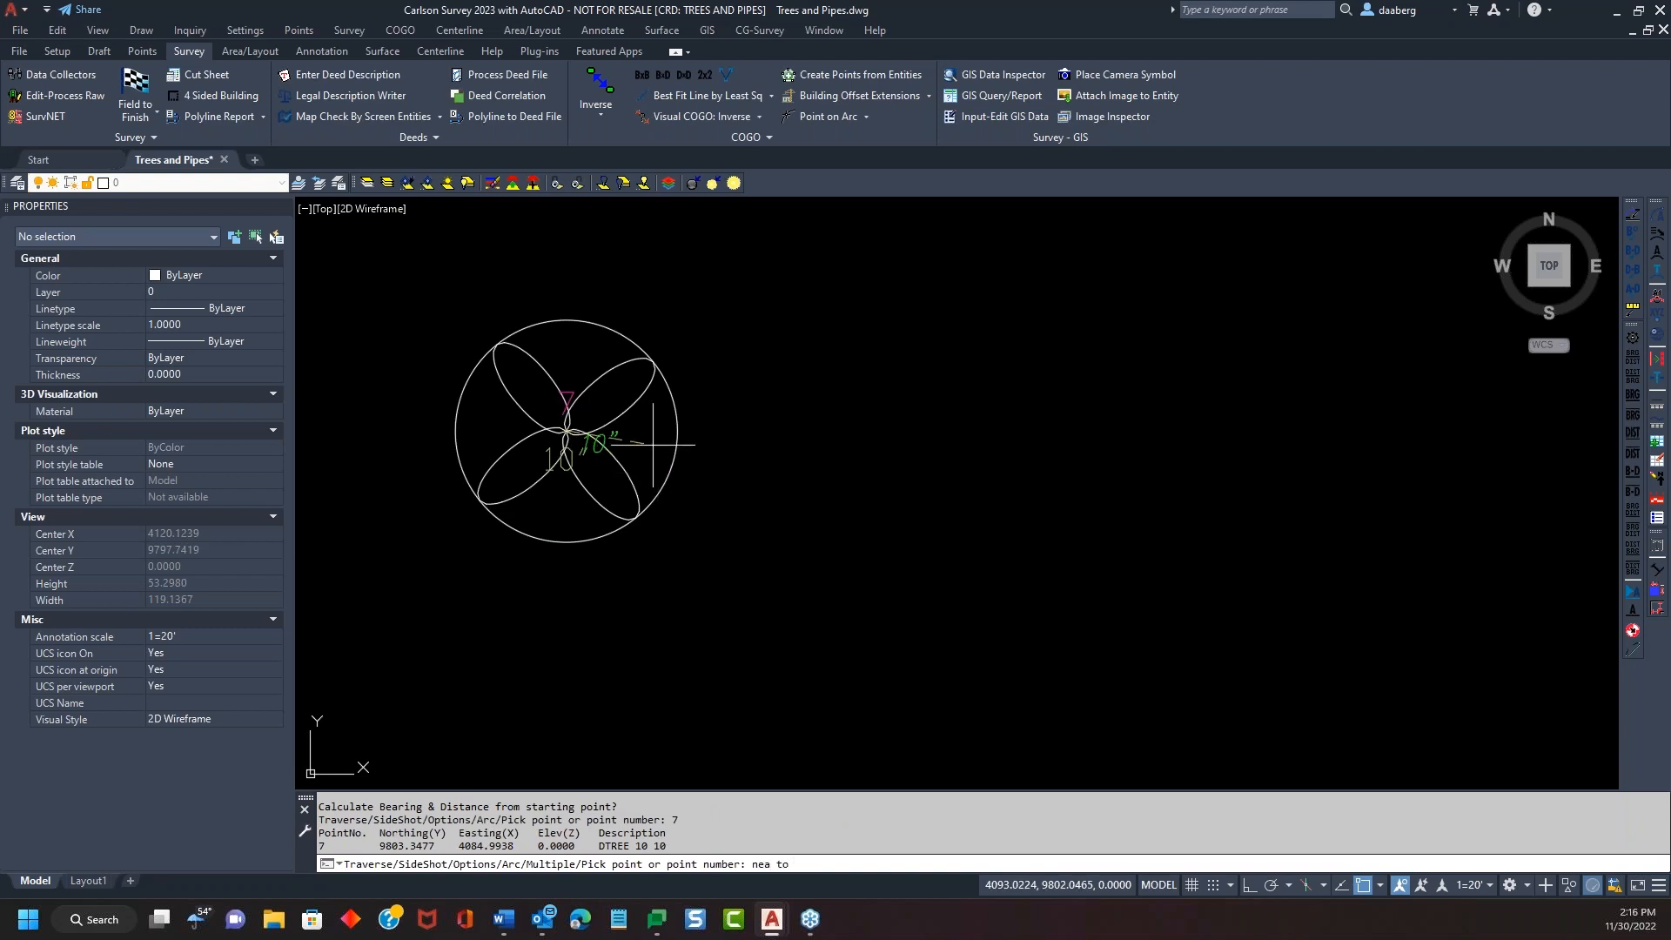
left_click(675, 450)
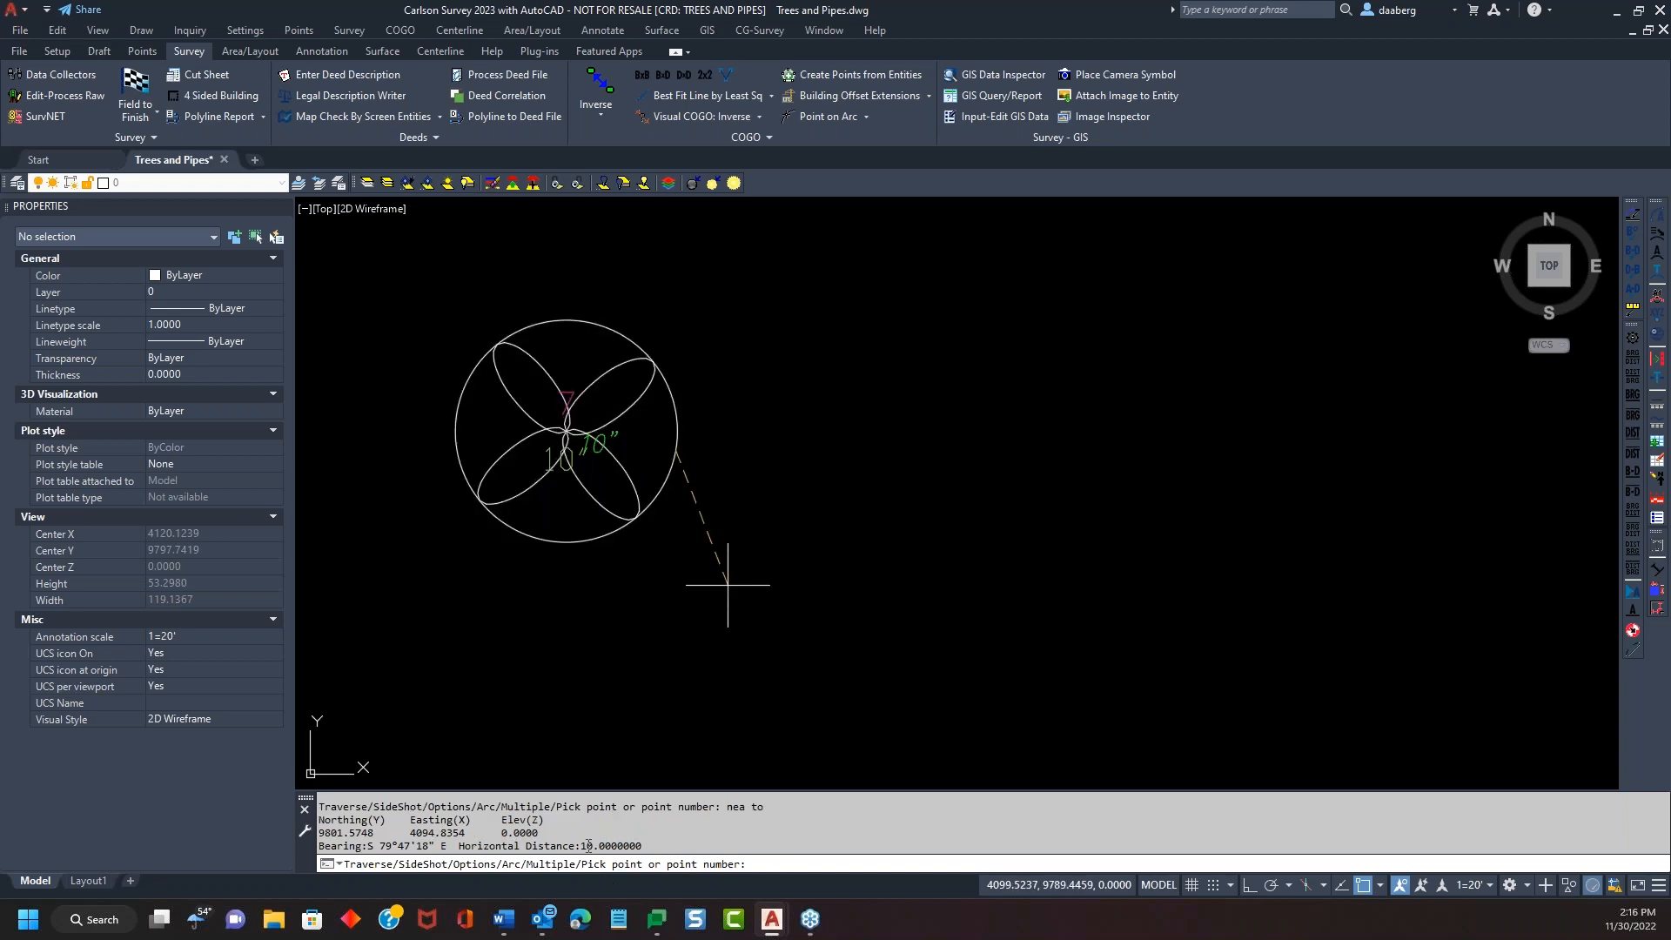
key("Escape")
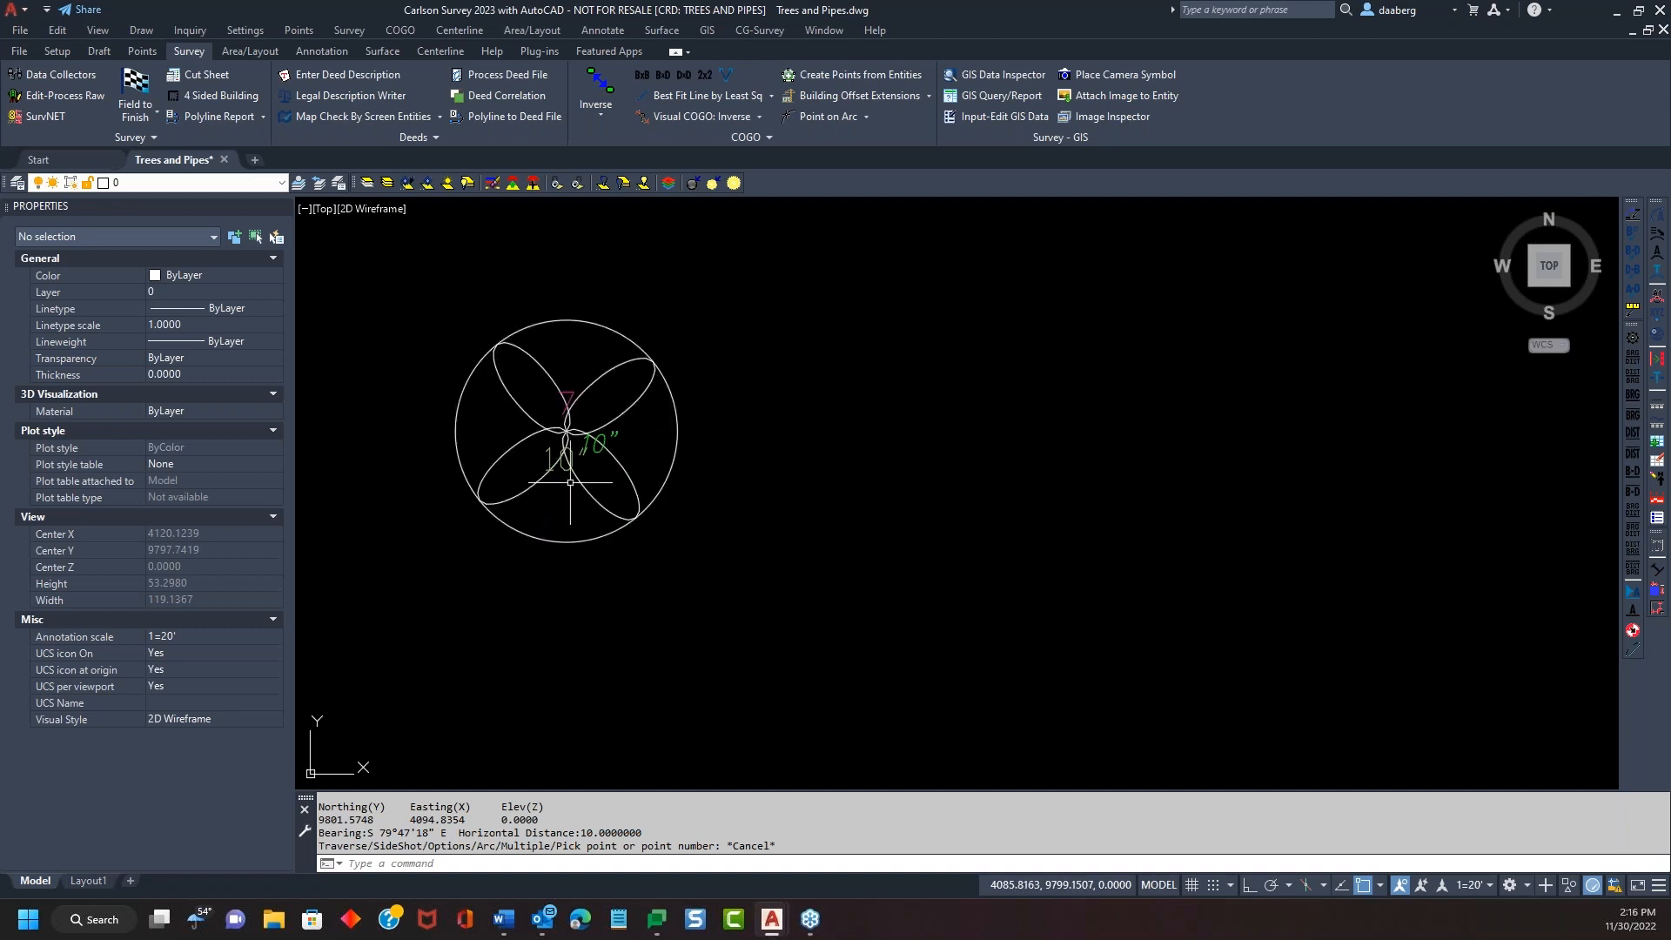
Inspect the 10" label, tree symbol and point 7, then bring up the Points ribbon
left_click(592, 448)
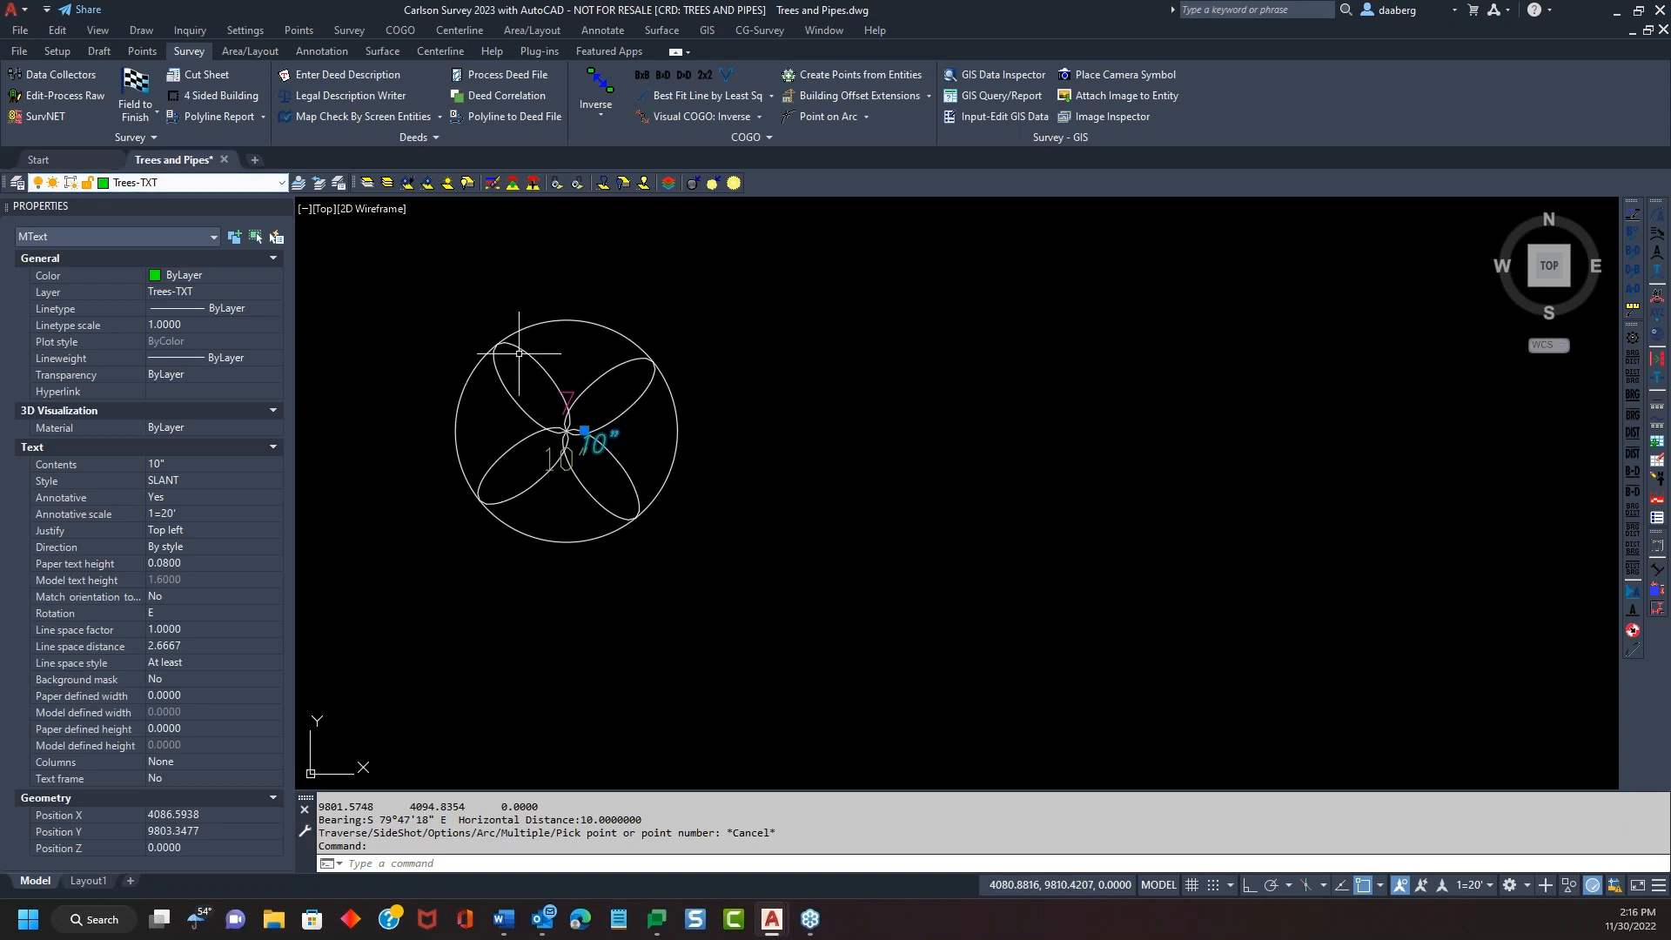
key("Escape")
left_click(564, 321)
key("Escape")
key("Escape")
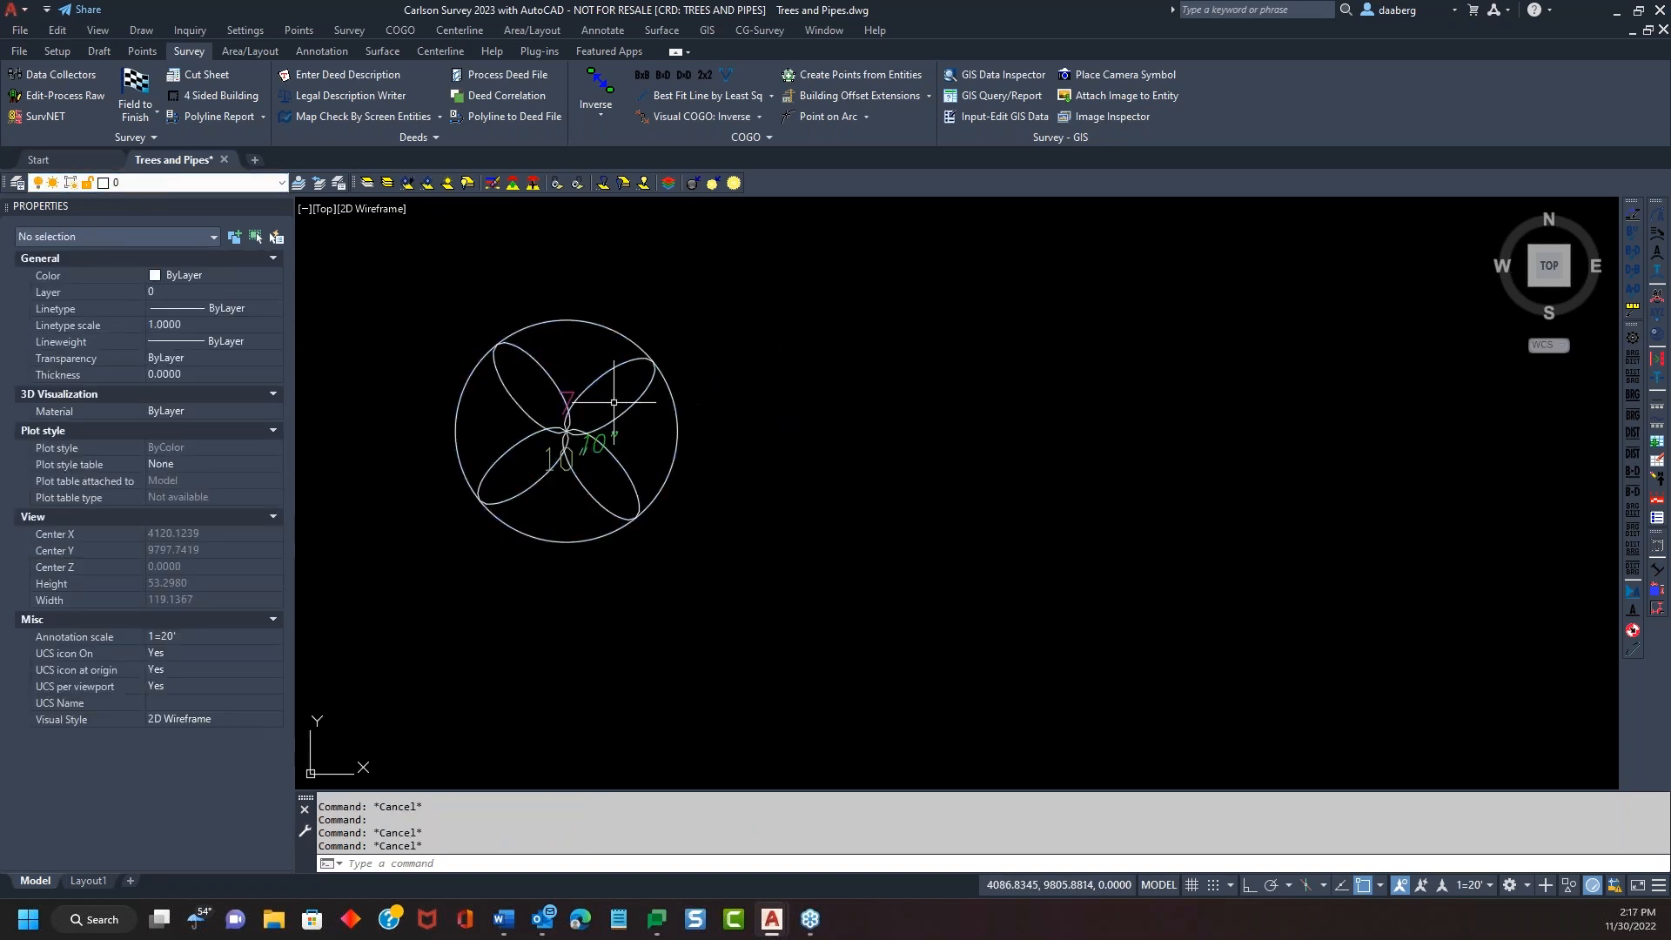
left_click(567, 392)
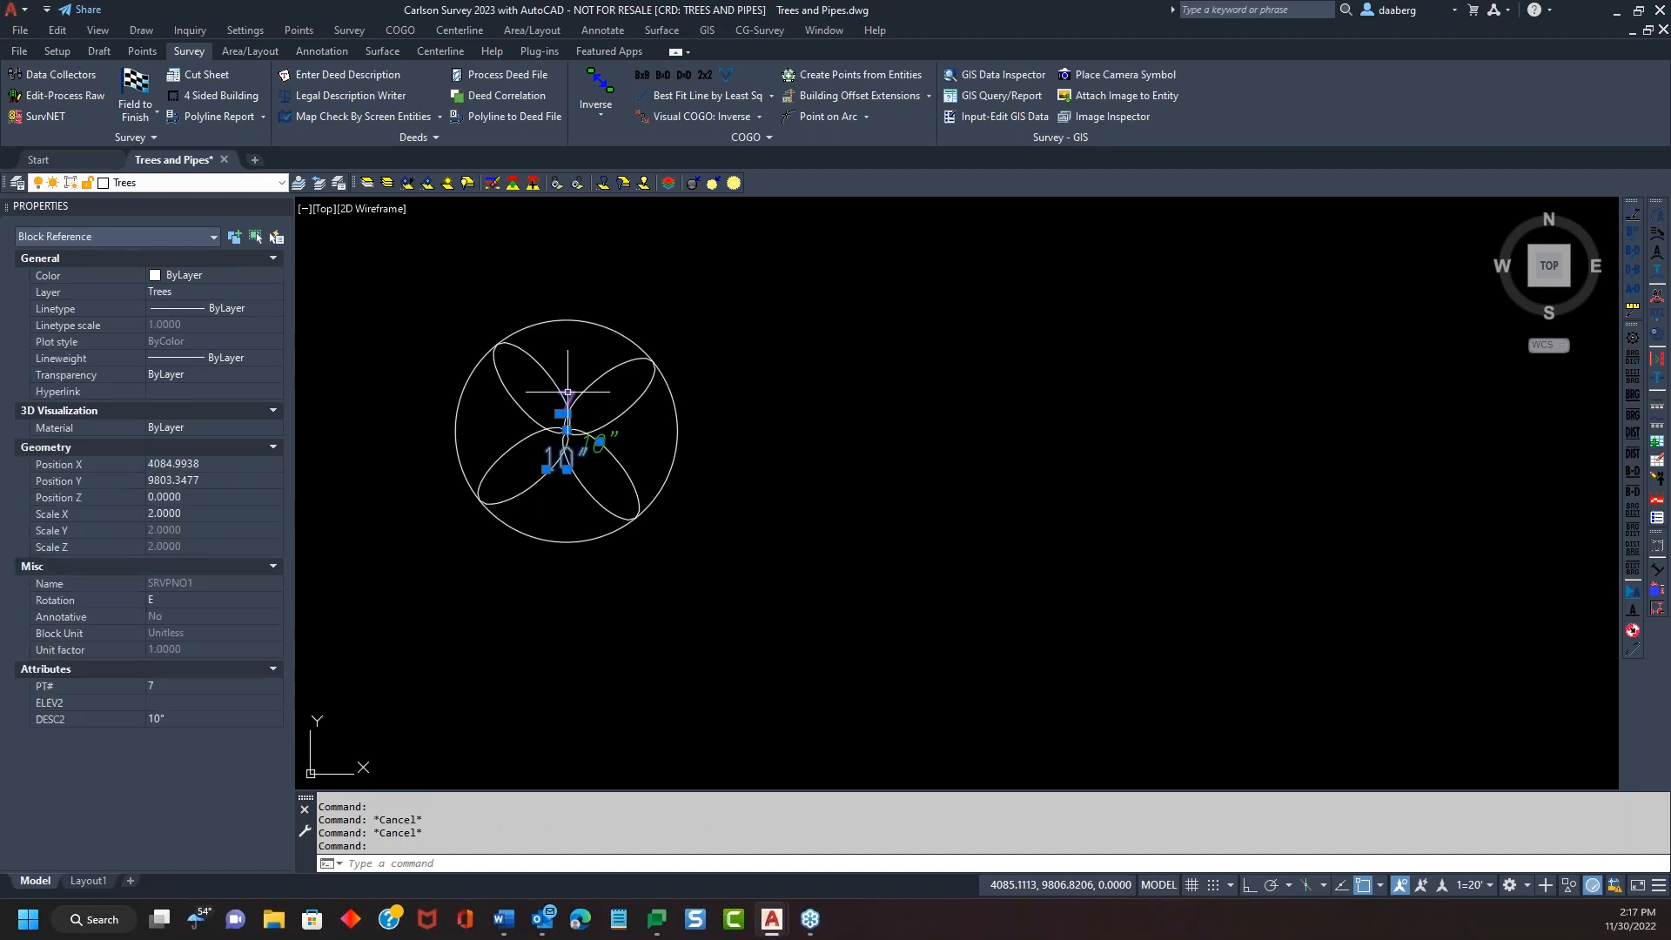
key("Escape")
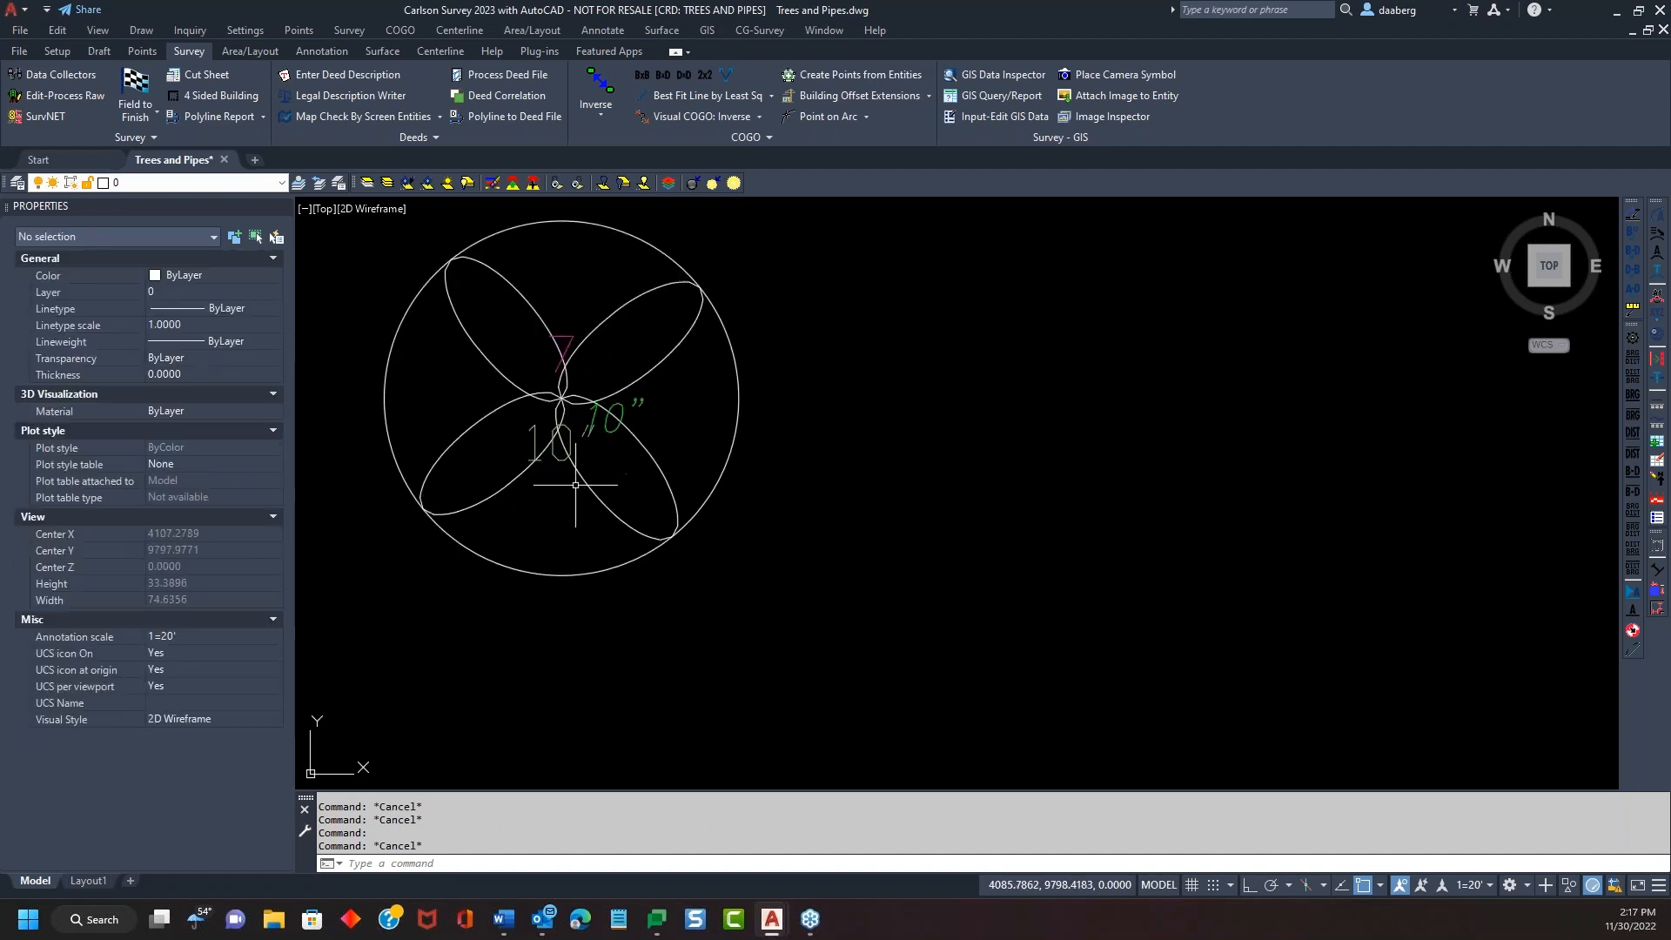
scroll(577, 470, "down", 2)
middle_click_drag(720, 508, 664, 479)
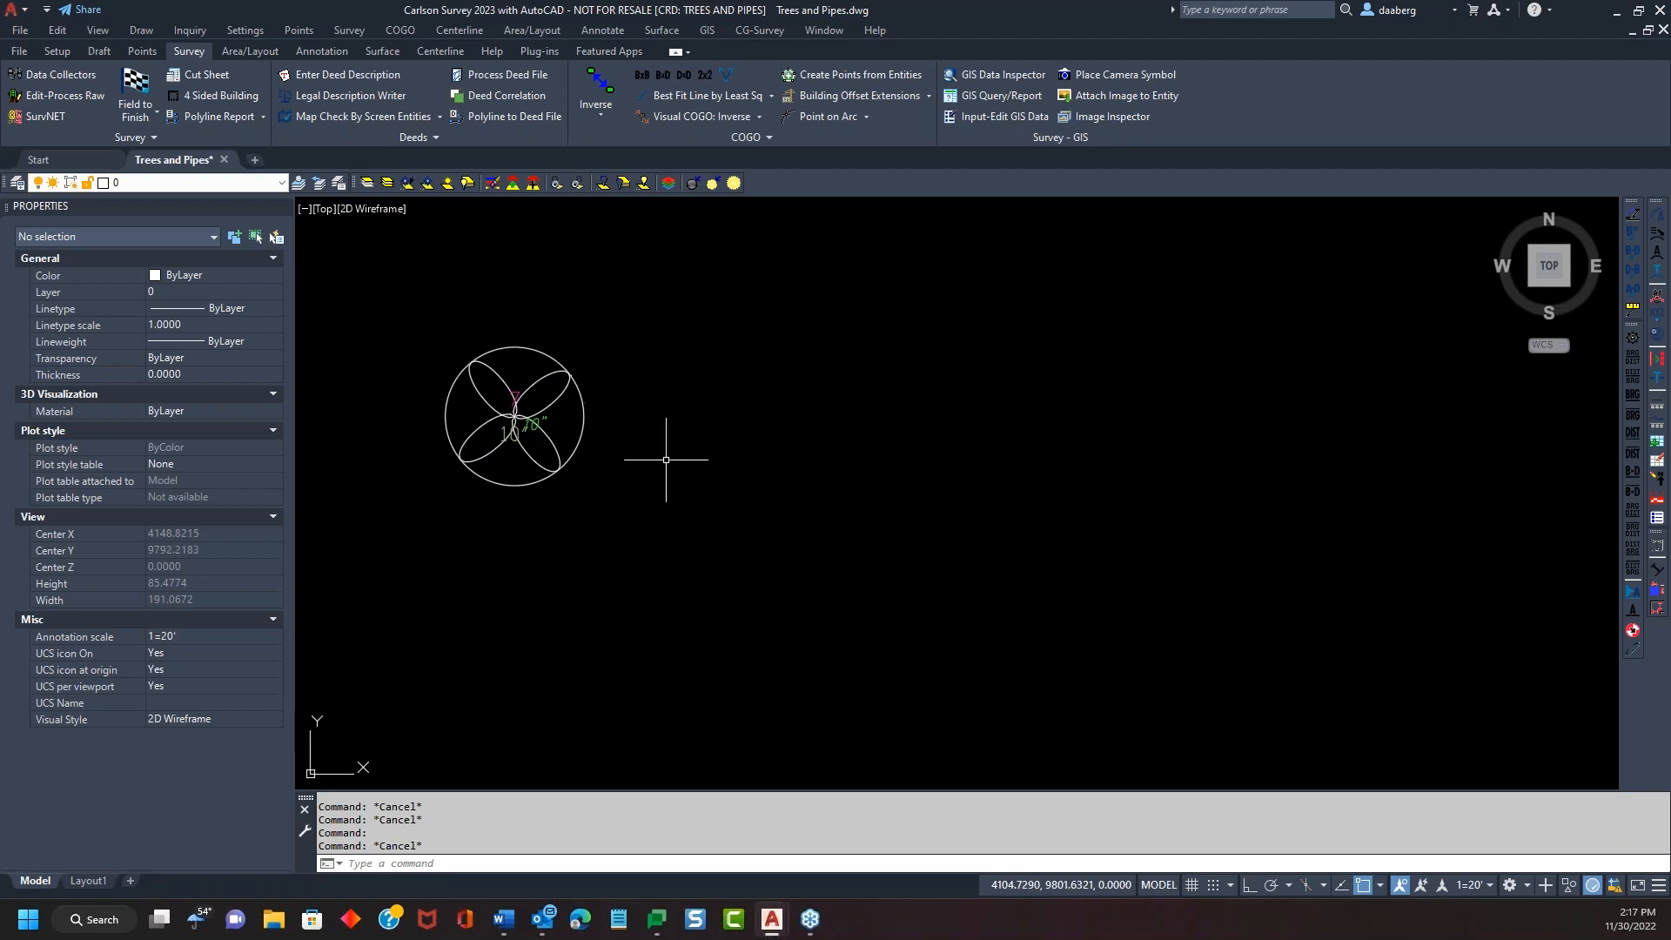
left_click(143, 52)
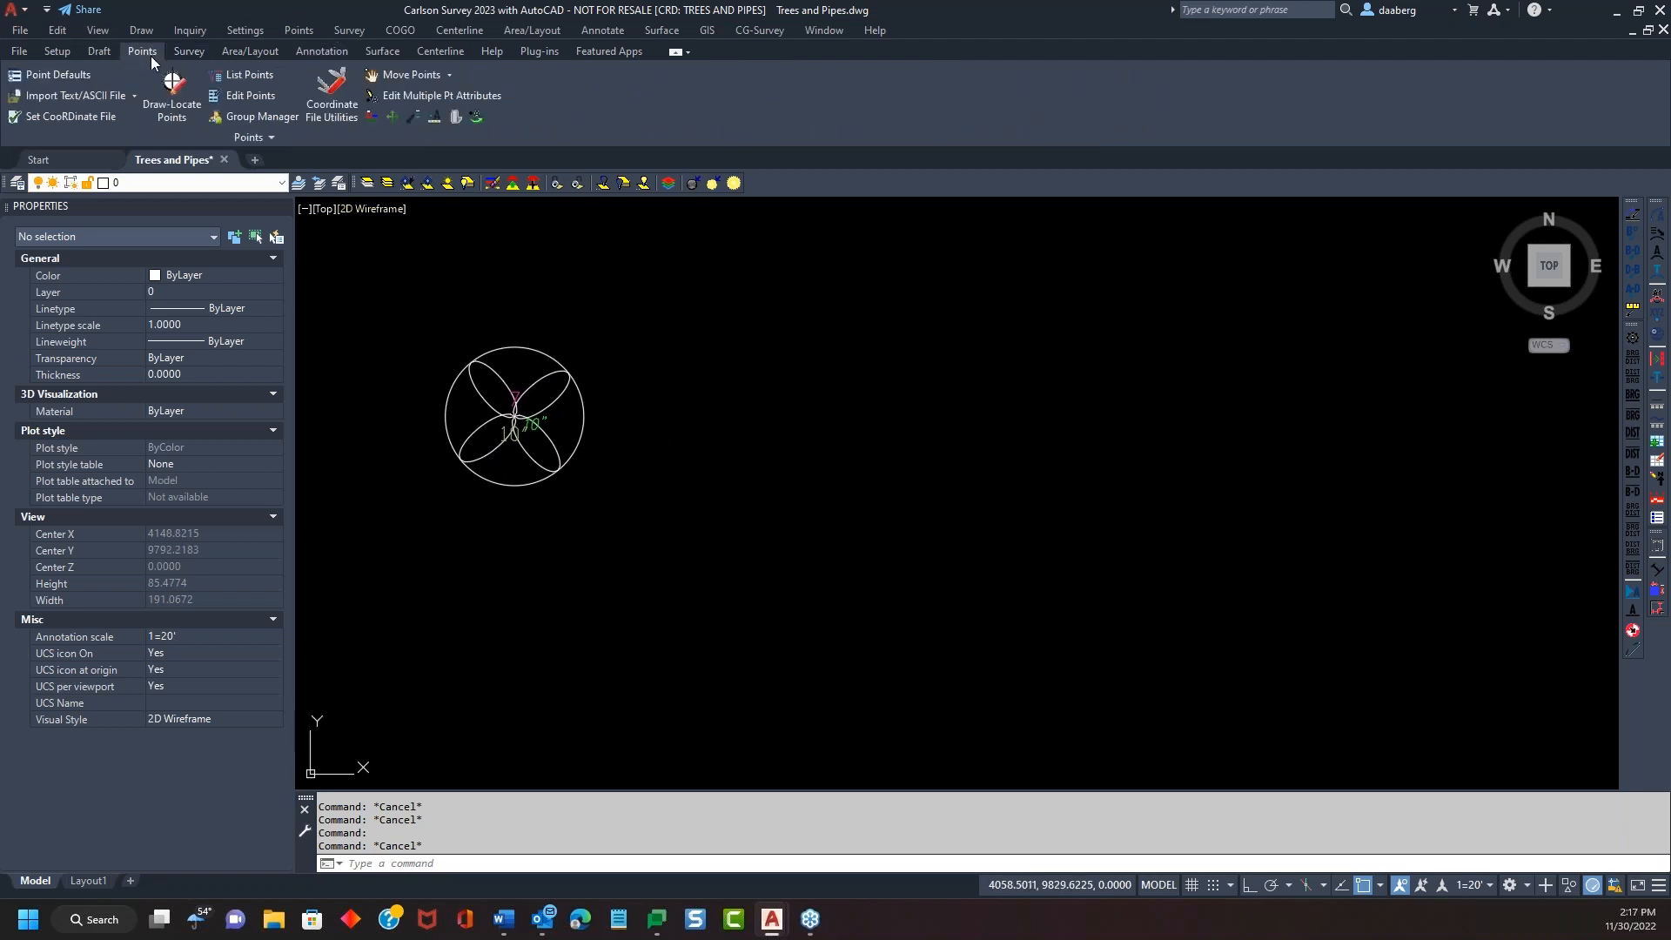
Draw point 8 right of the tree at default elevation, described DTREE 20 24
left_click(174, 92)
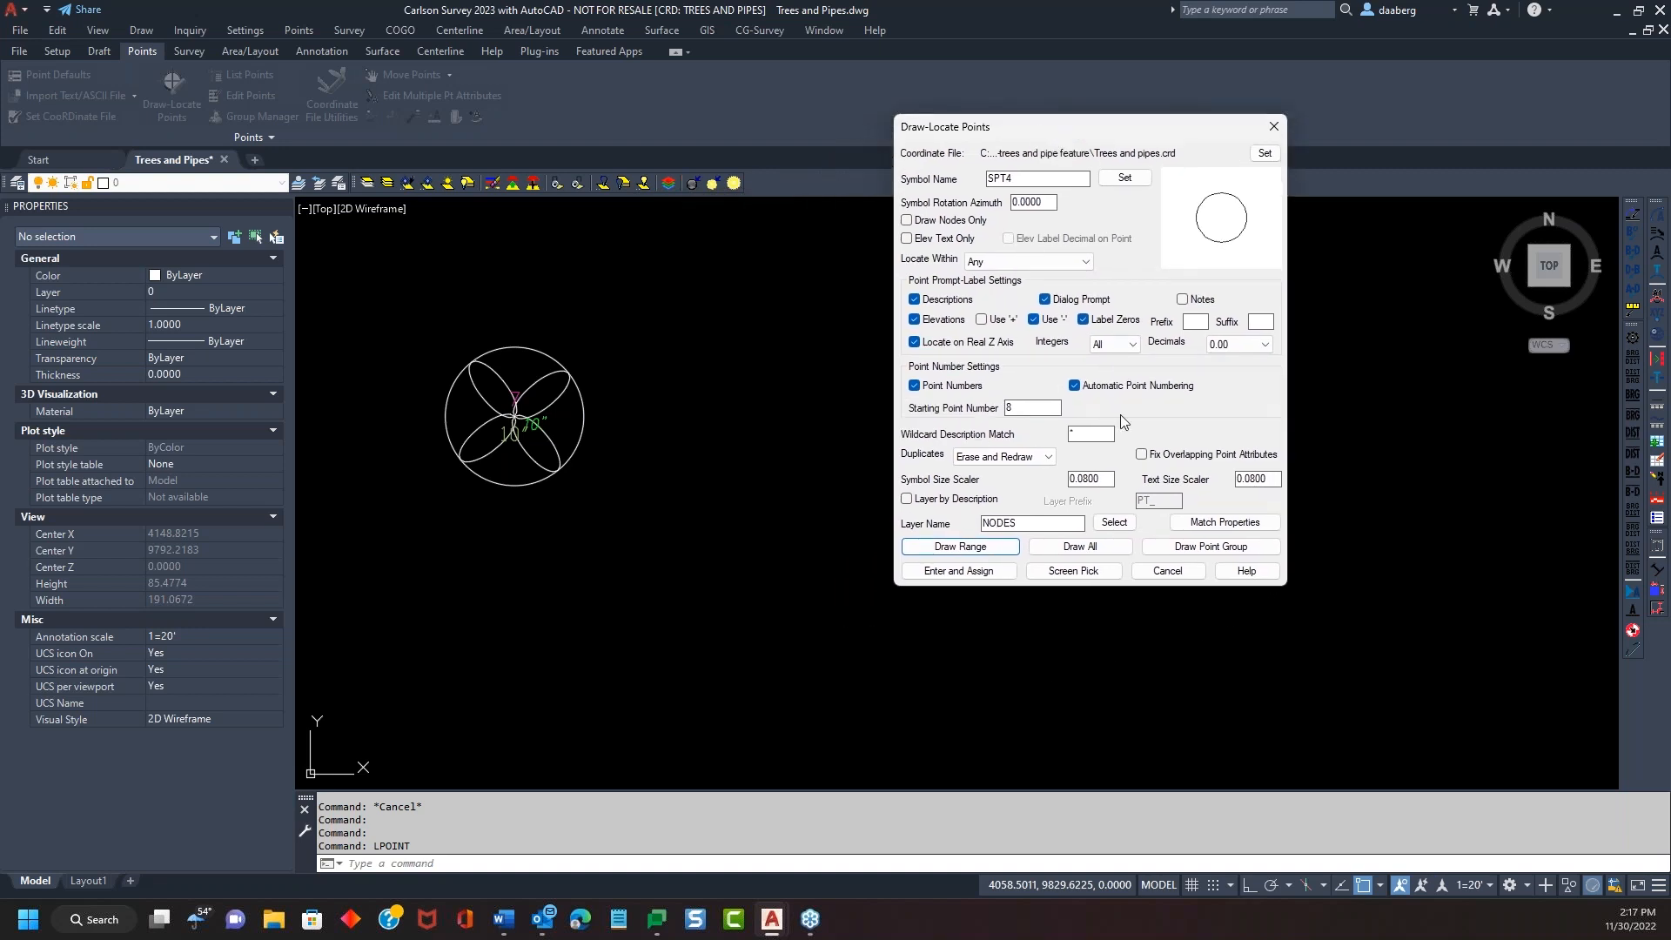
left_click_drag(1056, 408, 983, 417)
left_click(1084, 572)
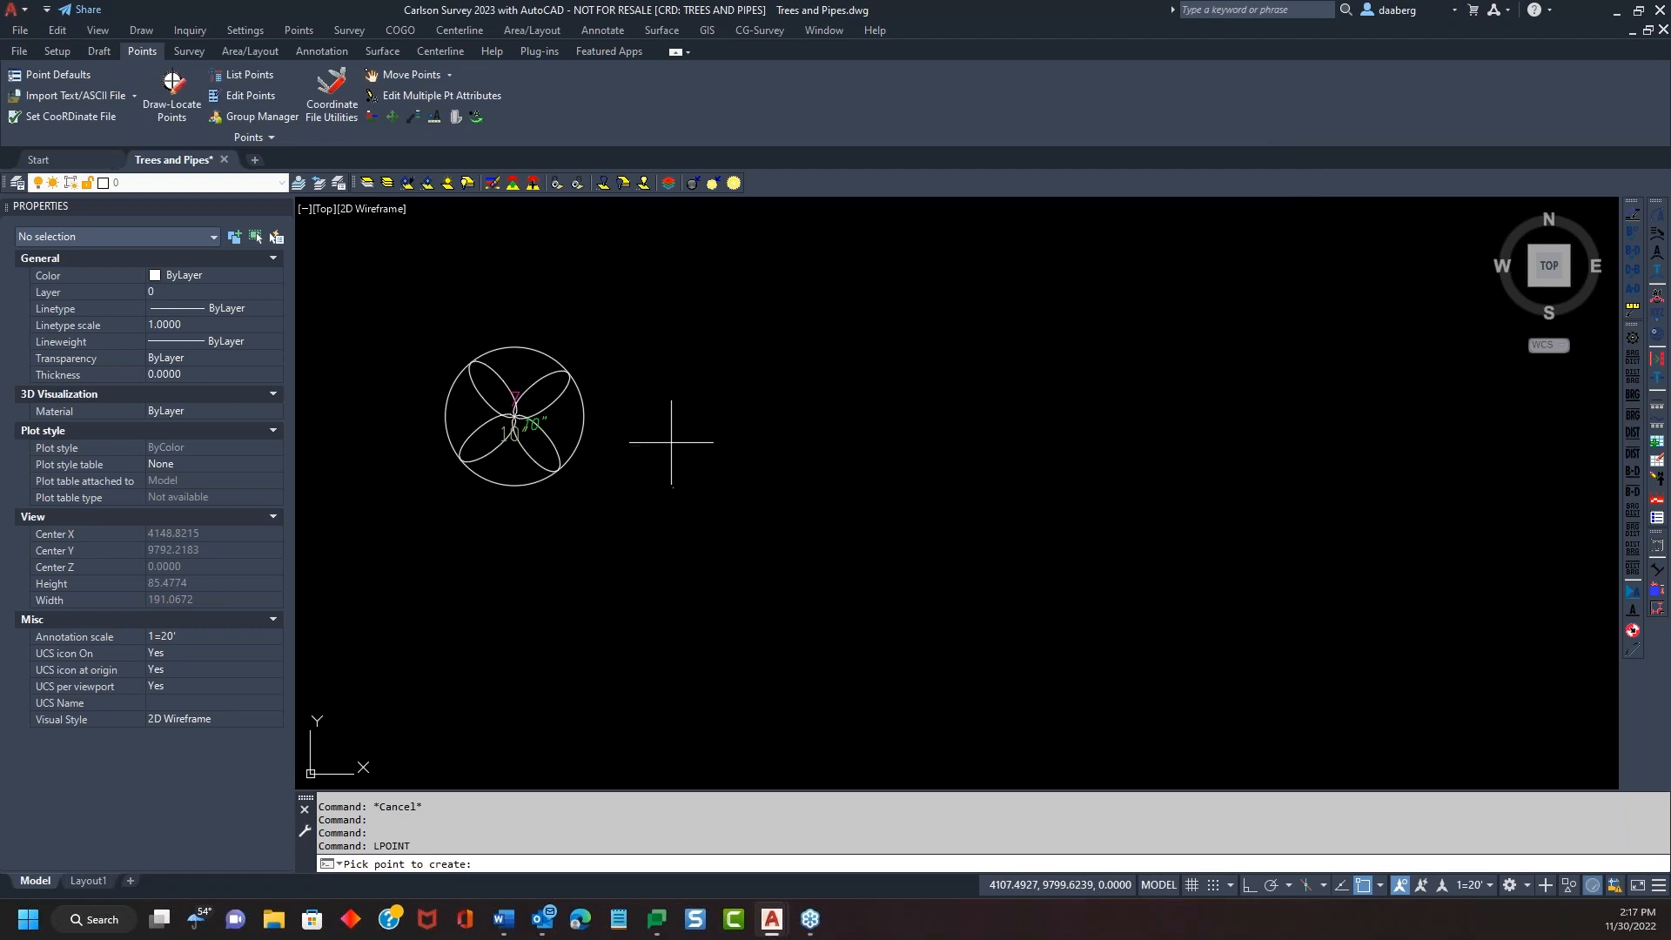
left_click(669, 438)
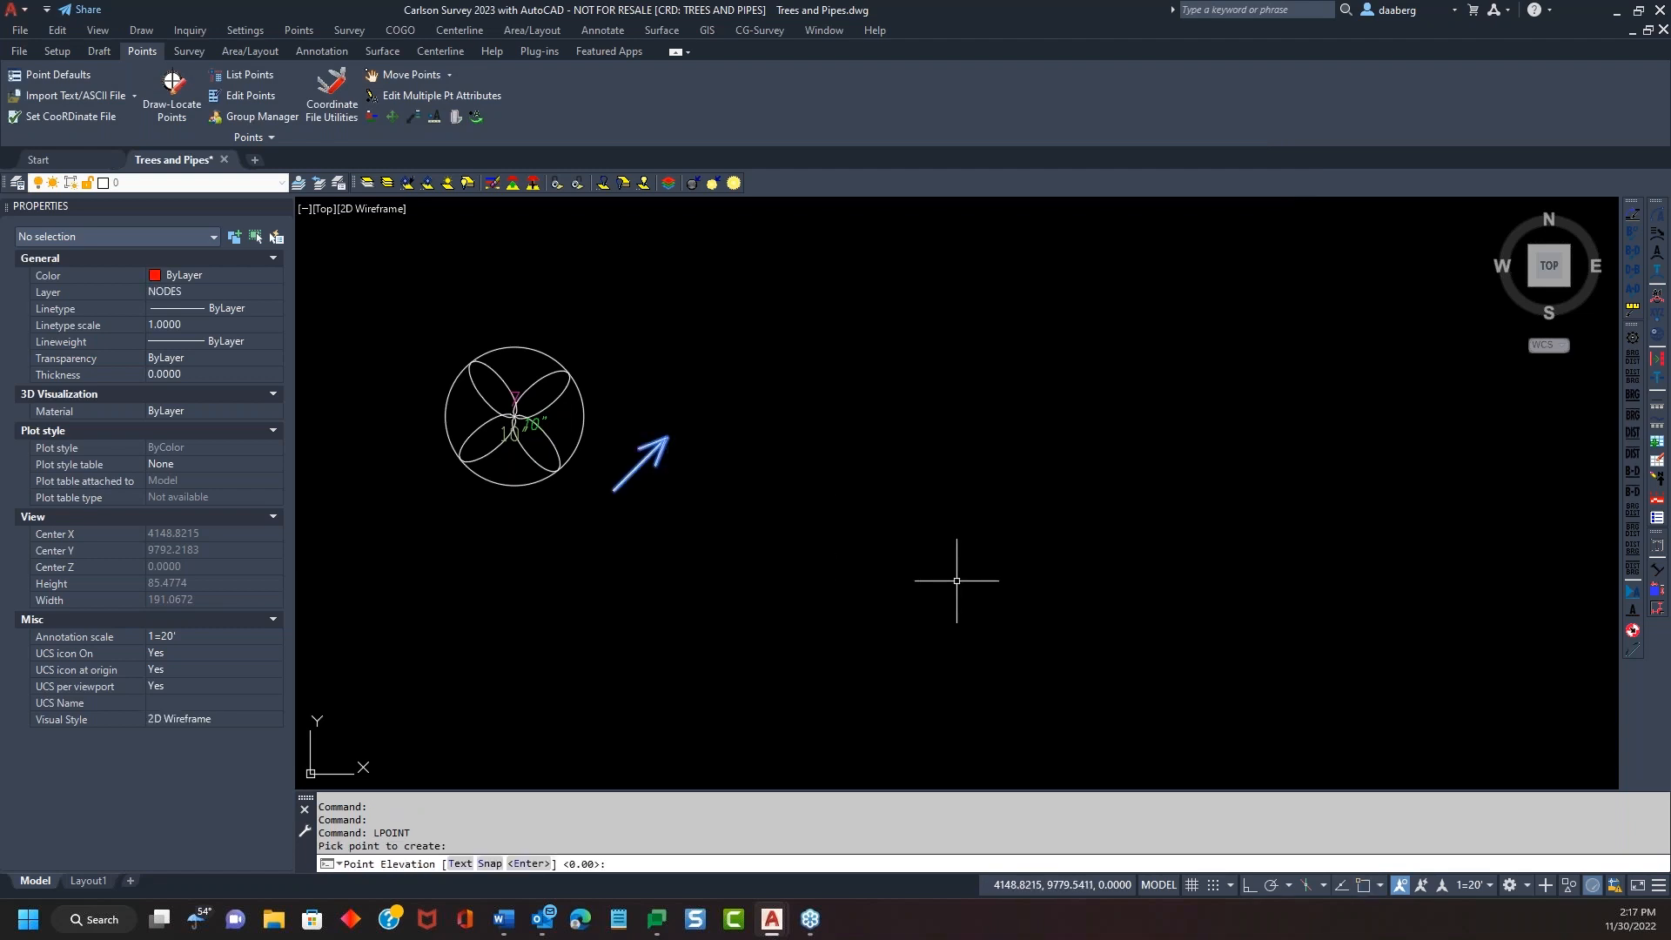
key("Return")
left_click(850, 445)
type("20 24")
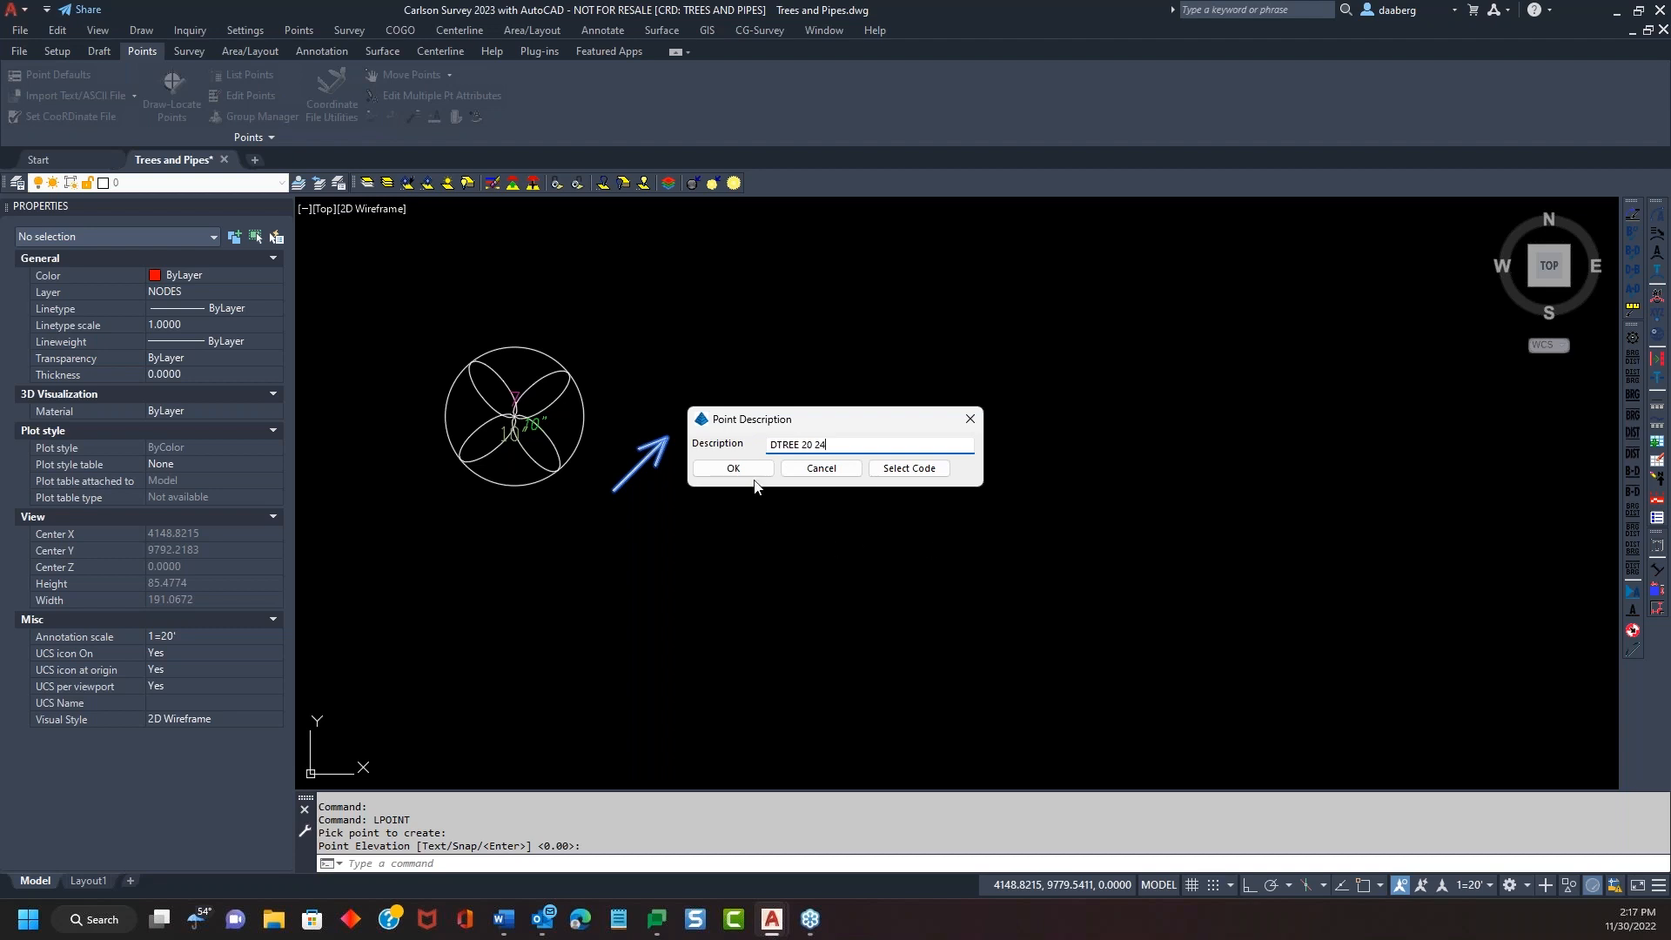
left_click(733, 469)
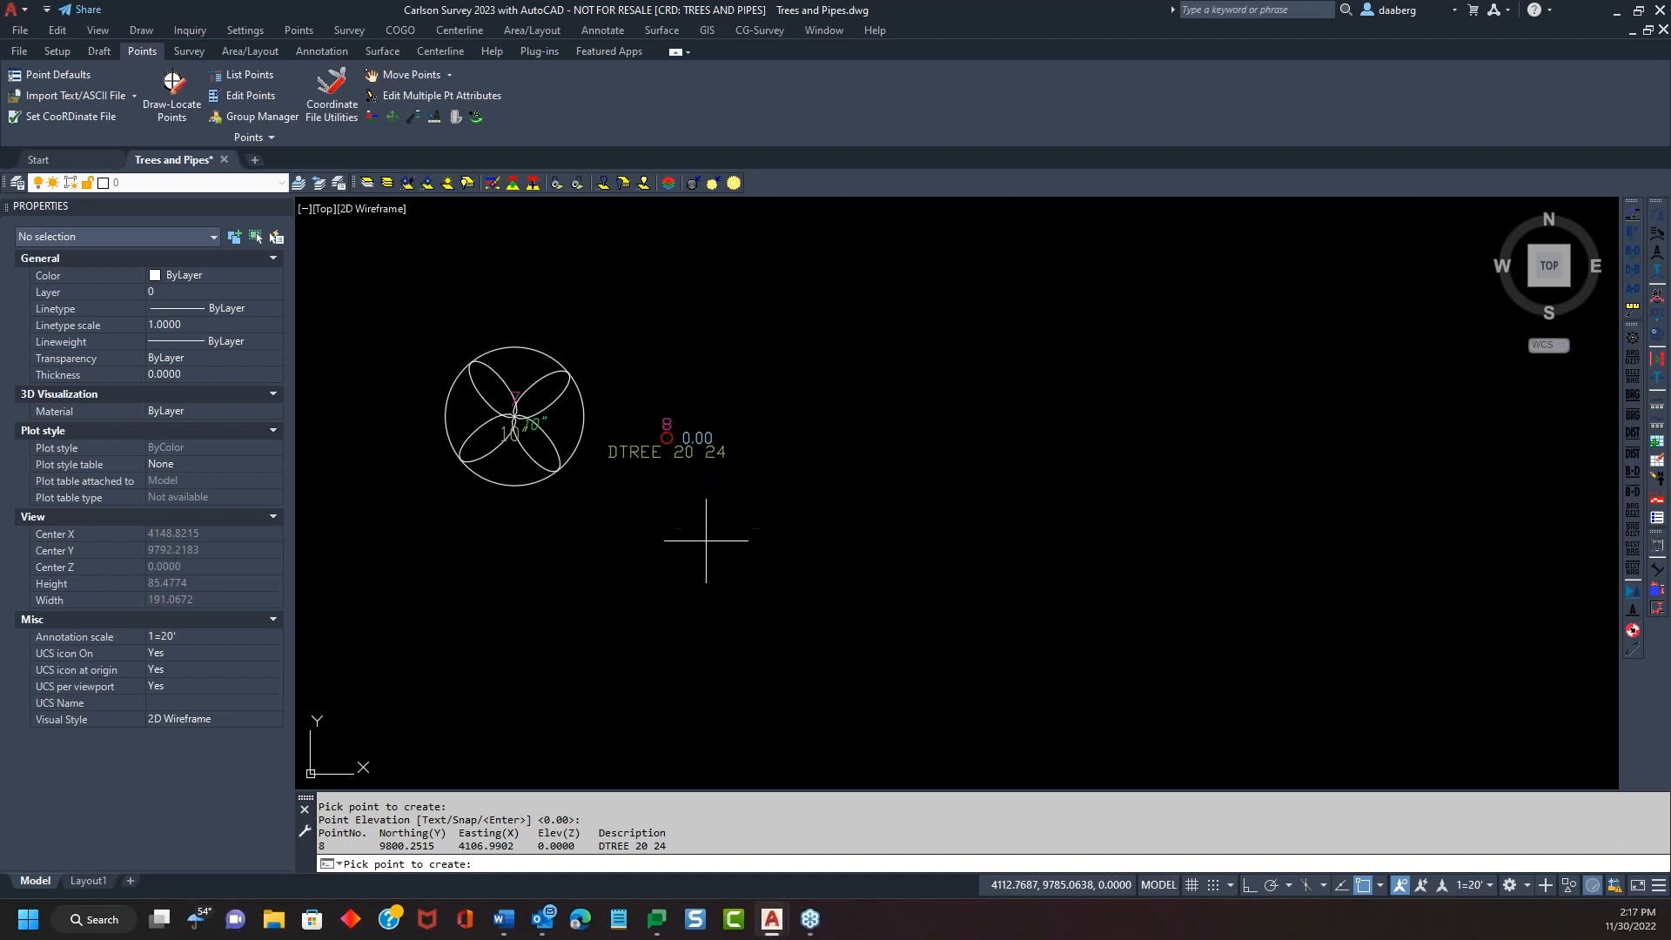
key("Return")
key("Return")
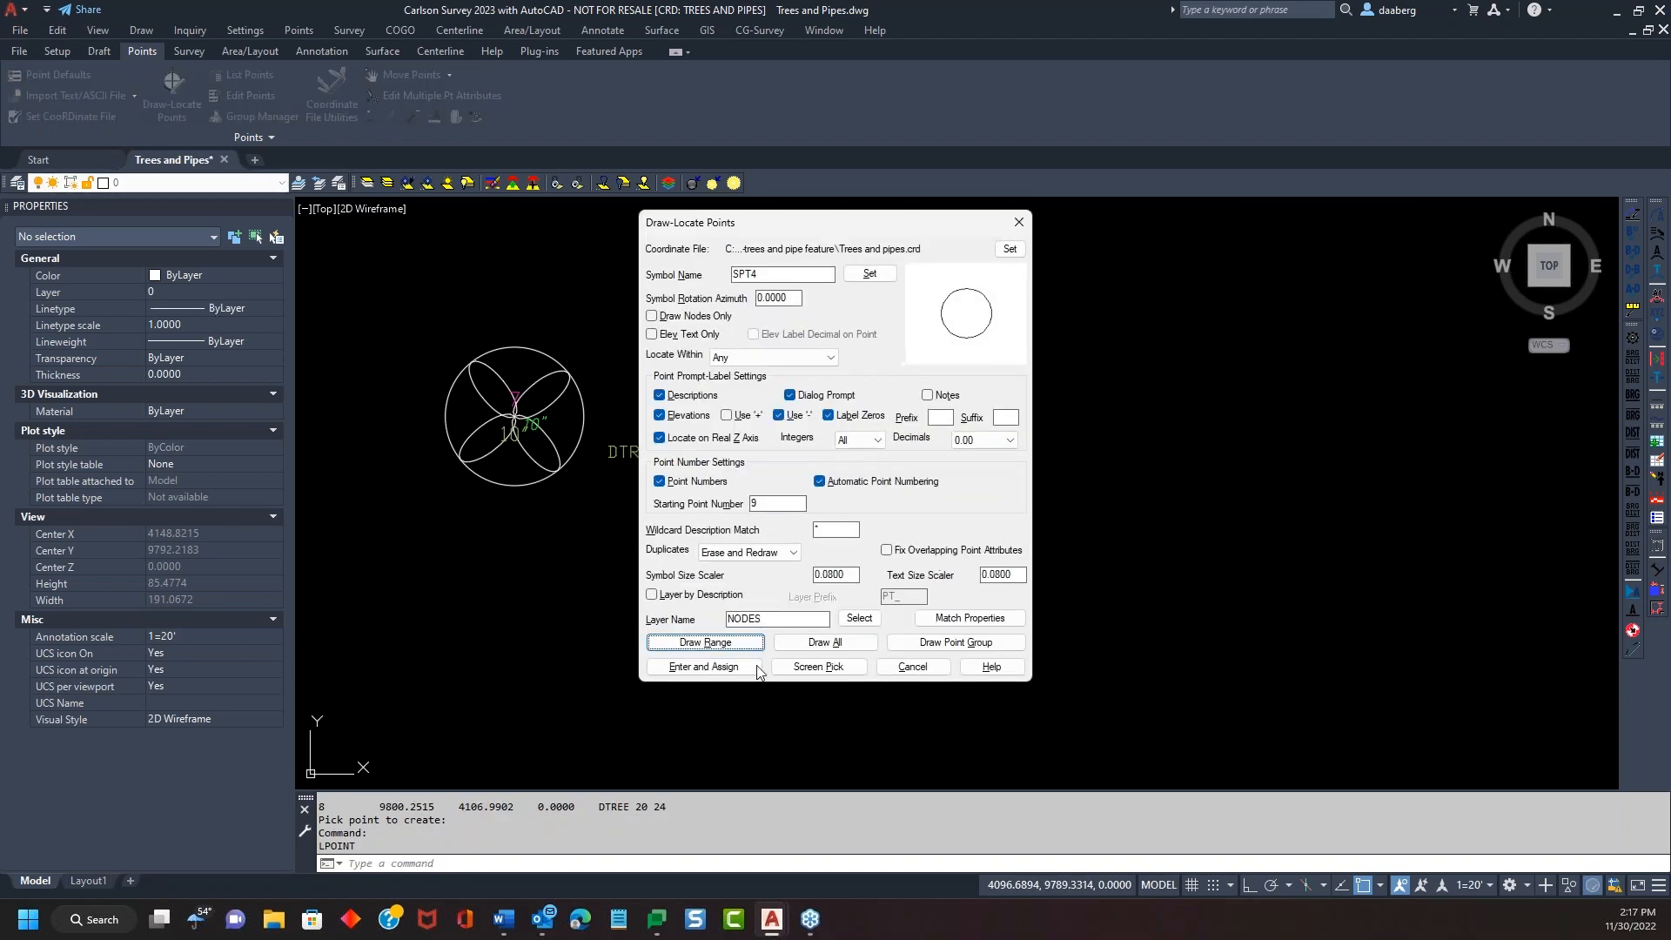
Draw point 9 below point 8 with the description DTREE 38 40
left_click(816, 657)
left_click(554, 541)
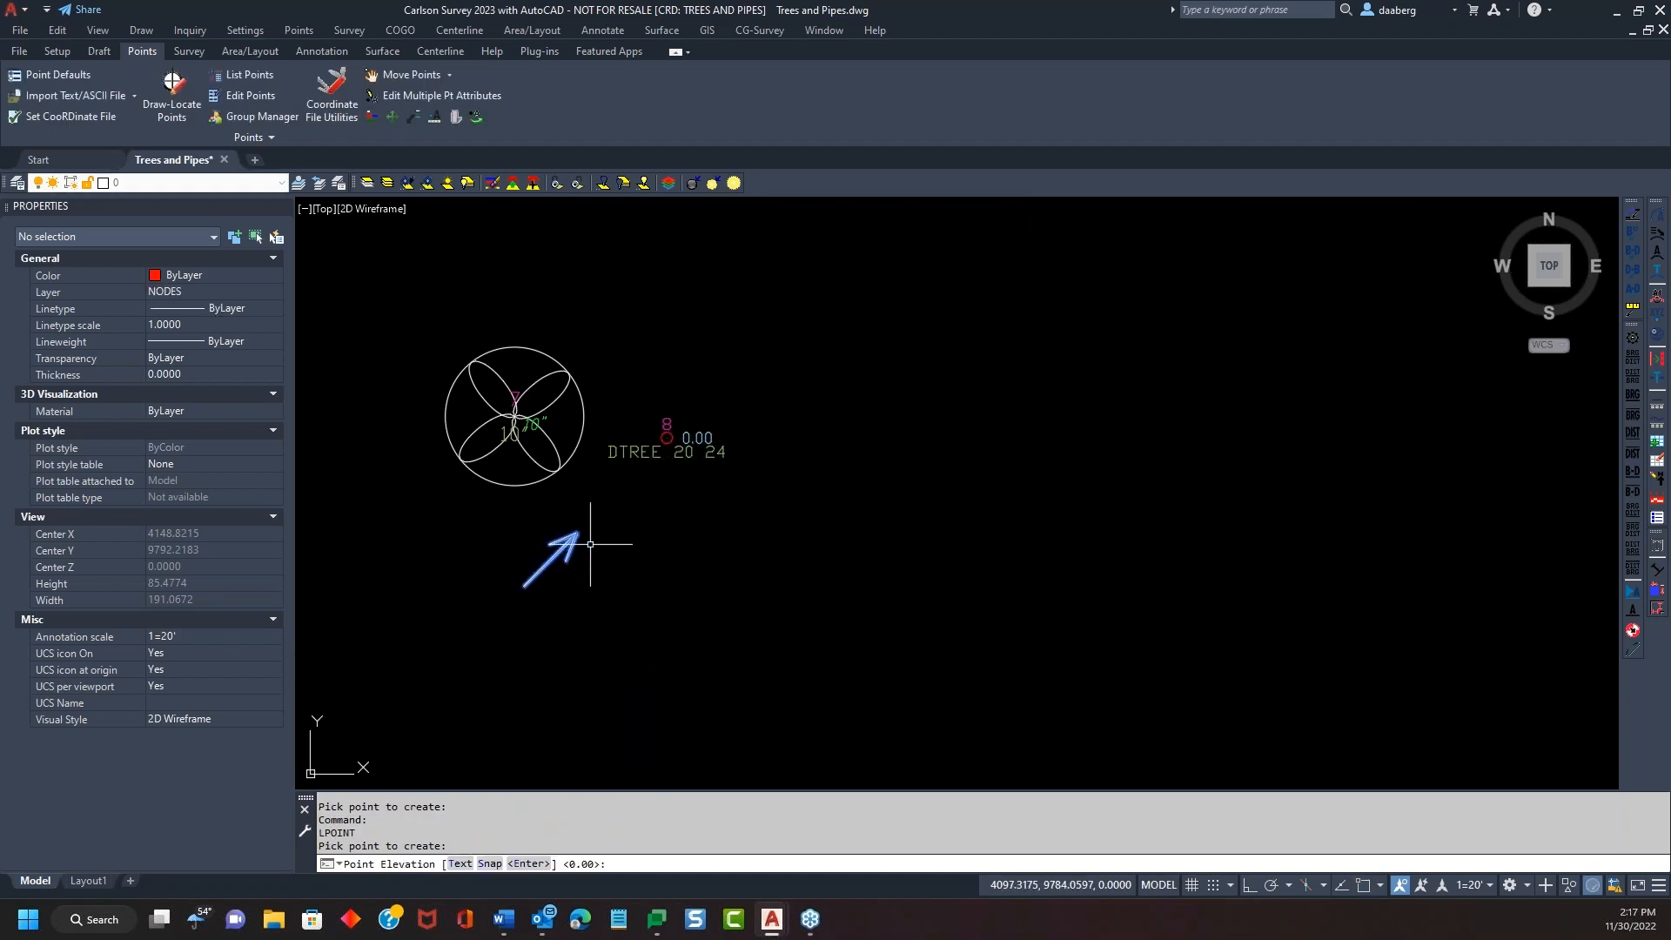
key("Return")
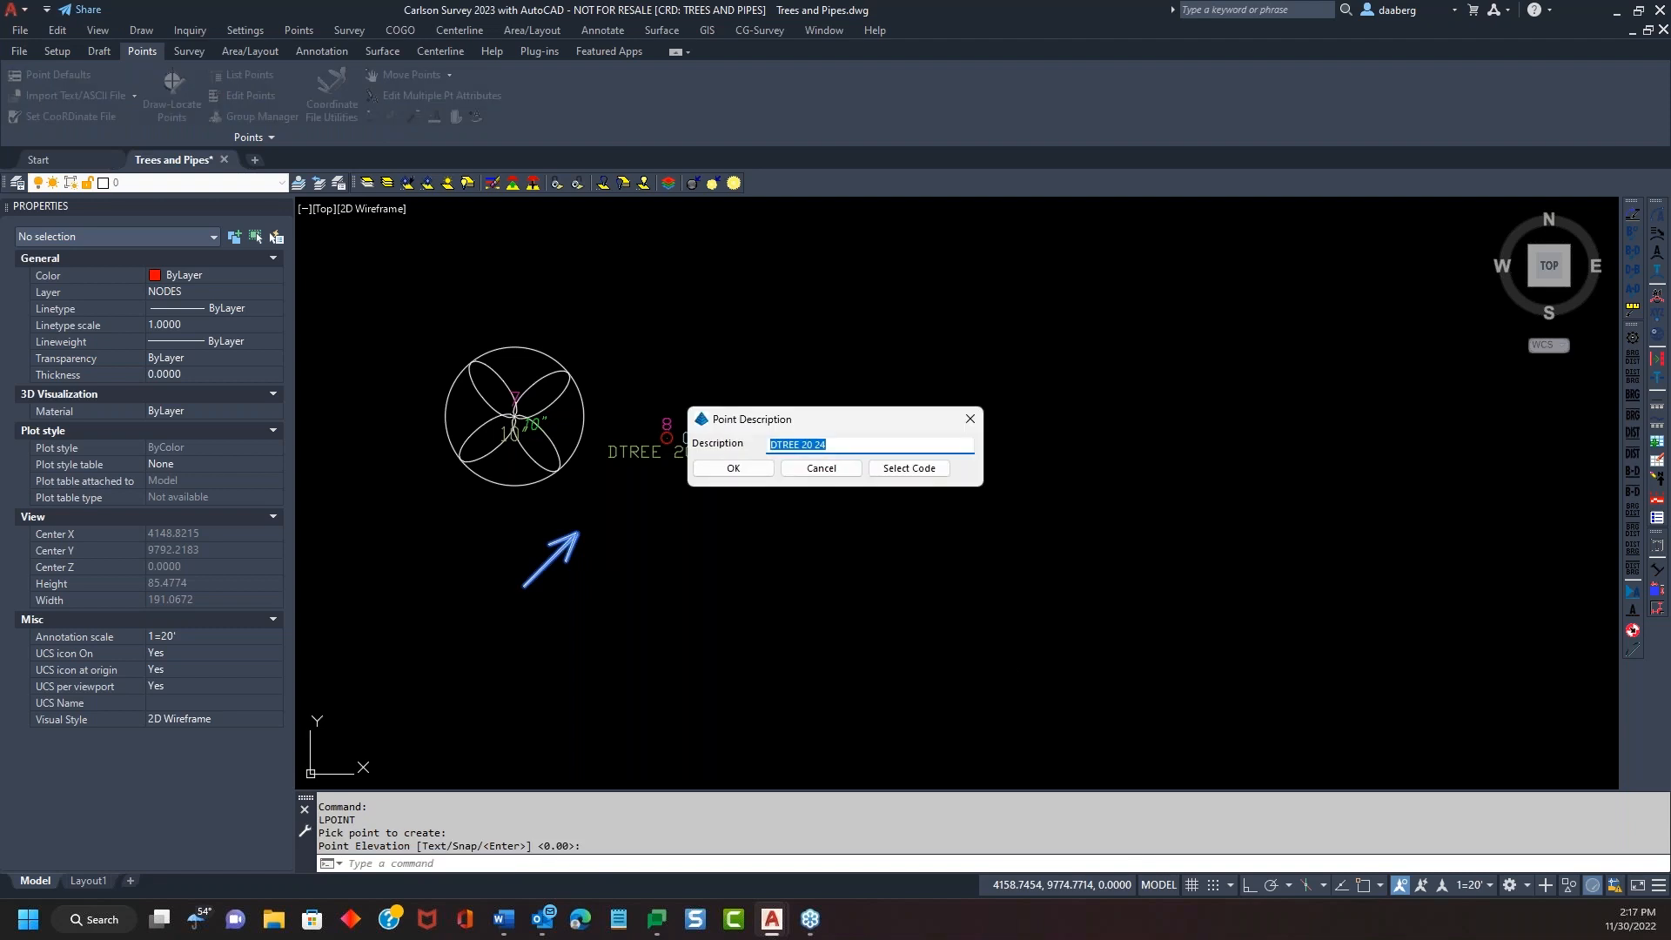
left_click_drag(800, 448, 888, 439)
type("38 4")
left_click(733, 470)
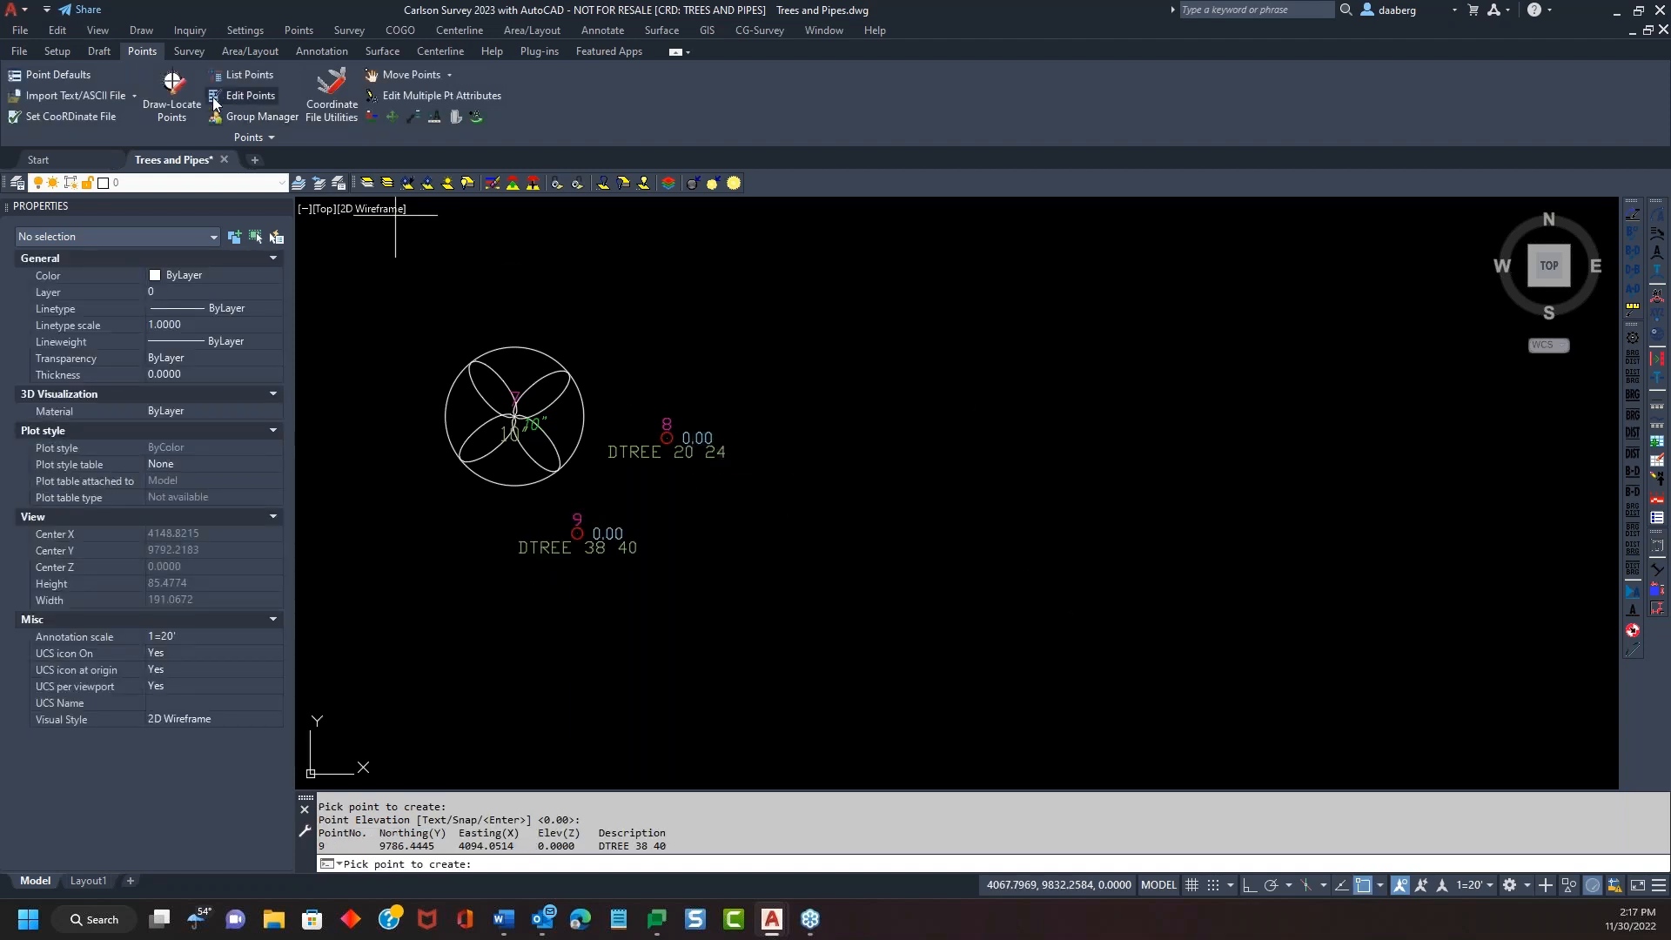
left_click(194, 55)
Run Field to Finish on all points to draw the tree symbols, then pan to view them
left_click(136, 91)
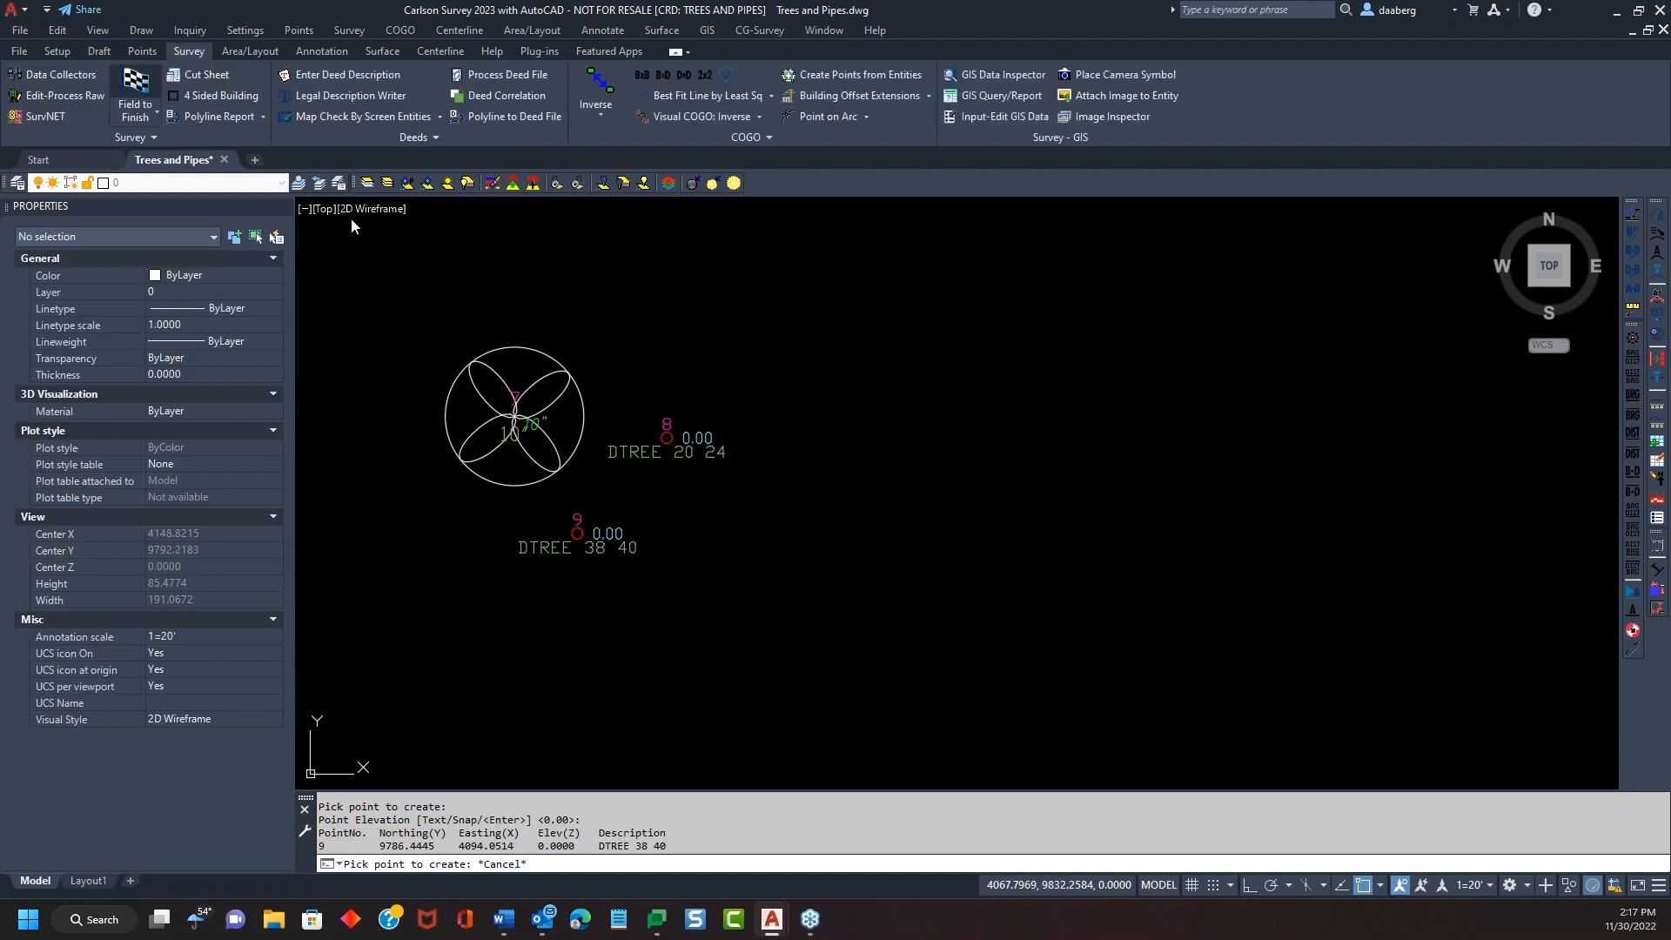
left_click(846, 327)
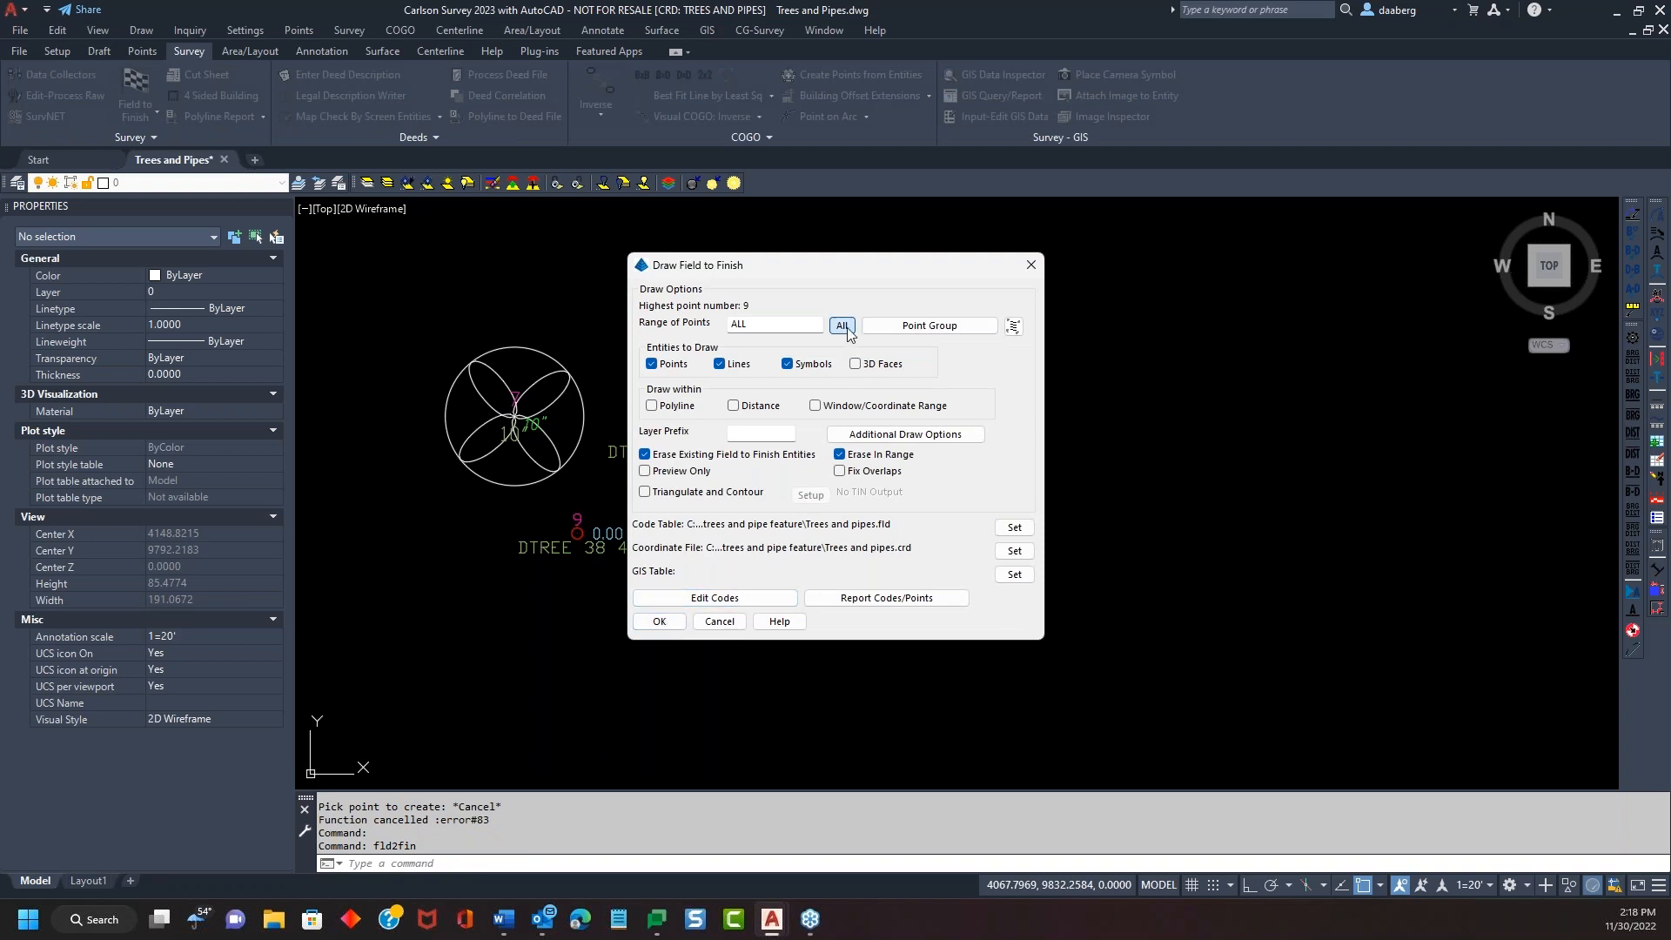
left_click(658, 622)
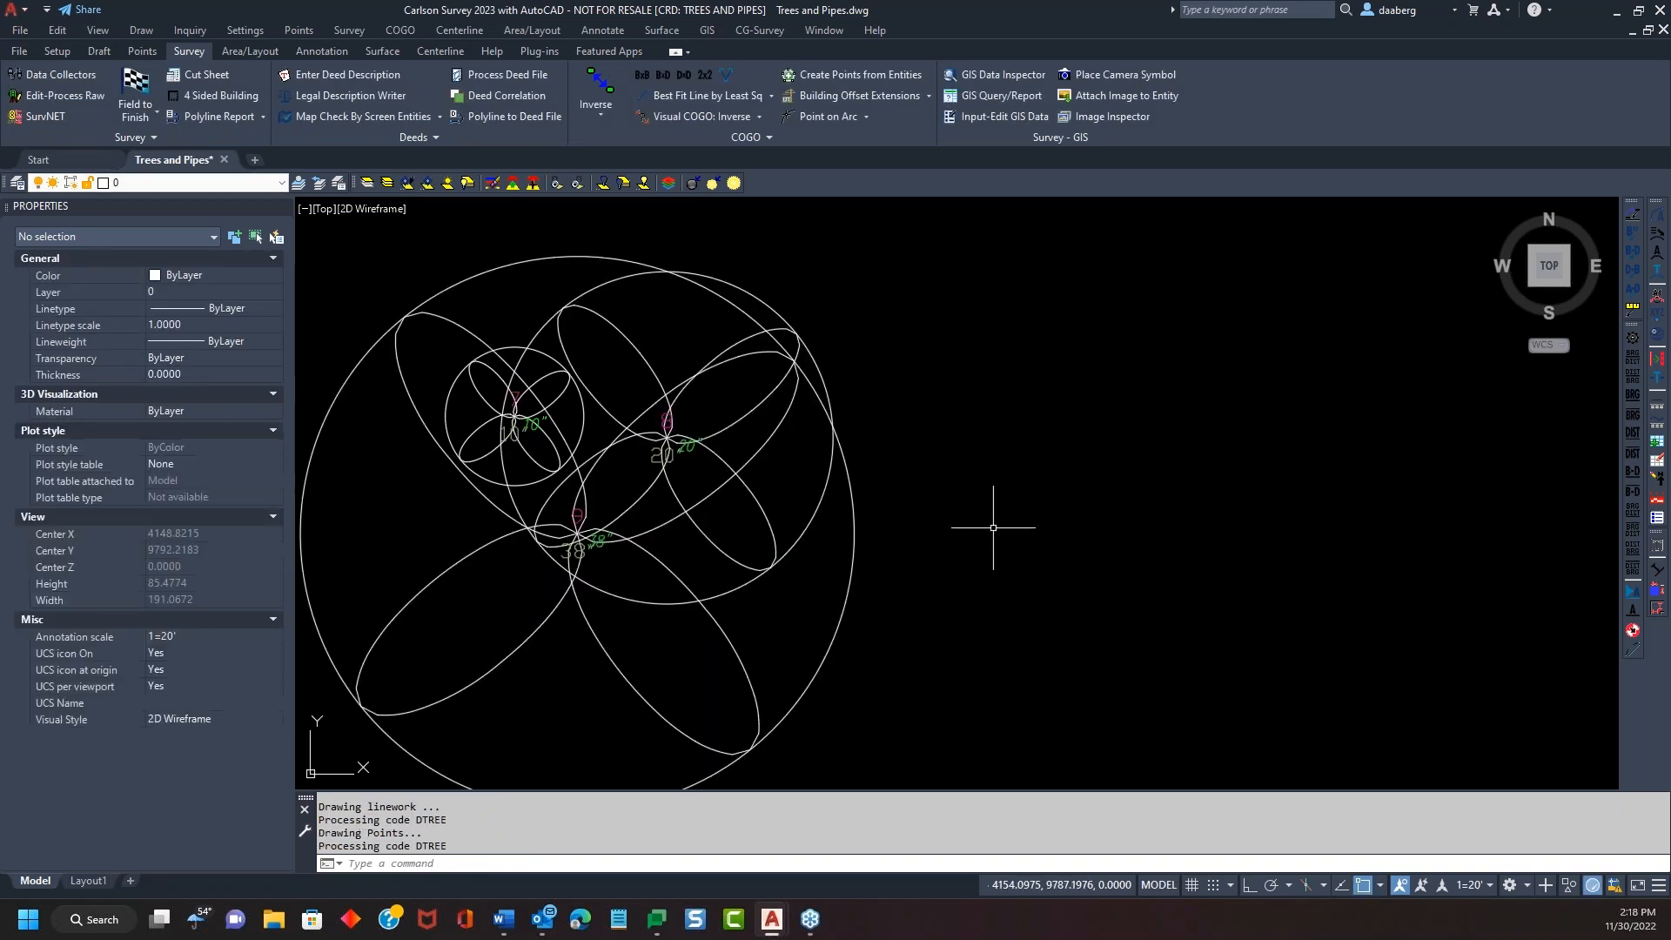
middle_click_drag(970, 417, 1138, 362)
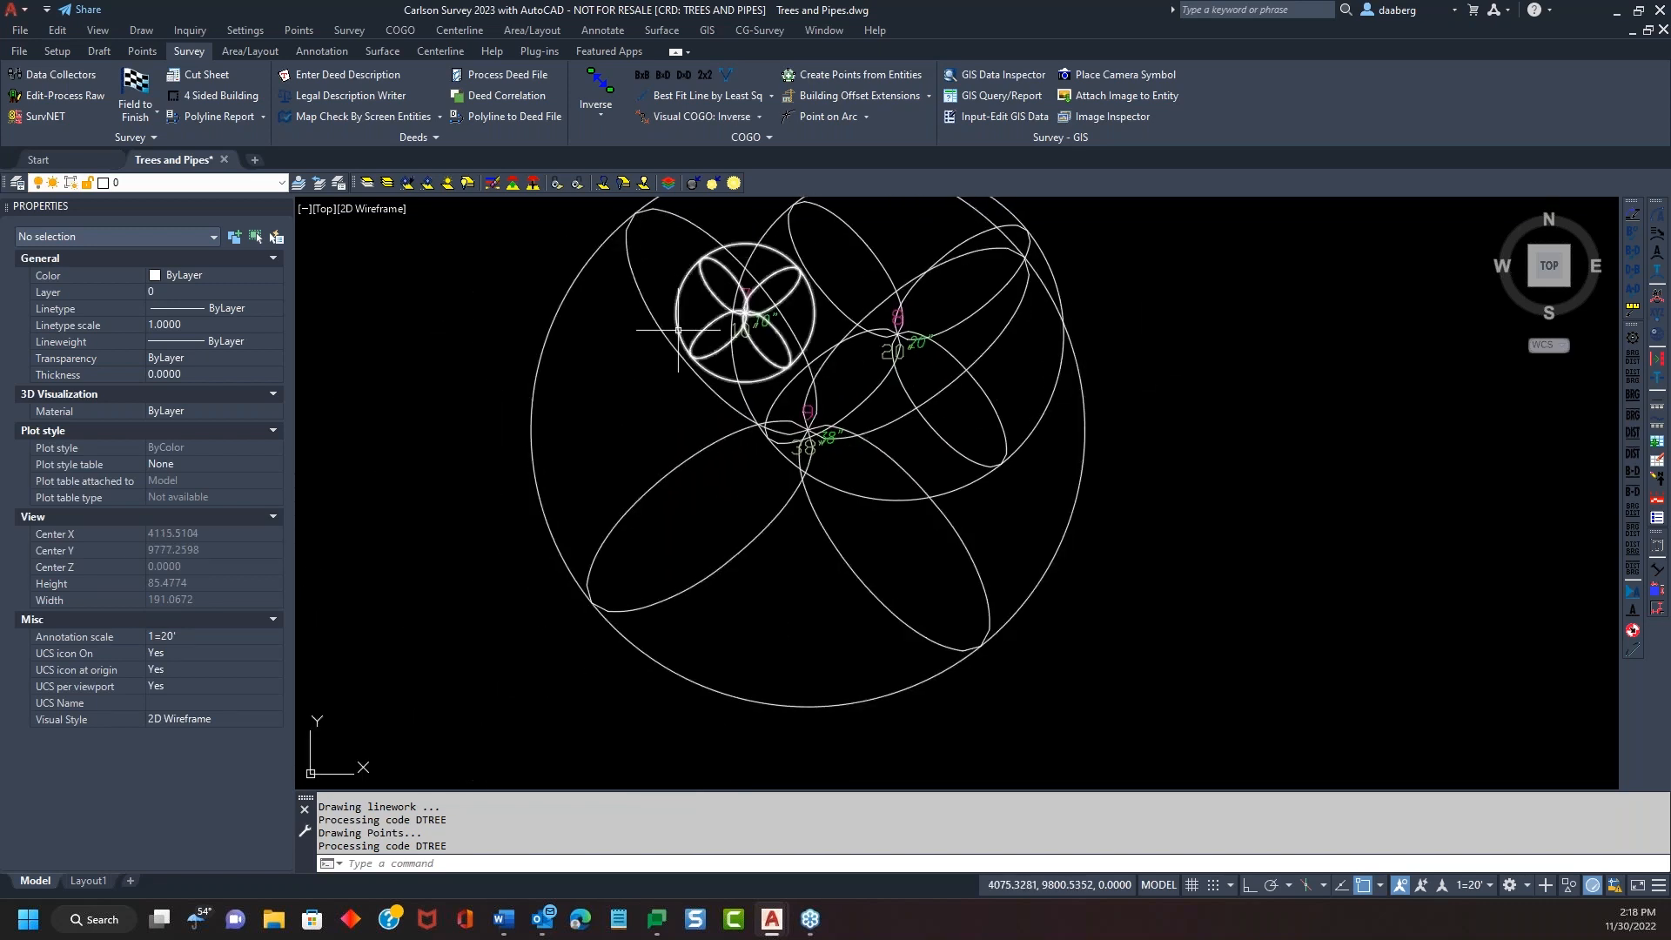
scroll(679, 337, "down", 2)
middle_click_drag(629, 395, 609, 459)
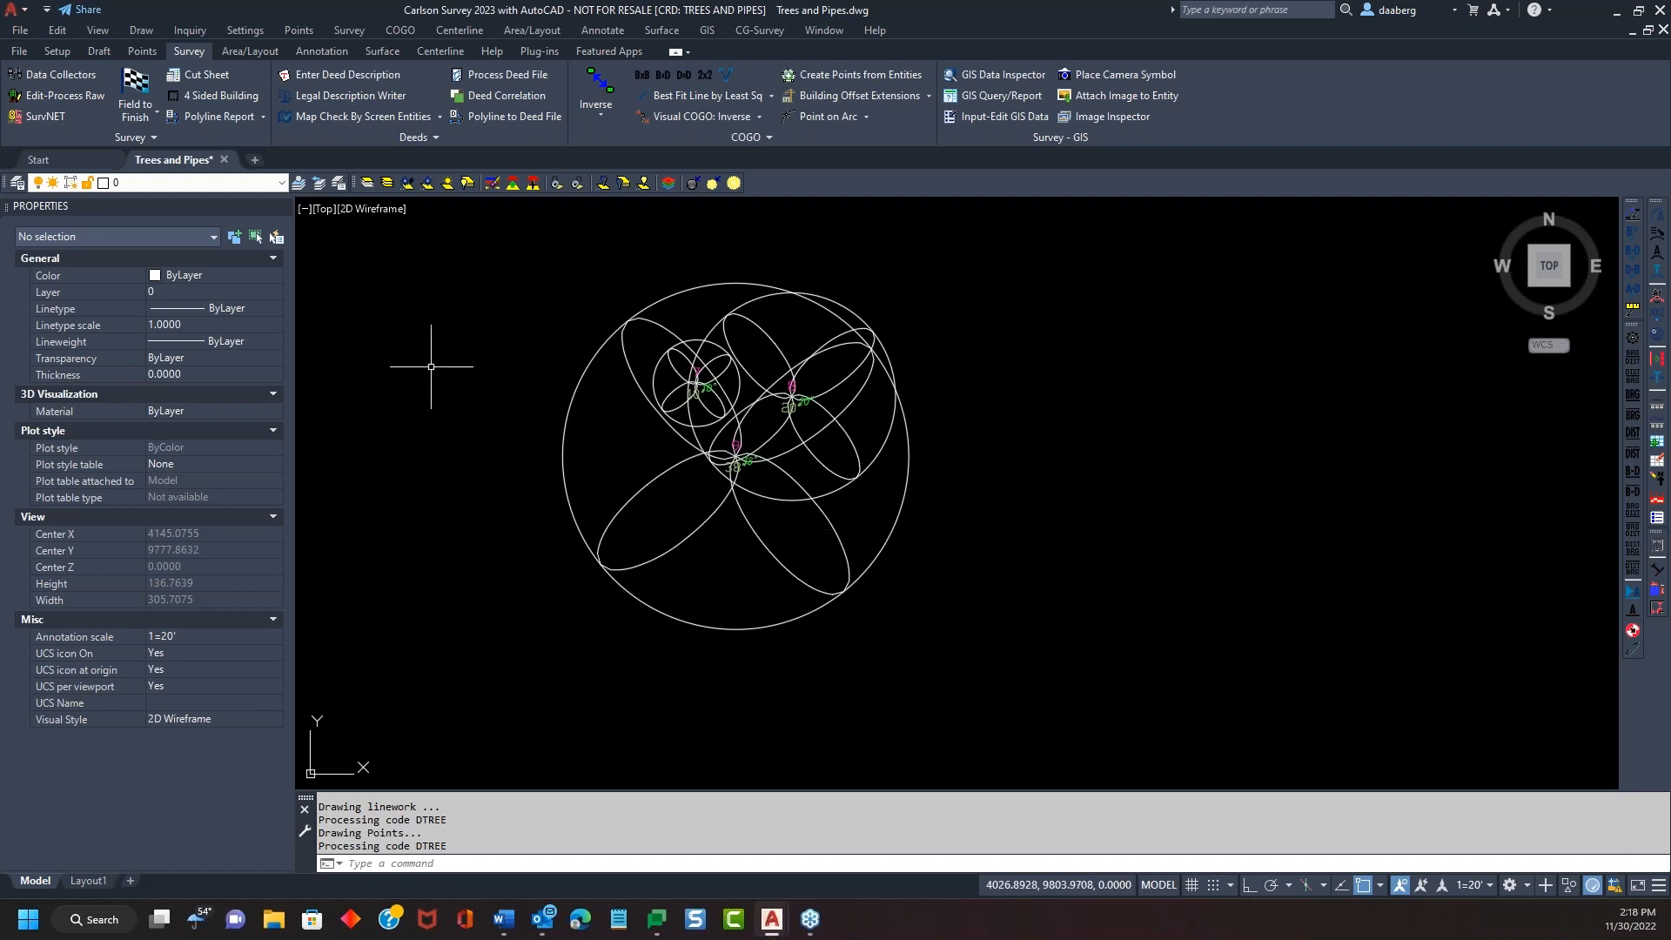
left_click(134, 91)
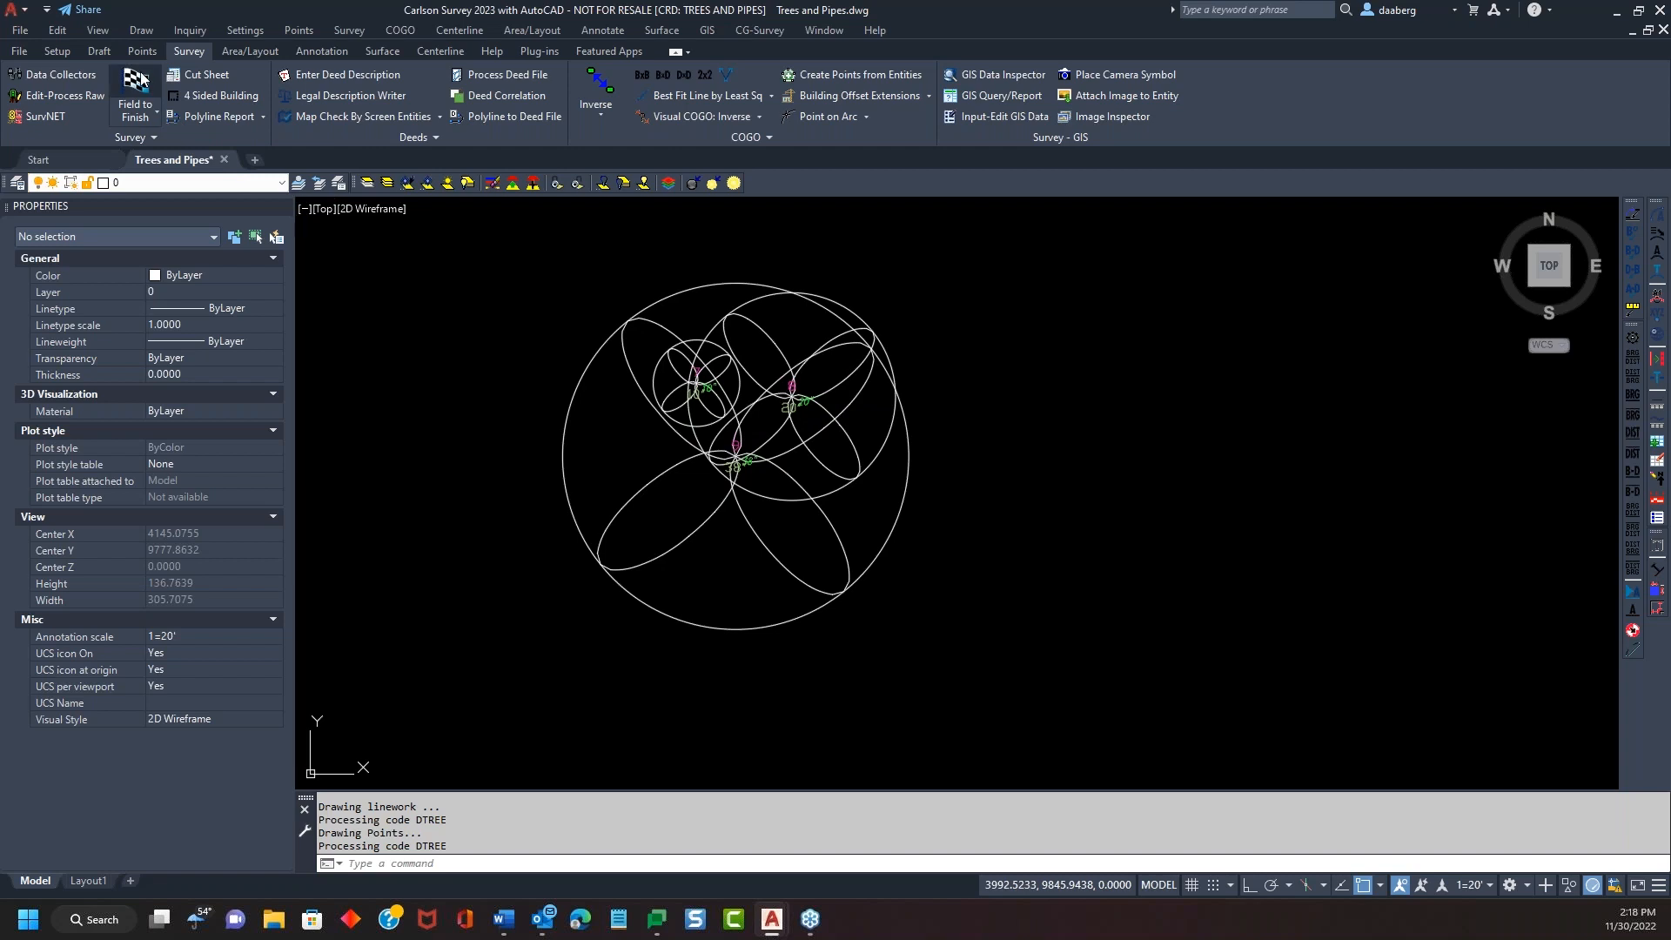
In Tree Setup, size tree symbols by drip radius with factor 0.50, then exit code editing
left_click(677, 592)
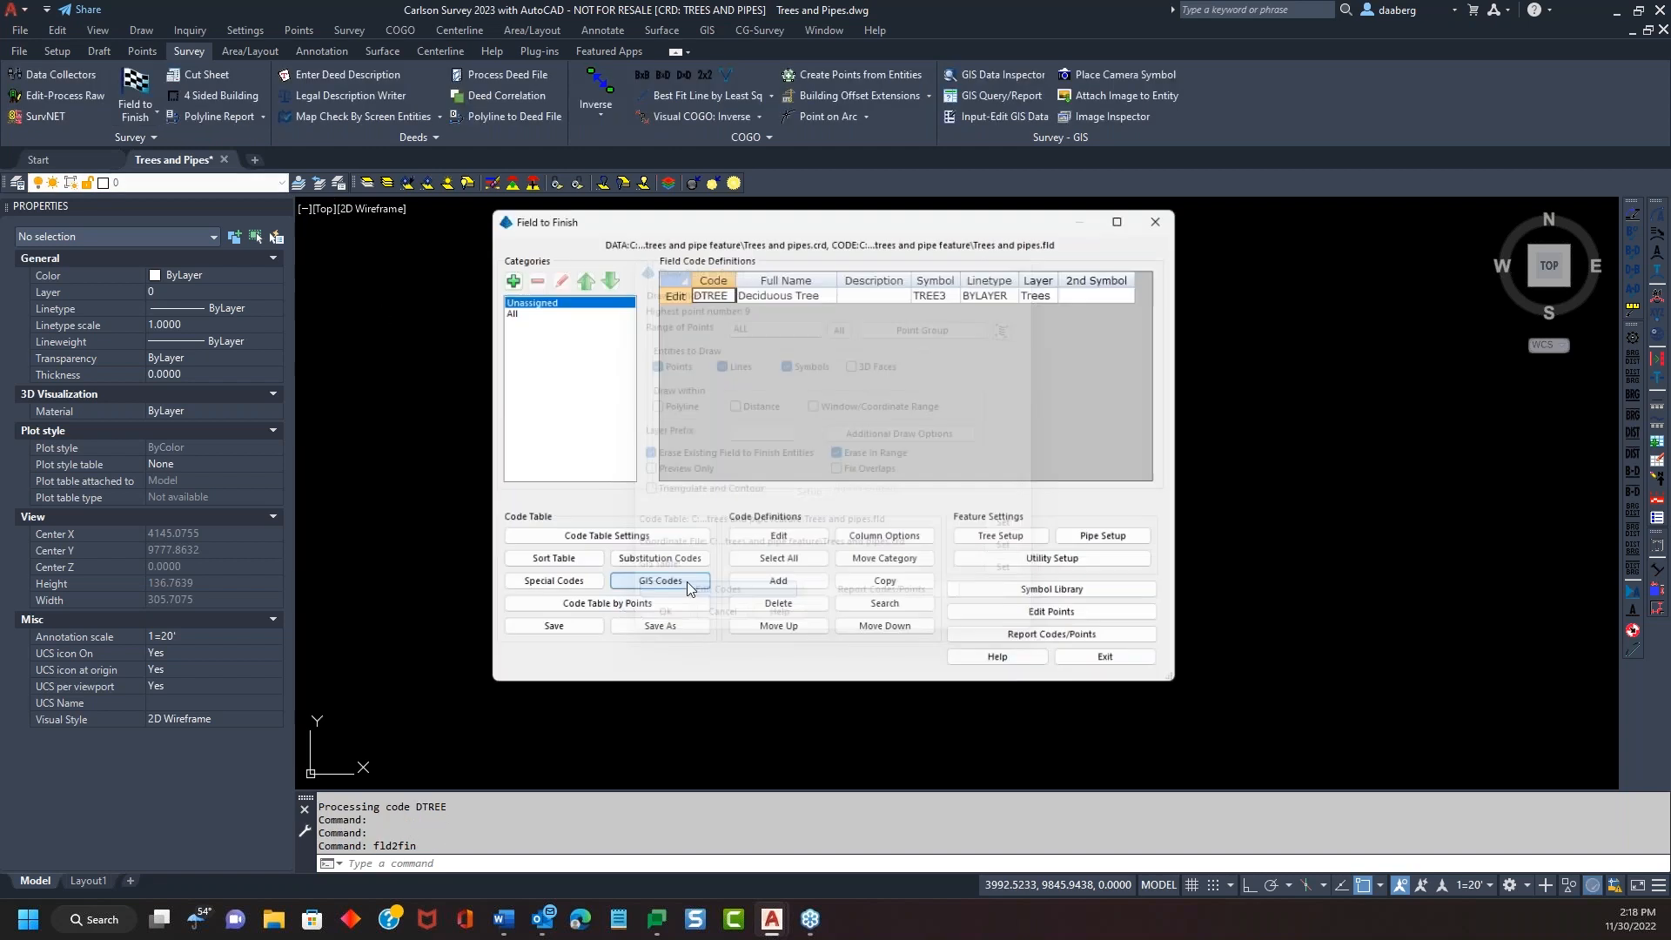
left_click_drag(879, 206, 1229, 116)
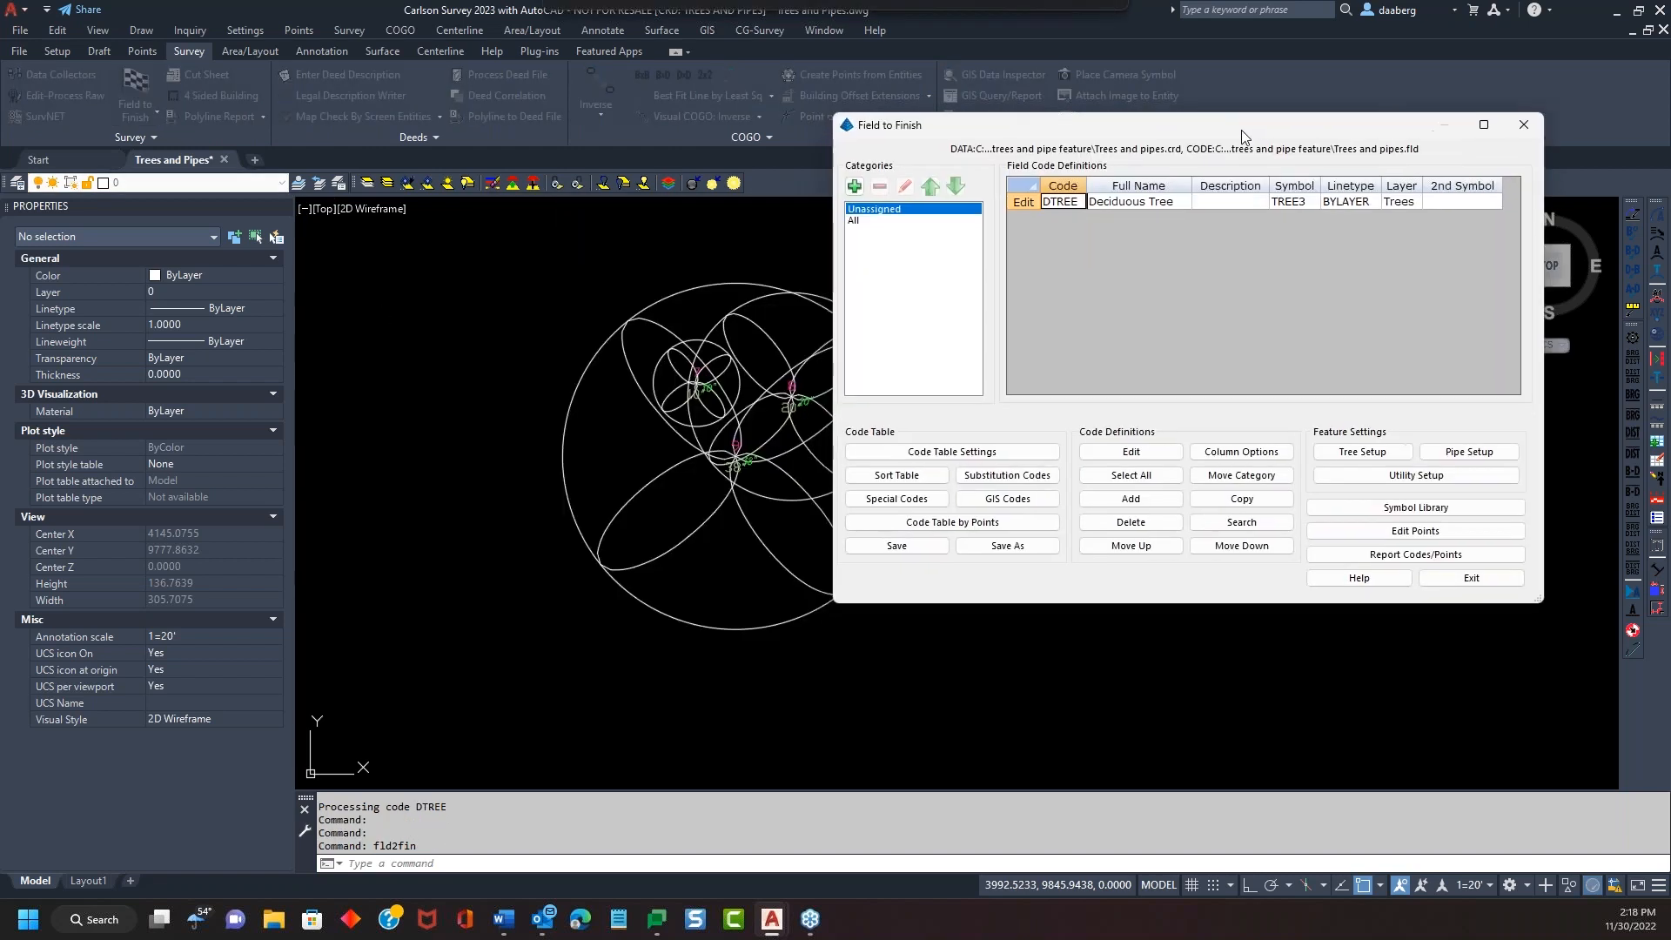
left_click(1389, 453)
left_click_drag(1199, 170, 1233, 164)
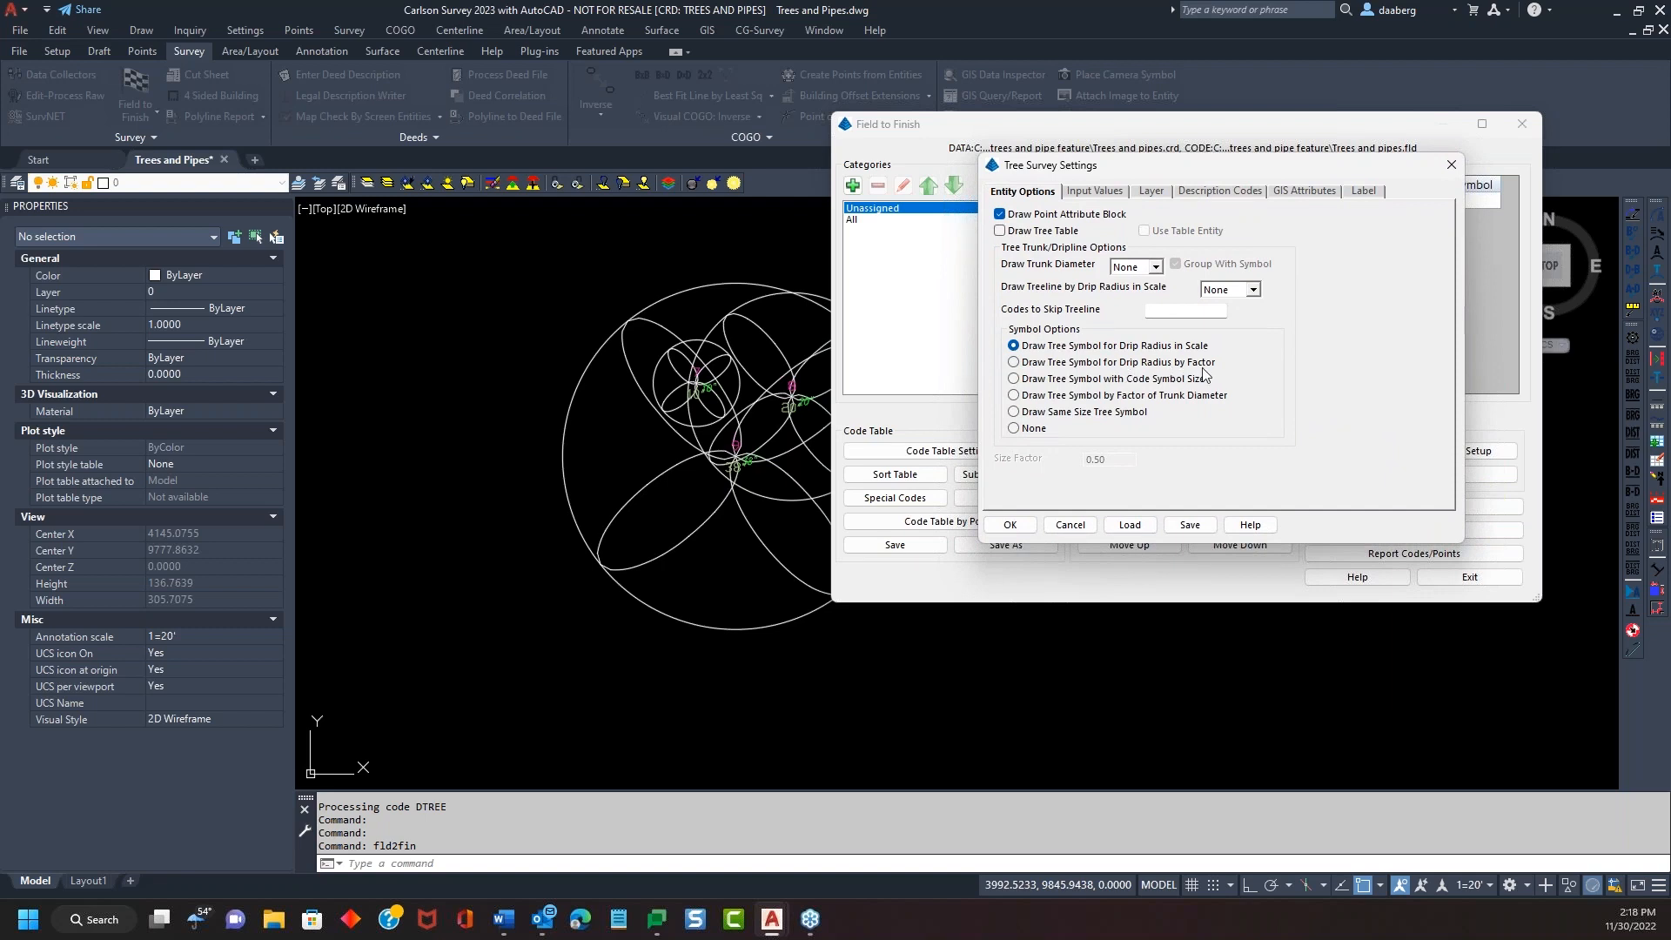
left_click(1015, 363)
left_click_drag(1087, 459, 1117, 459)
left_click(1117, 459)
left_click(1009, 524)
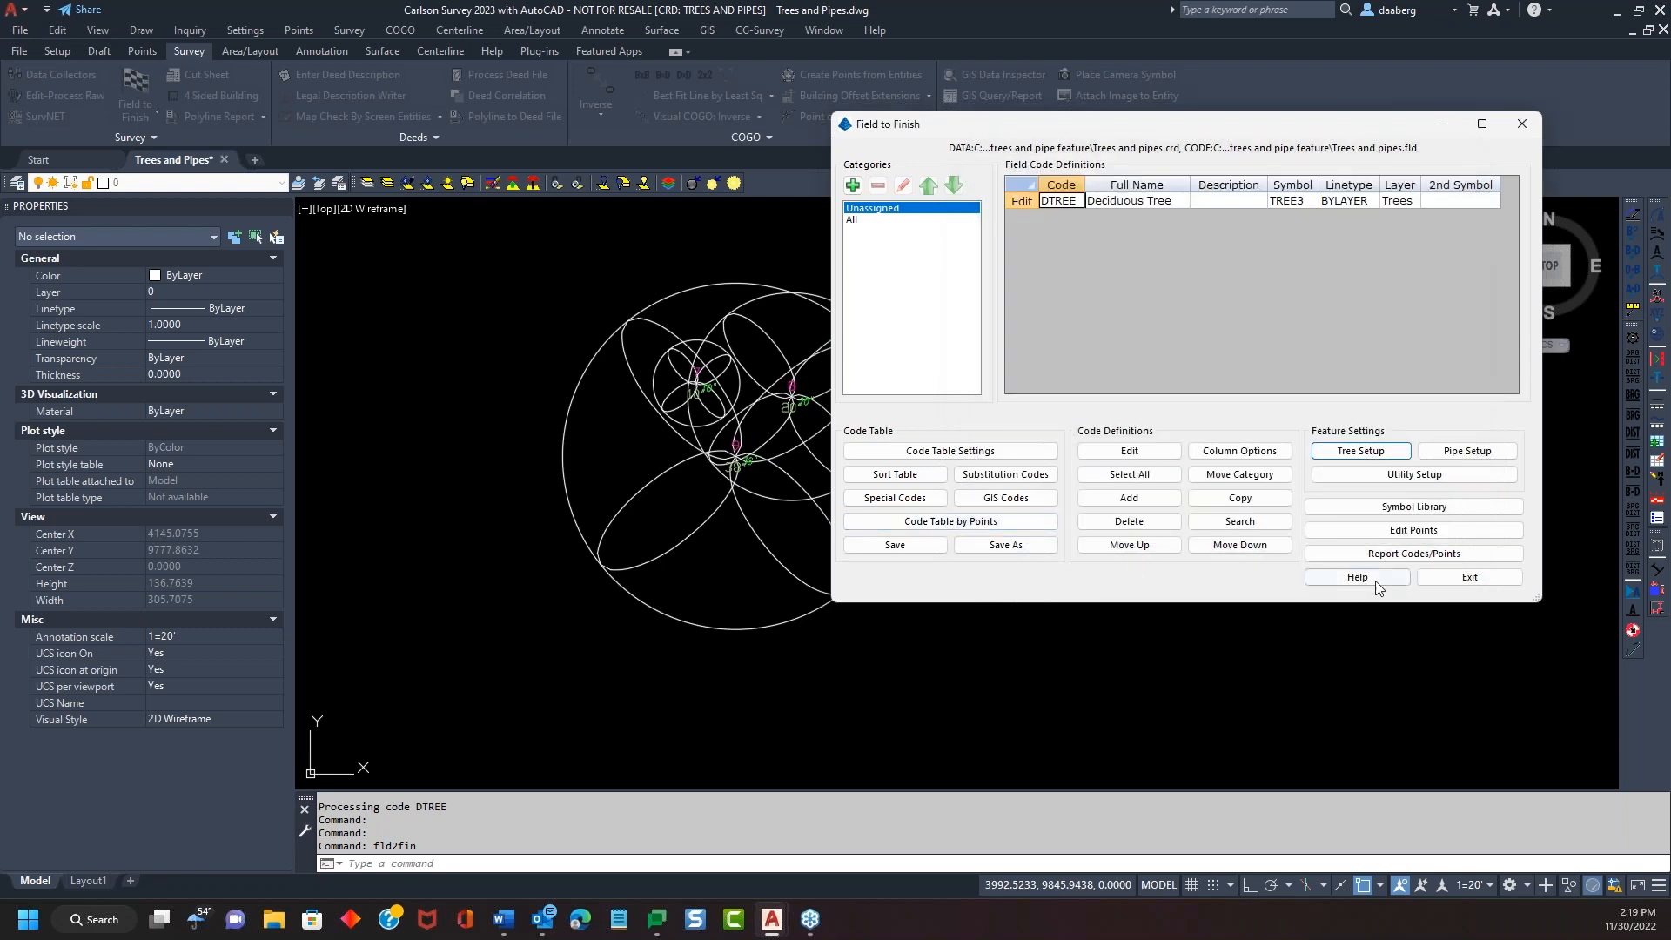
left_click(1439, 578)
Redraw the three trees with the 0.50 drip-radius symbols and zoom to inspect them
left_click(659, 624)
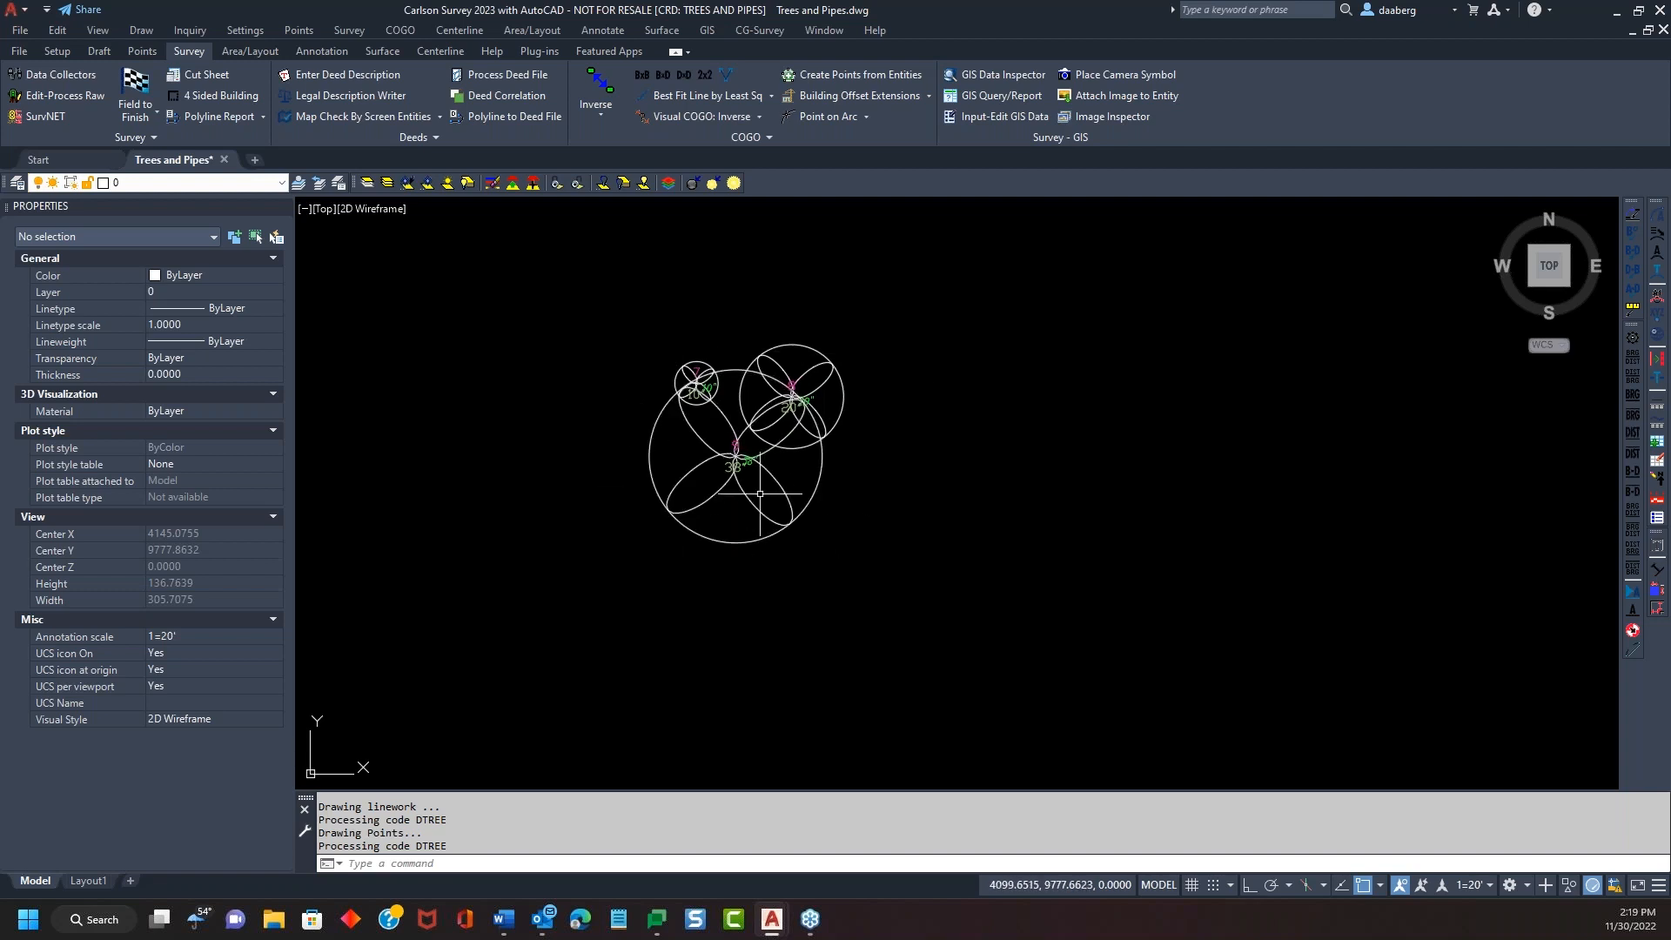
scroll(746, 453, "up", 6)
scroll(747, 457, "down", 1)
scroll(747, 457, "down", 4)
scroll(823, 522, "up", 1)
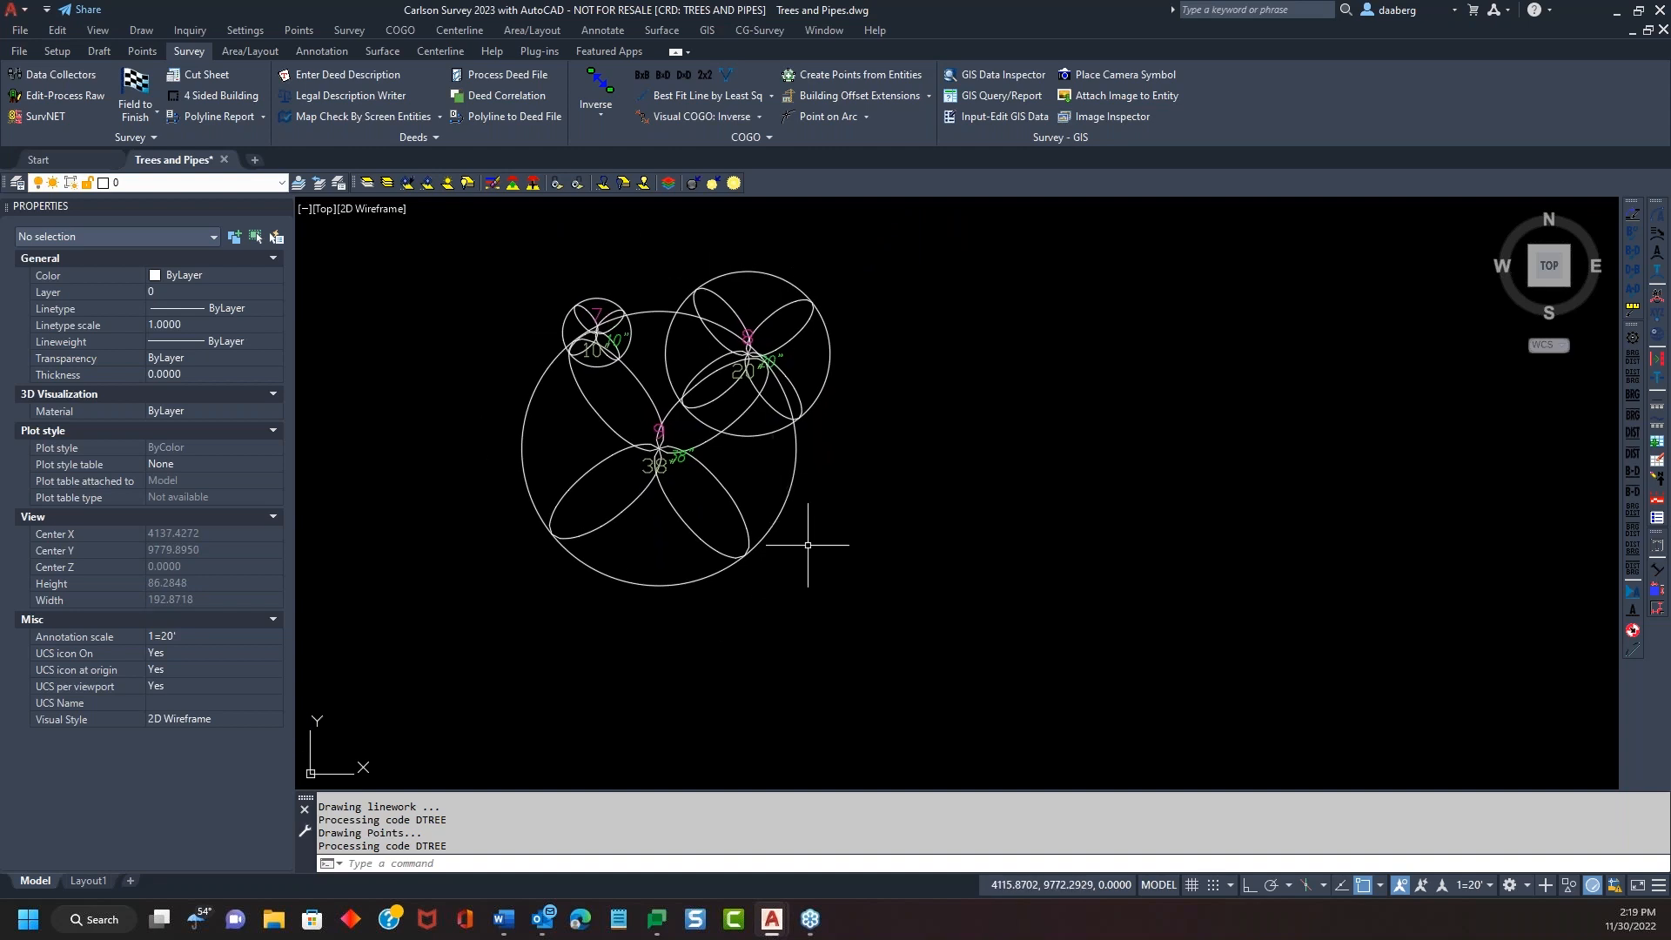
left_click(131, 92)
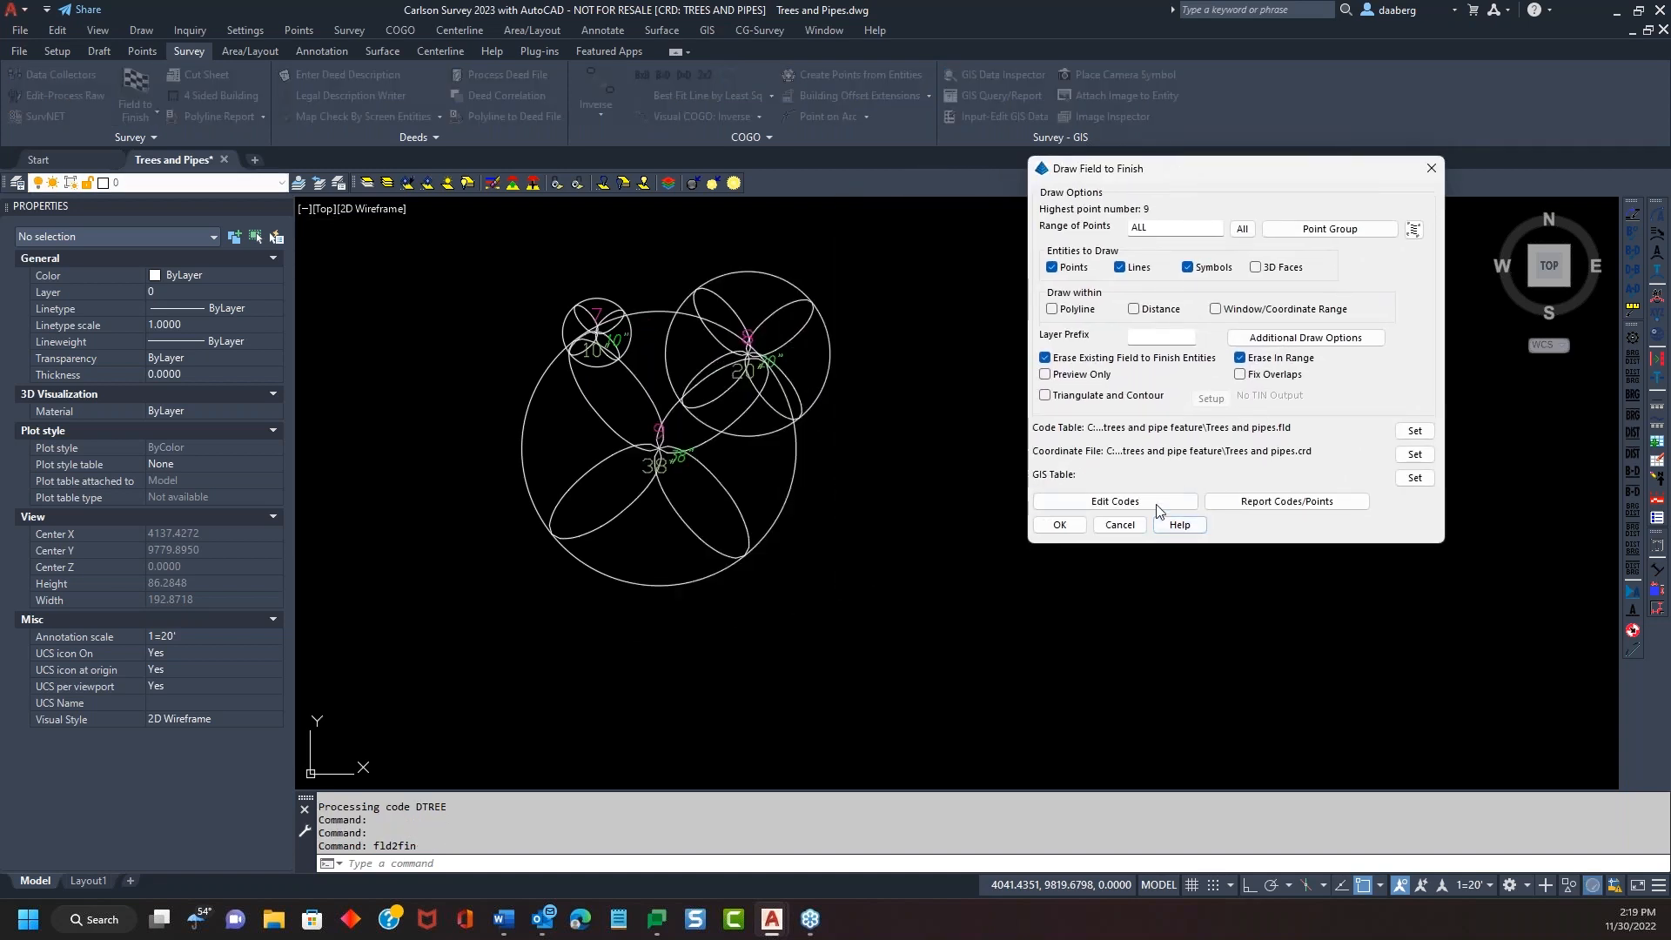
In Tree Setup, size tree symbols by factor of trunk diameter with size factor 1
left_click(1153, 503)
left_click_drag(1001, 219, 1415, 111)
left_click(1462, 442)
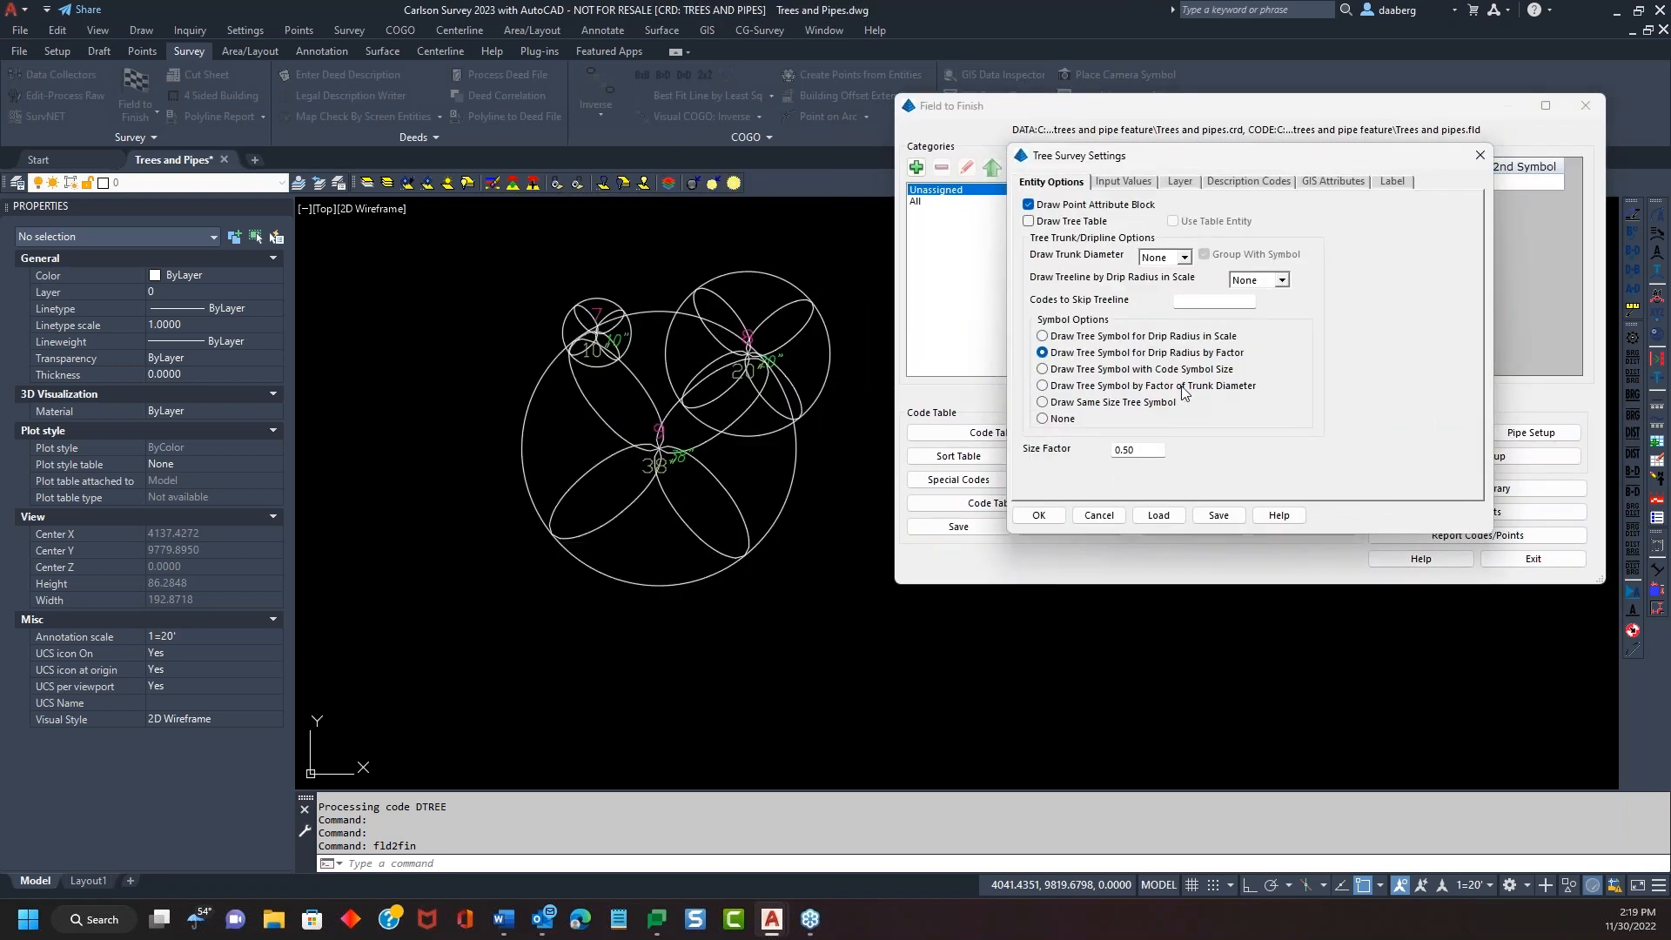
left_click(1042, 369)
left_click_drag(1224, 154, 1254, 141)
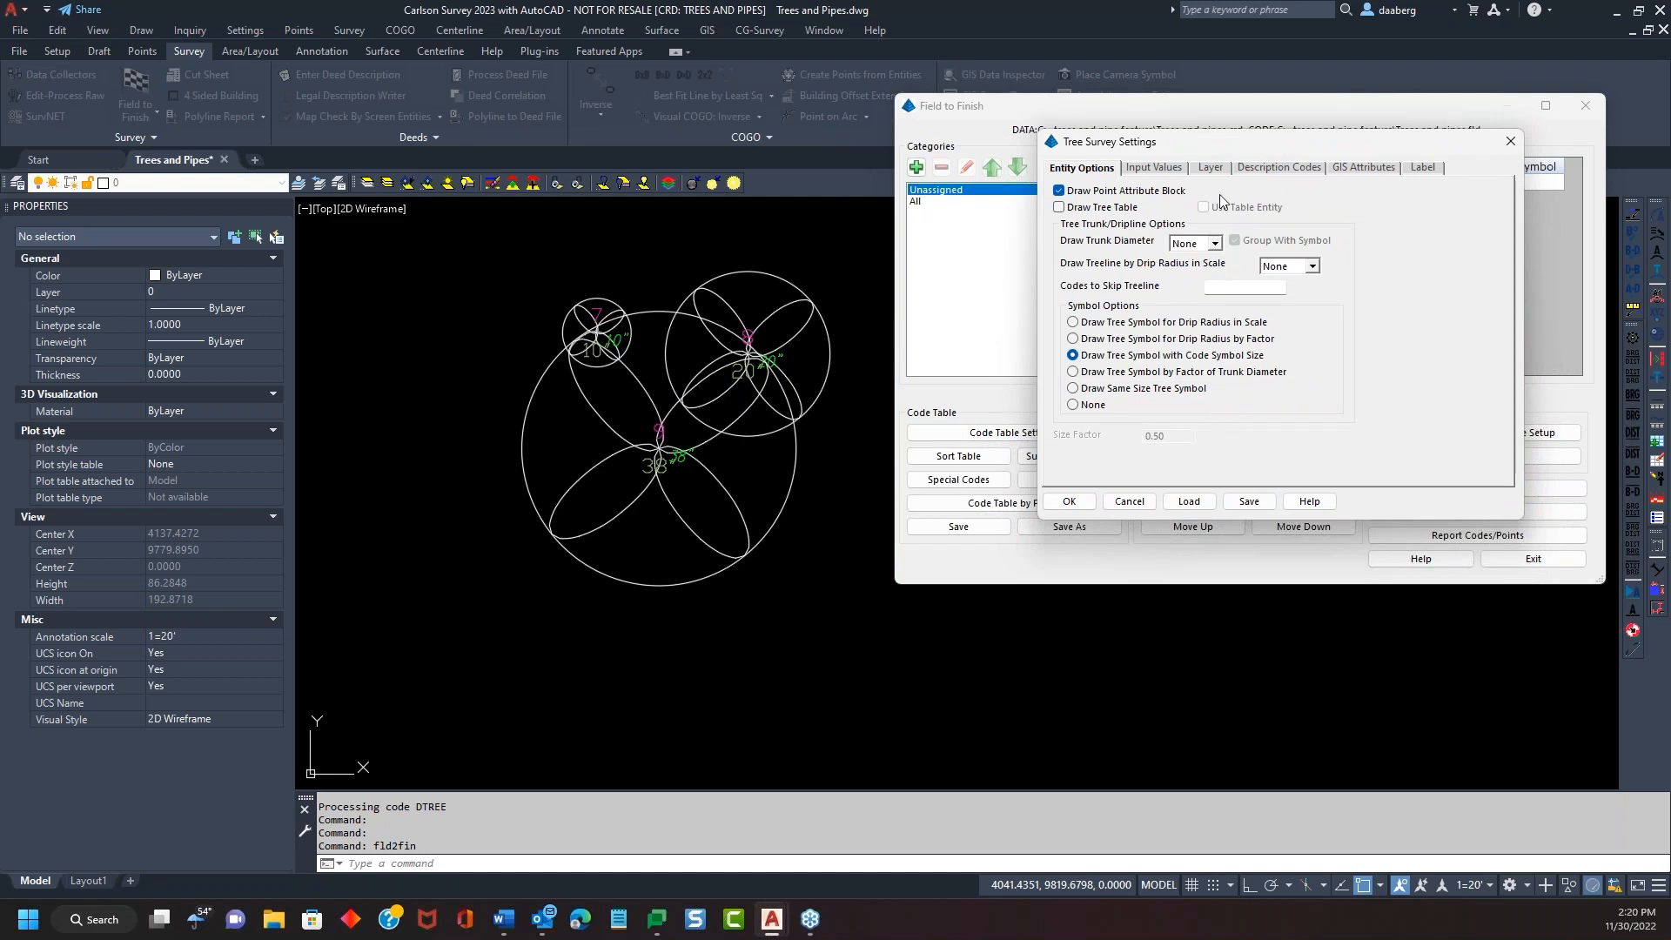
mouse_move(1216, 148)
left_mouse_down()
mouse_move(1214, 261)
mouse_move(1197, 129)
left_mouse_up()
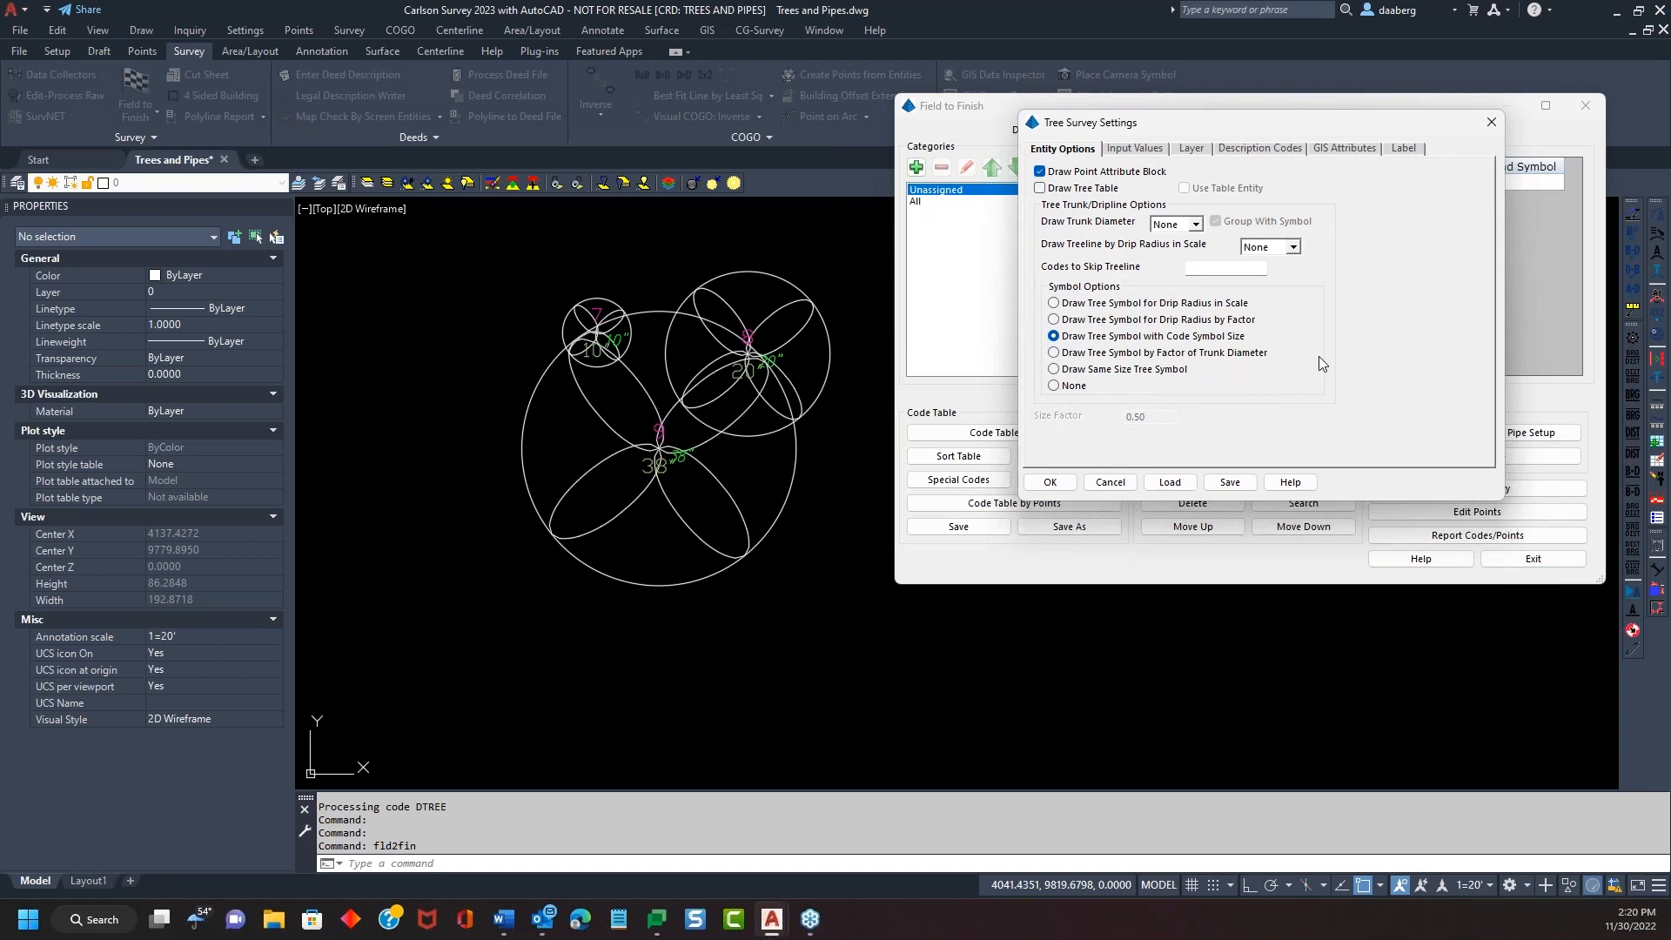
left_click(1054, 354)
left_click_drag(1151, 420, 1104, 416)
type("1")
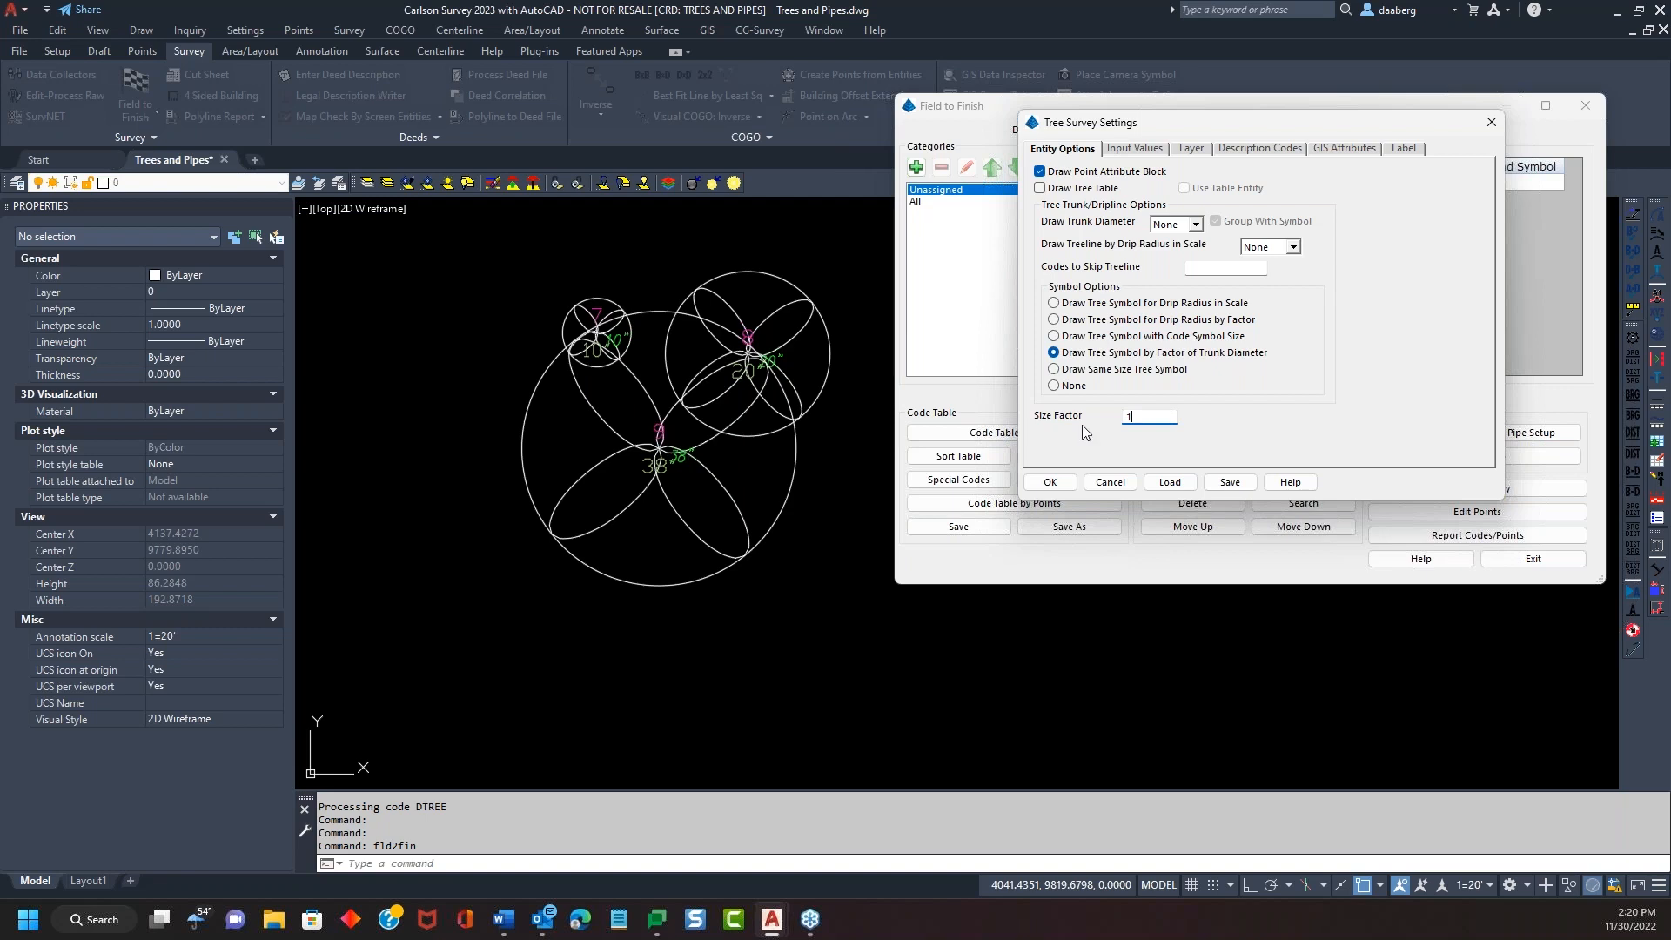
left_click(1063, 483)
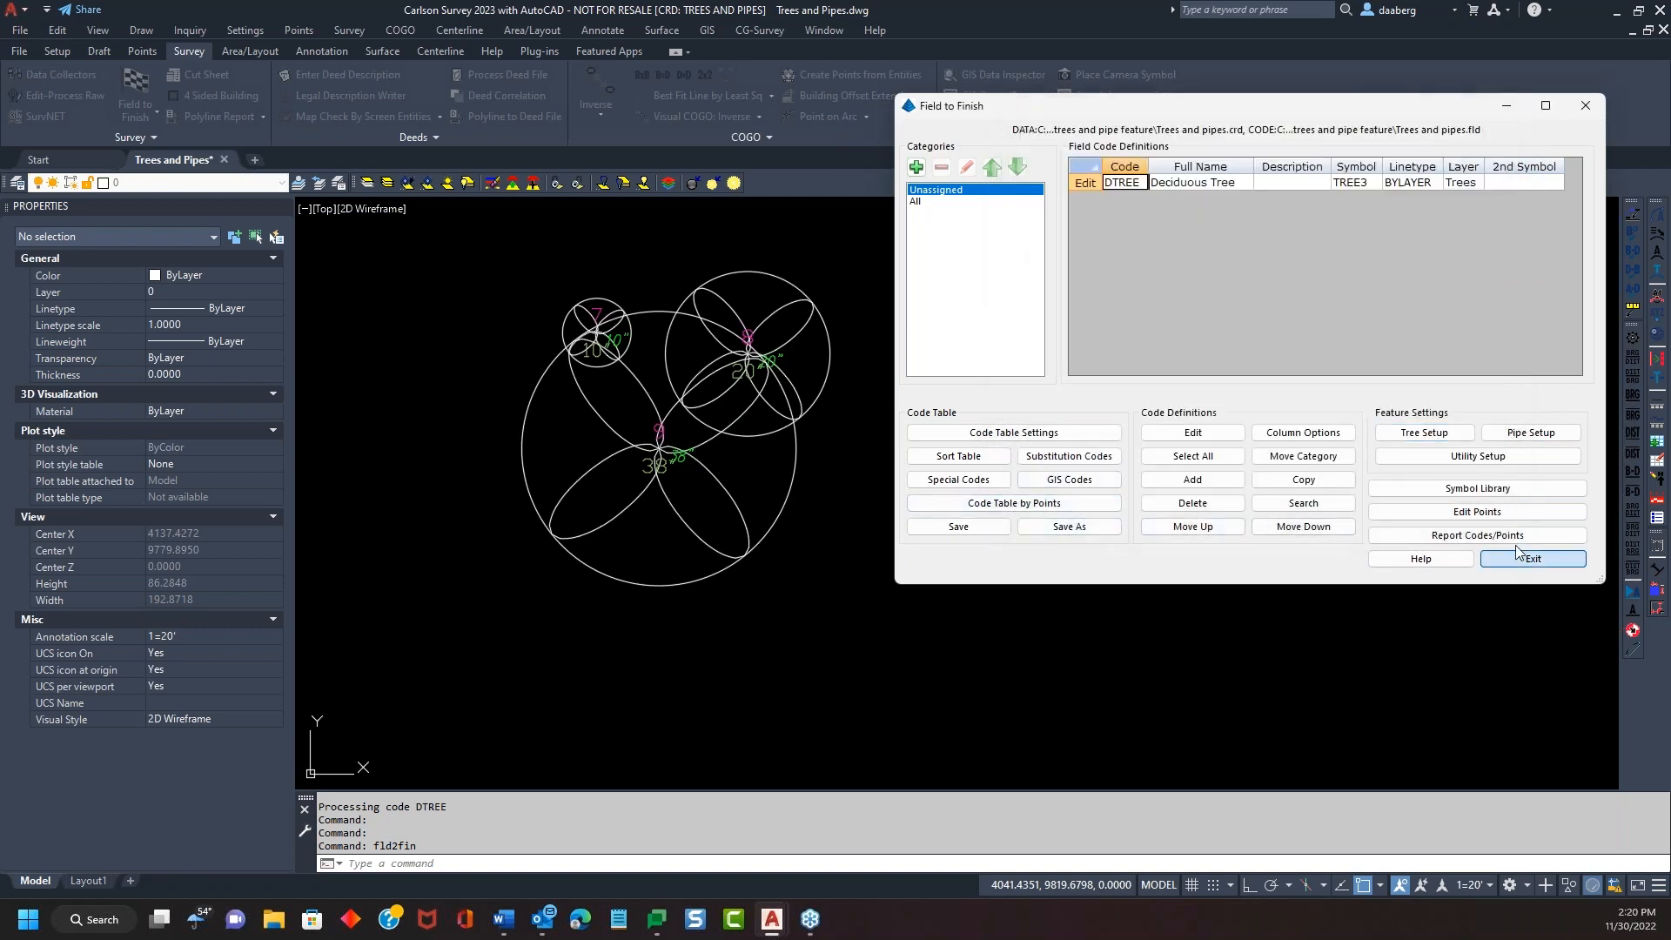
left_click(1520, 558)
Redraw the trees with trunk-diameter sizing and select the large symbol to inspect it
left_click(658, 621)
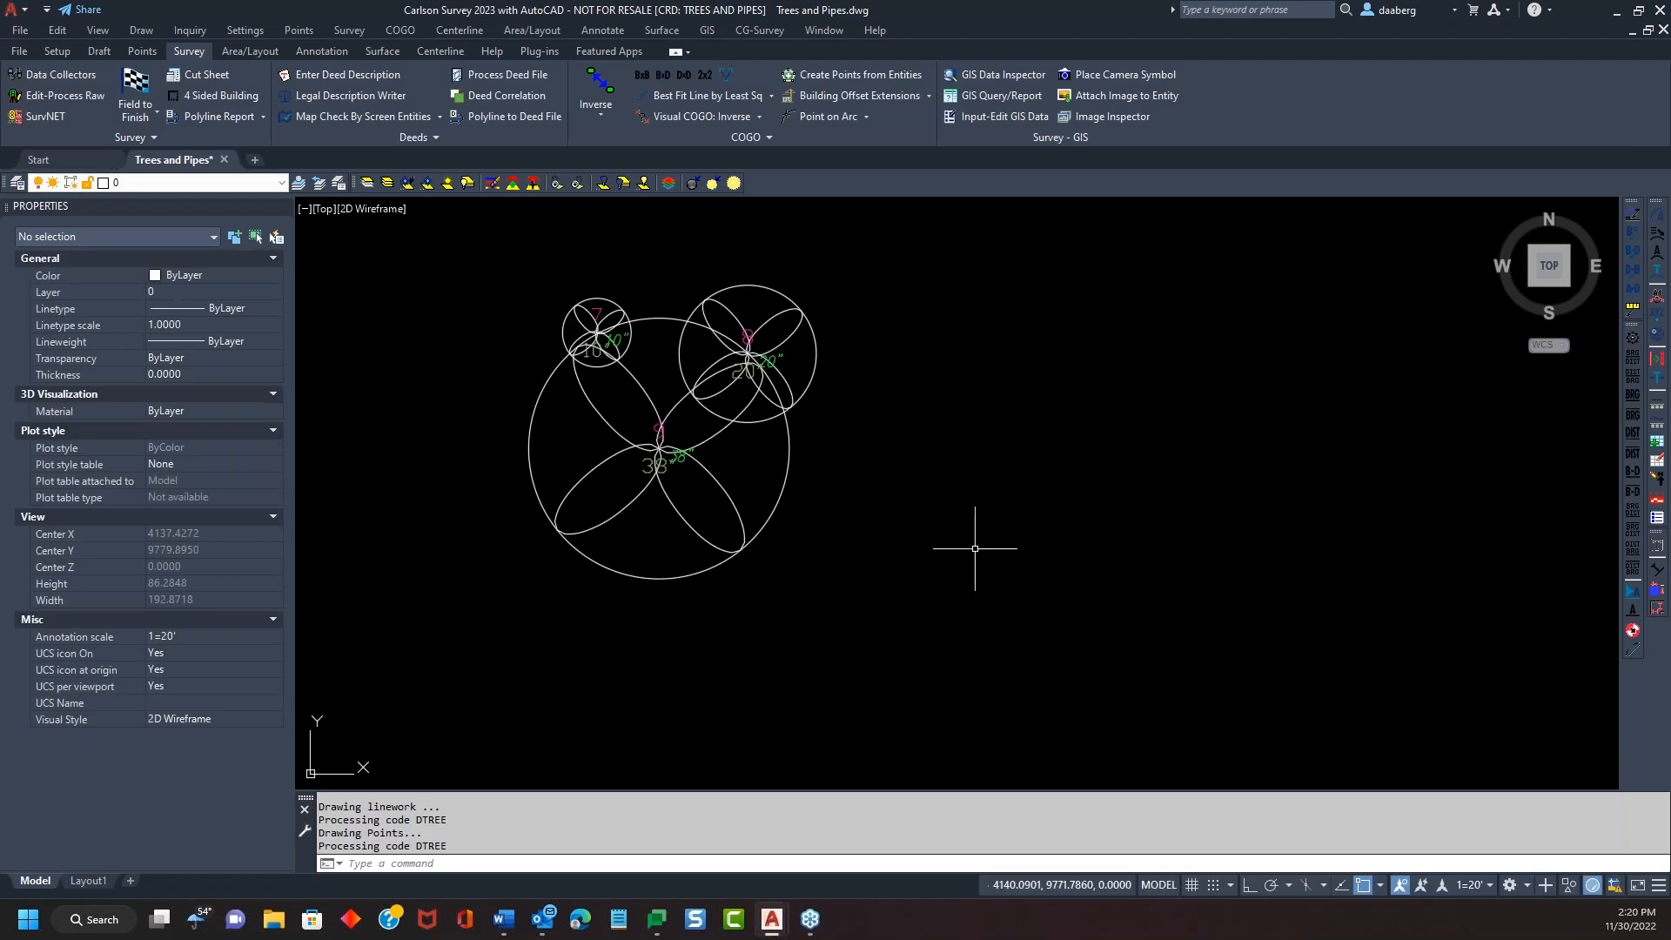
left_click(792, 452)
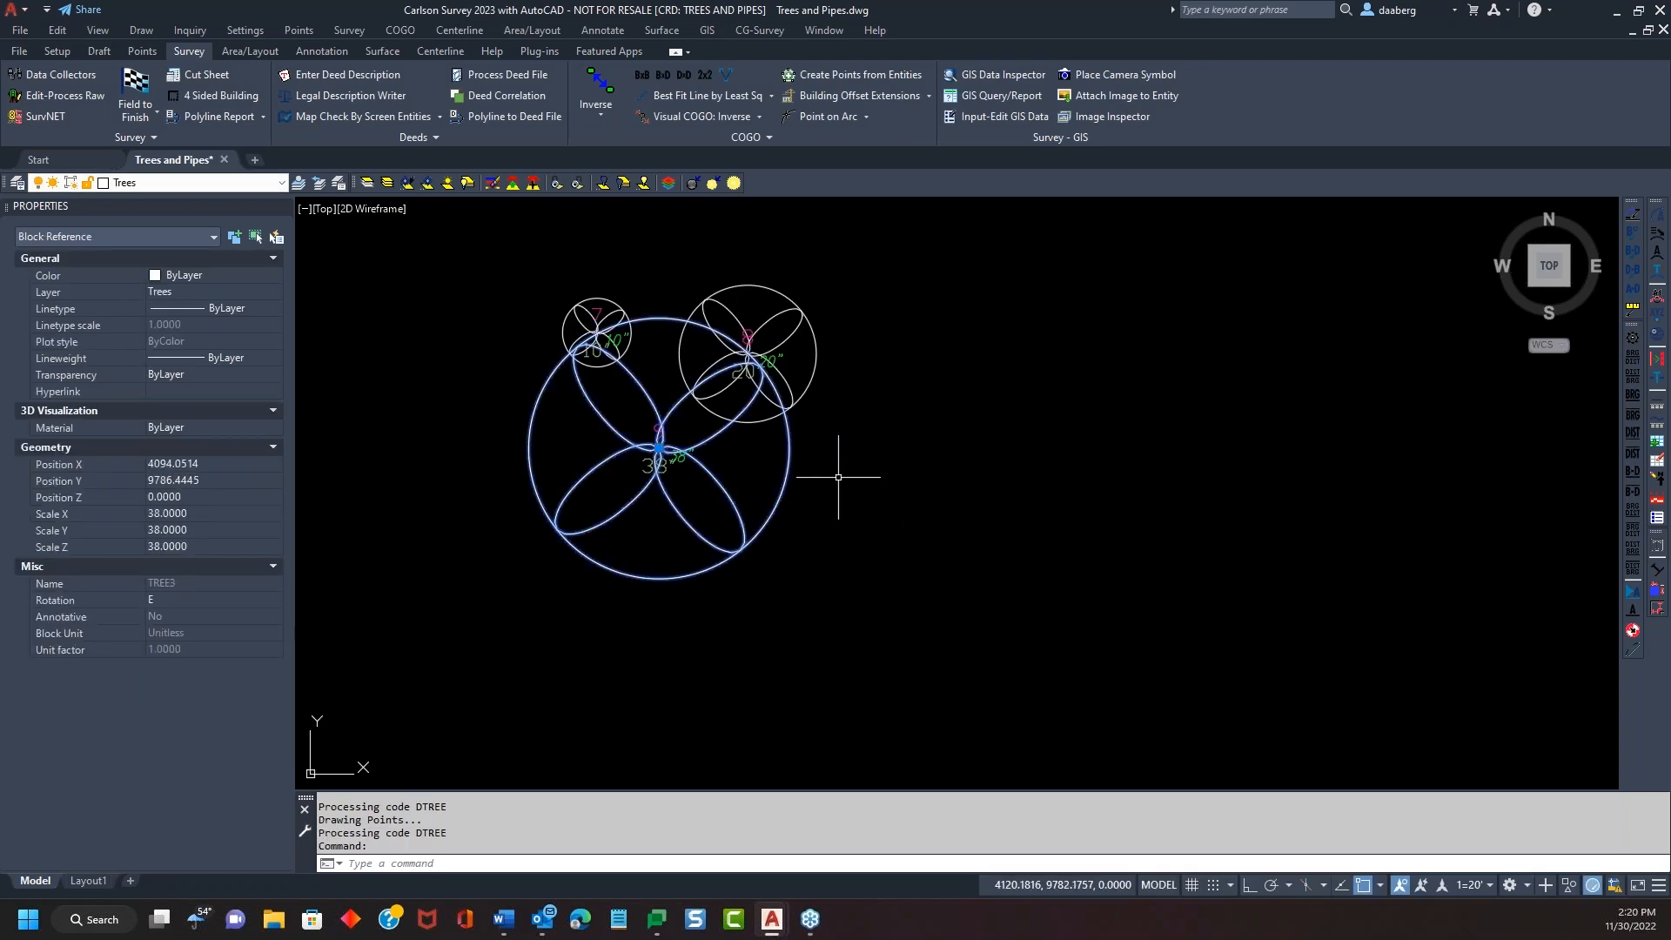
key("Escape")
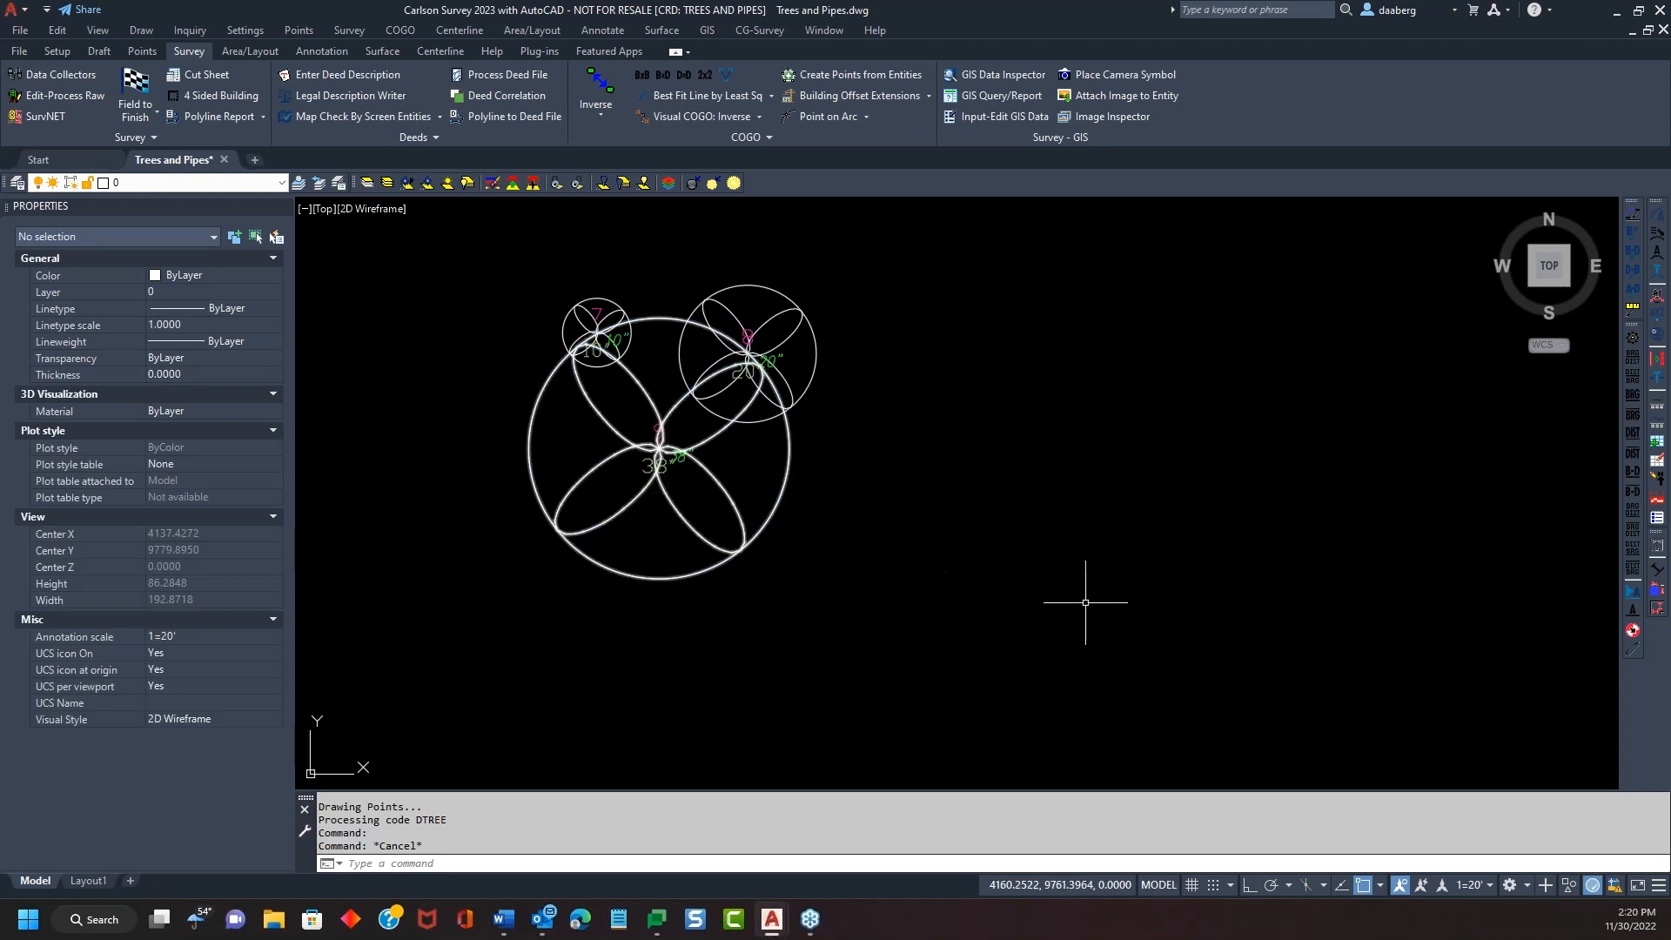
Use Inverse from point 9 to the large circle: 19.0 at S 79°33'11" E
type("I")
key("Return")
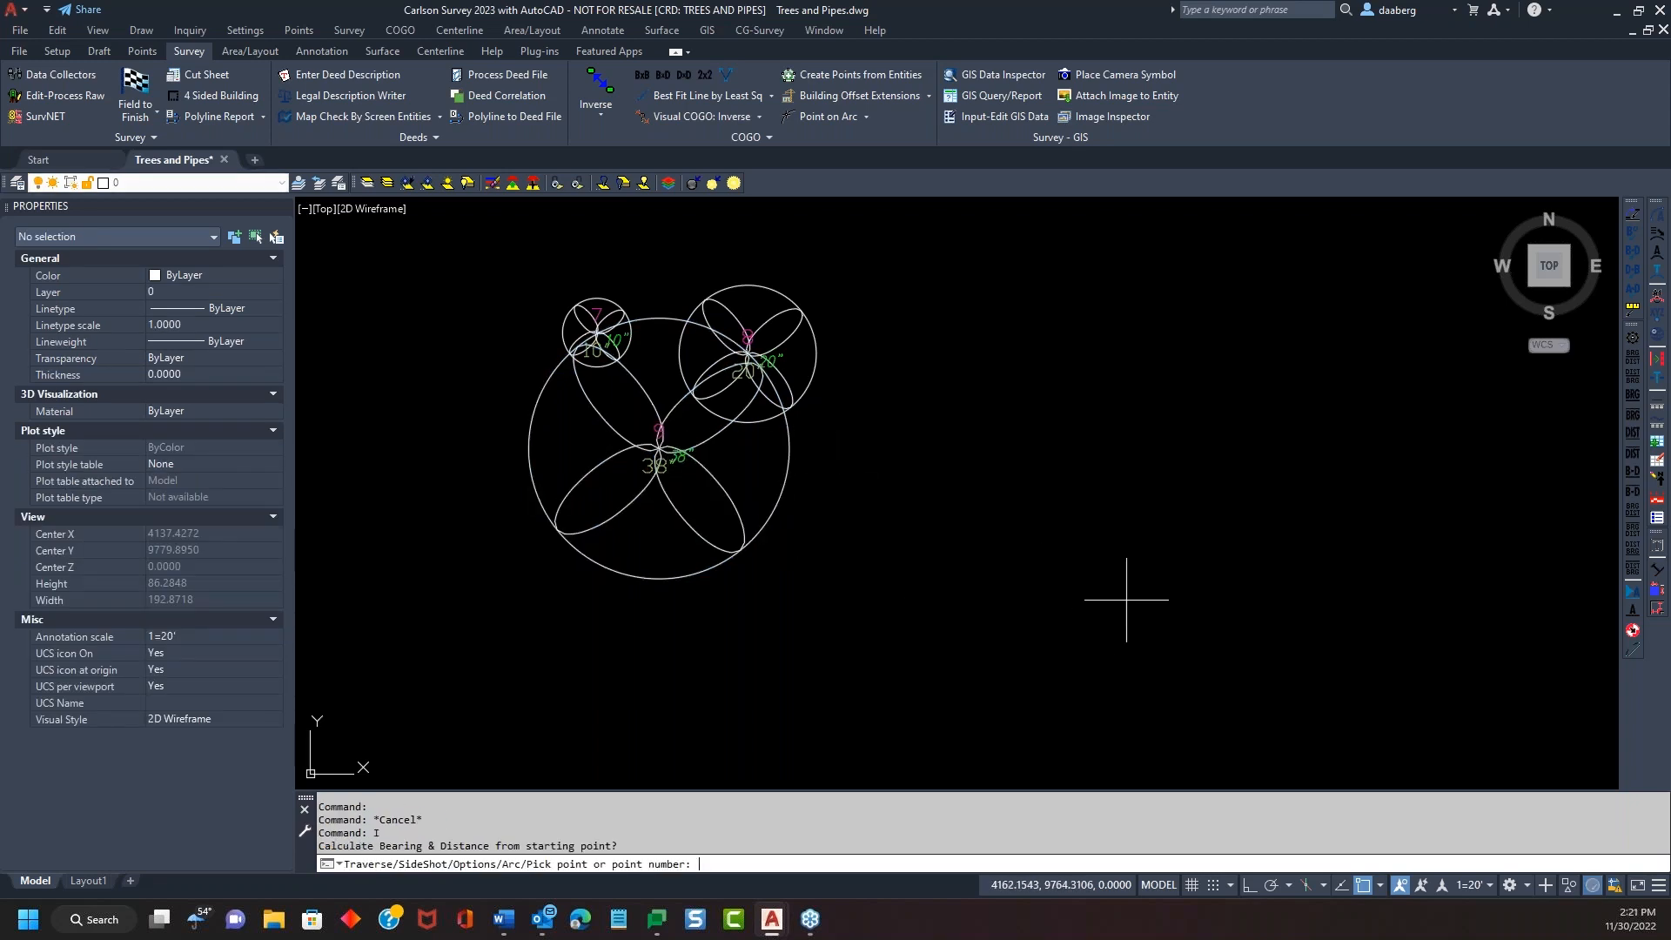
type("9")
key("Return")
type("nea")
key("Return")
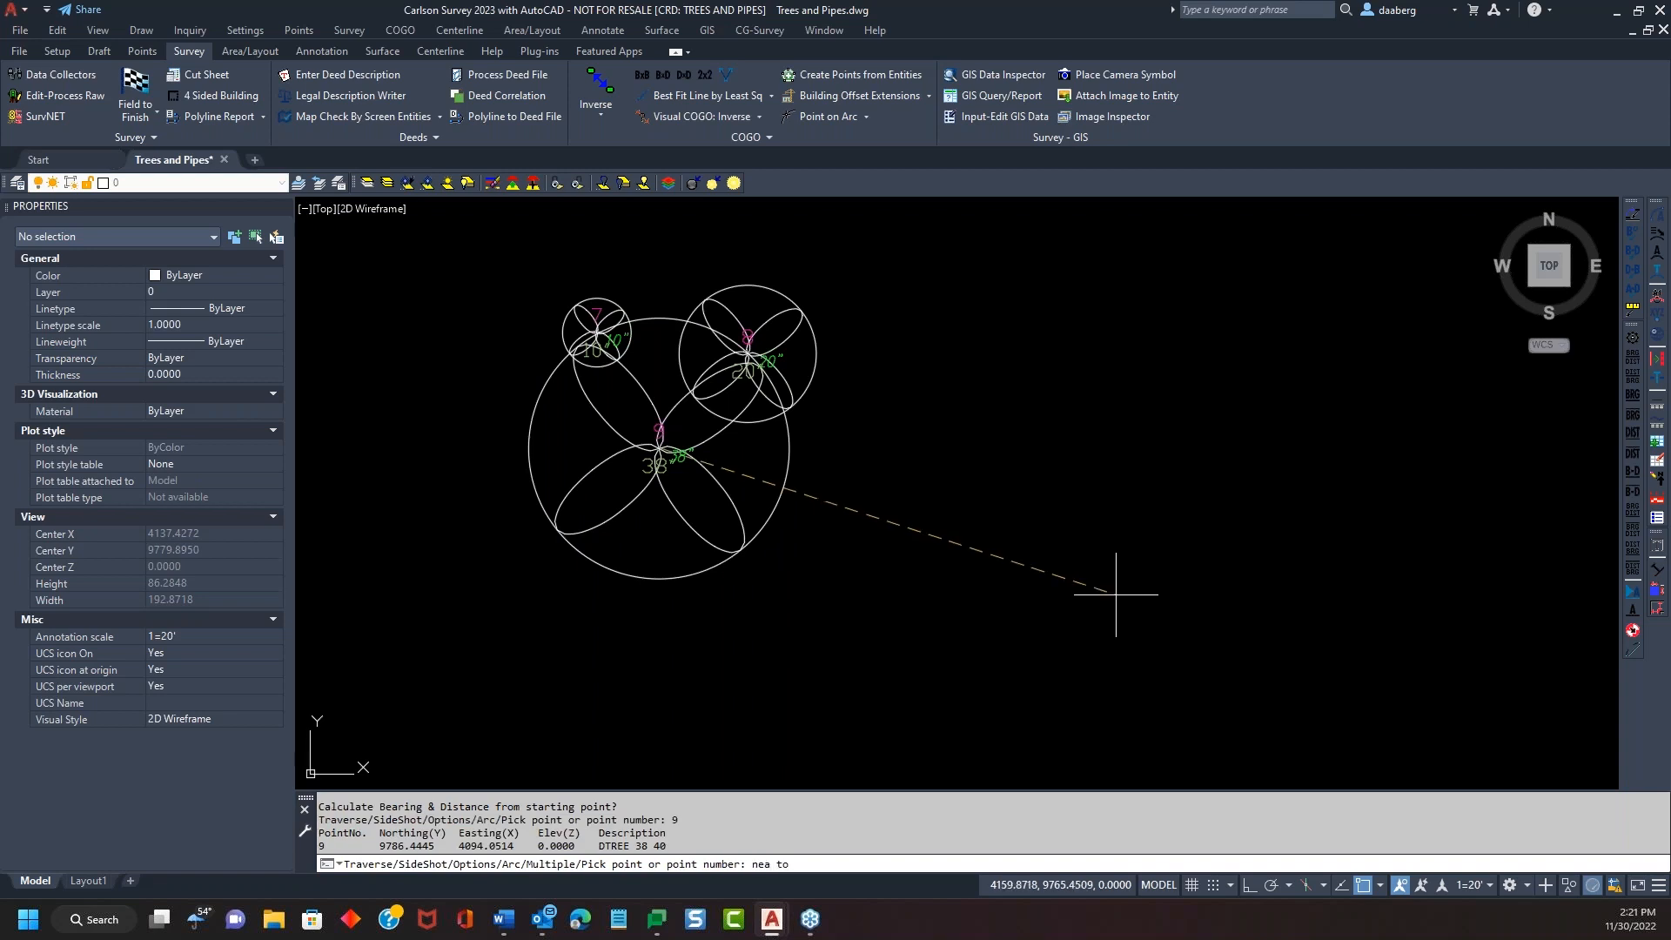
left_click(783, 477)
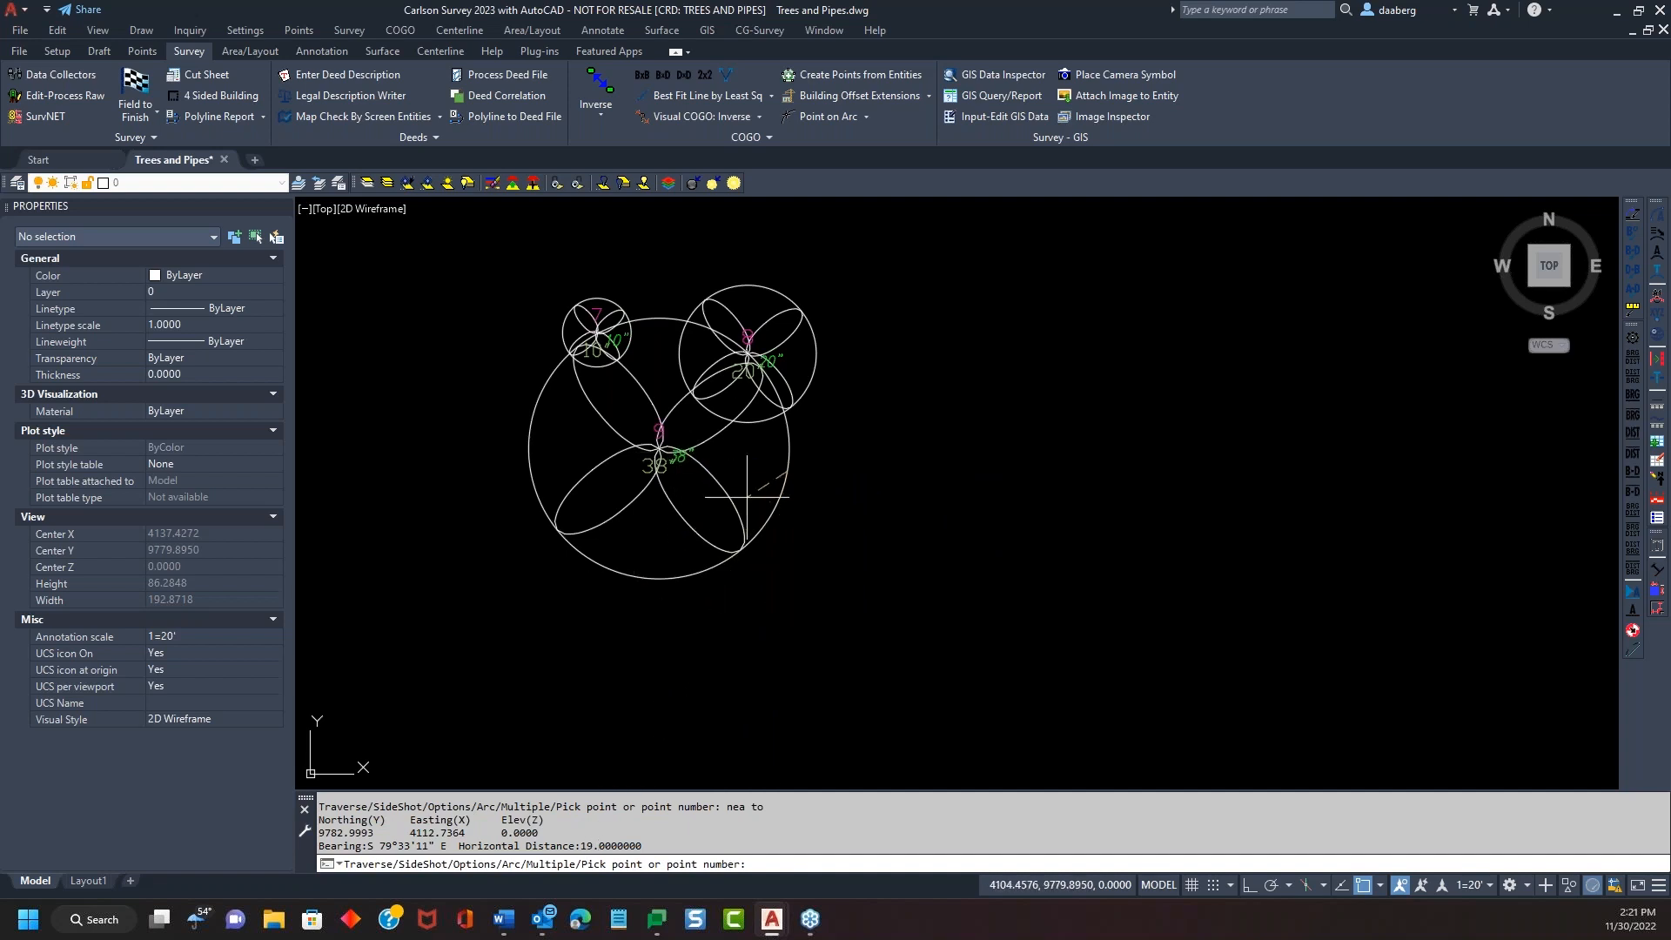
key("Return")
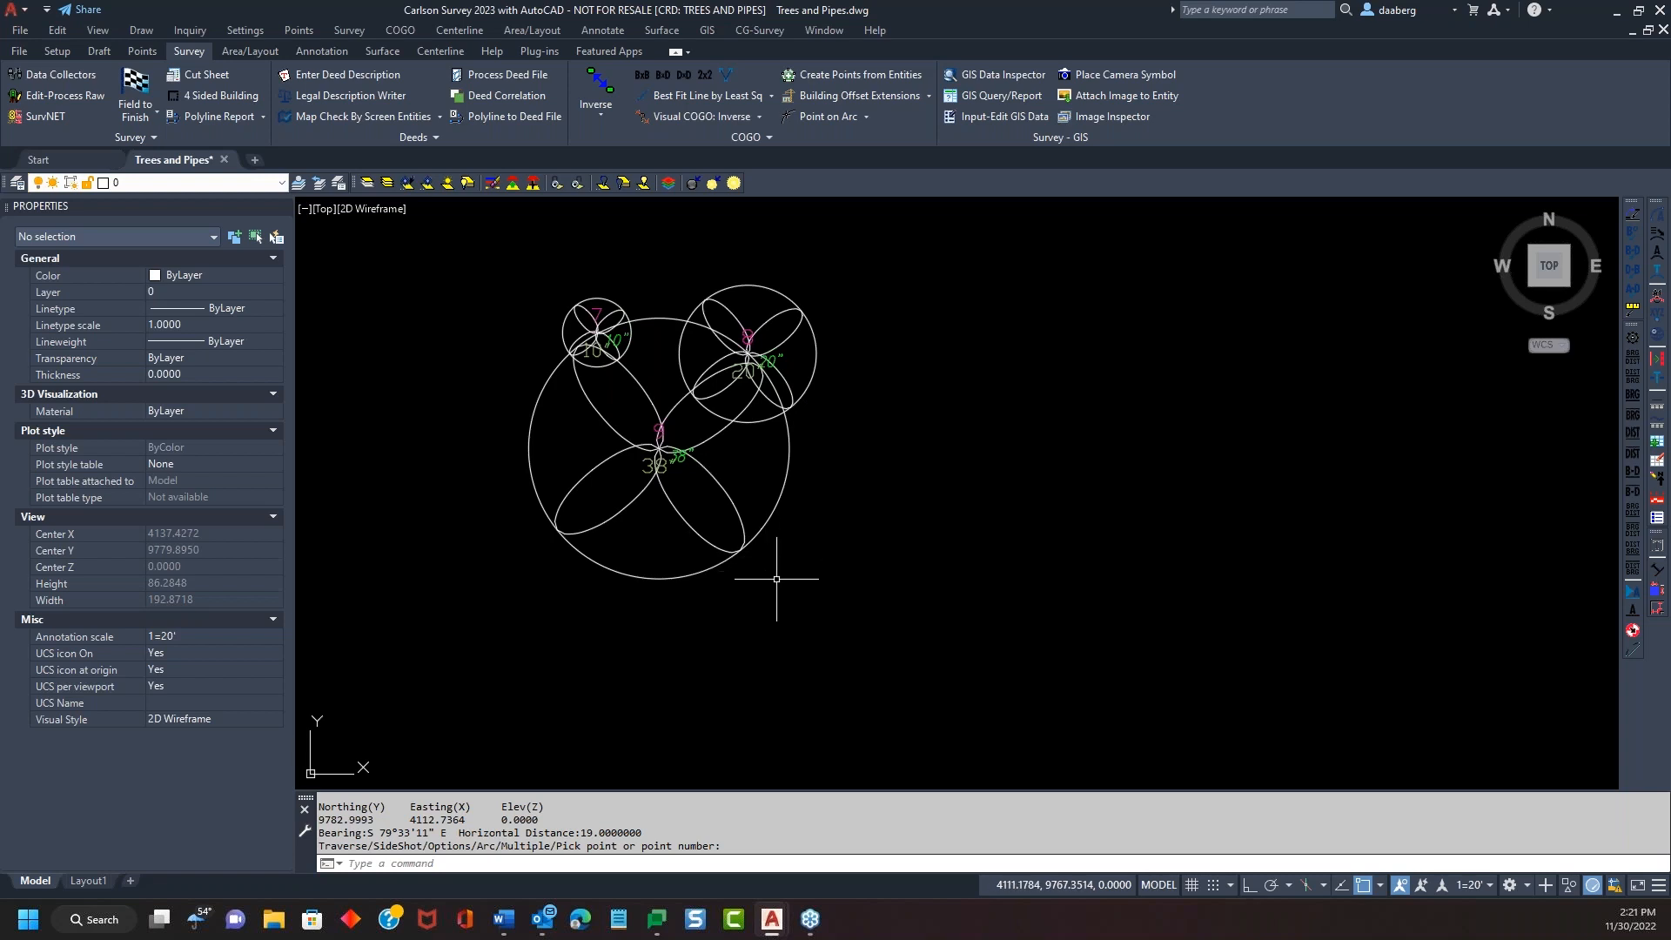
middle_click_drag(777, 575, 801, 604)
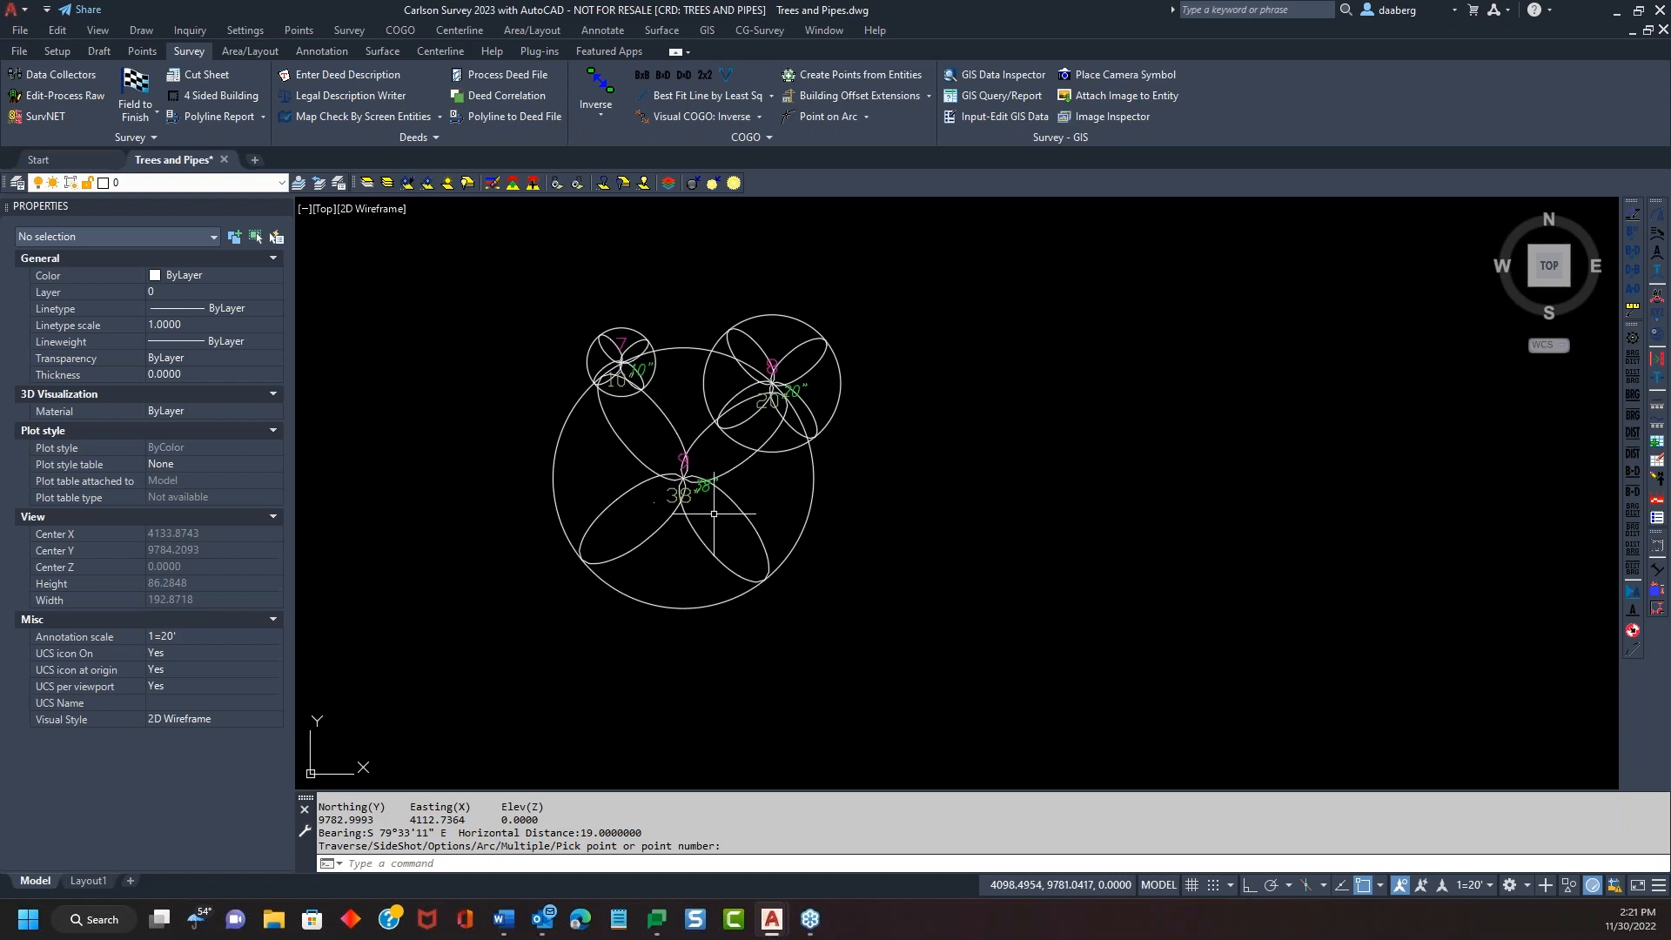
double_click(682, 475)
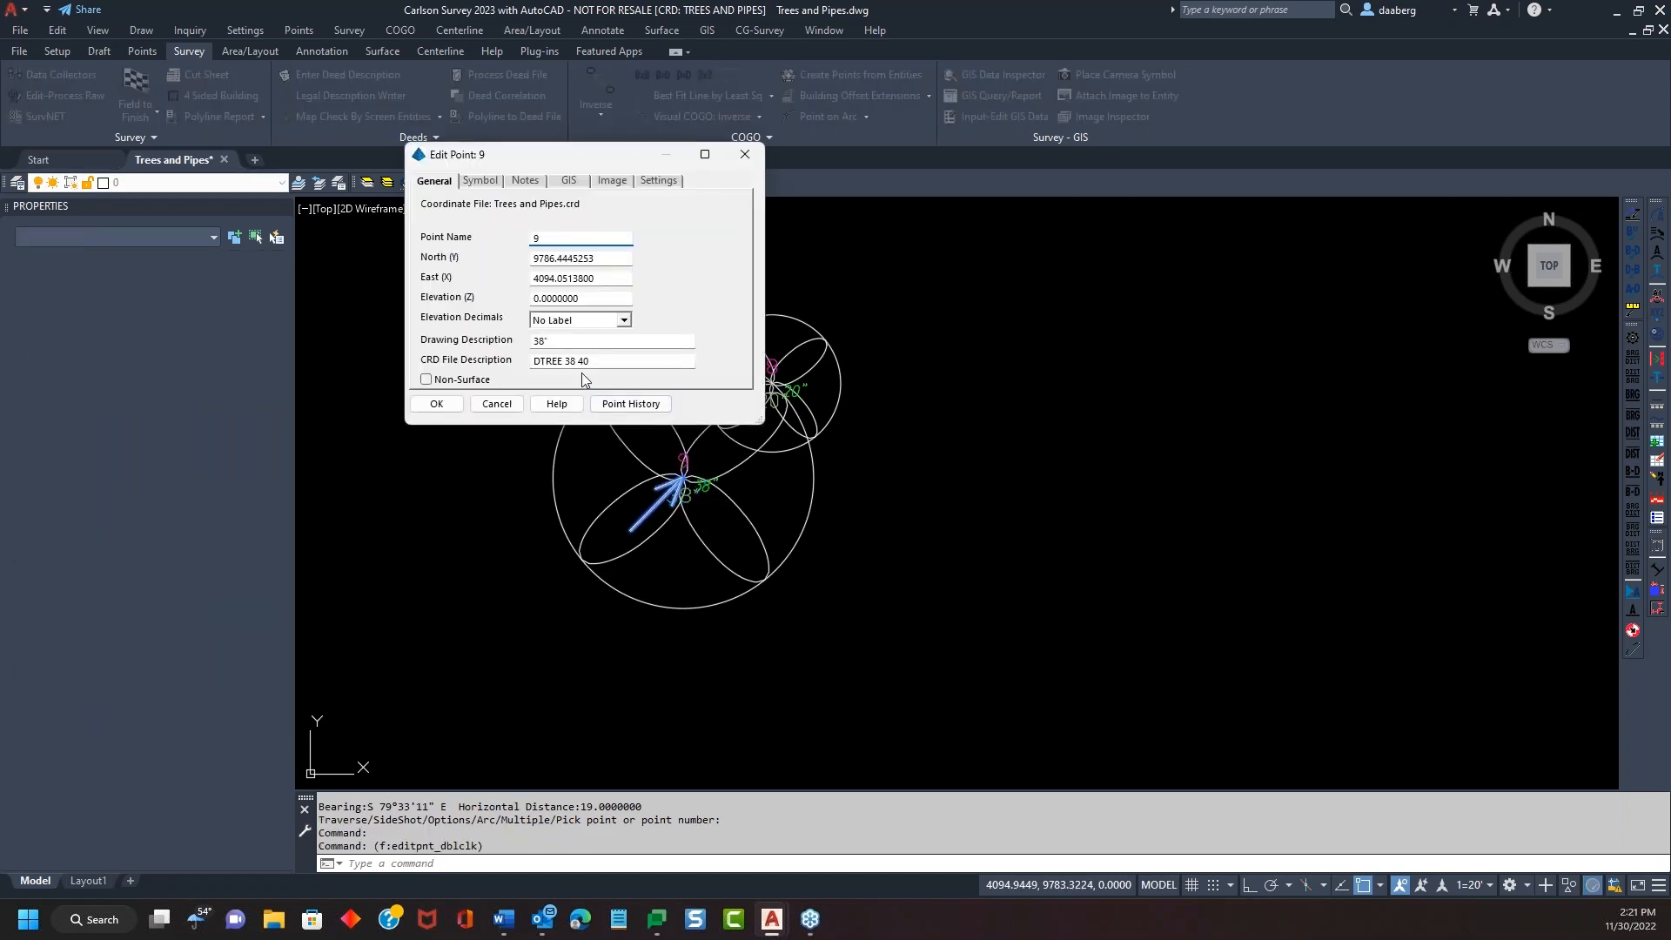
double_click(581, 360)
left_click(495, 404)
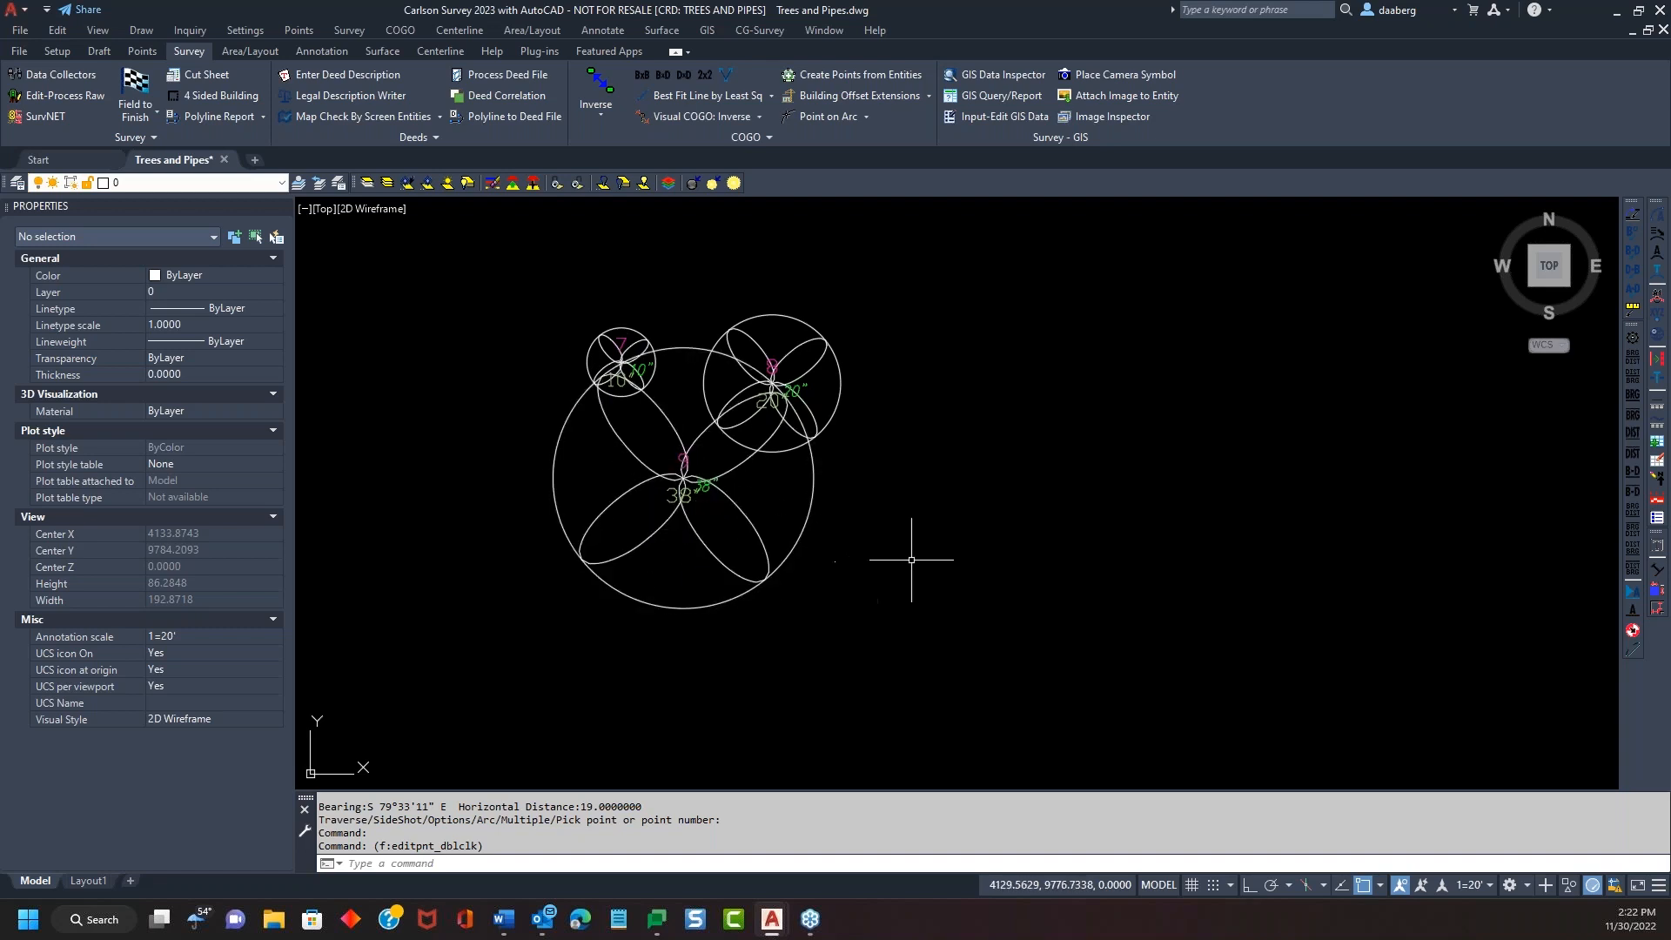
In Tree Setup, keep trunk-diameter sizing, set size factor to .5, and exit code editing
left_click(144, 96)
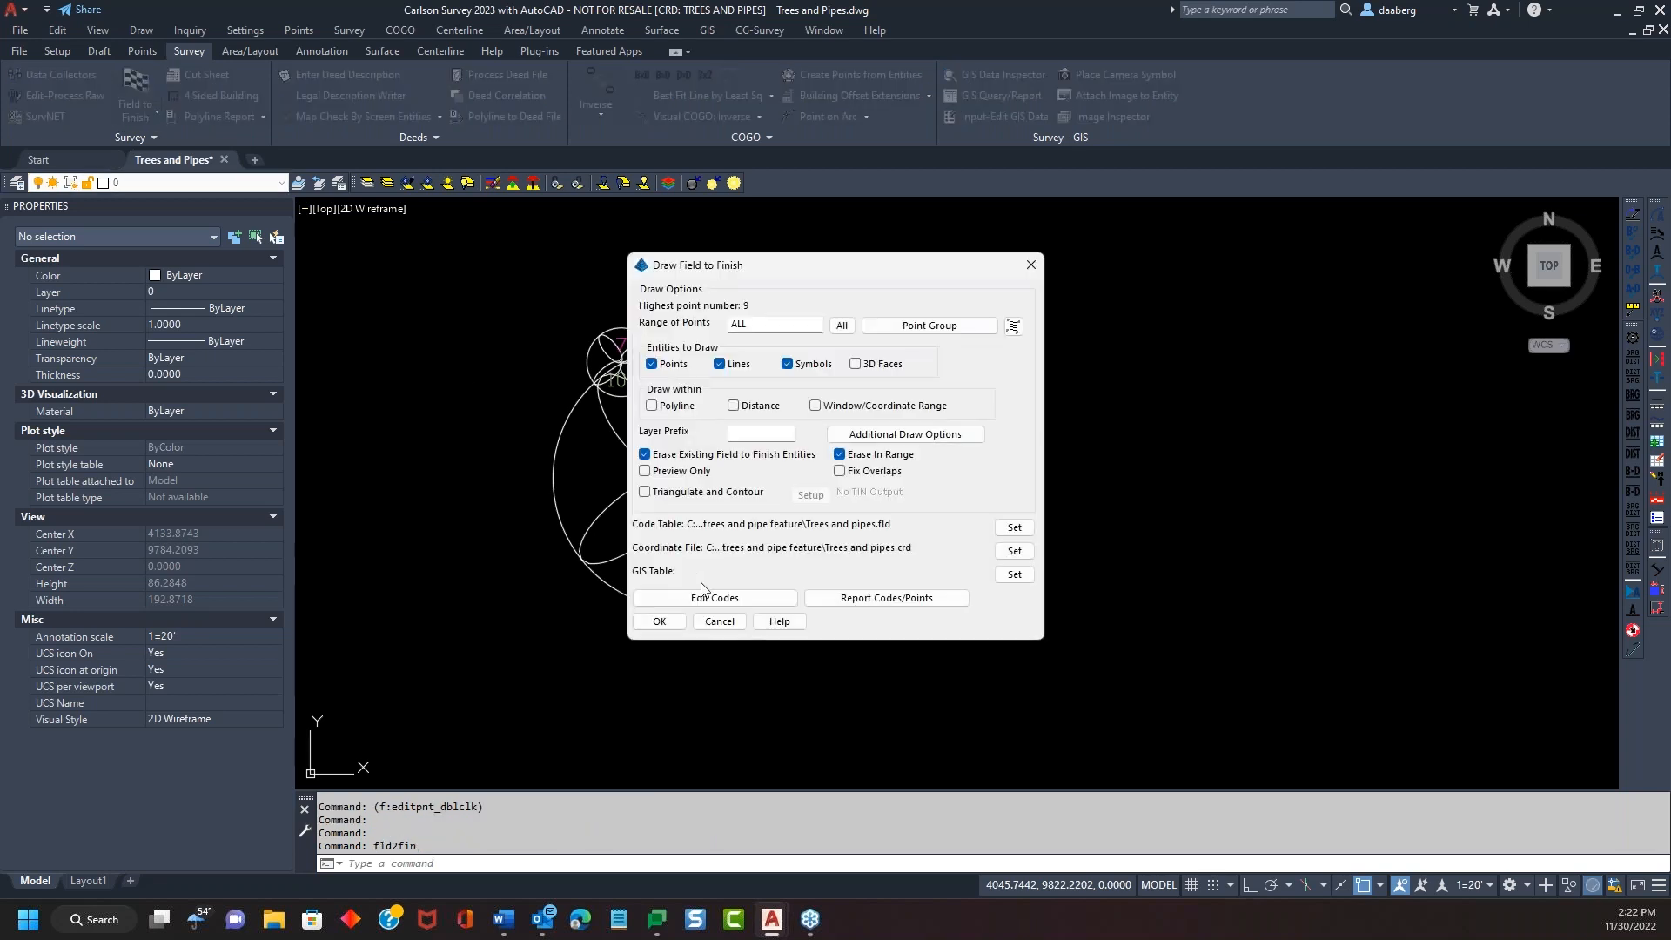
left_click(733, 600)
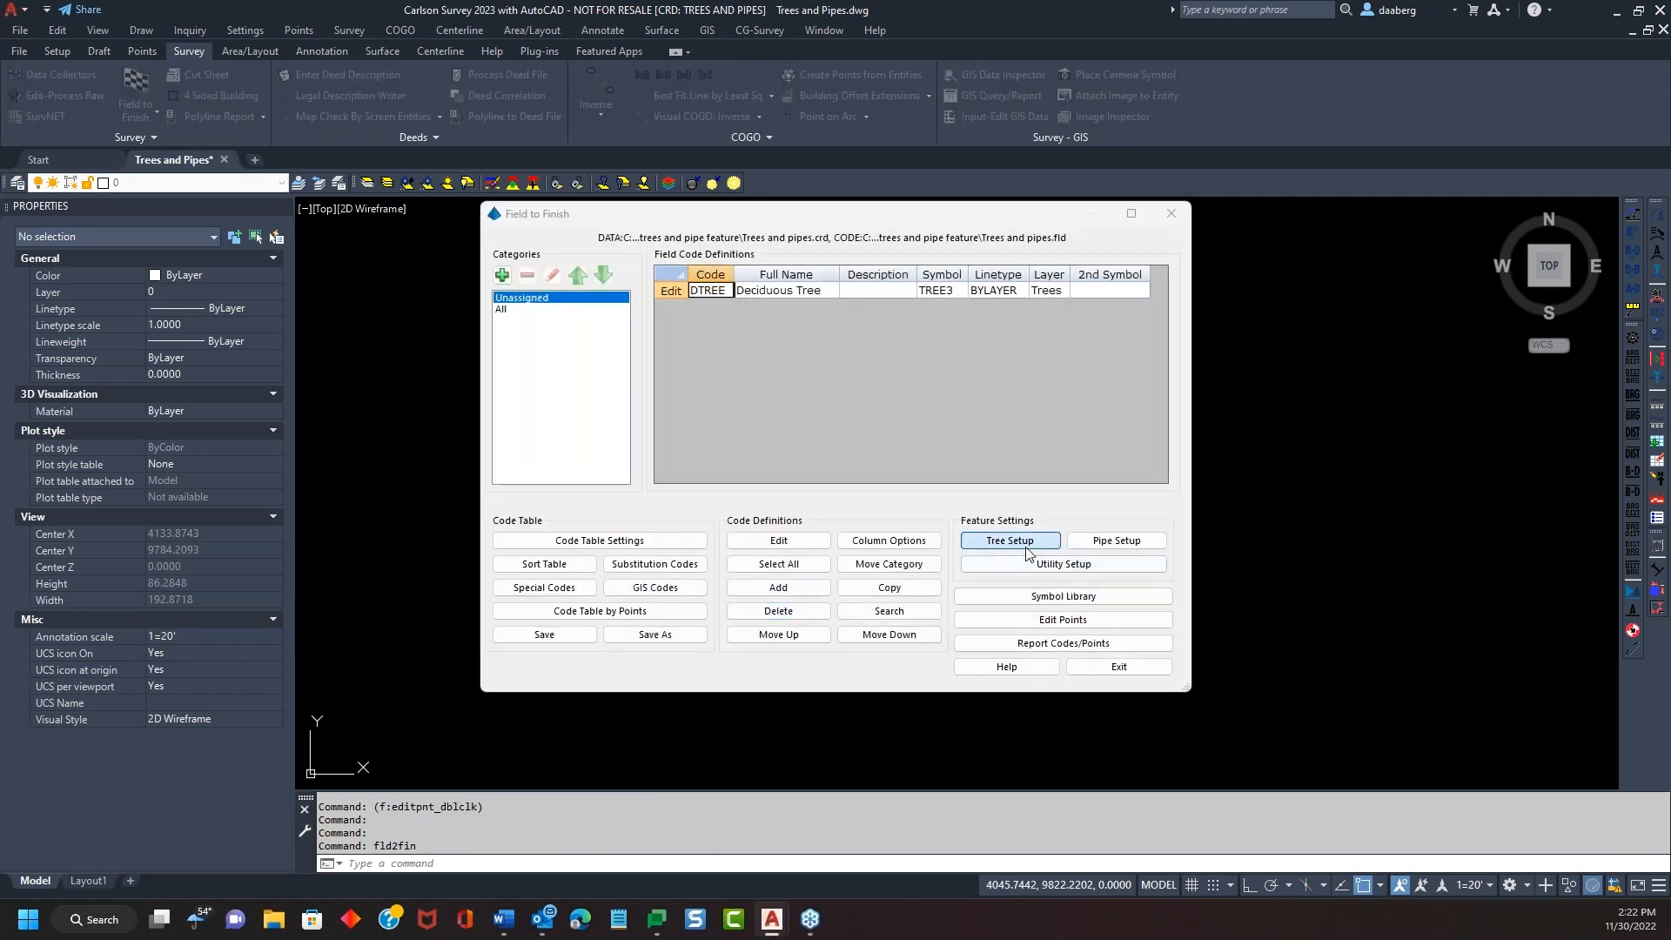
left_click(1009, 540)
left_click_drag(814, 252, 1158, 167)
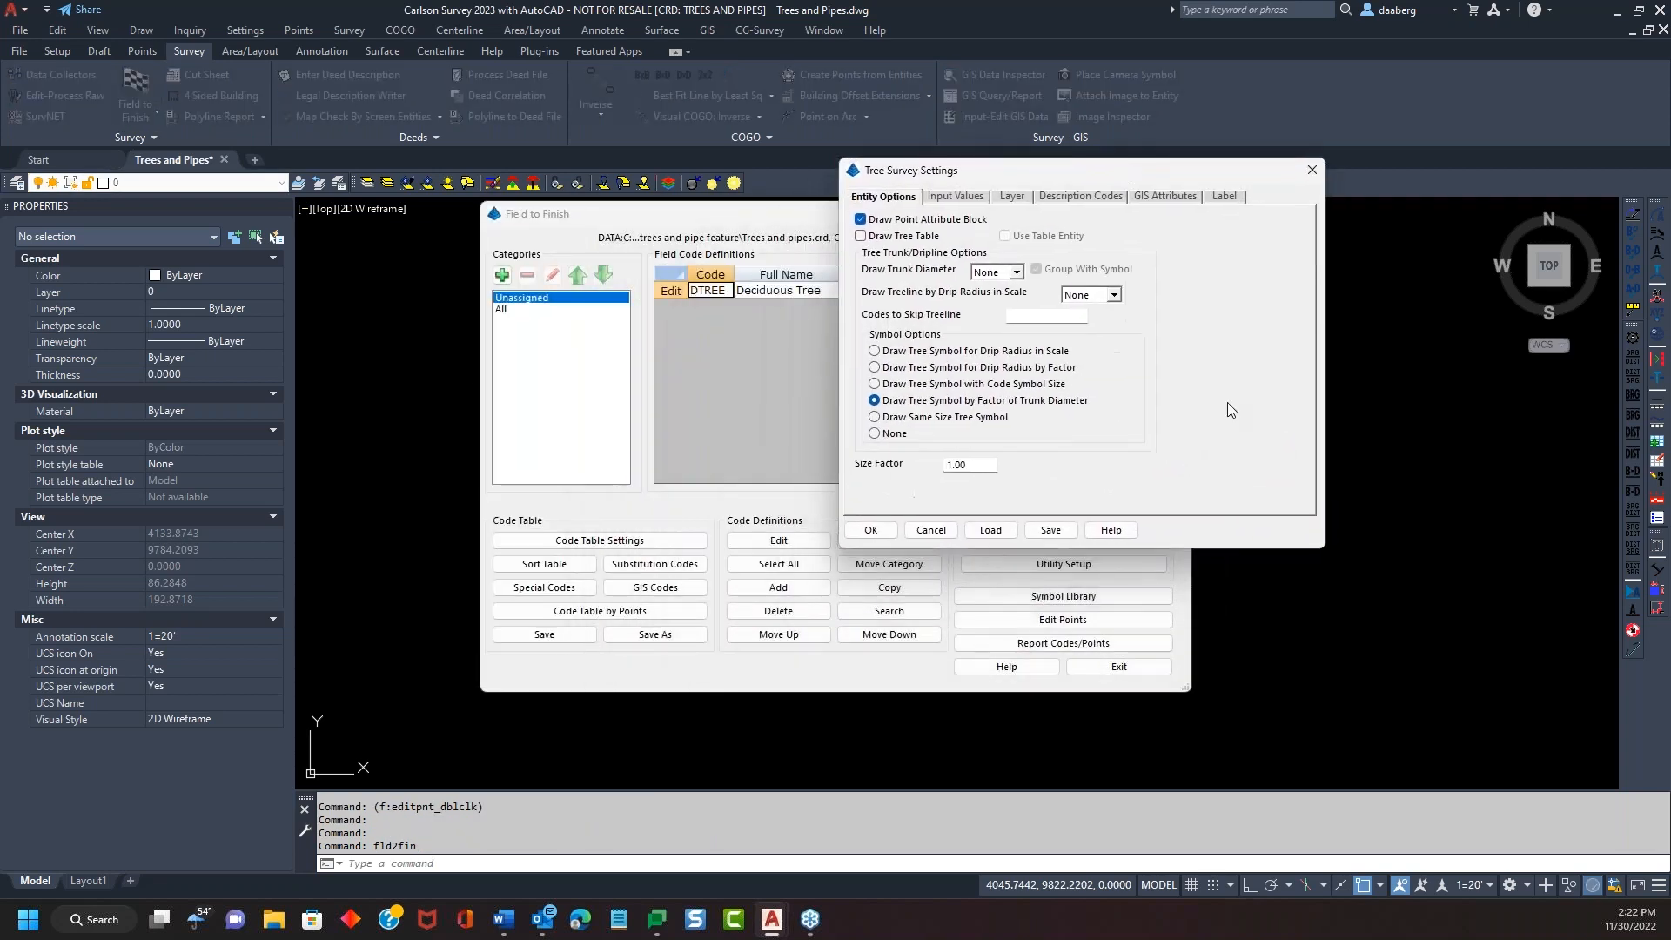
left_click(875, 419)
double_click(973, 469)
left_click(874, 401)
double_click(970, 464)
type(".5")
left_click(870, 529)
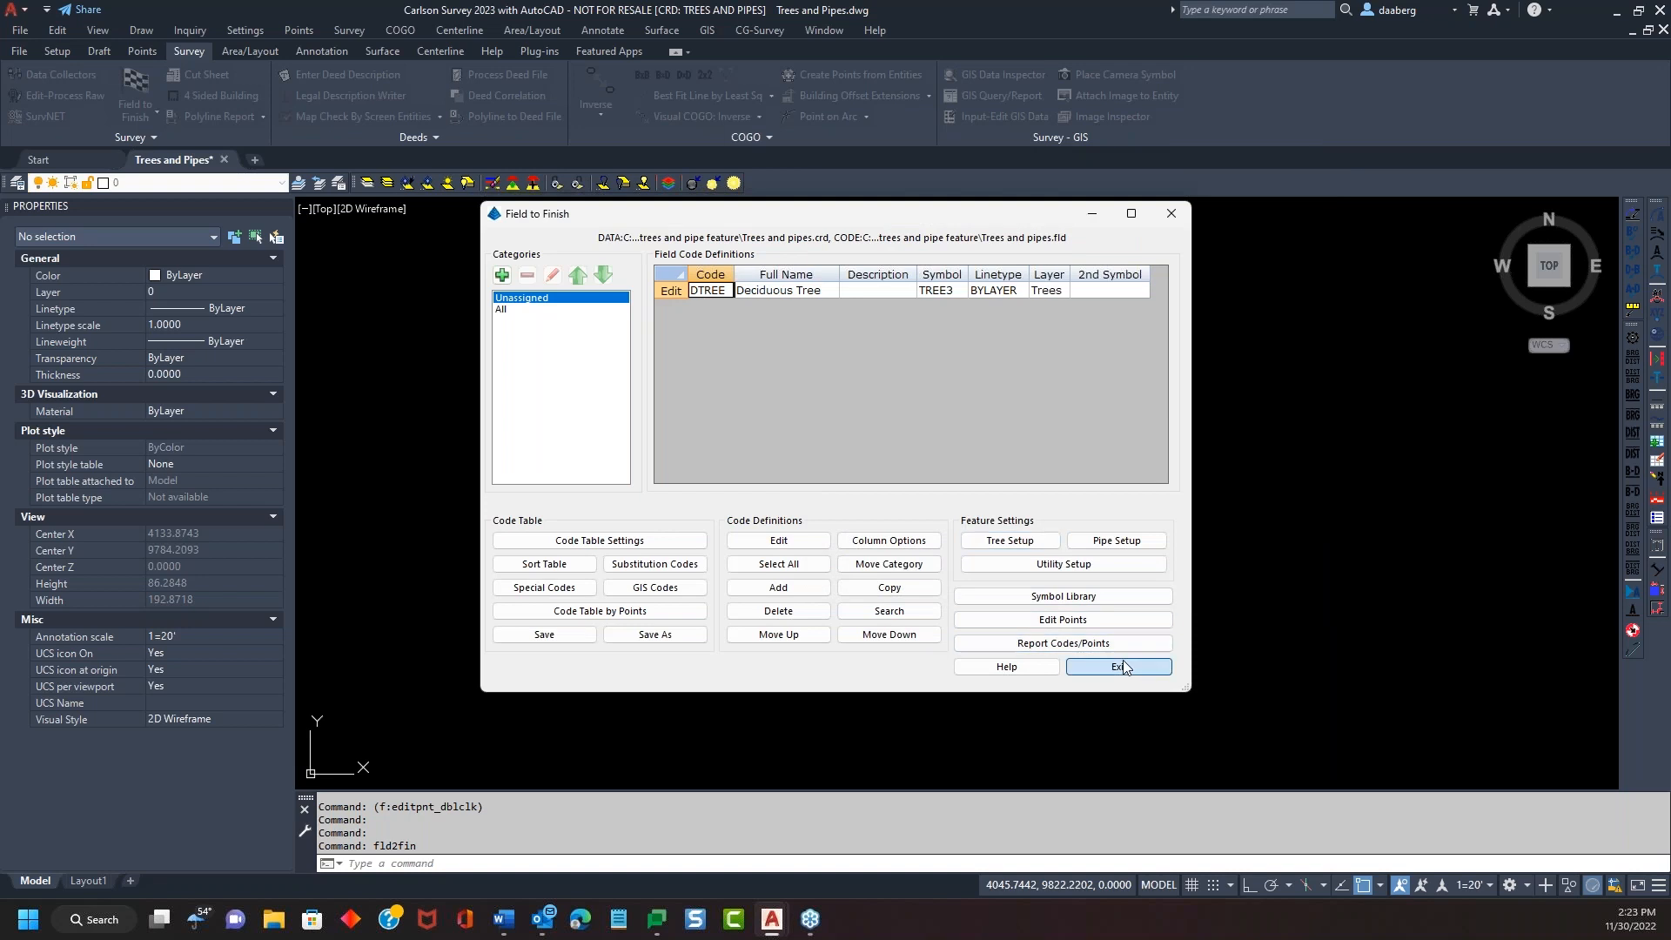
left_click(1123, 667)
Redraw the three trees with smaller symbols and reopen the field code editor, moved aside
left_click(675, 828)
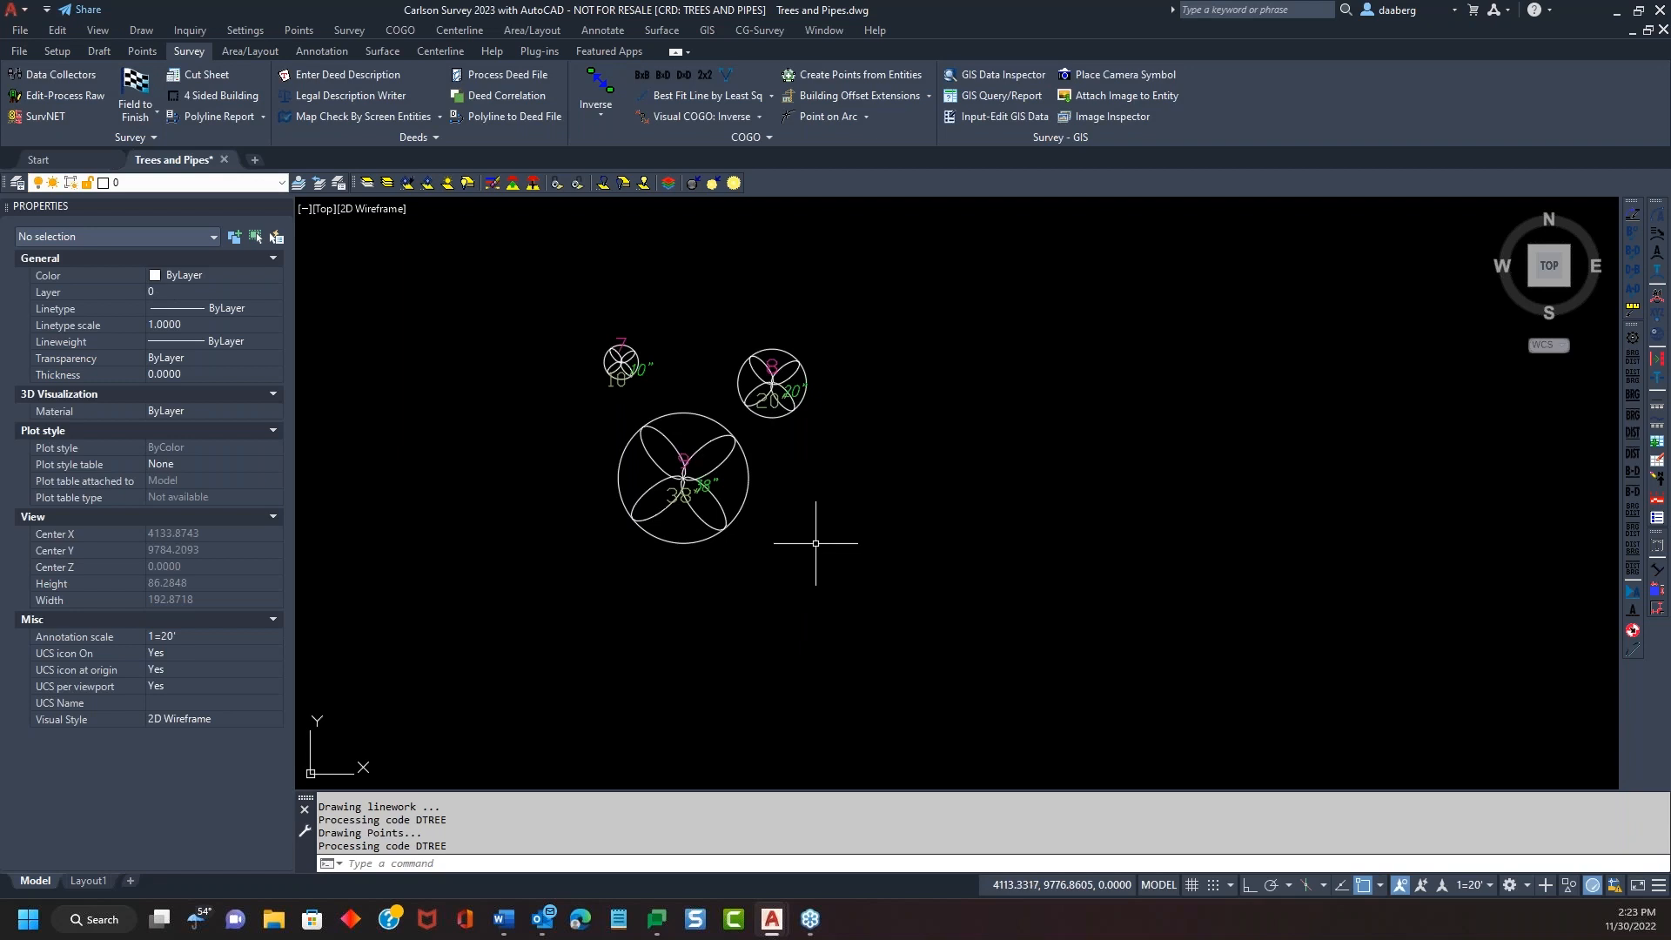
key("Return")
left_click(740, 591)
left_click_drag(926, 216, 1216, 111)
Reopen Tree Survey Settings beside the drawing and expand the Draw Trunk Diameter choices
left_click(1327, 439)
left_click_drag(1125, 163, 1243, 154)
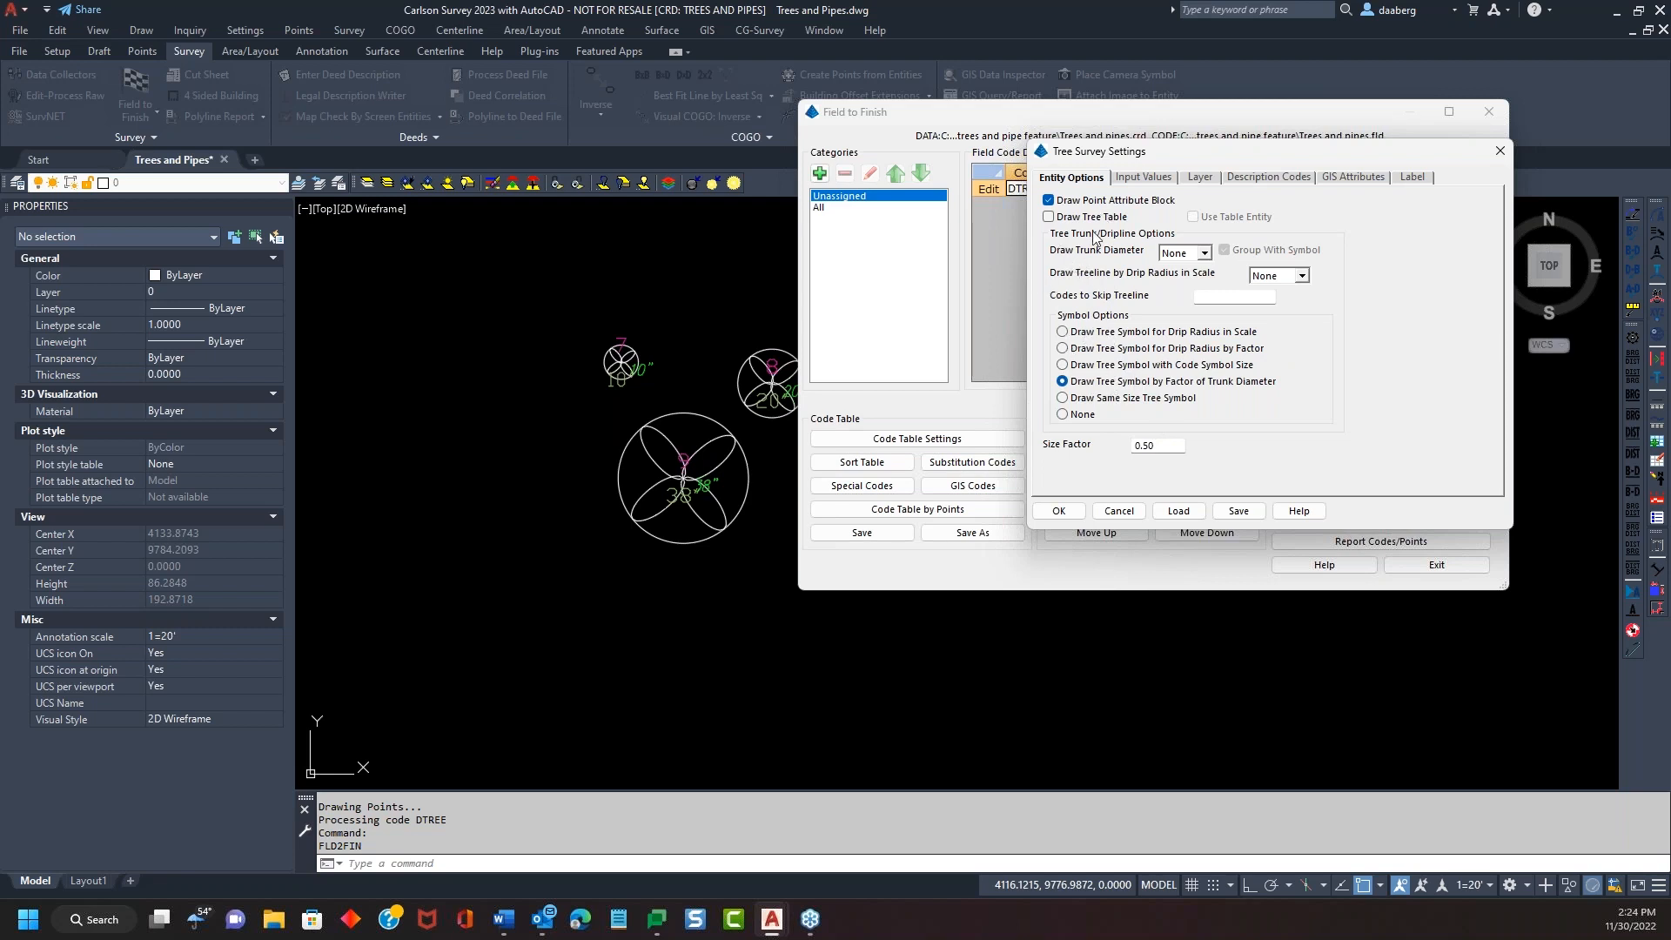
left_click(1204, 253)
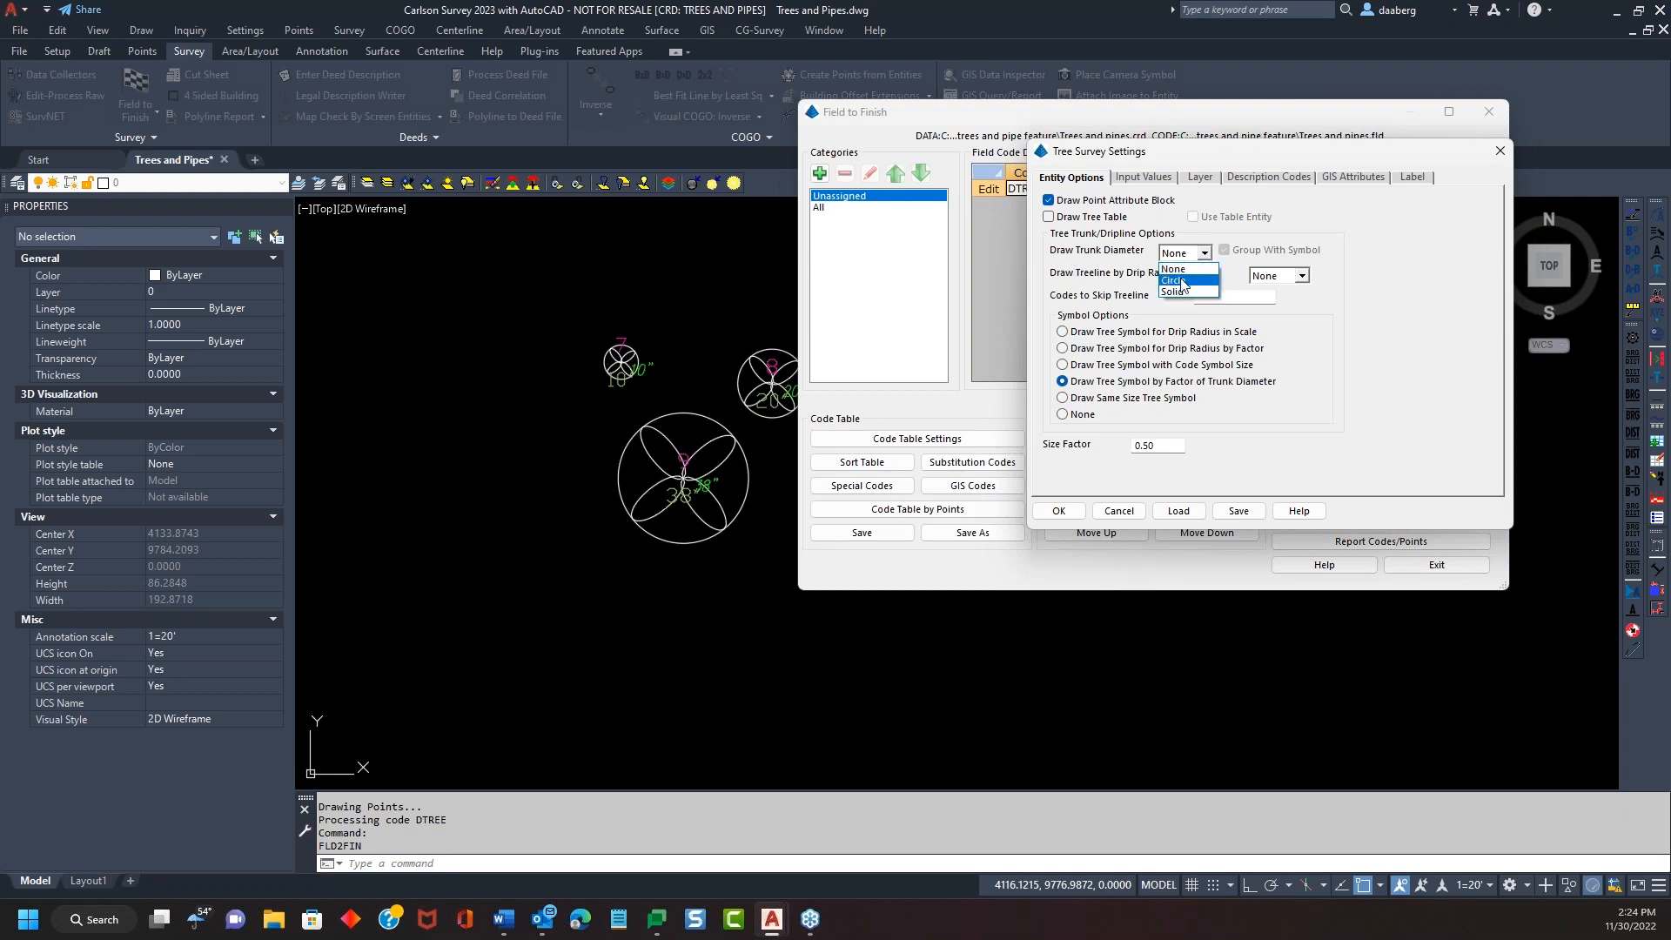
Set Draw Trunk Diameter to Circle, review the tree Layer names, and accept
left_click(1182, 281)
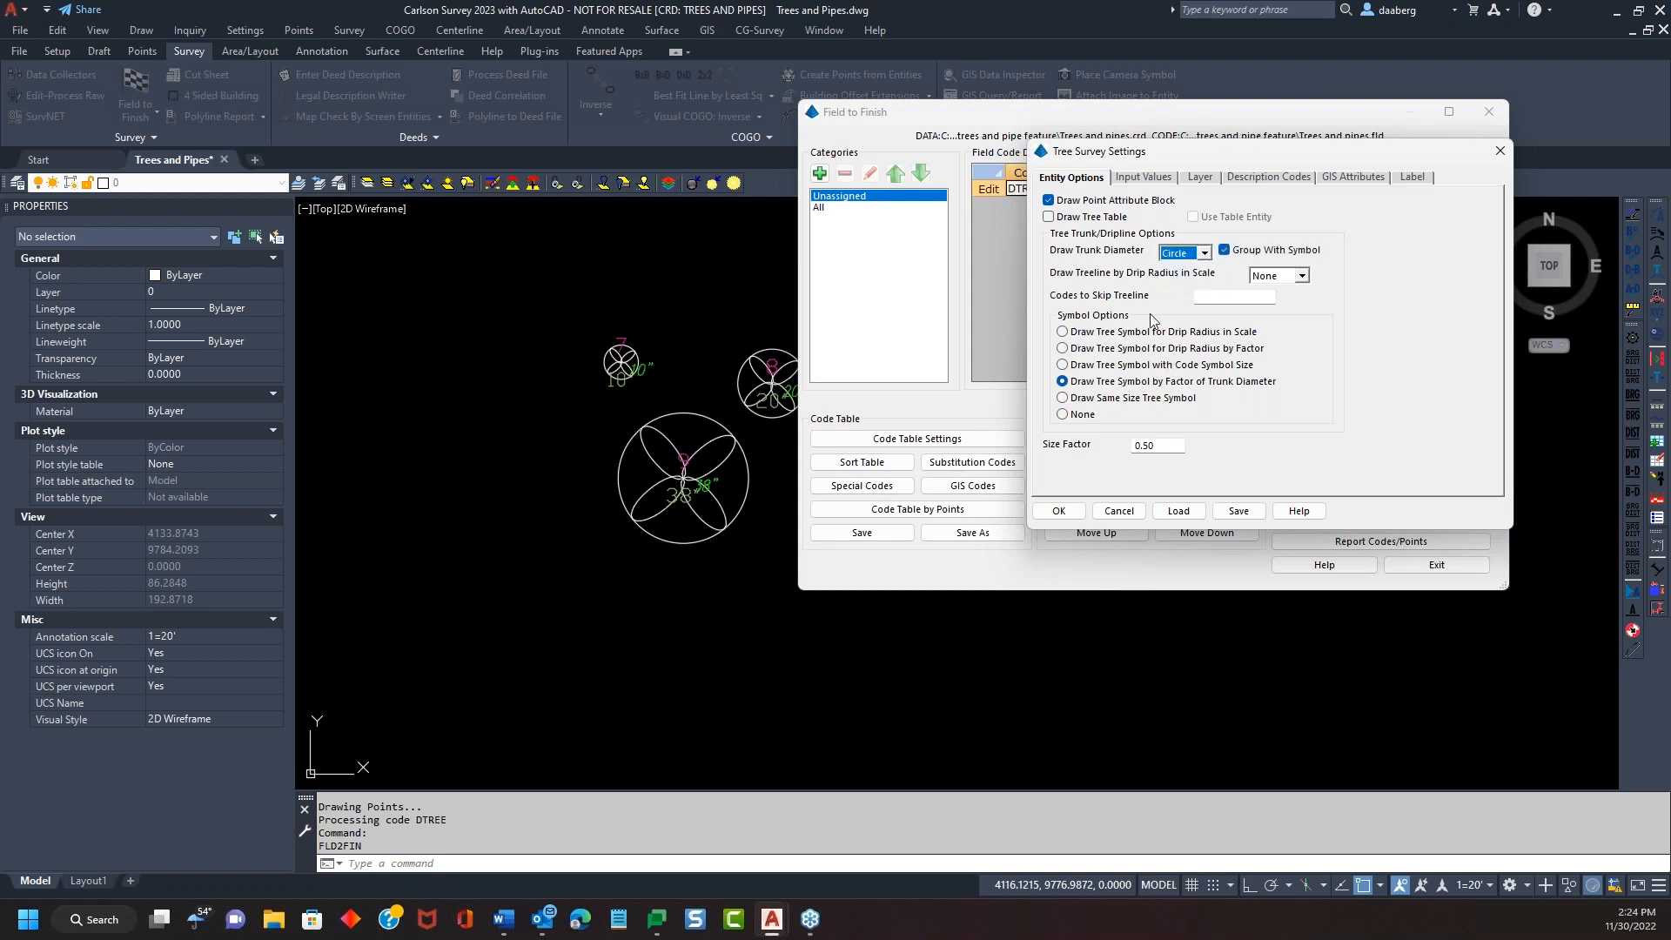
left_click_drag(1229, 150, 1266, 141)
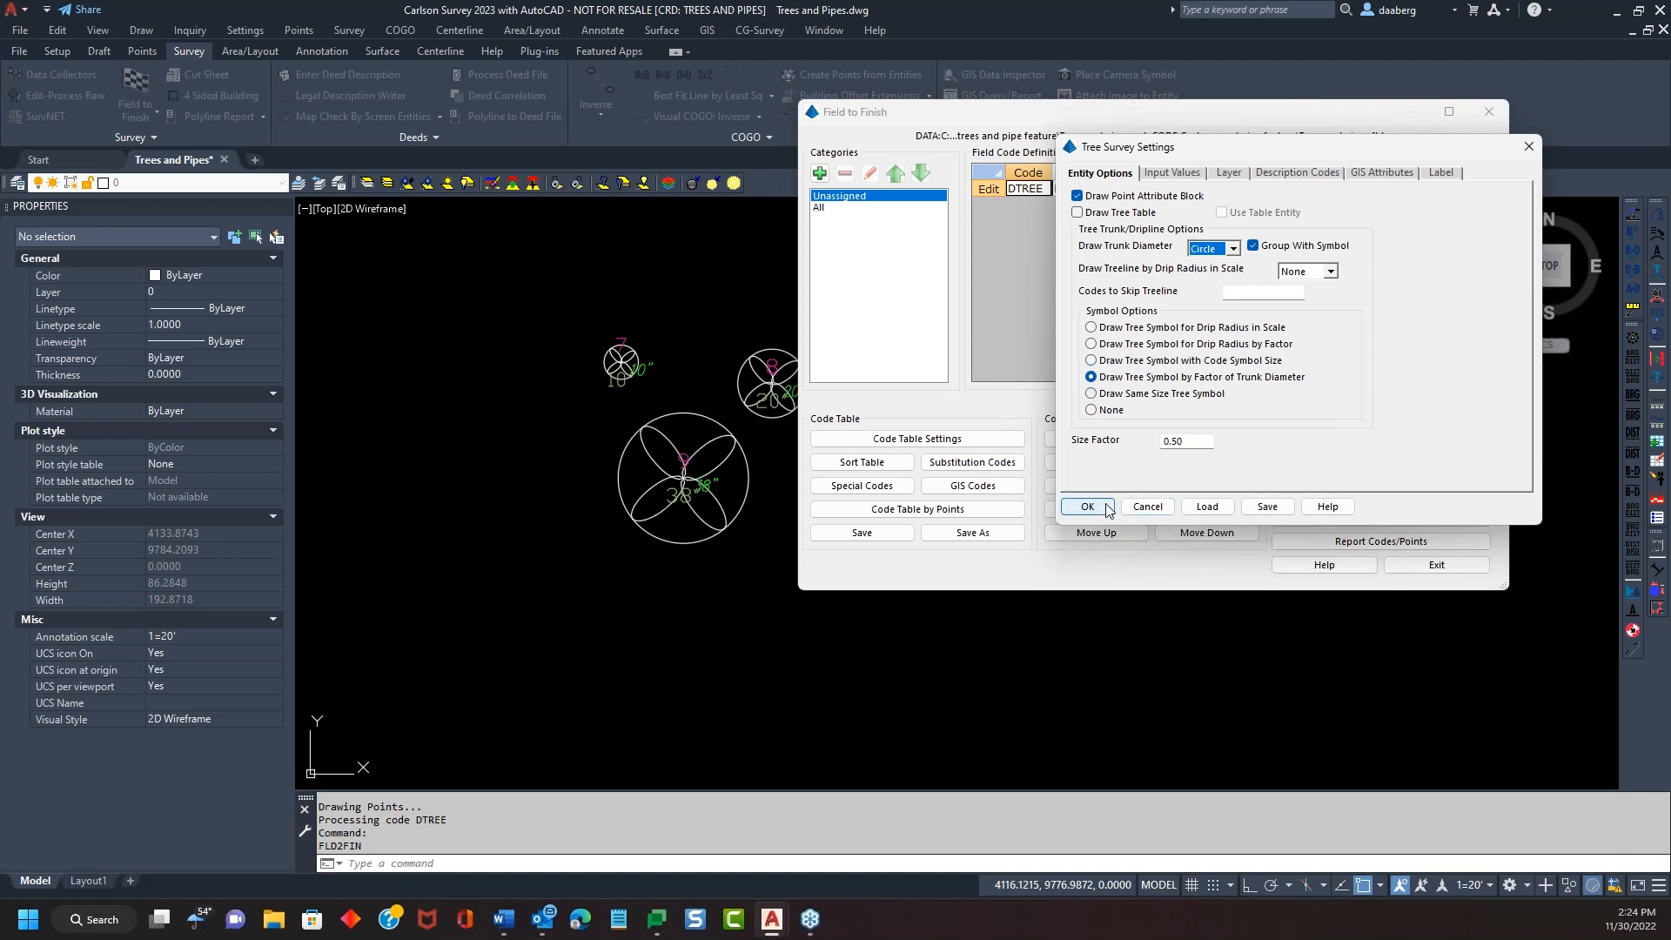
left_click(1225, 174)
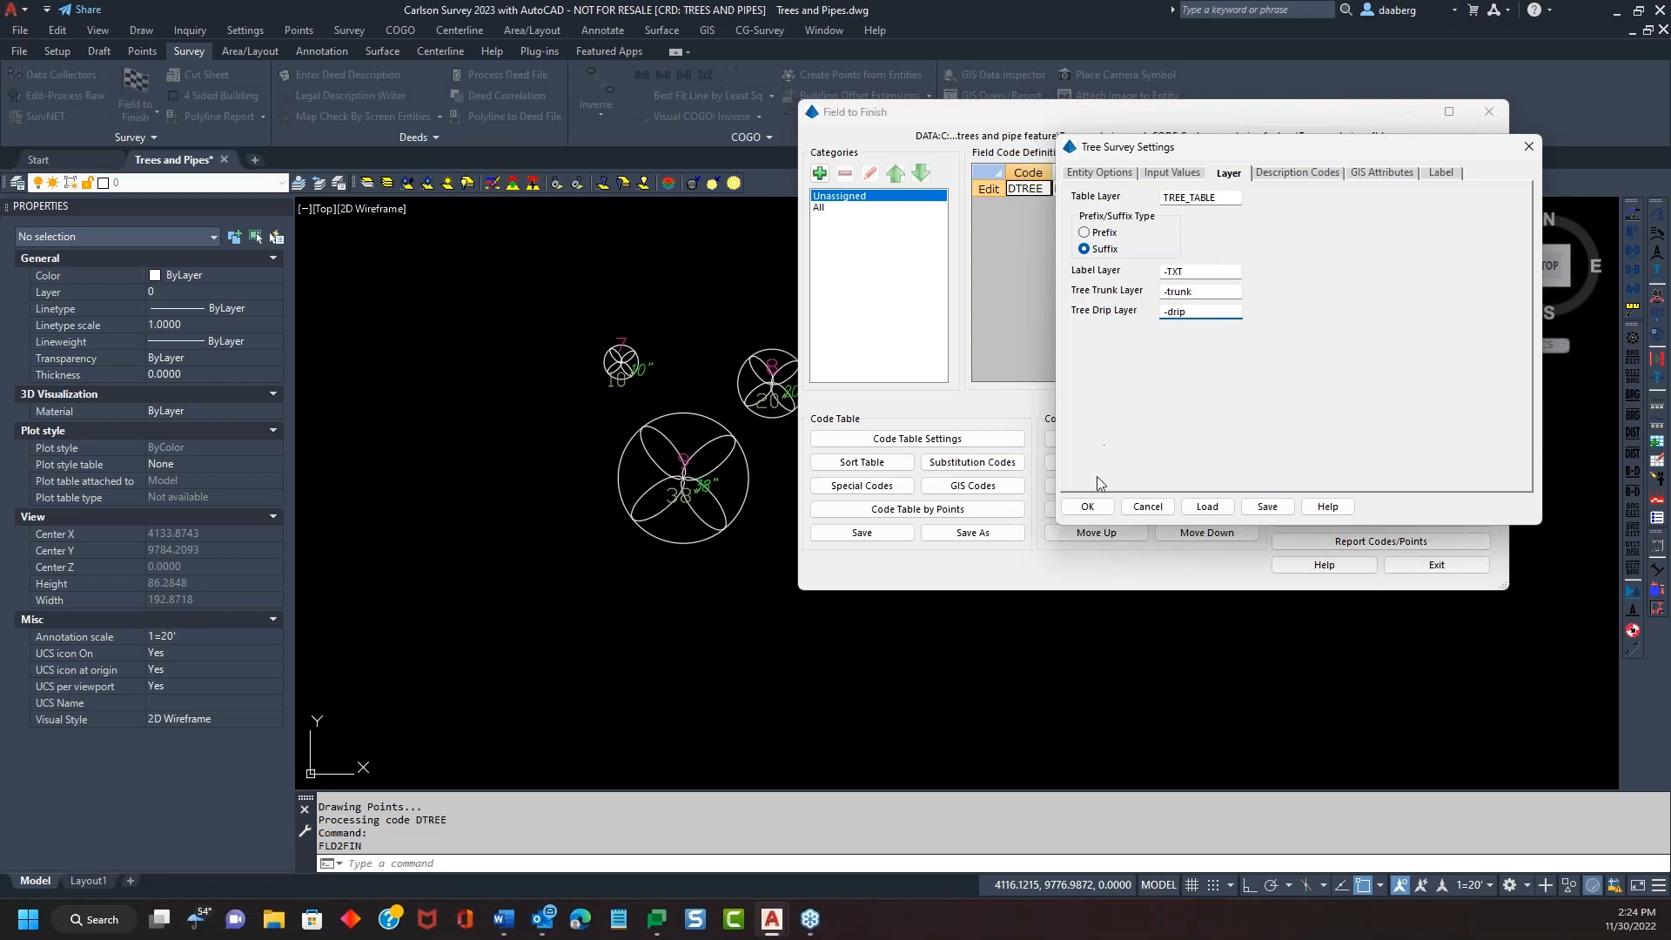
left_click(1087, 506)
Confirm Tree Setup, exit code editing, and draw the trees with trunk circles
left_click(1326, 439)
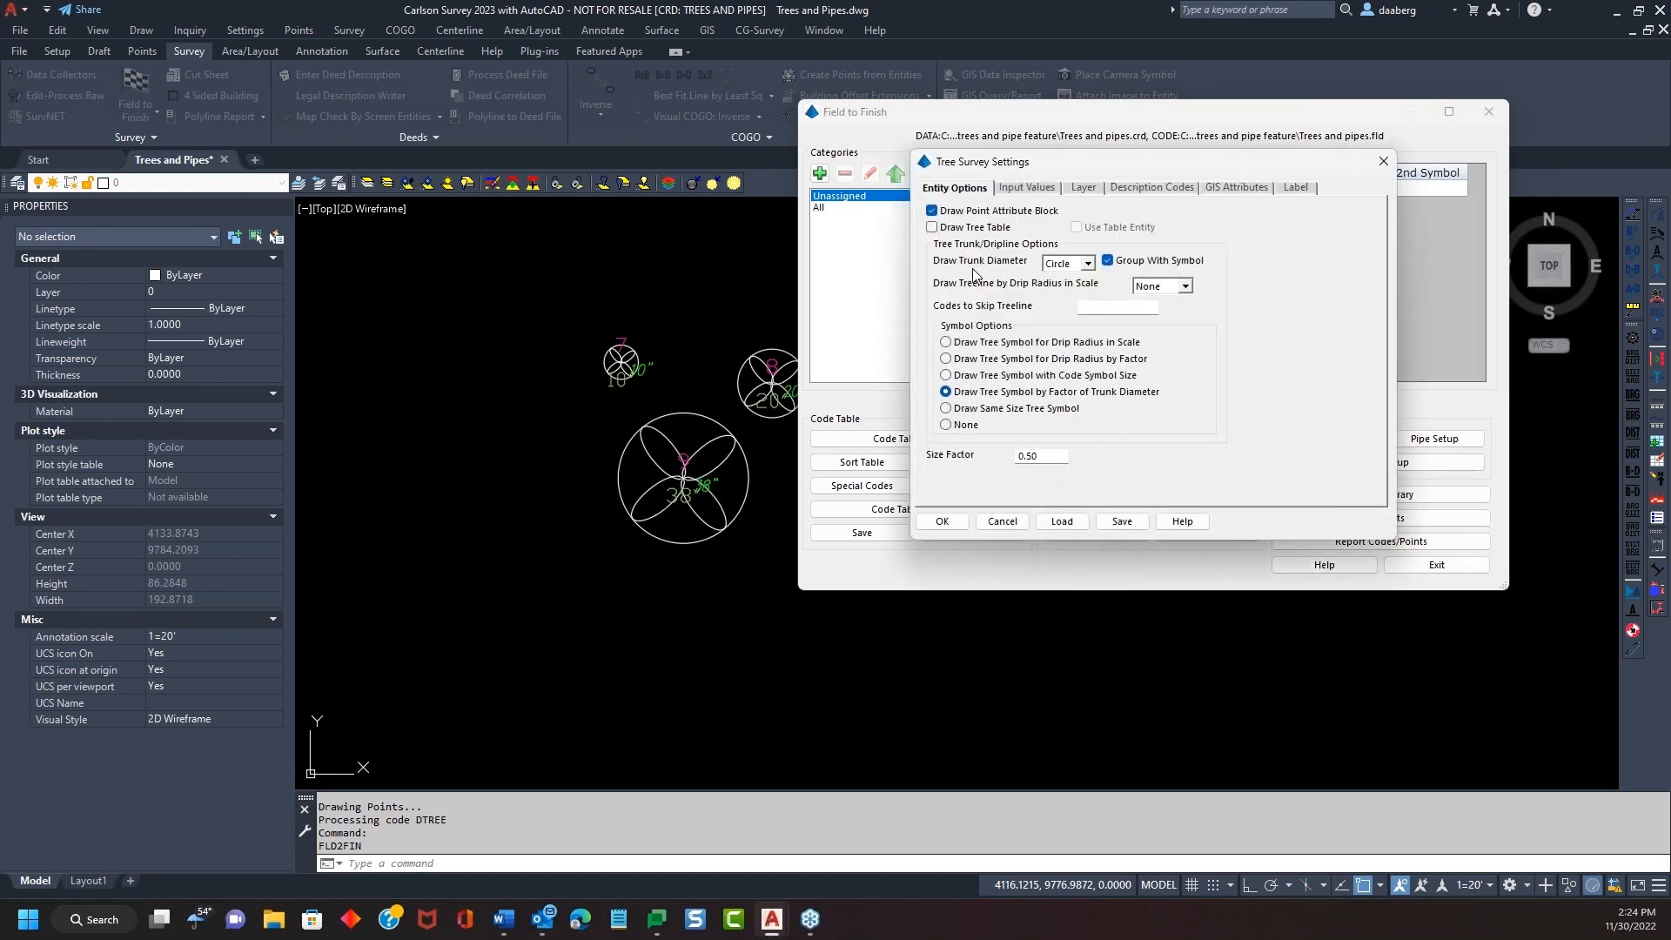
left_click(944, 521)
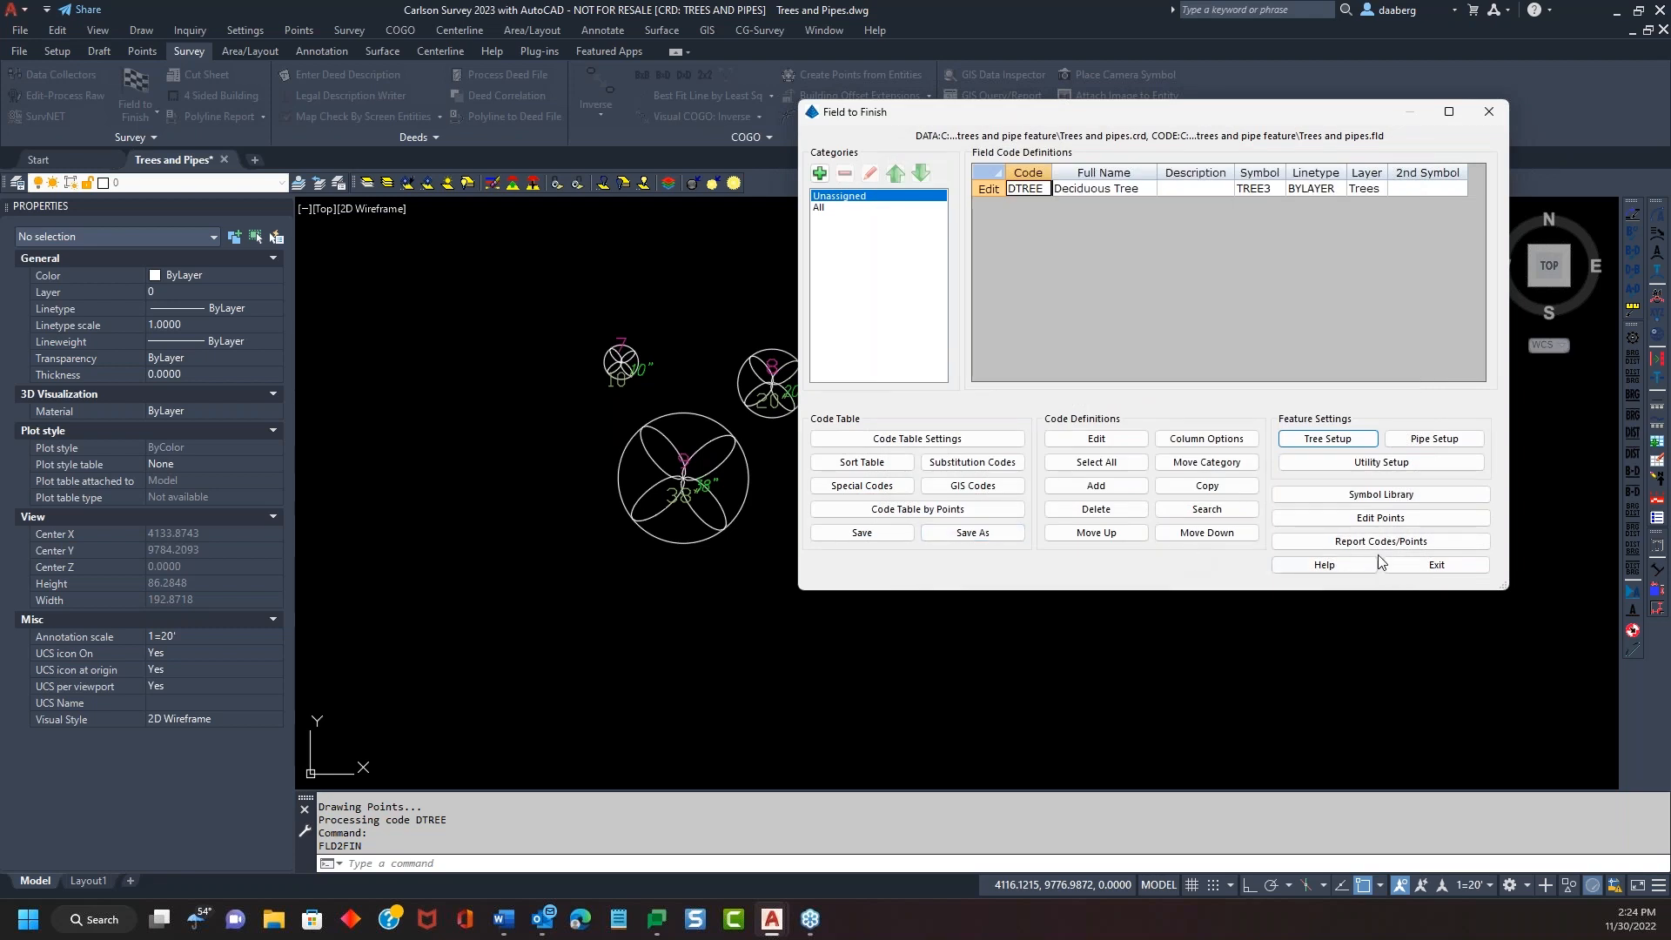
left_click(1432, 561)
left_click(659, 621)
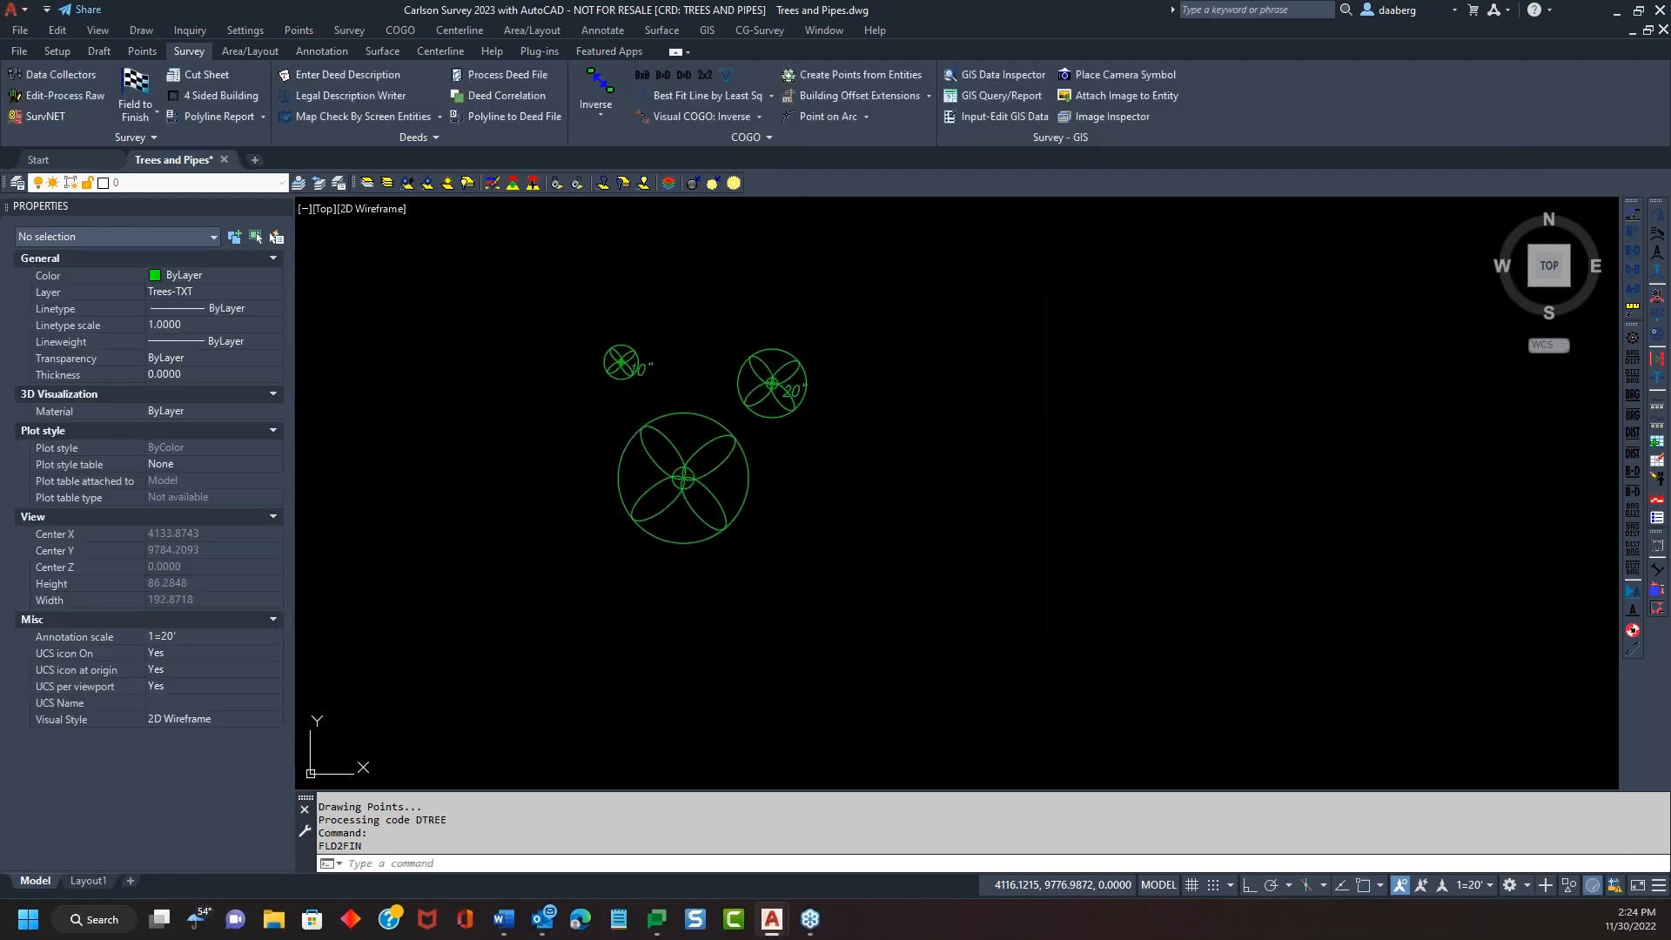
Select a drawn tree to check its grouping, then clear the selection
scroll(687, 474, "up", 8)
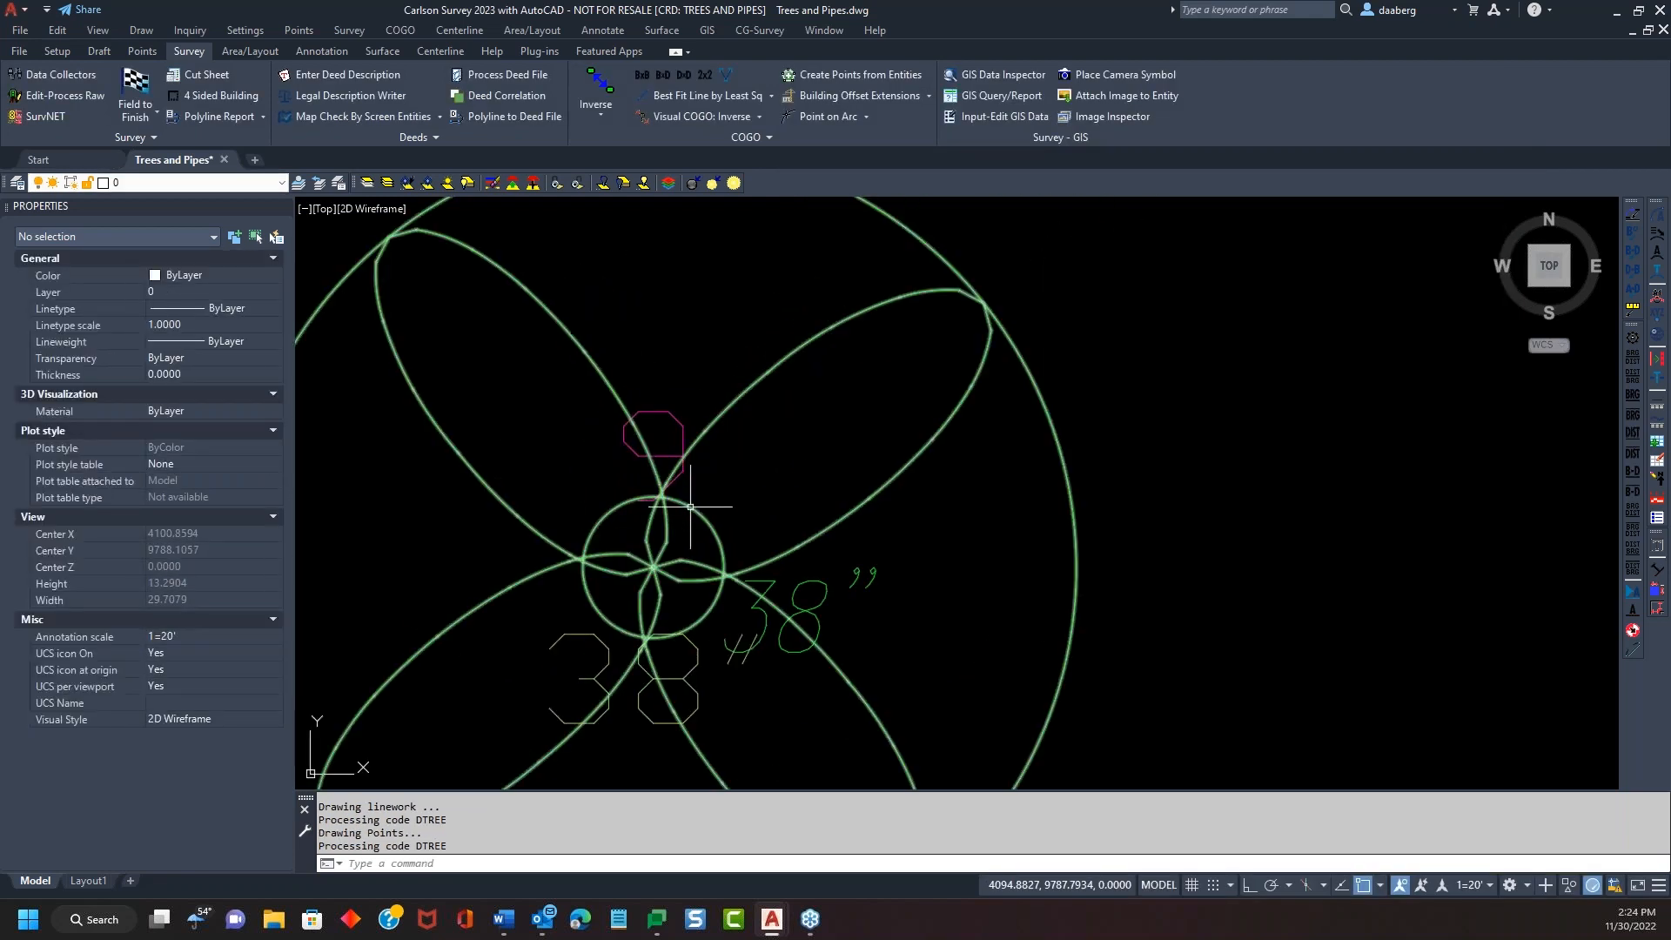
left_click(687, 474)
key("Escape")
key("Escape")
scroll(731, 479, "down", 6)
Rerun Field to Finish through Tree Setup and redraw the trees with trunk-diameter circles
key("Return")
left_click(770, 598)
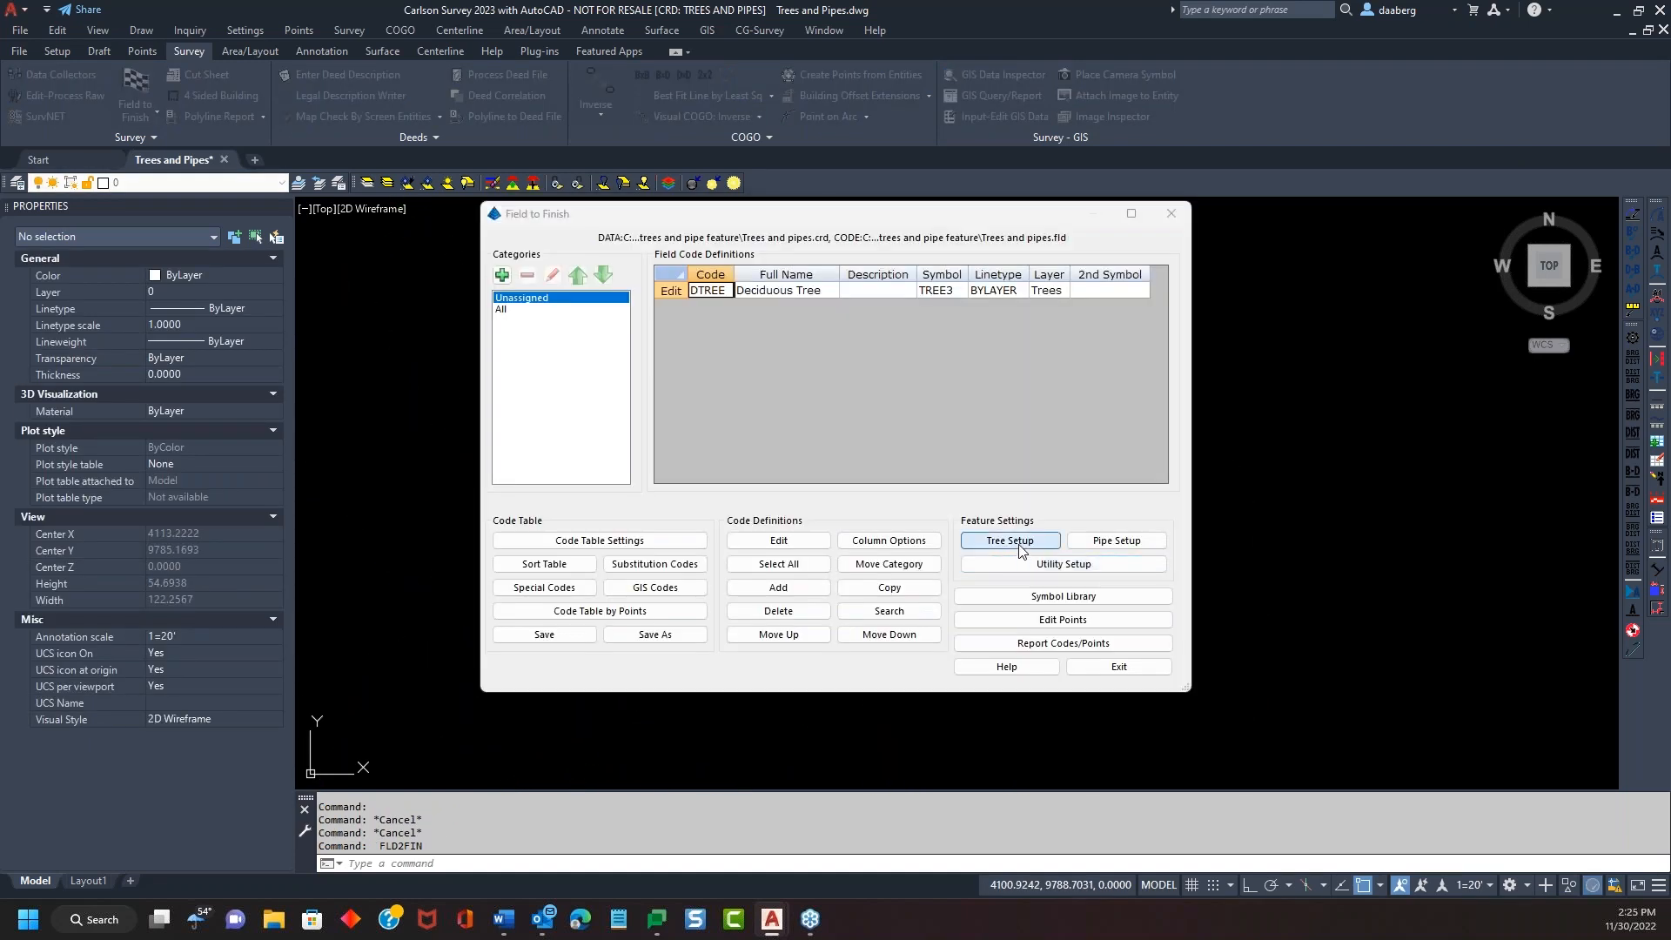
left_click(1009, 540)
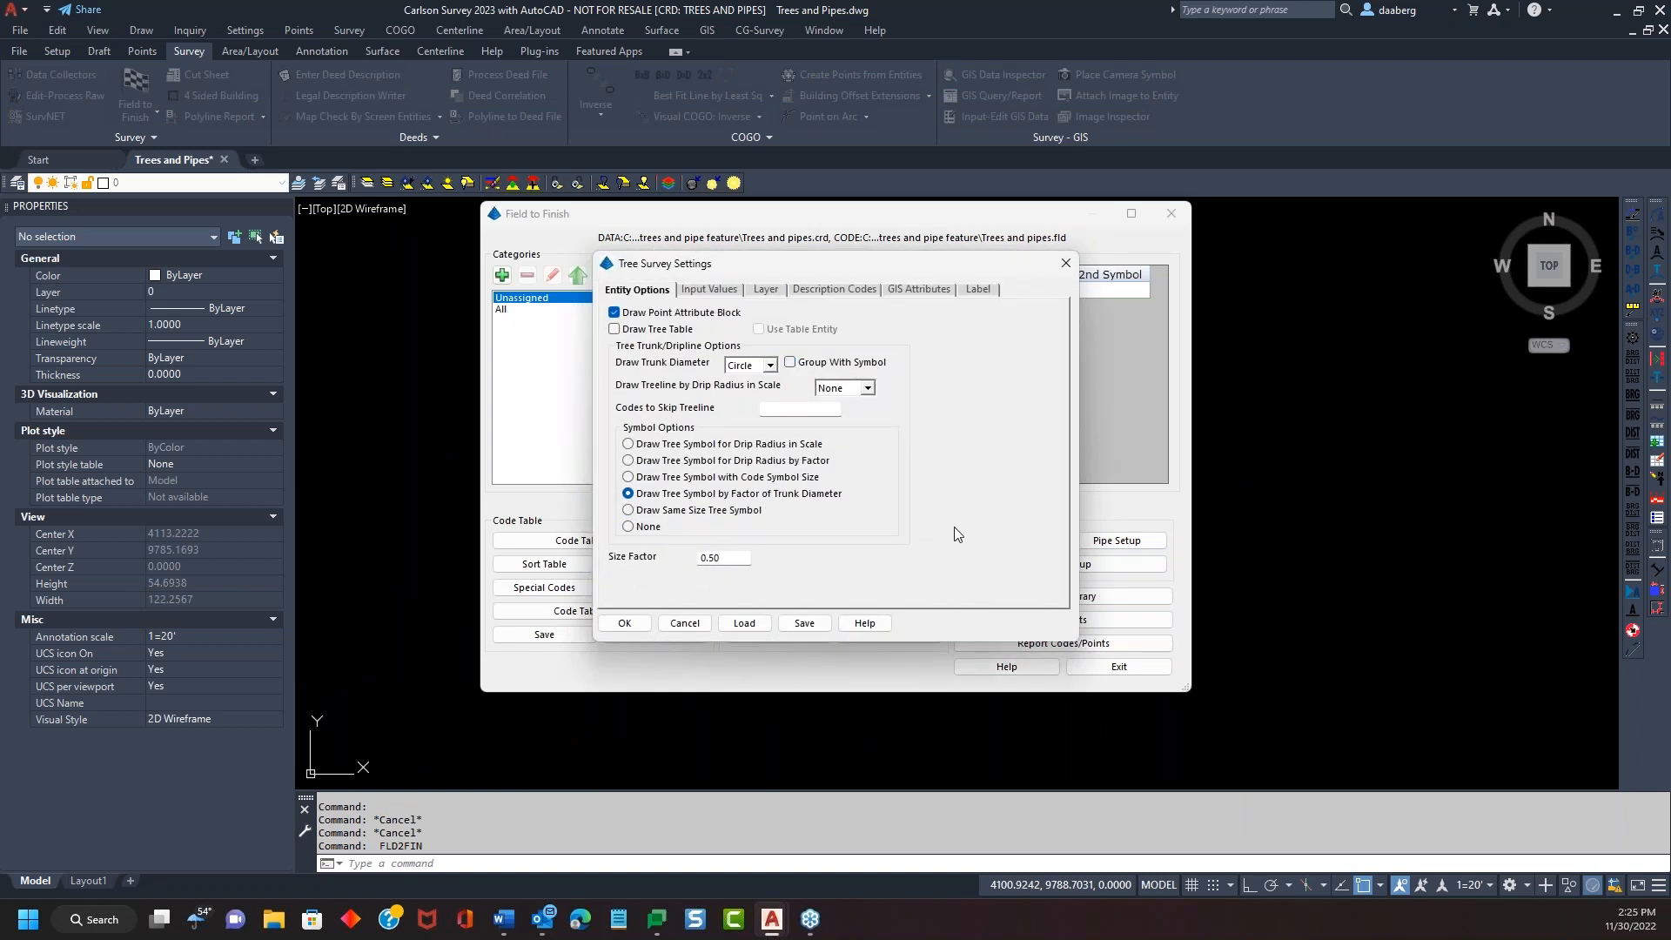
left_click(625, 623)
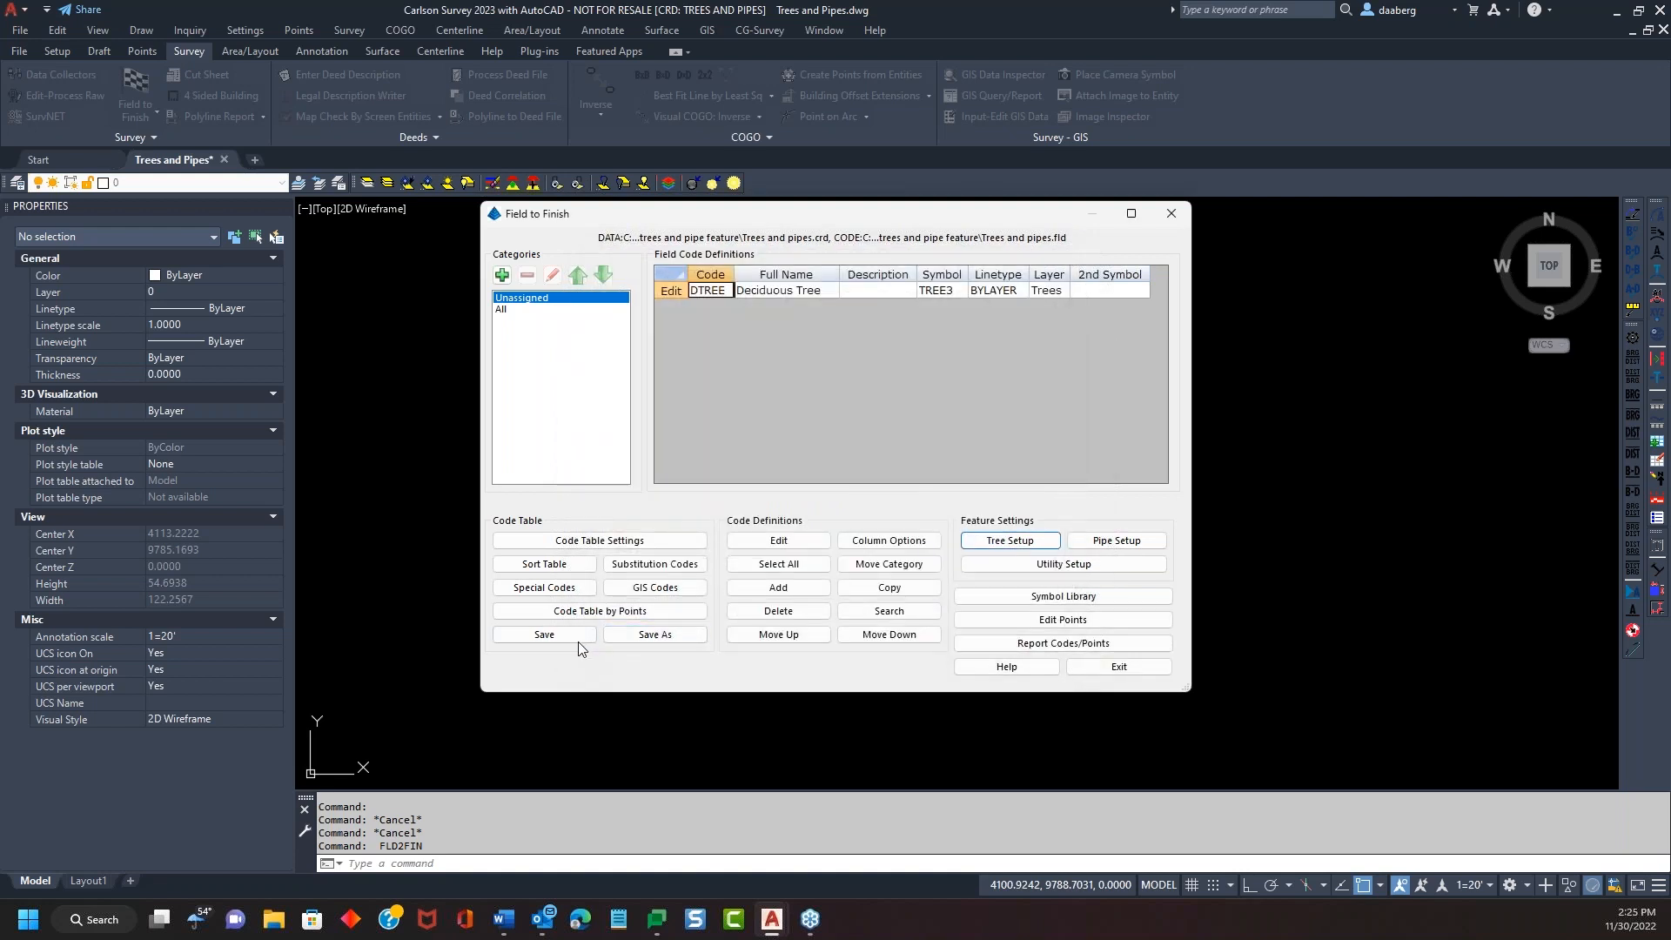
left_click(1120, 667)
left_click(666, 625)
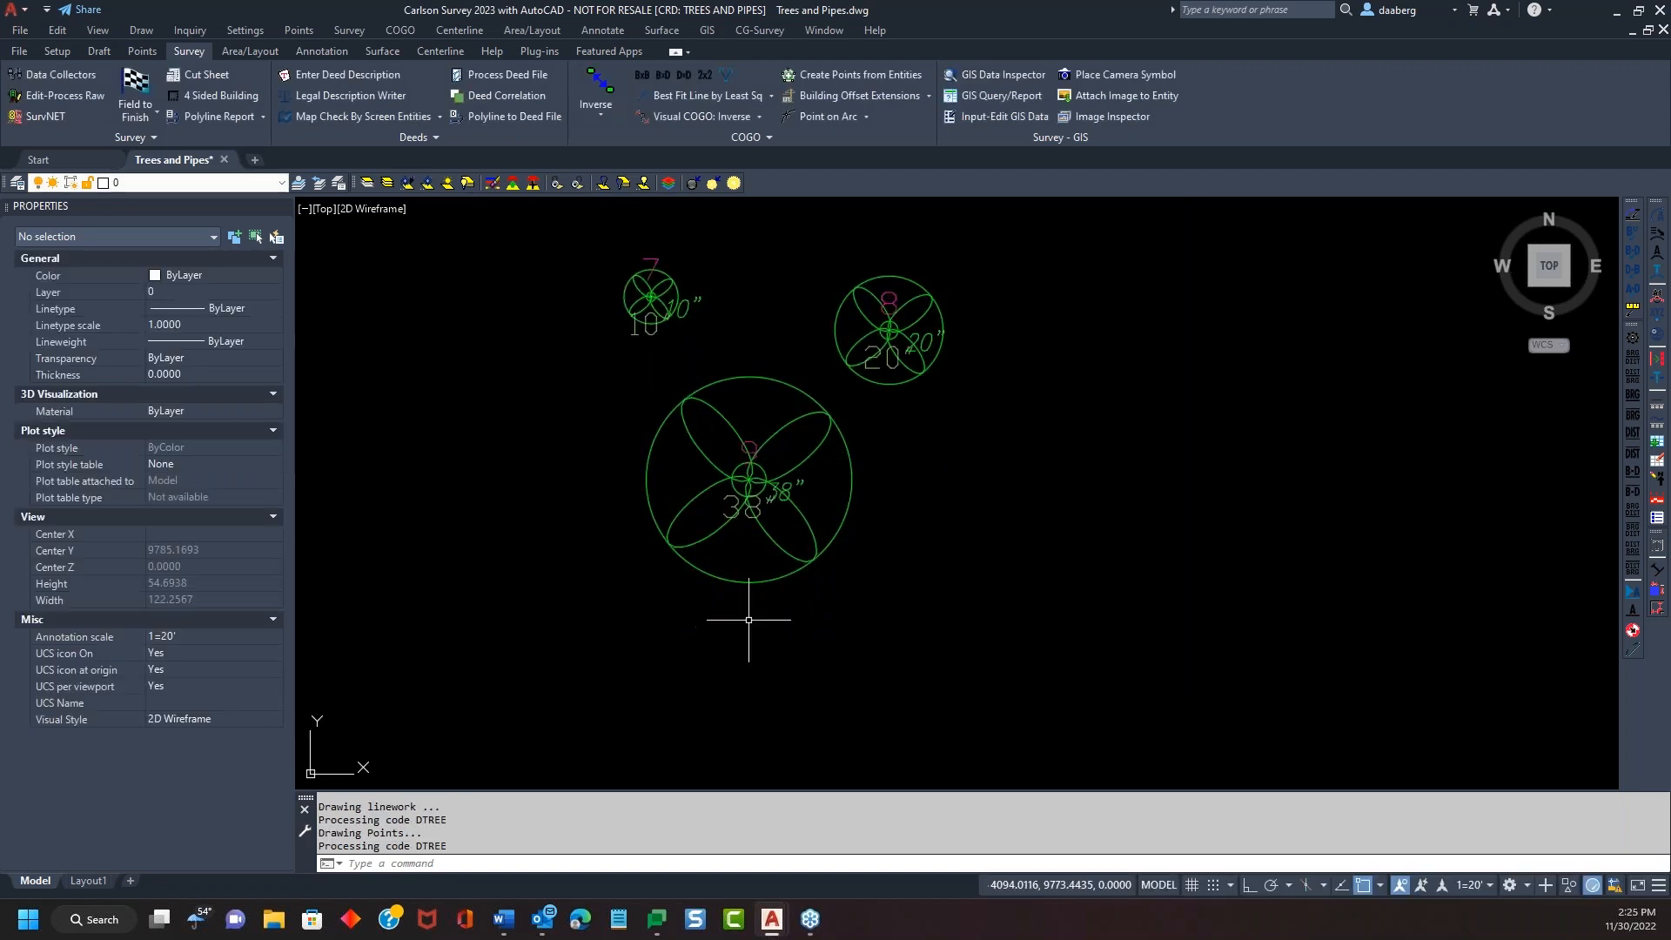
left_click(769, 468)
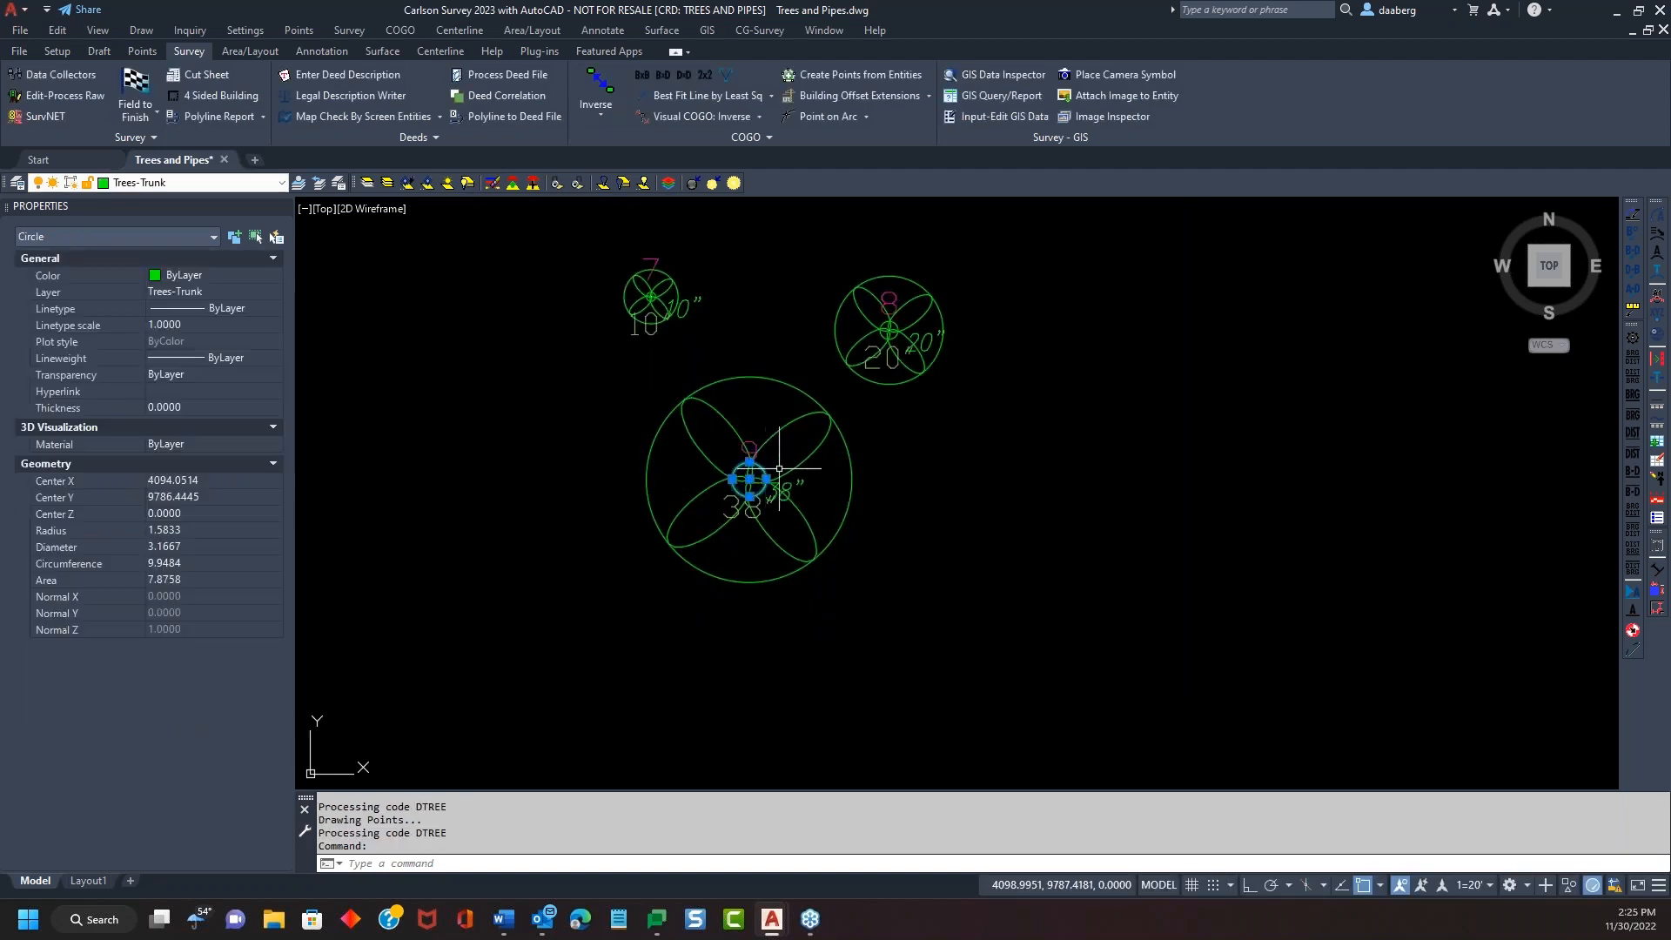
scroll(750, 479, "up", 2)
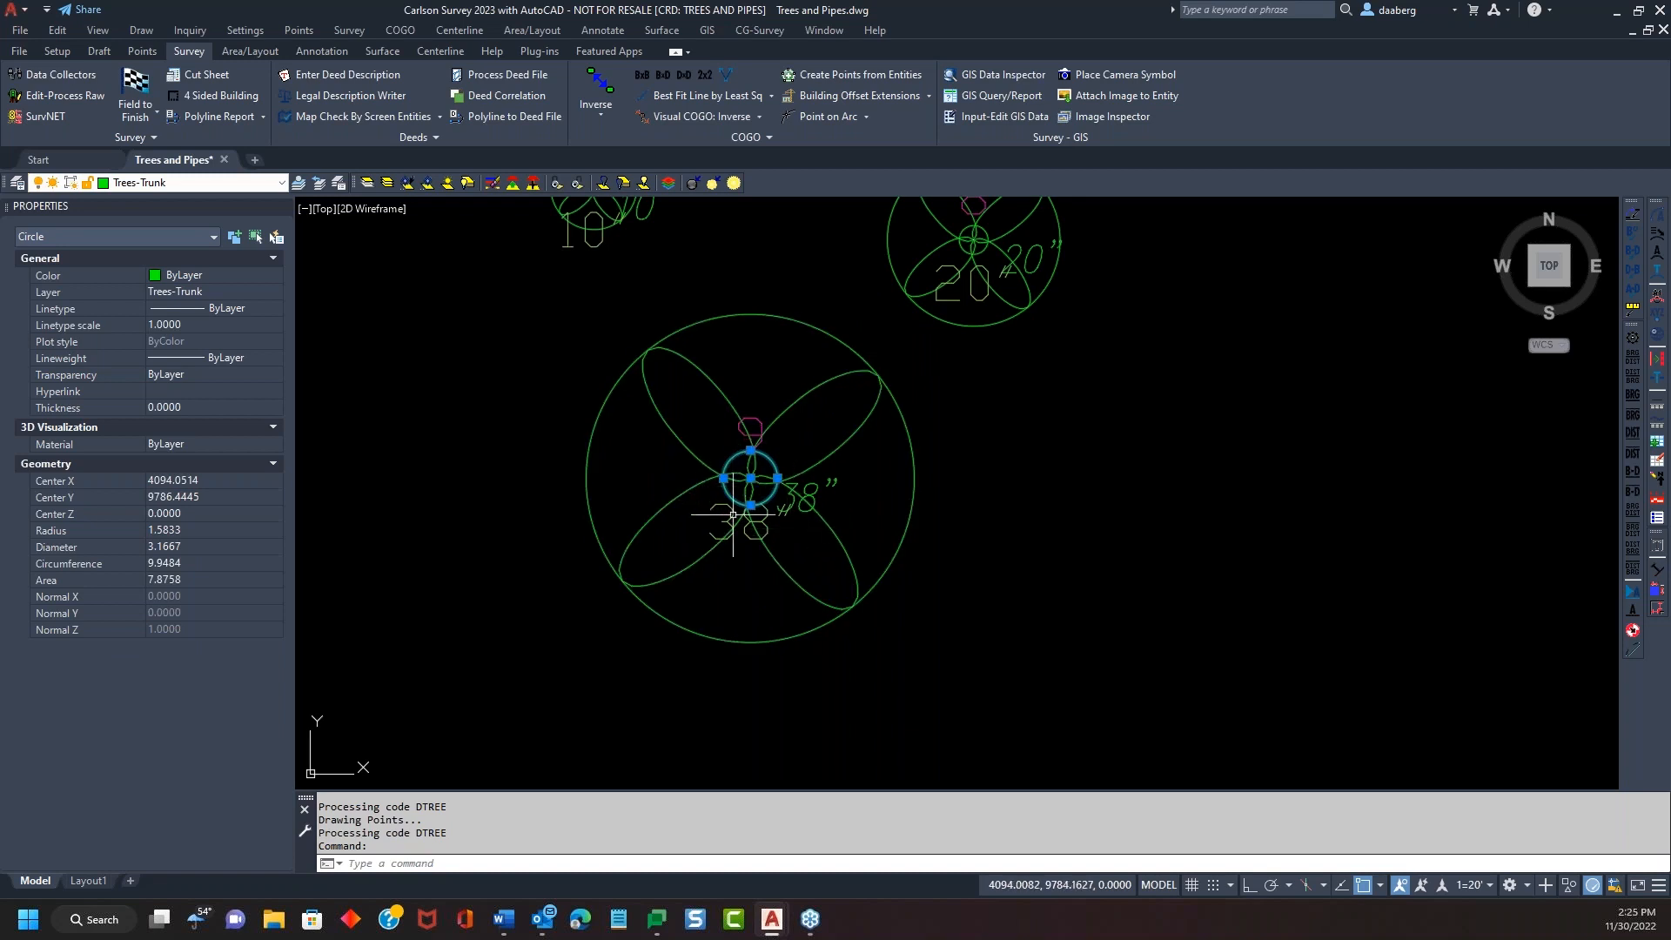
scroll(763, 480, "up", 2)
scroll(781, 461, "down", 2)
middle_click_drag(767, 403, 769, 483)
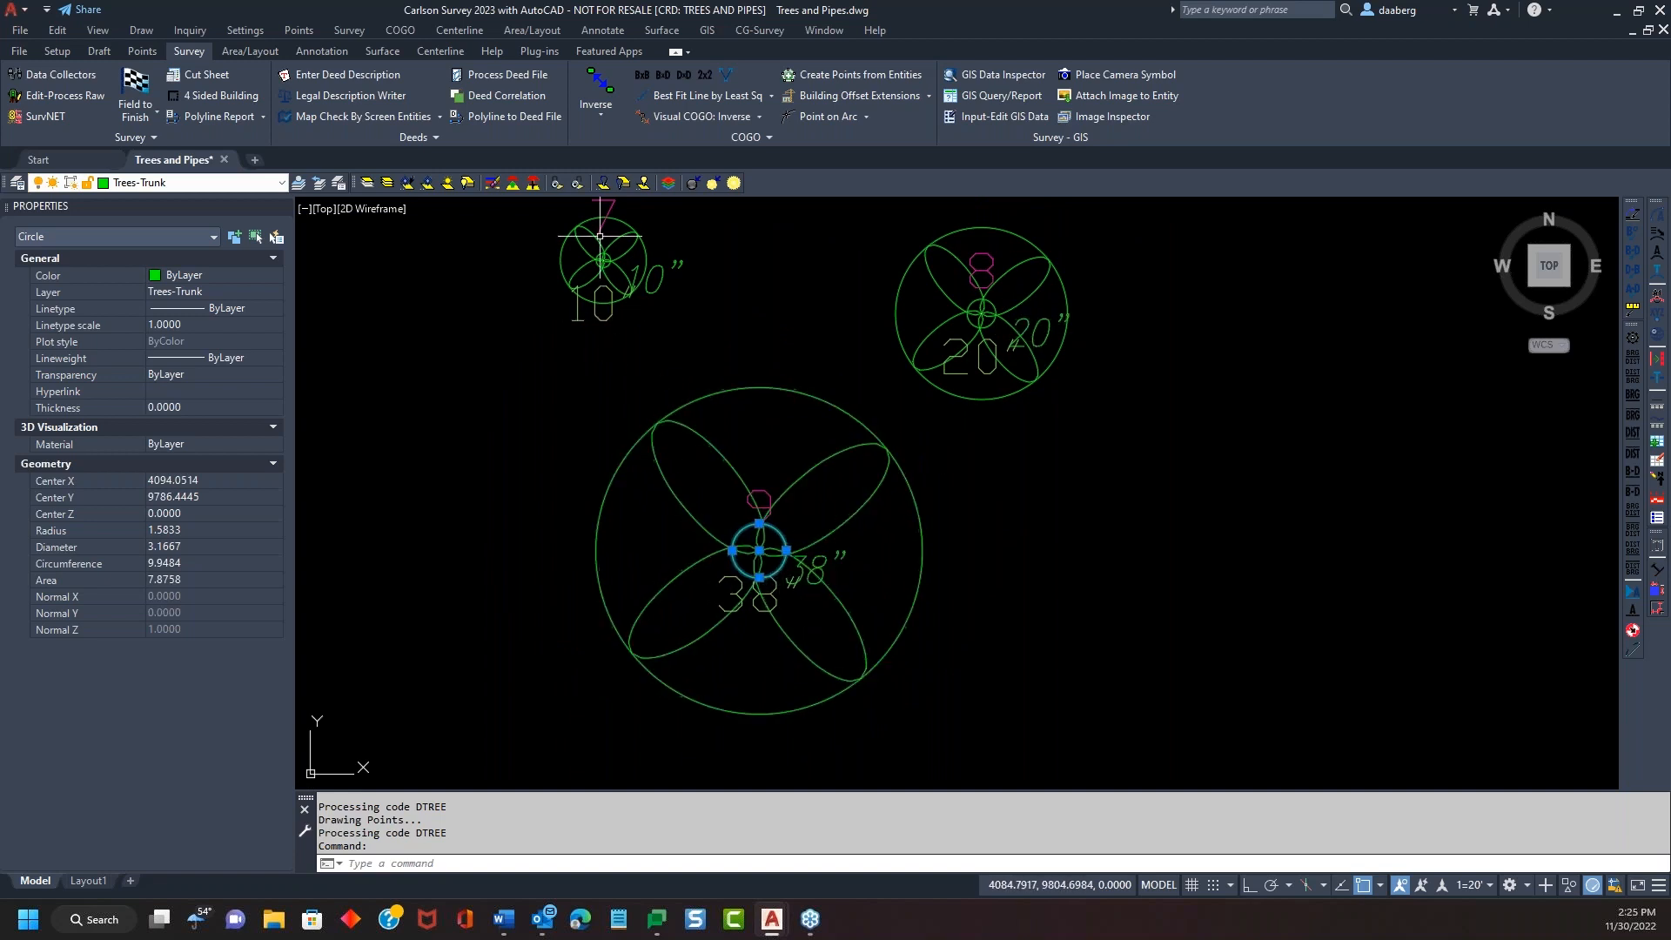
scroll(601, 287, "up", 3)
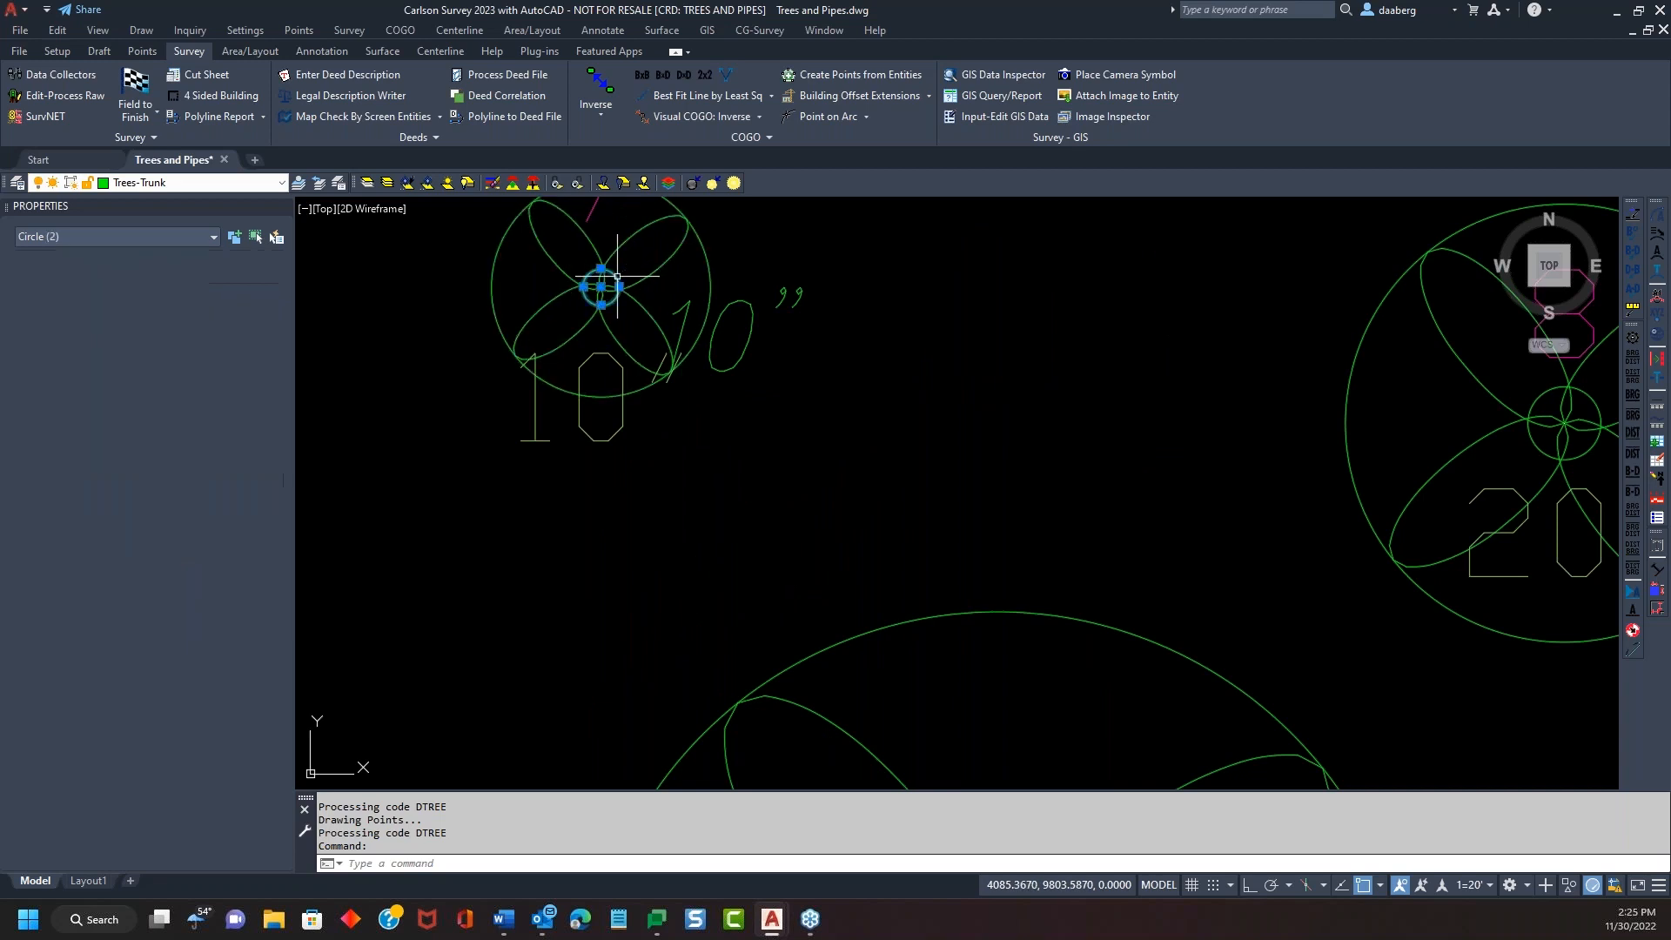
key("Escape")
left_click(629, 232)
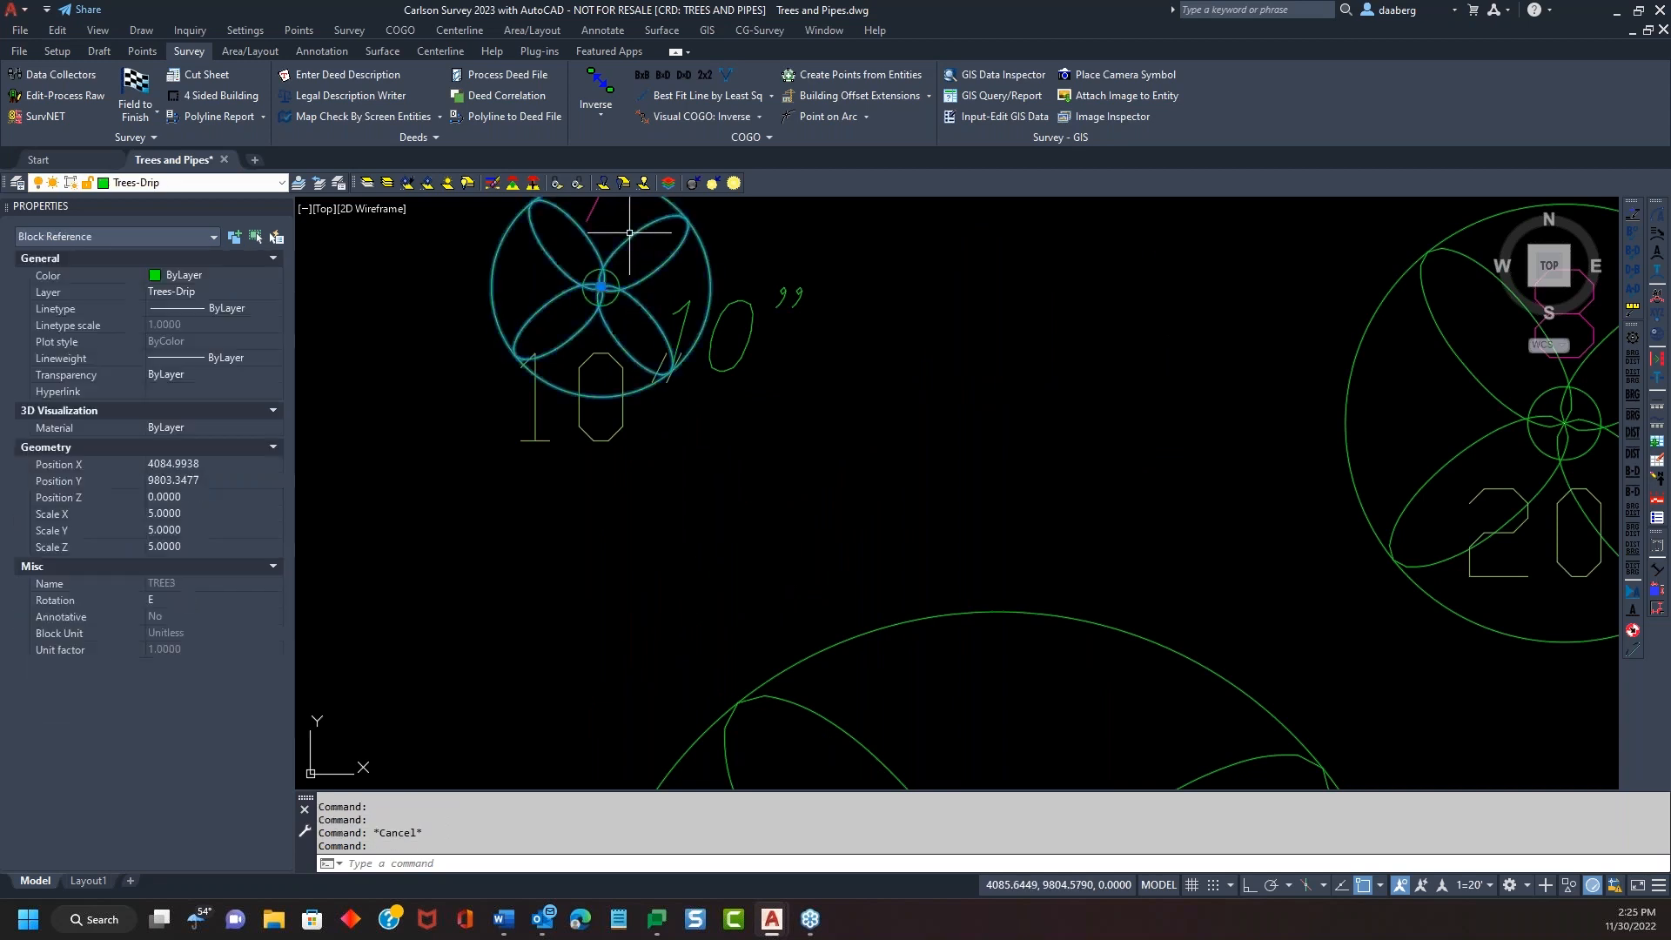
key("Escape")
key("Escape")
scroll(748, 365, "down", 4)
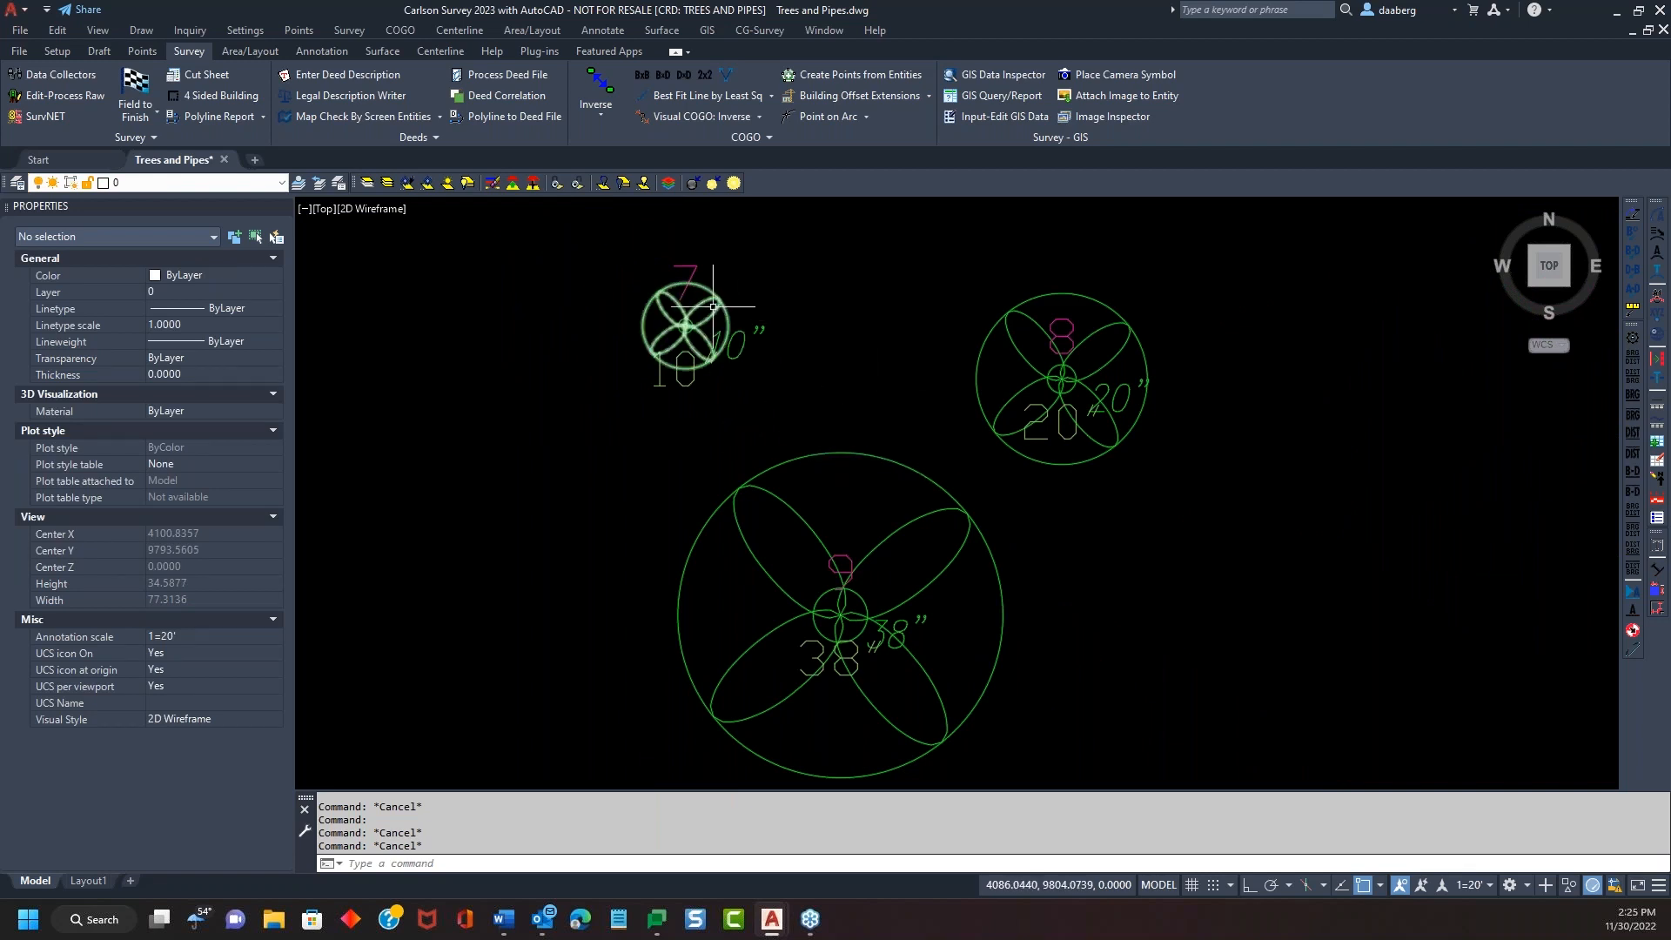
middle_click_drag(1066, 418, 1022, 318)
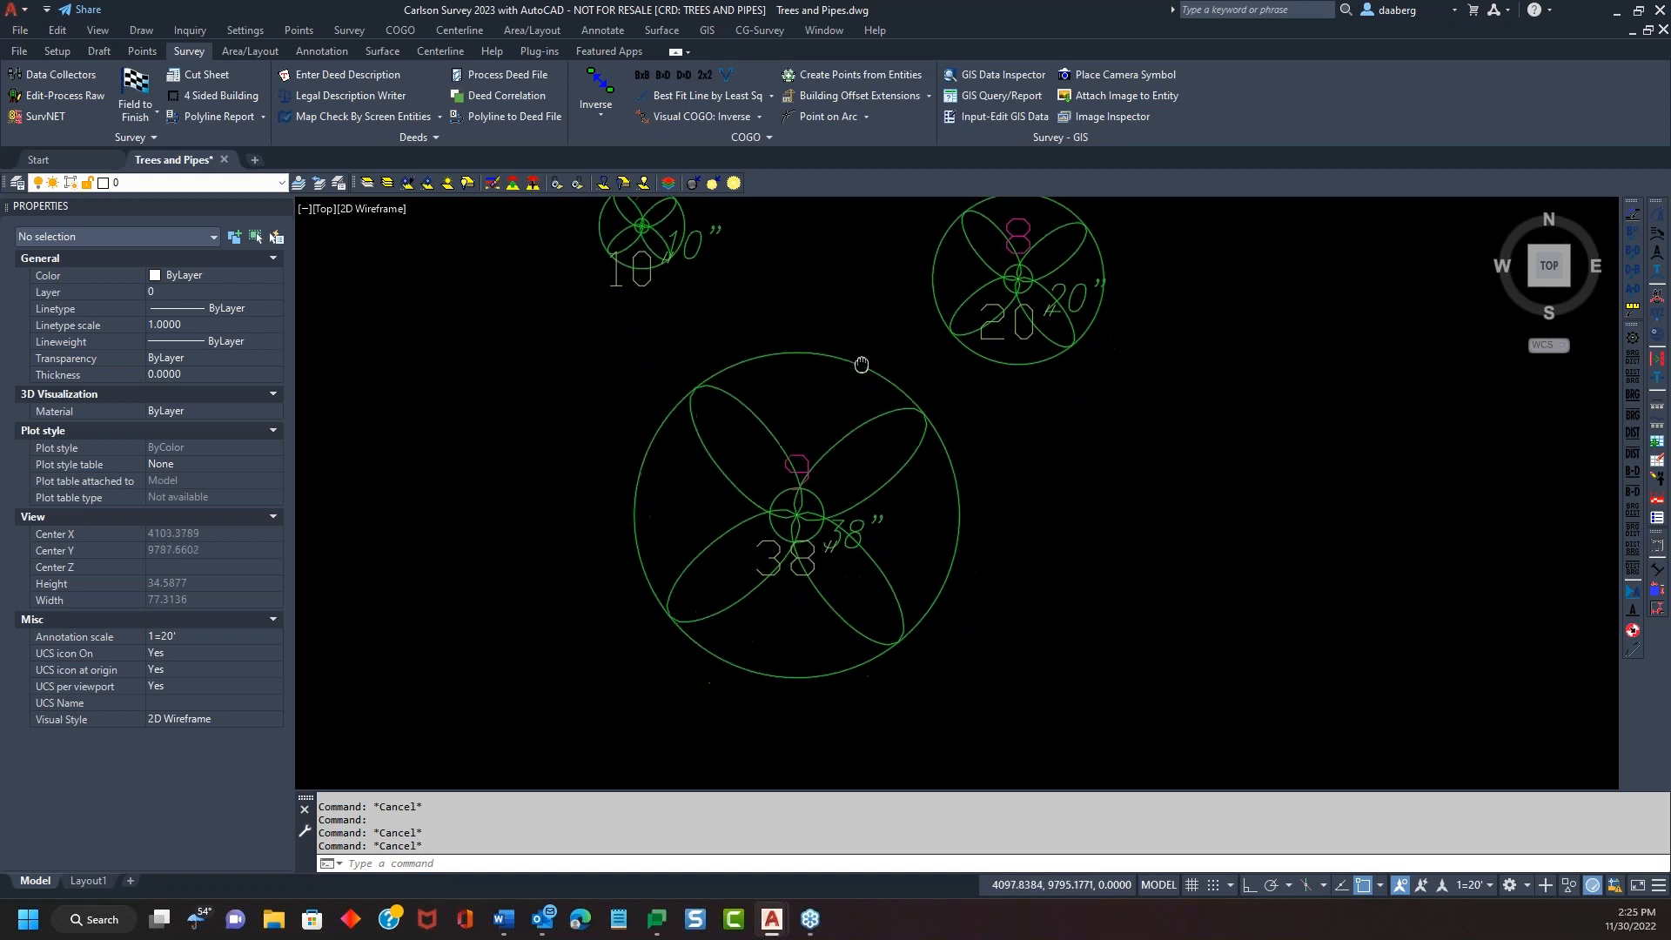
Open Field to Finish code editing and Tree Setup, moving both dialogs aside
left_click(140, 92)
left_click(723, 595)
left_click_drag(1007, 213, 1382, 137)
left_click(1428, 467)
left_click_drag(1197, 190, 1319, 158)
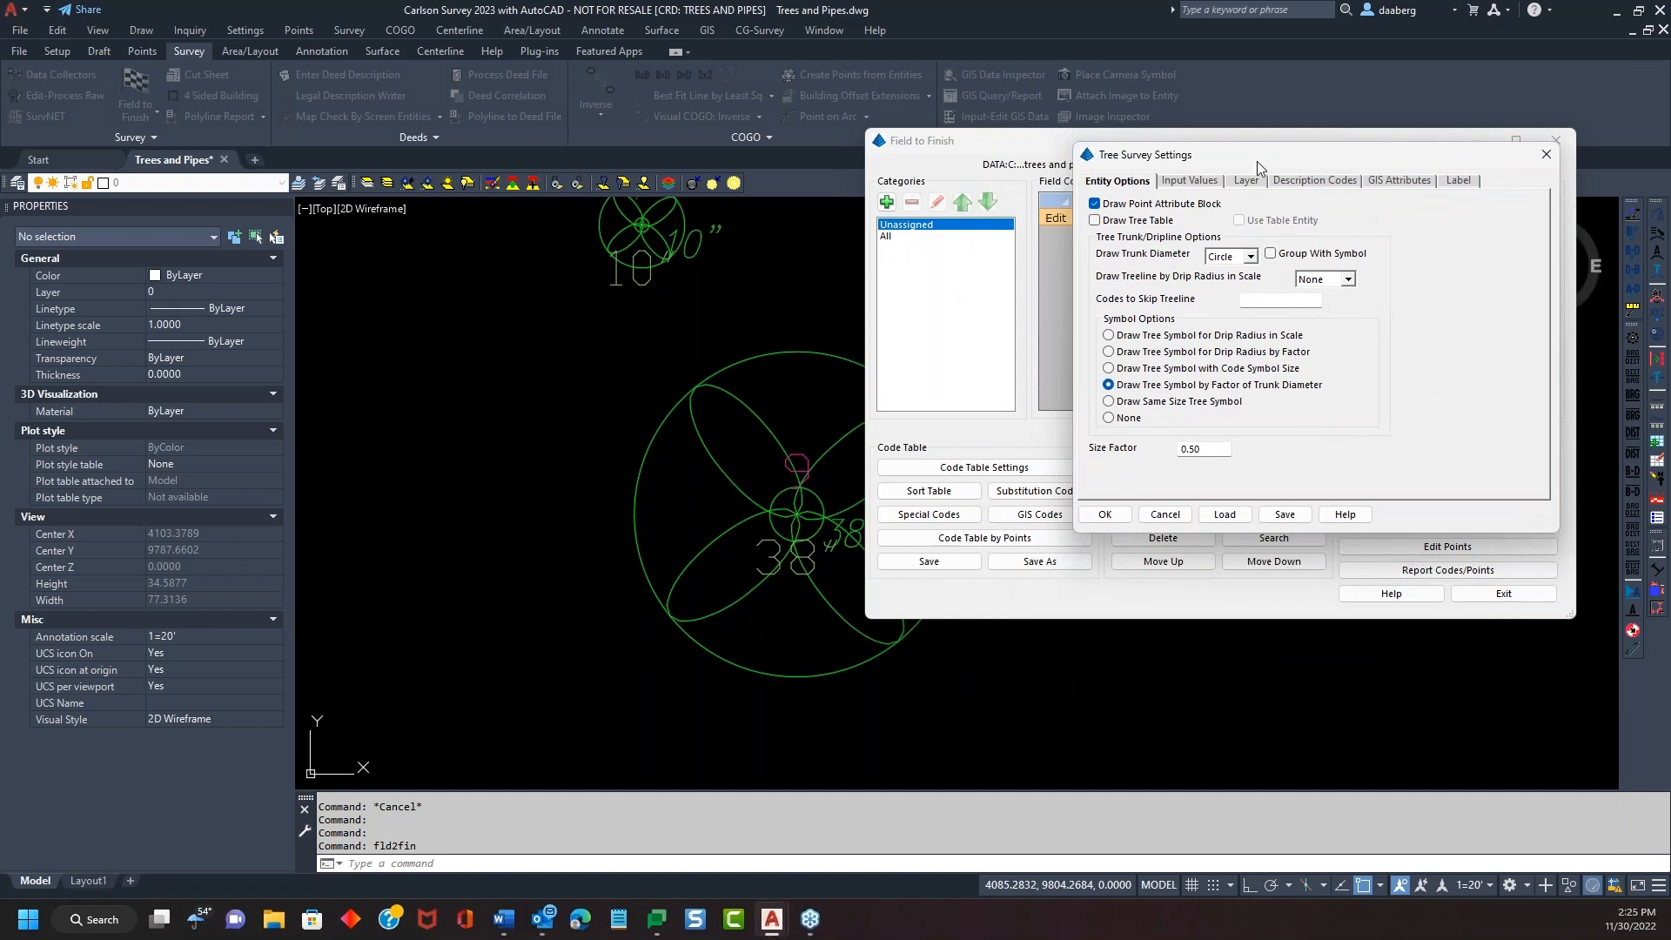
left_click_drag(1255, 162, 1326, 147)
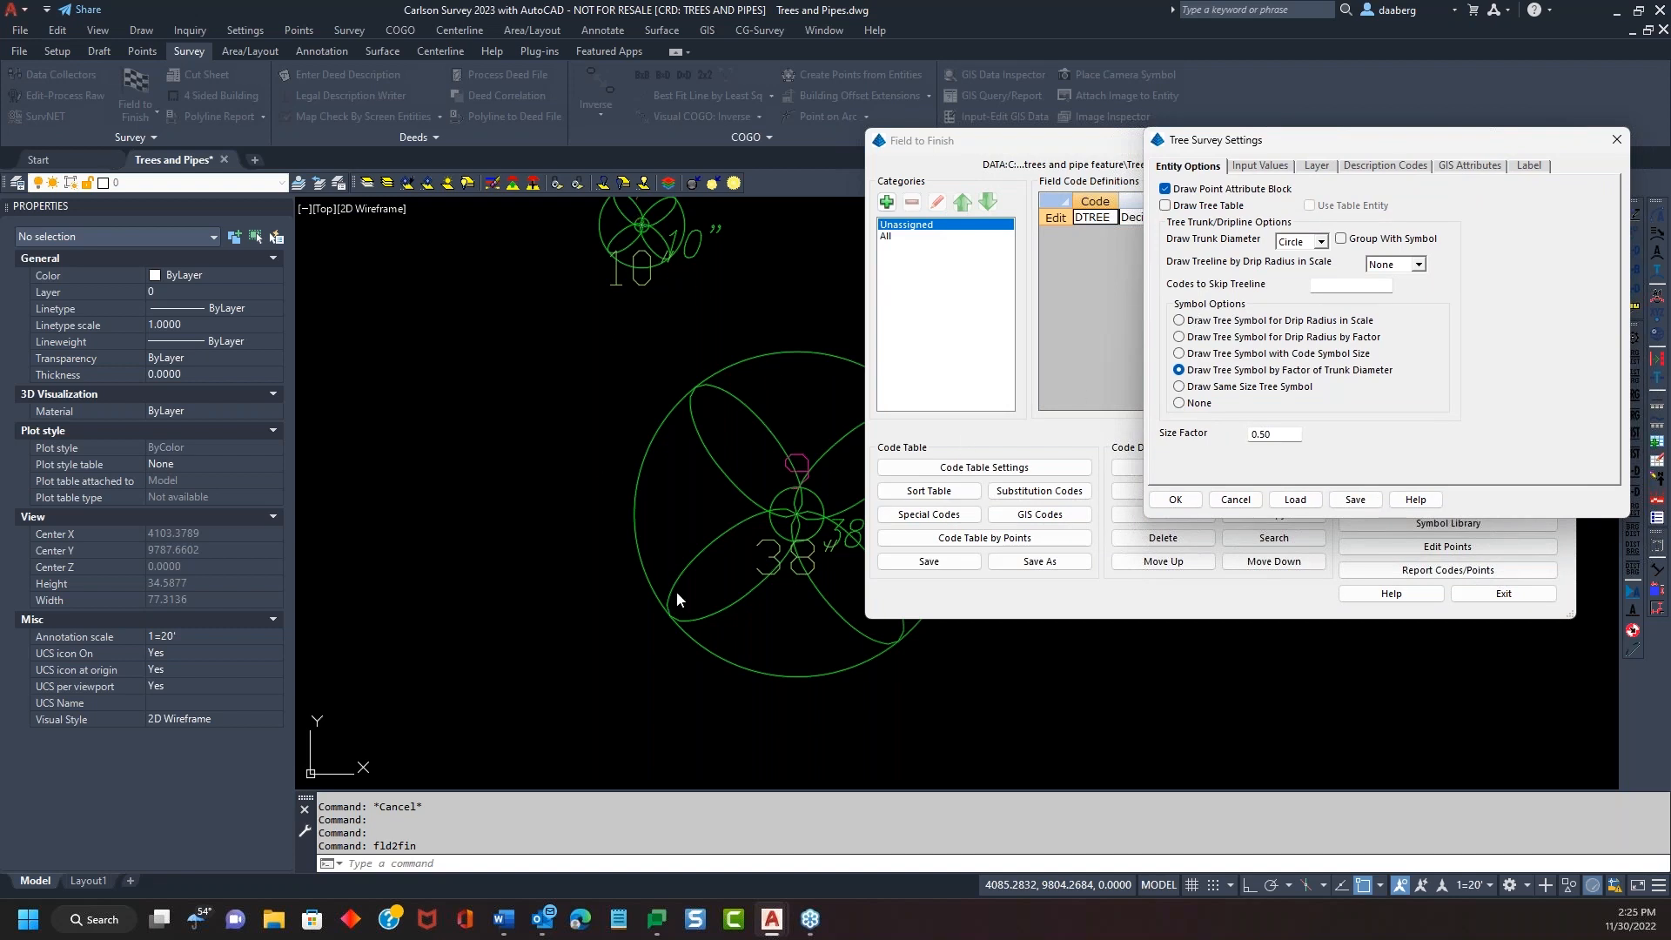
Set Symbol Options to None and Draw Treeline by Drip Radius to Bubbles, then redraw
left_click(1179, 403)
left_click(1417, 265)
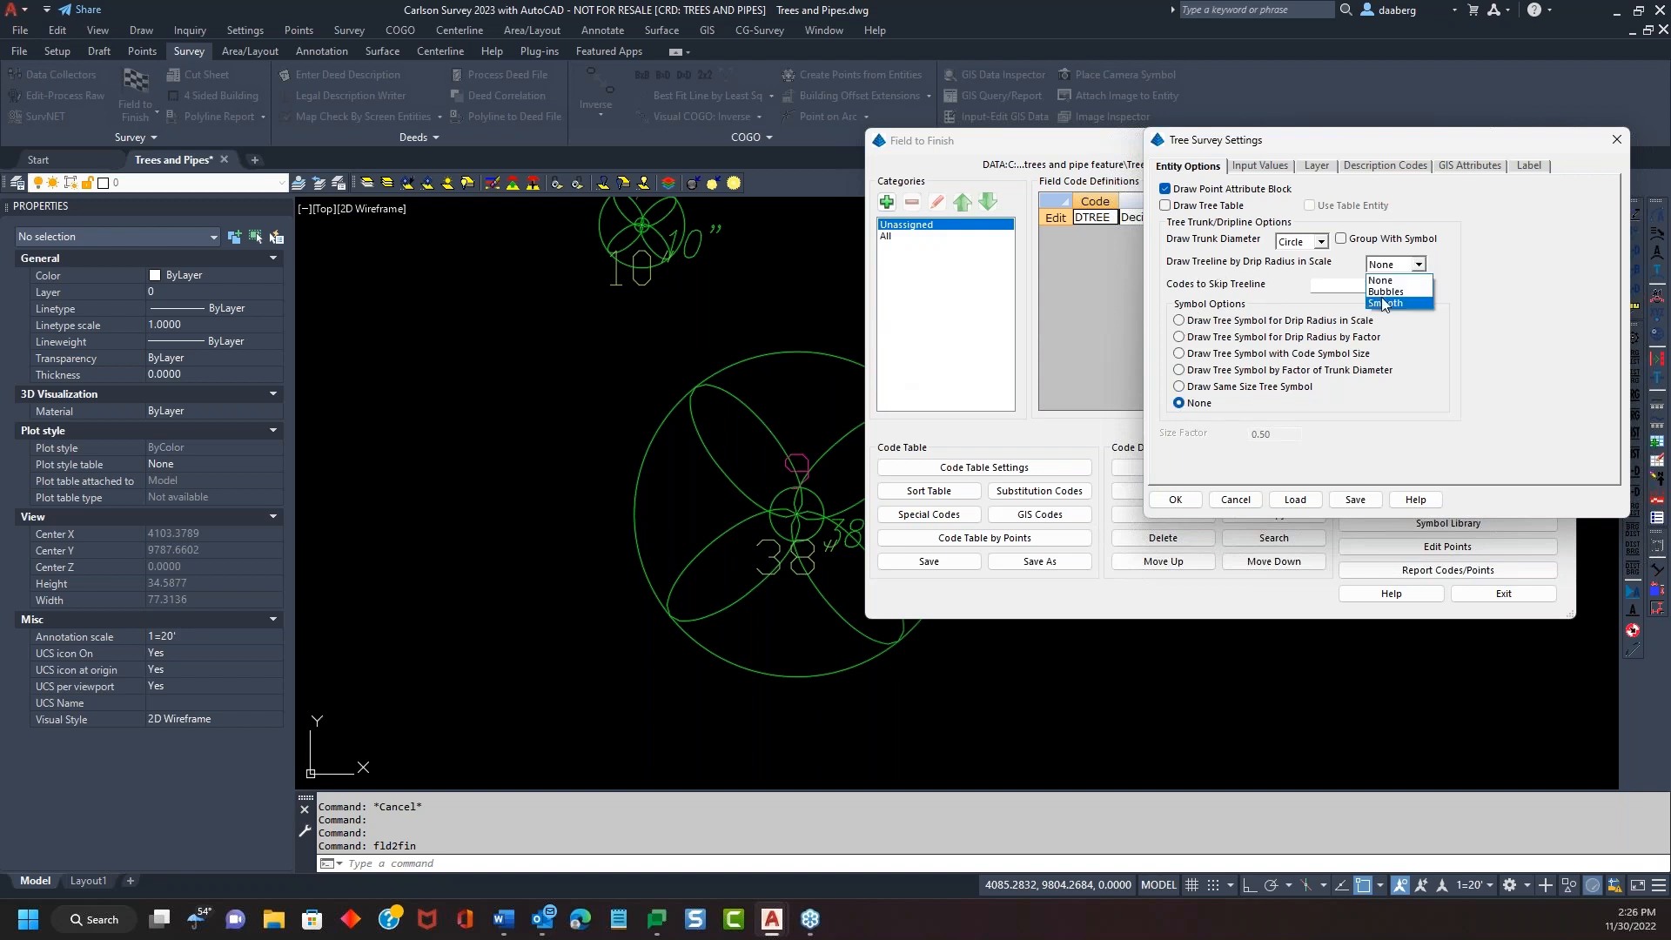
left_click(1386, 292)
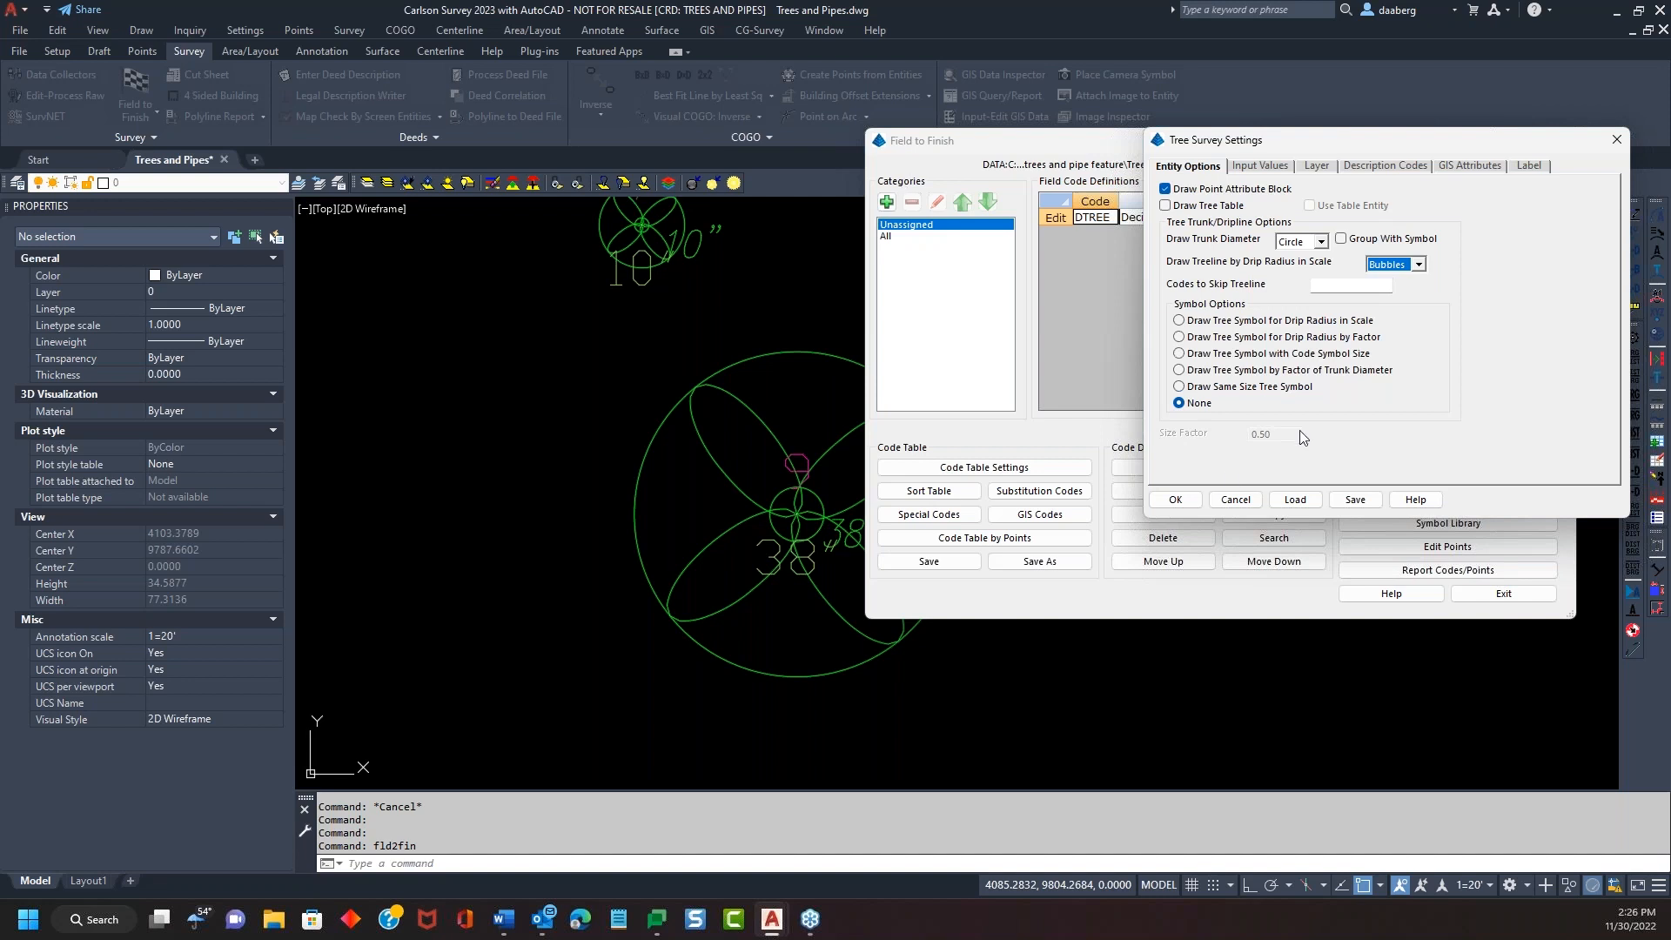
left_click(1175, 499)
left_click_drag(1250, 134, 1311, 101)
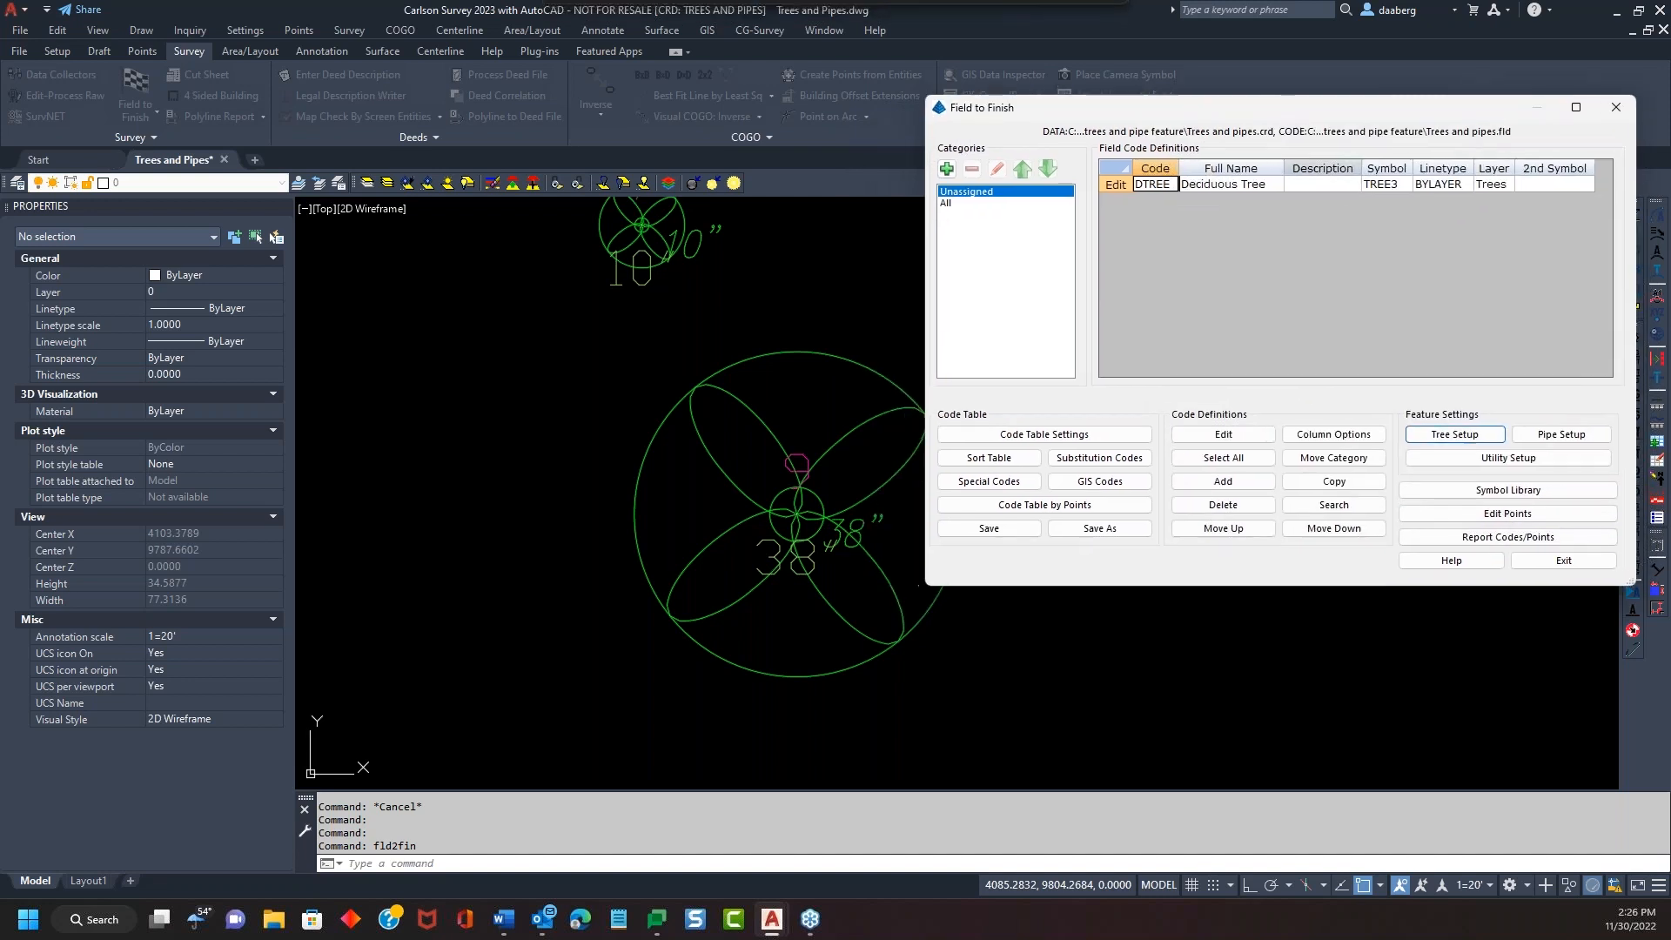
left_click(1569, 558)
left_click(681, 620)
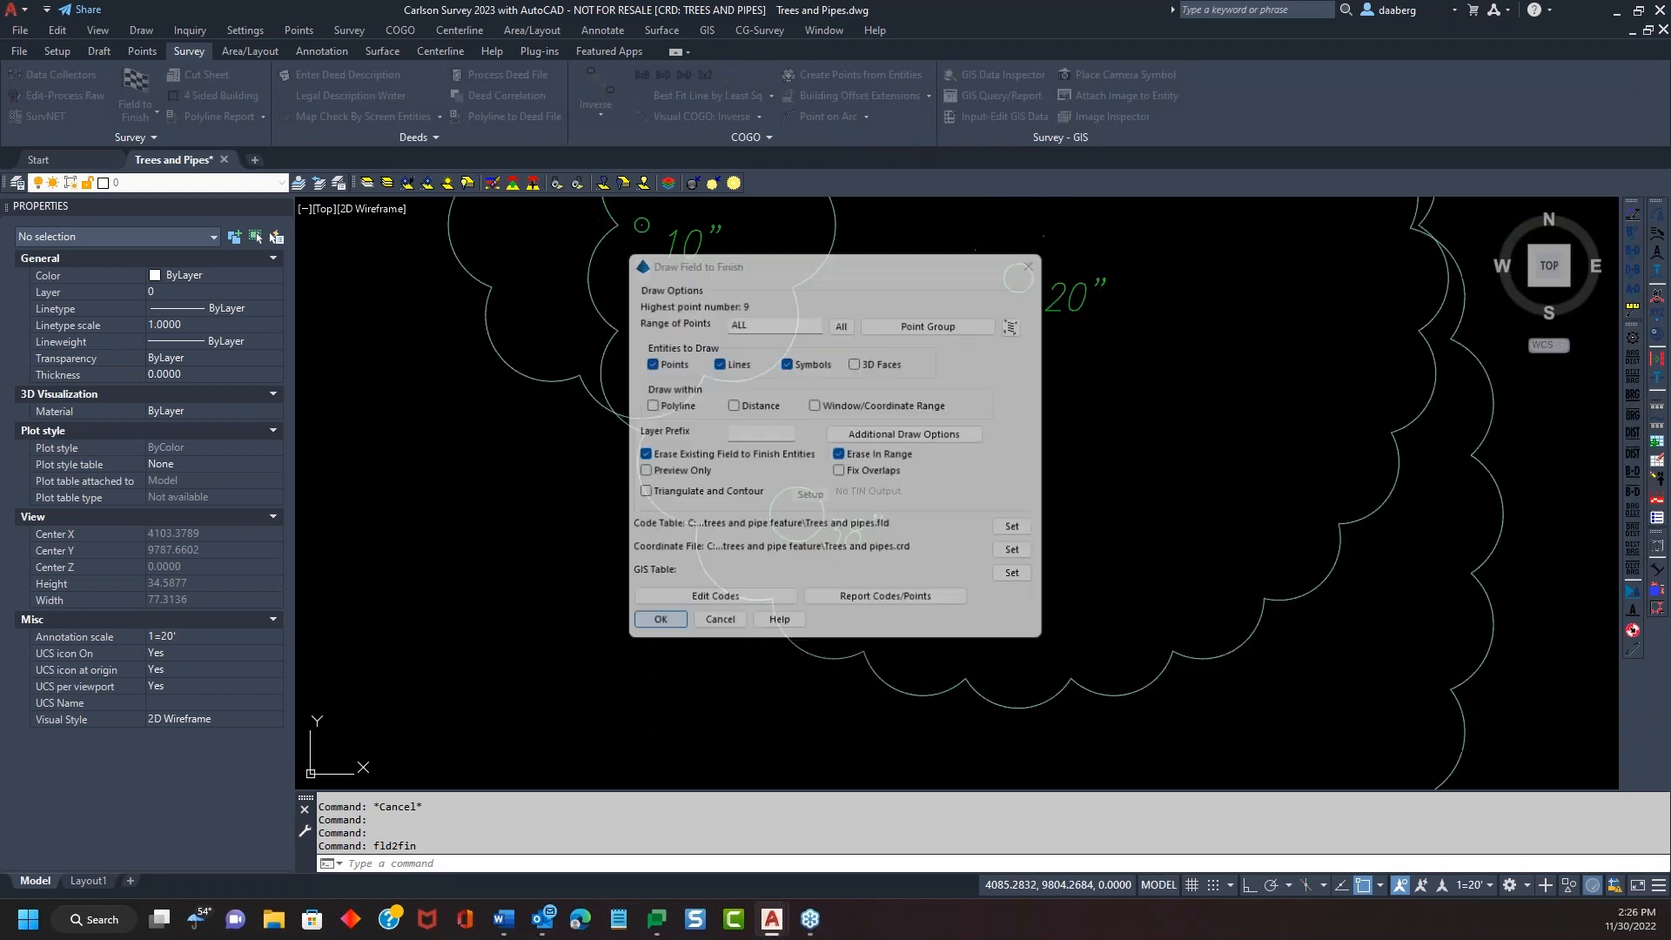
Pan to tree 7 and select its symbol to inspect it
scroll(1107, 506, "down", 4)
scroll(1235, 533, "up", 3)
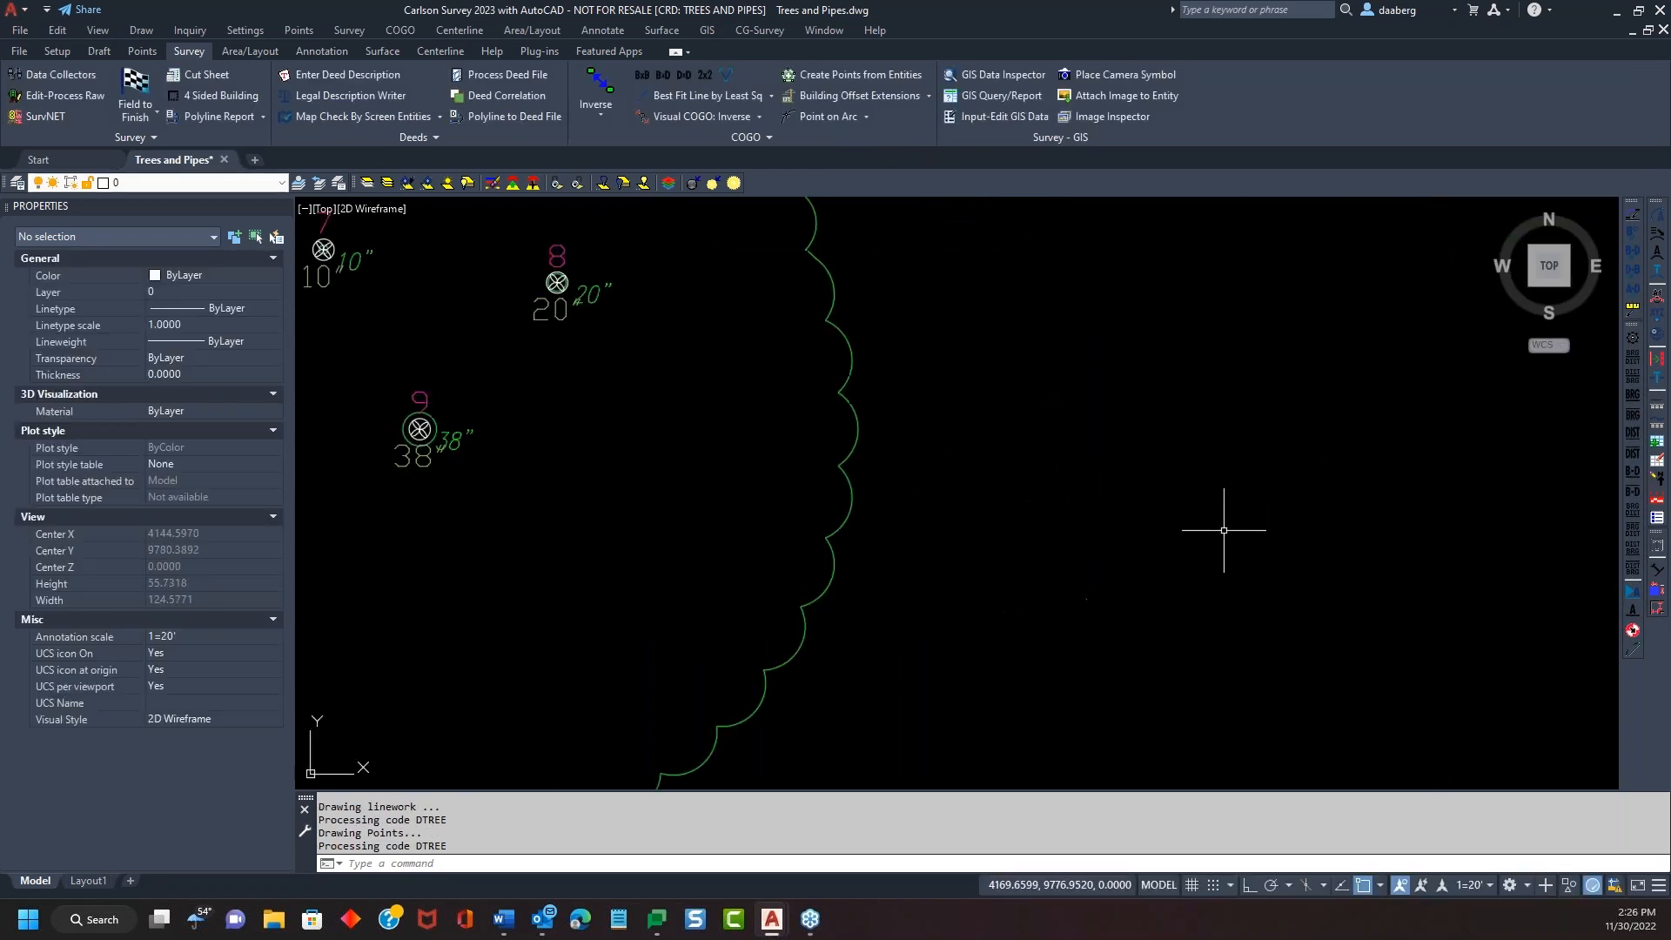
scroll(973, 477, "down", 2)
middle_click_drag(962, 466, 1138, 458)
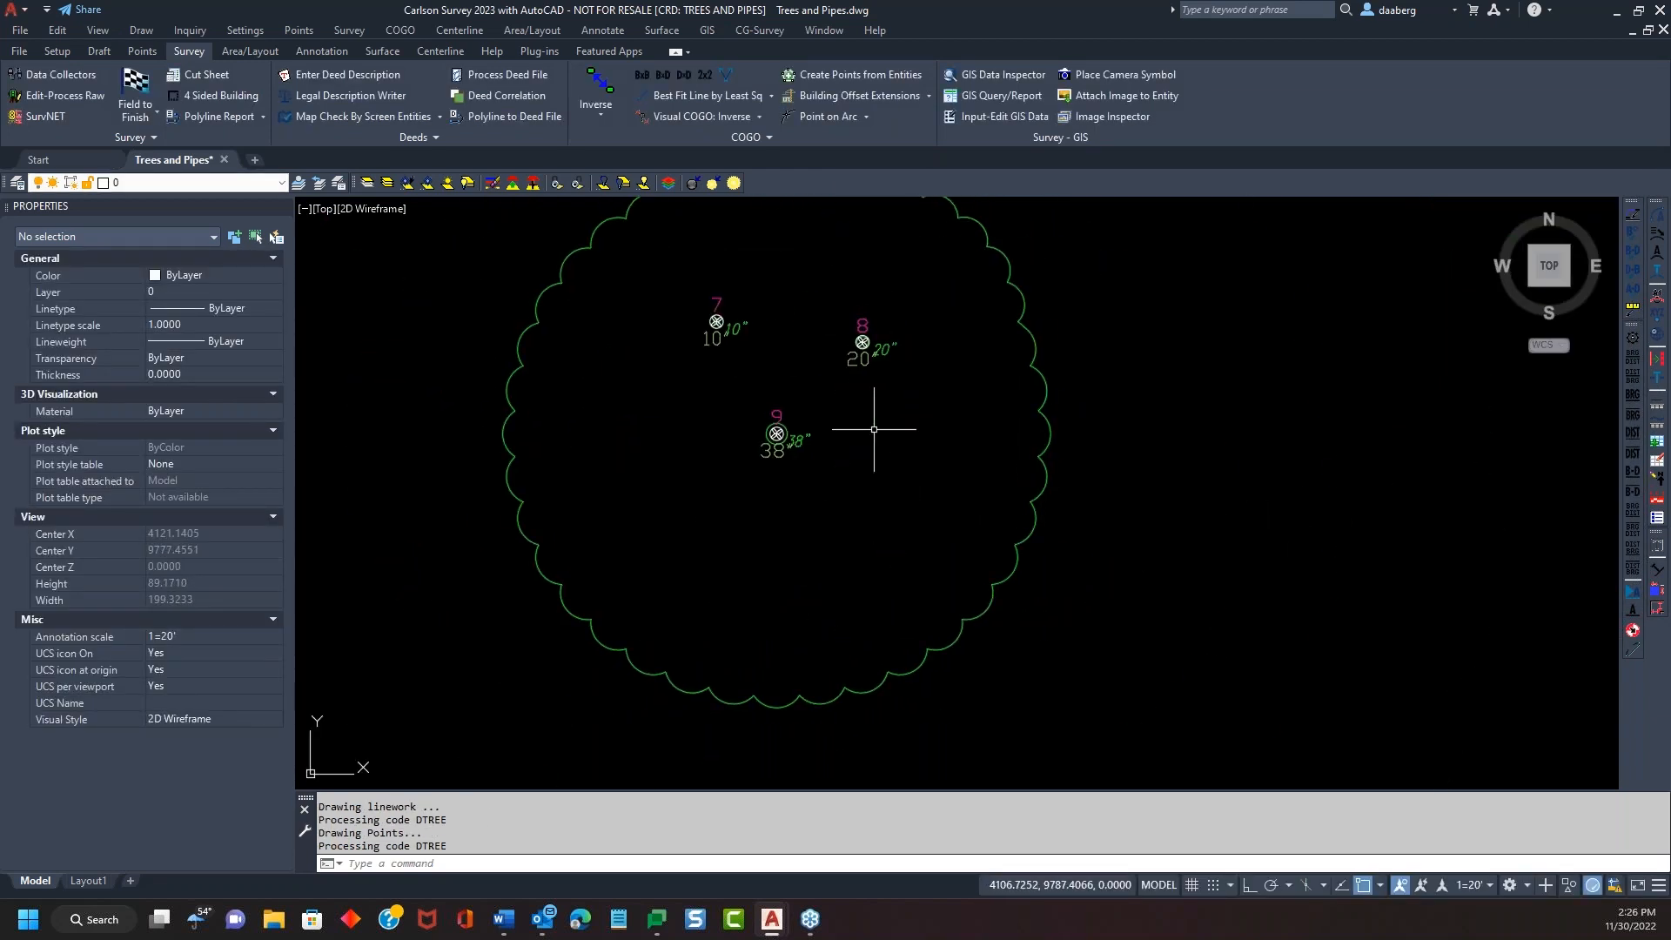
scroll(678, 310, "up", 4)
left_click(773, 333)
key("Escape")
key("Escape")
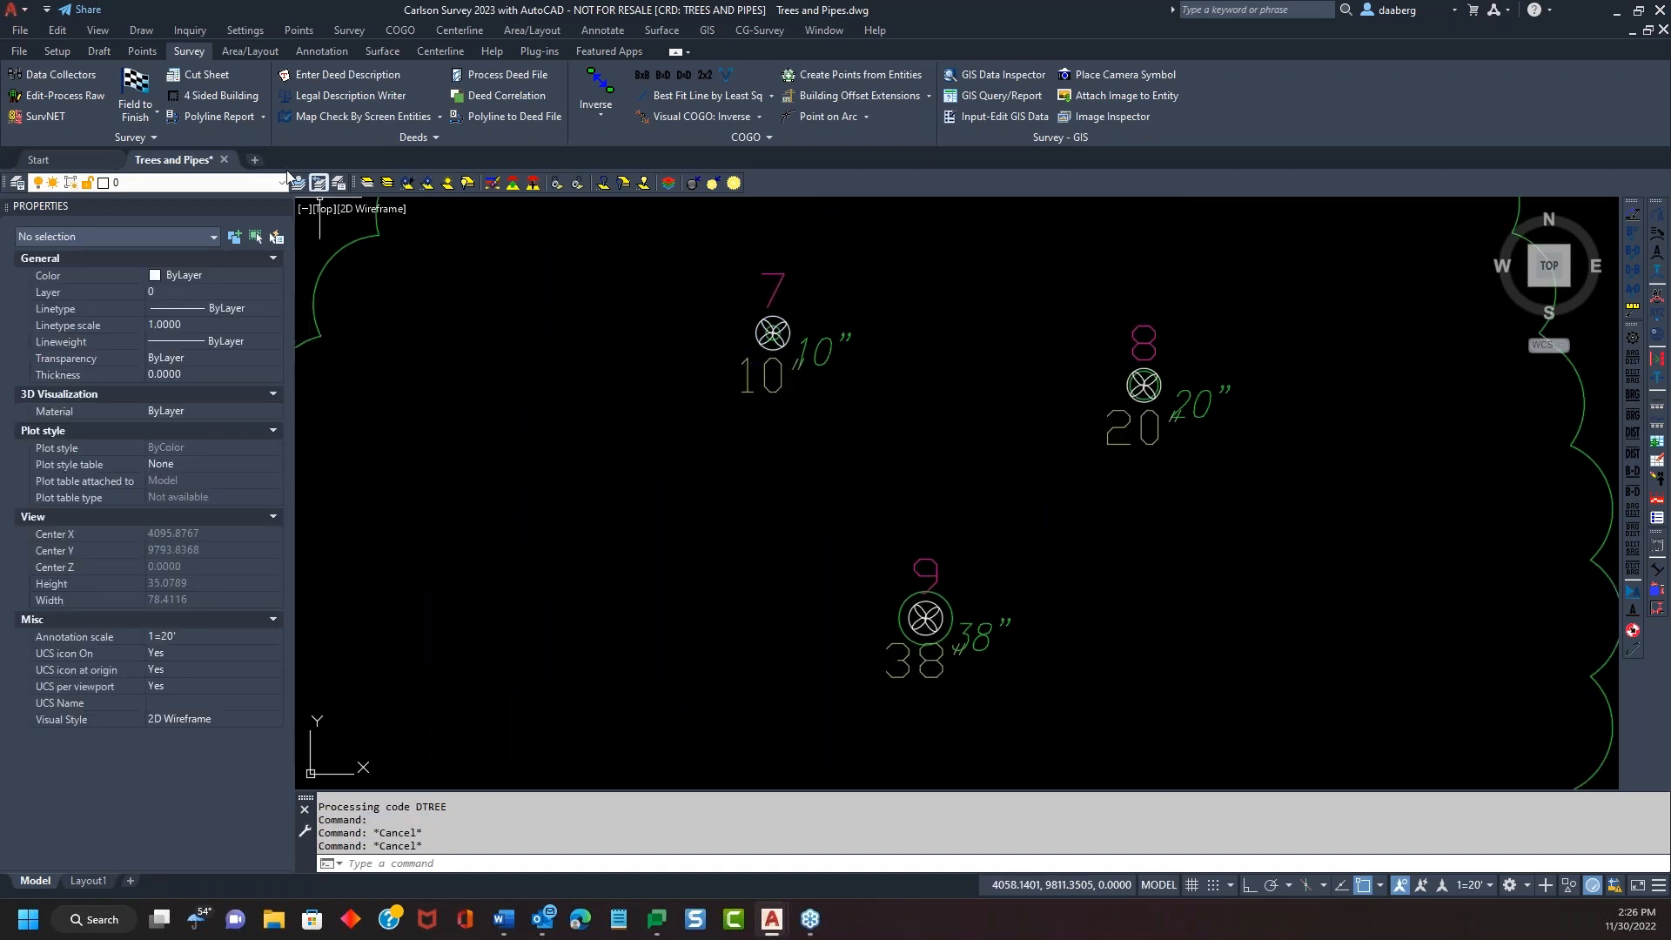
Freeze the Trees layer by picking a tree symbol with the layer freeze tool
left_click(407, 185)
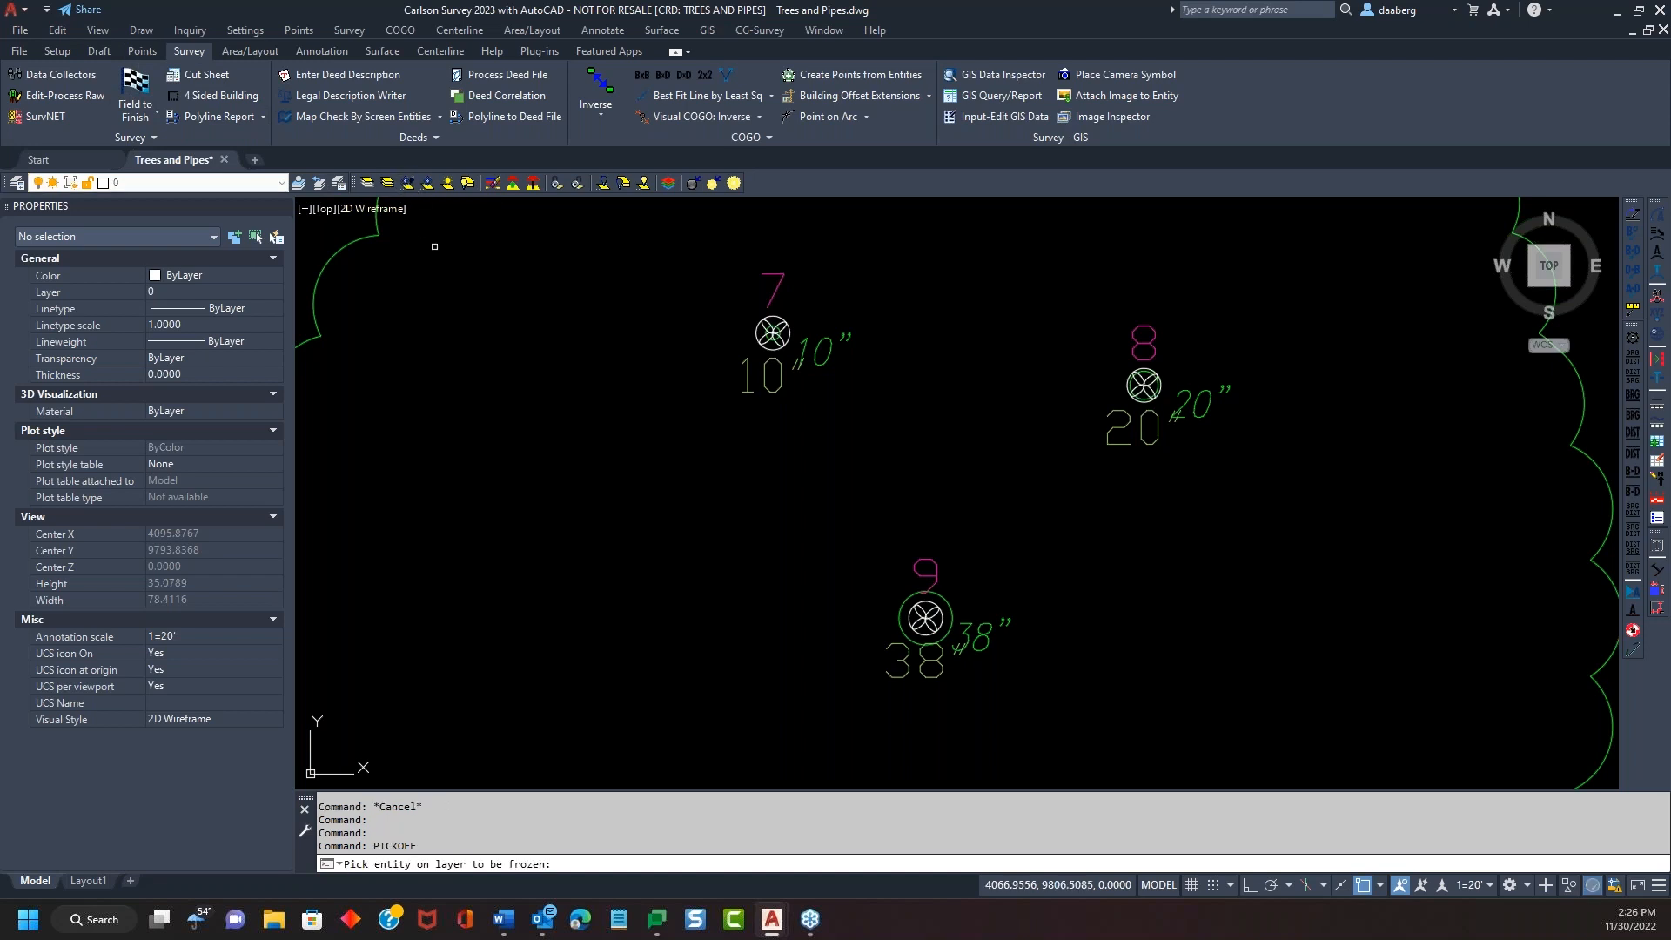
left_click(795, 311)
scroll(793, 311, "down", 4)
middle_click_drag(812, 386, 736, 483)
scroll(774, 429, "down", 2)
key("Return")
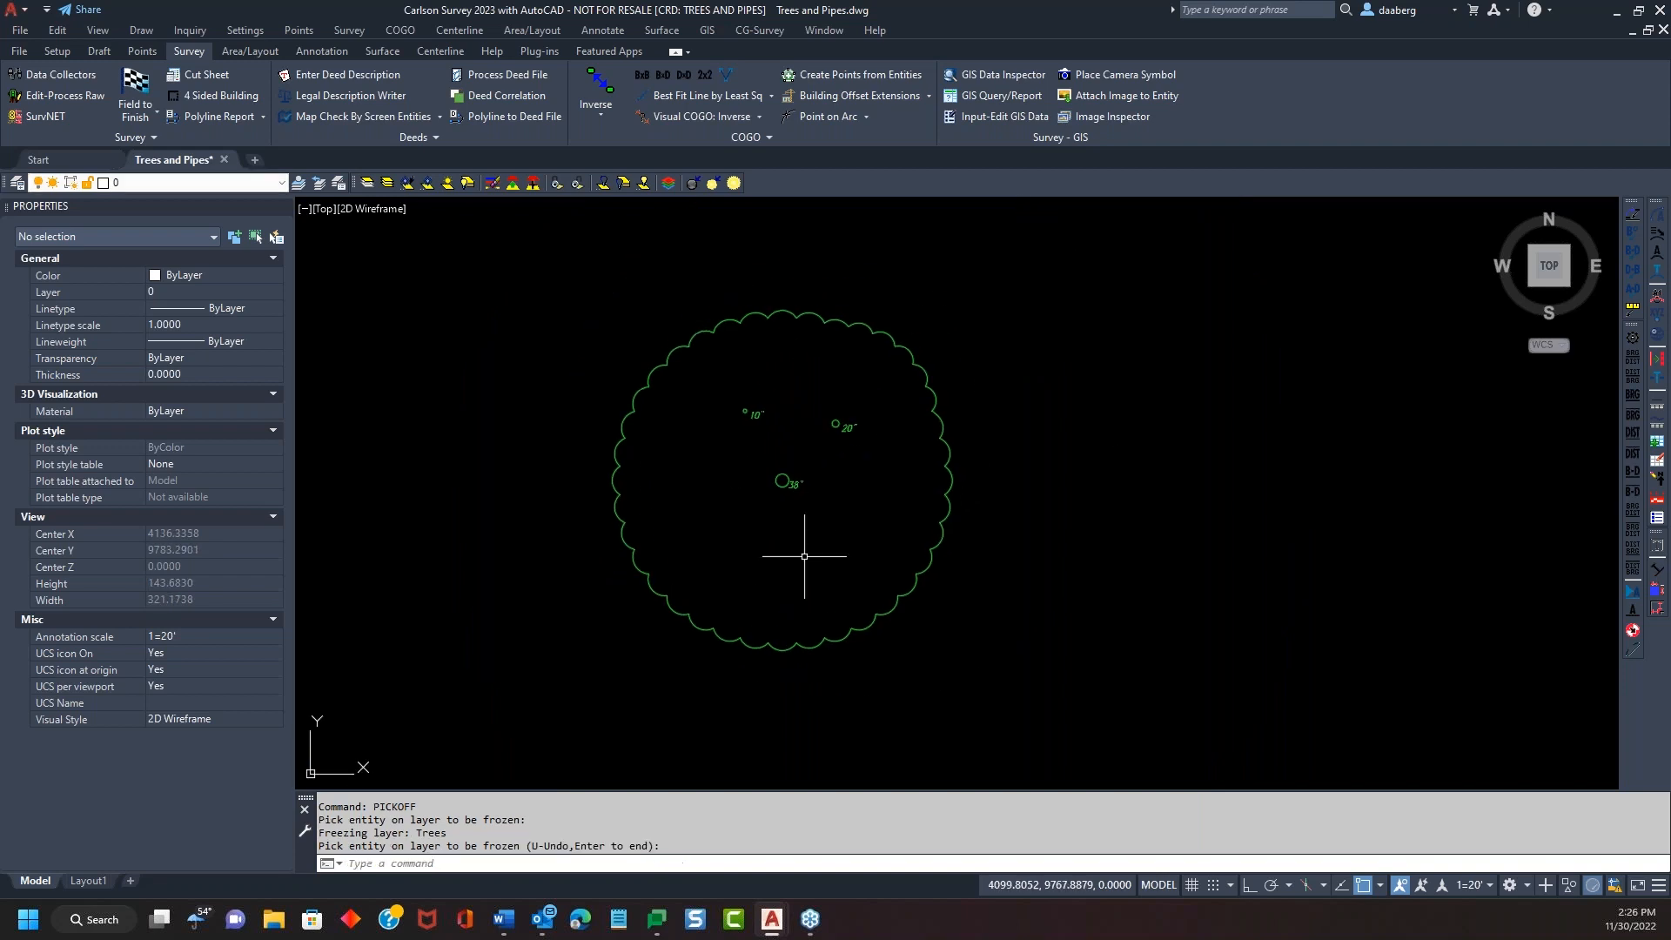
scroll(769, 524, "up", 2)
scroll(1070, 490, "down", 2)
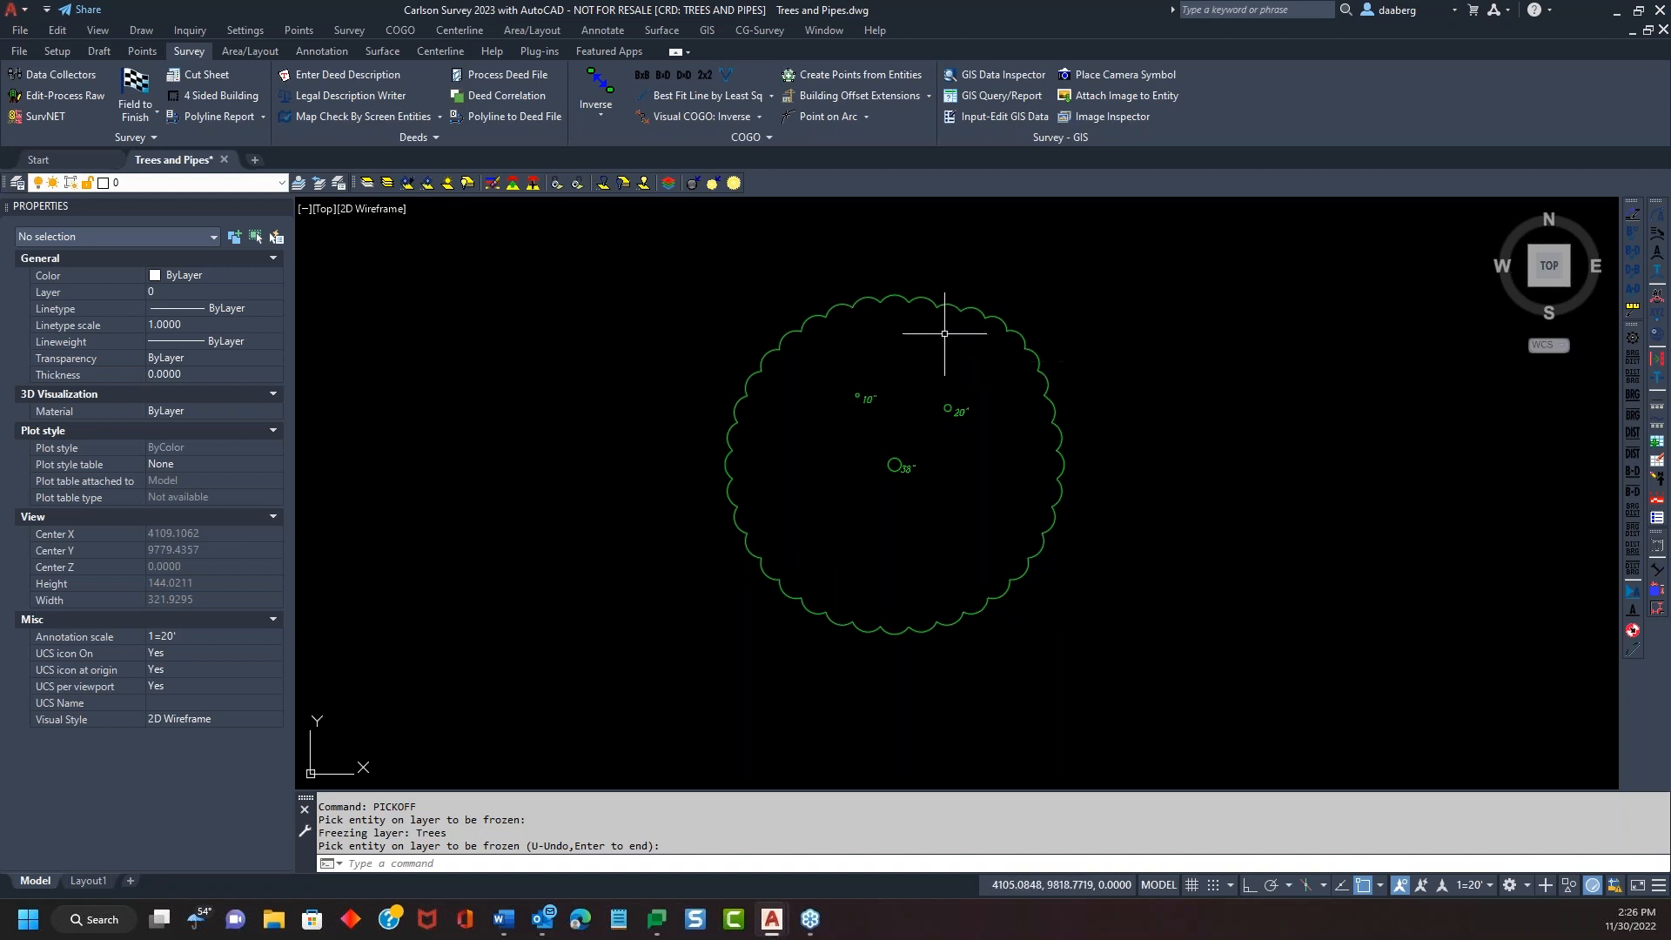
key("Return")
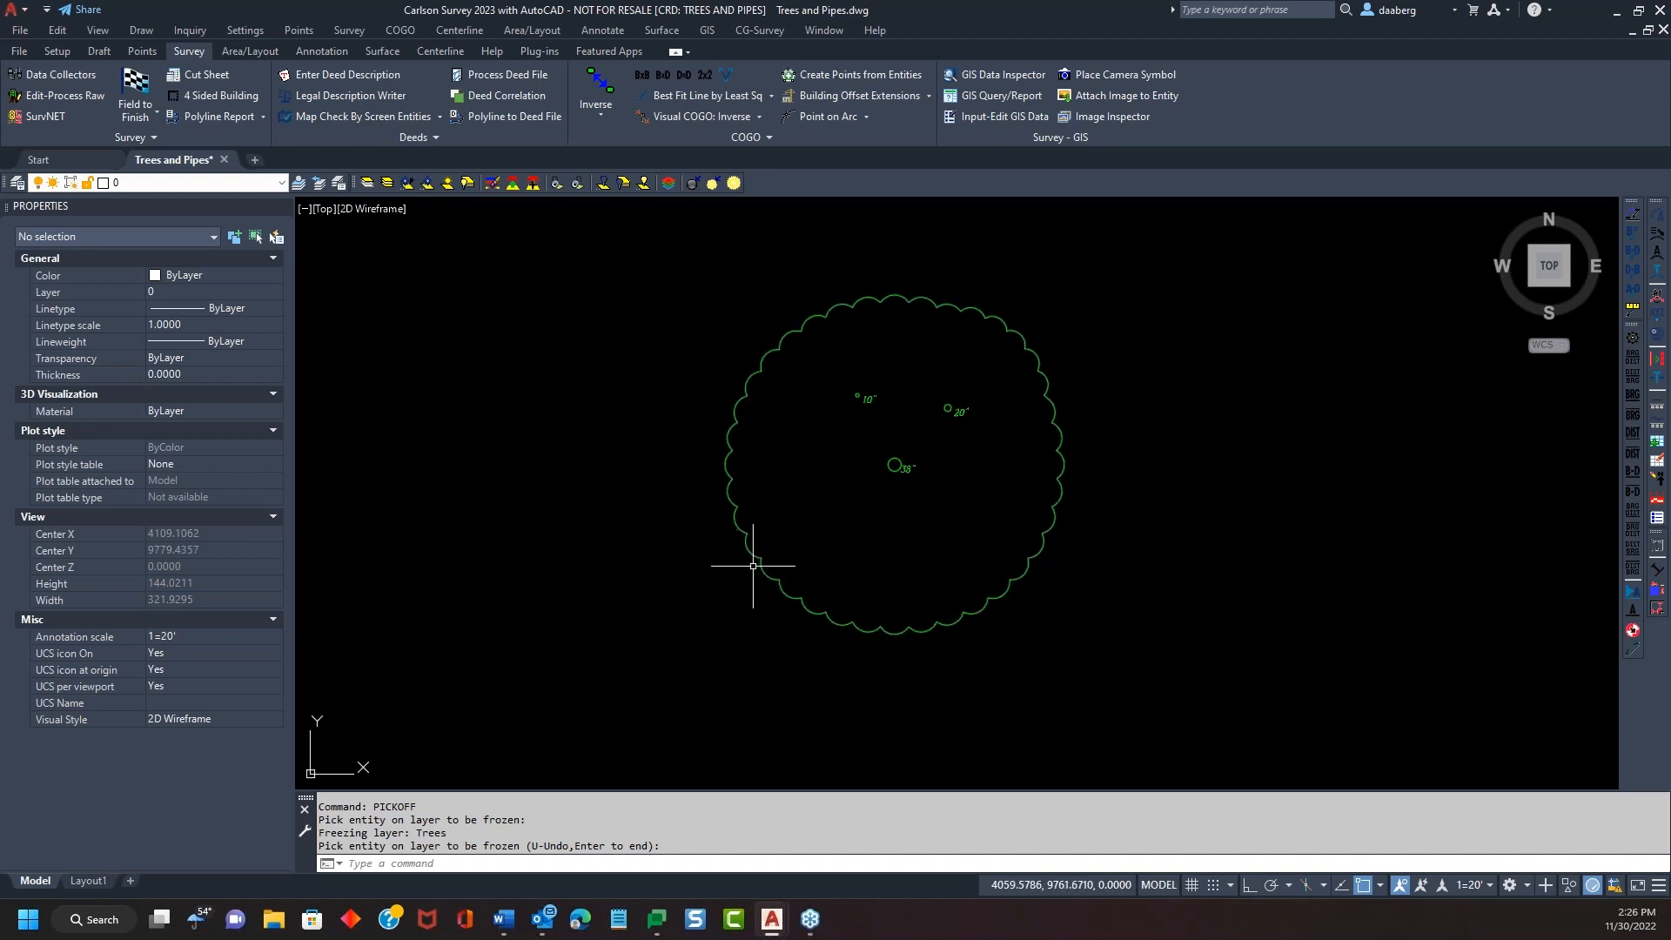
Select and deselect the scalloped drip outline enclosing all three trees
left_click(764, 567)
key("Escape")
key("Escape")
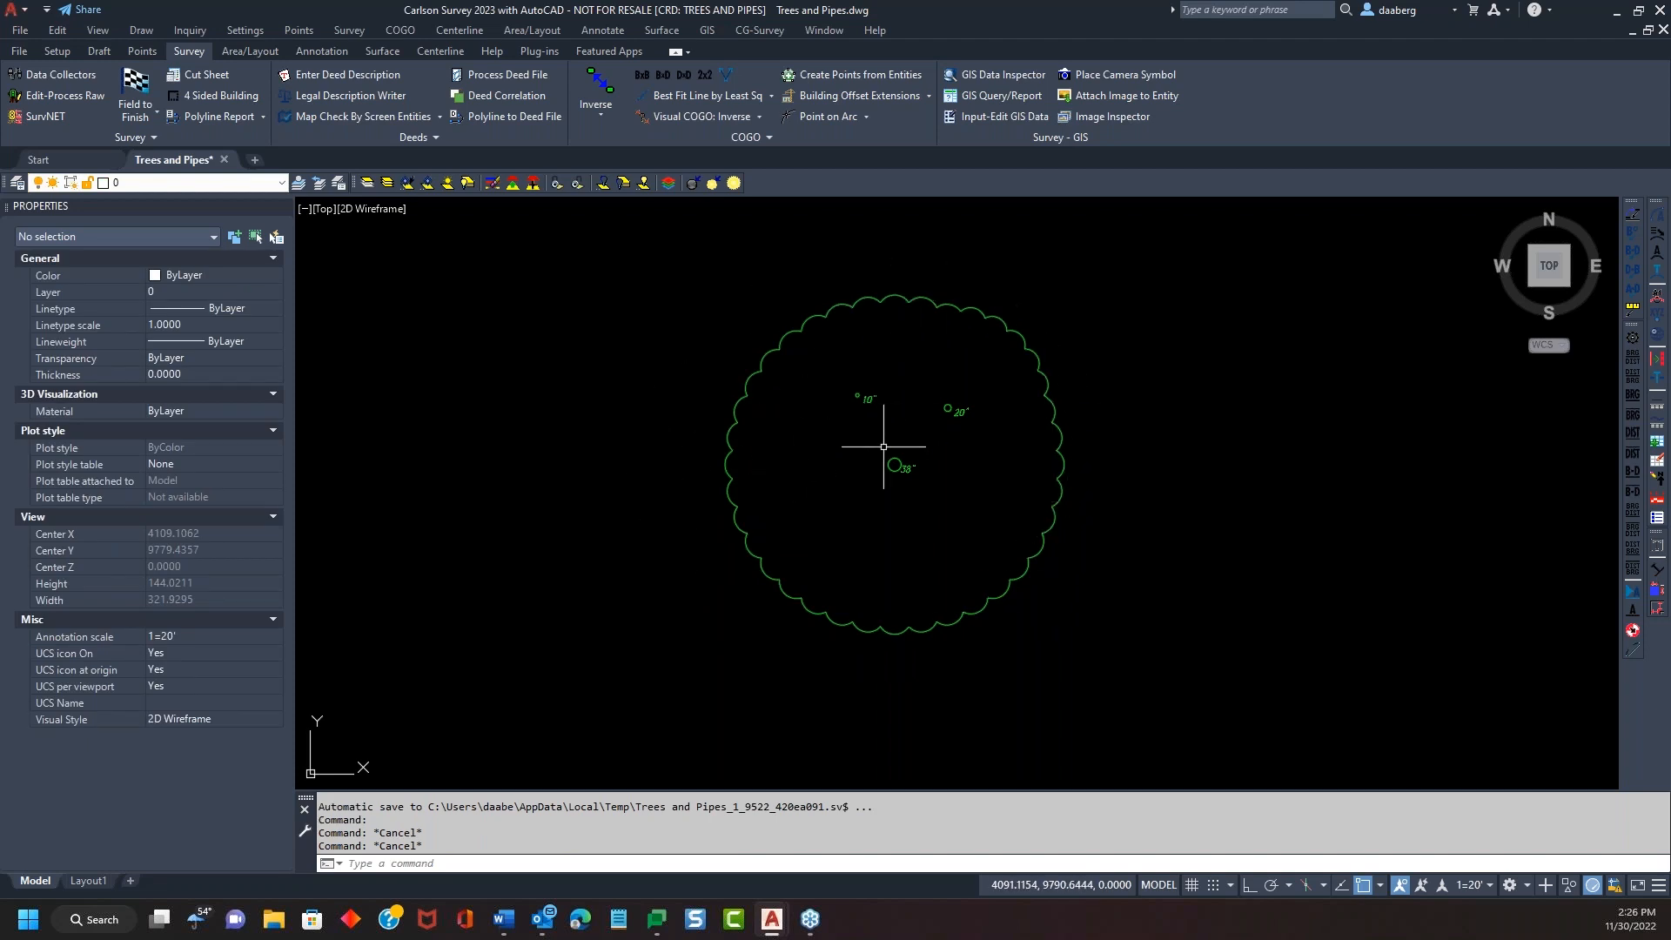
scroll(931, 484, "up", 2)
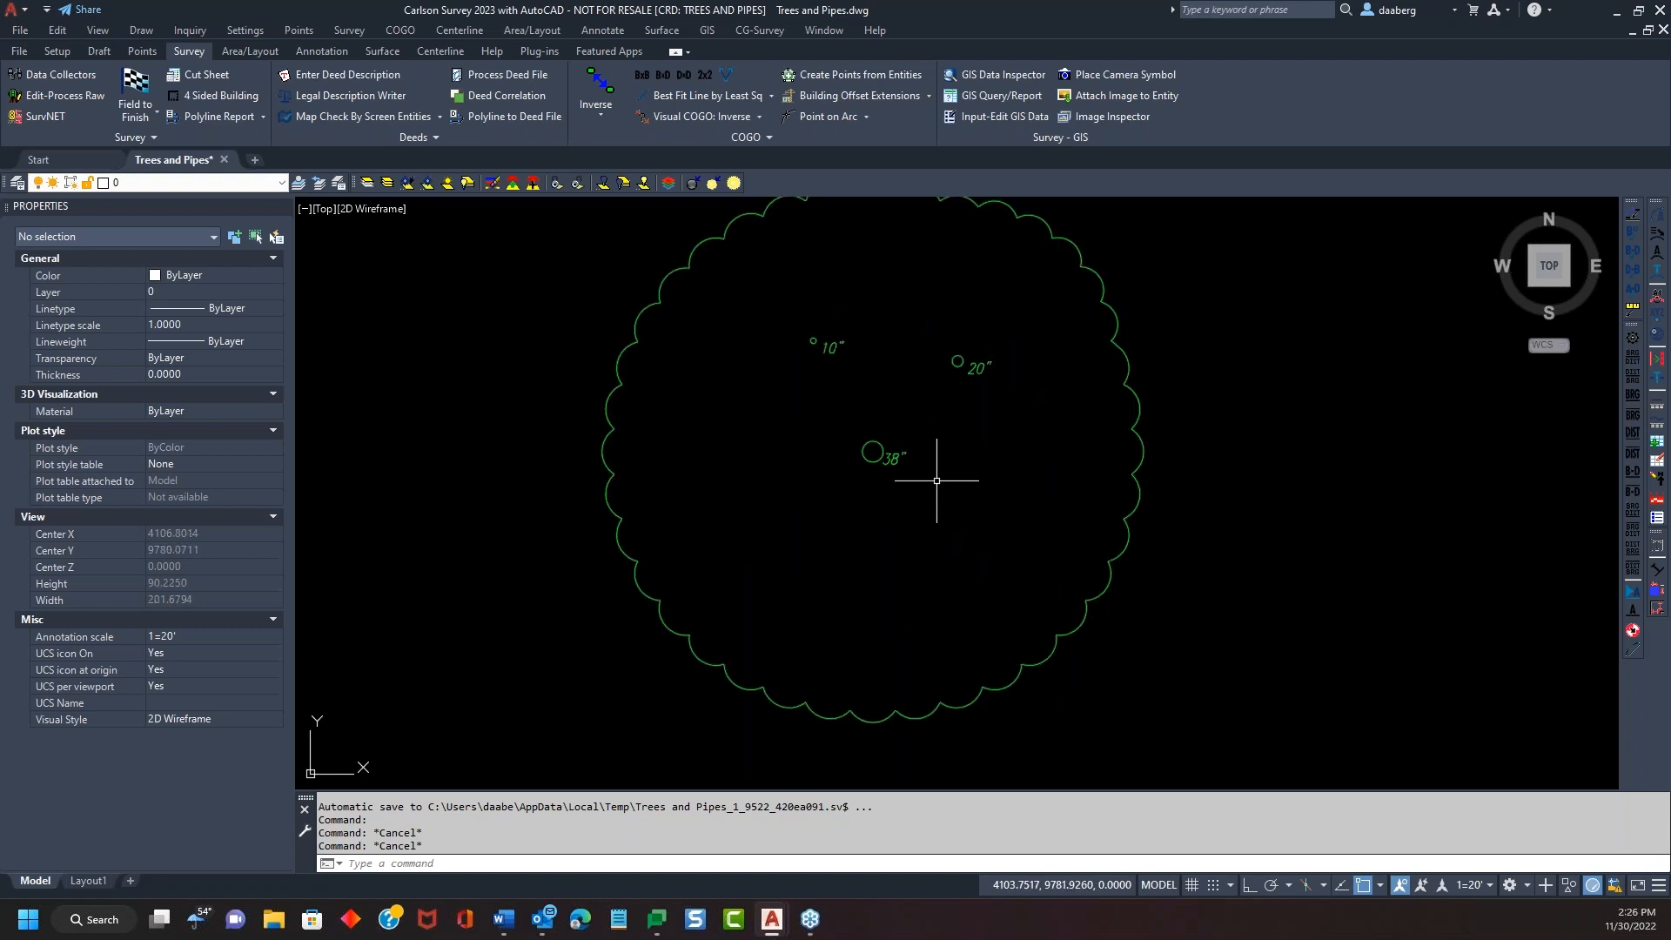
scroll(893, 375, "down", 2)
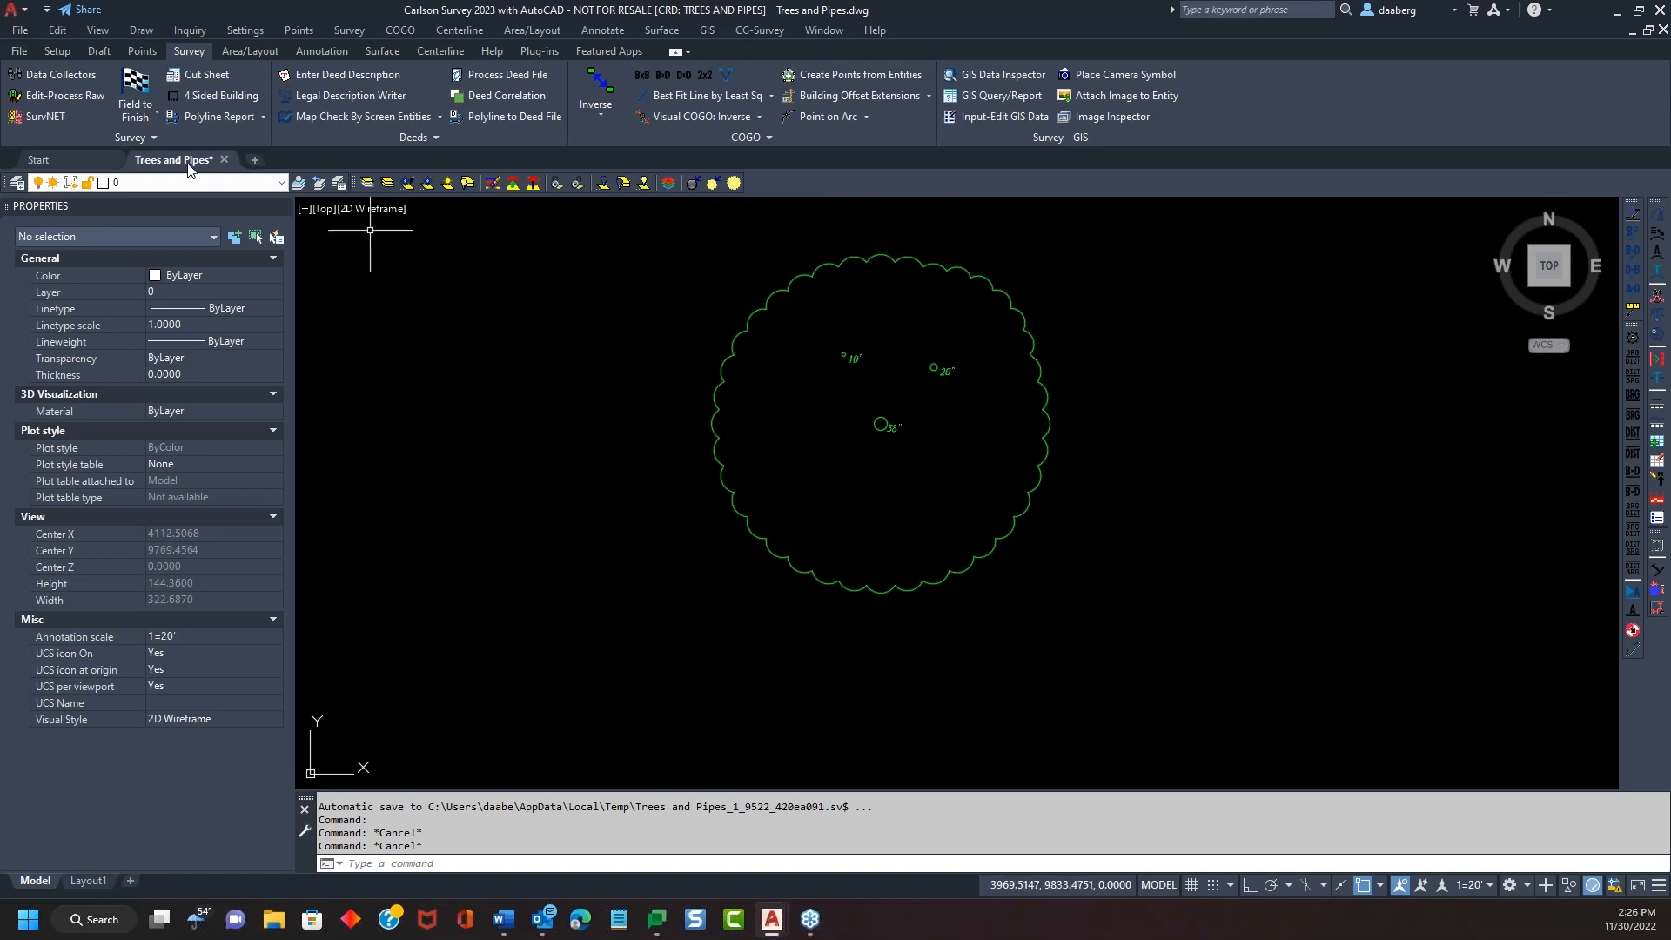
left_click(135, 92)
Open Tree Setup from the code editor, browsing saved settings files without loading any
left_click(718, 589)
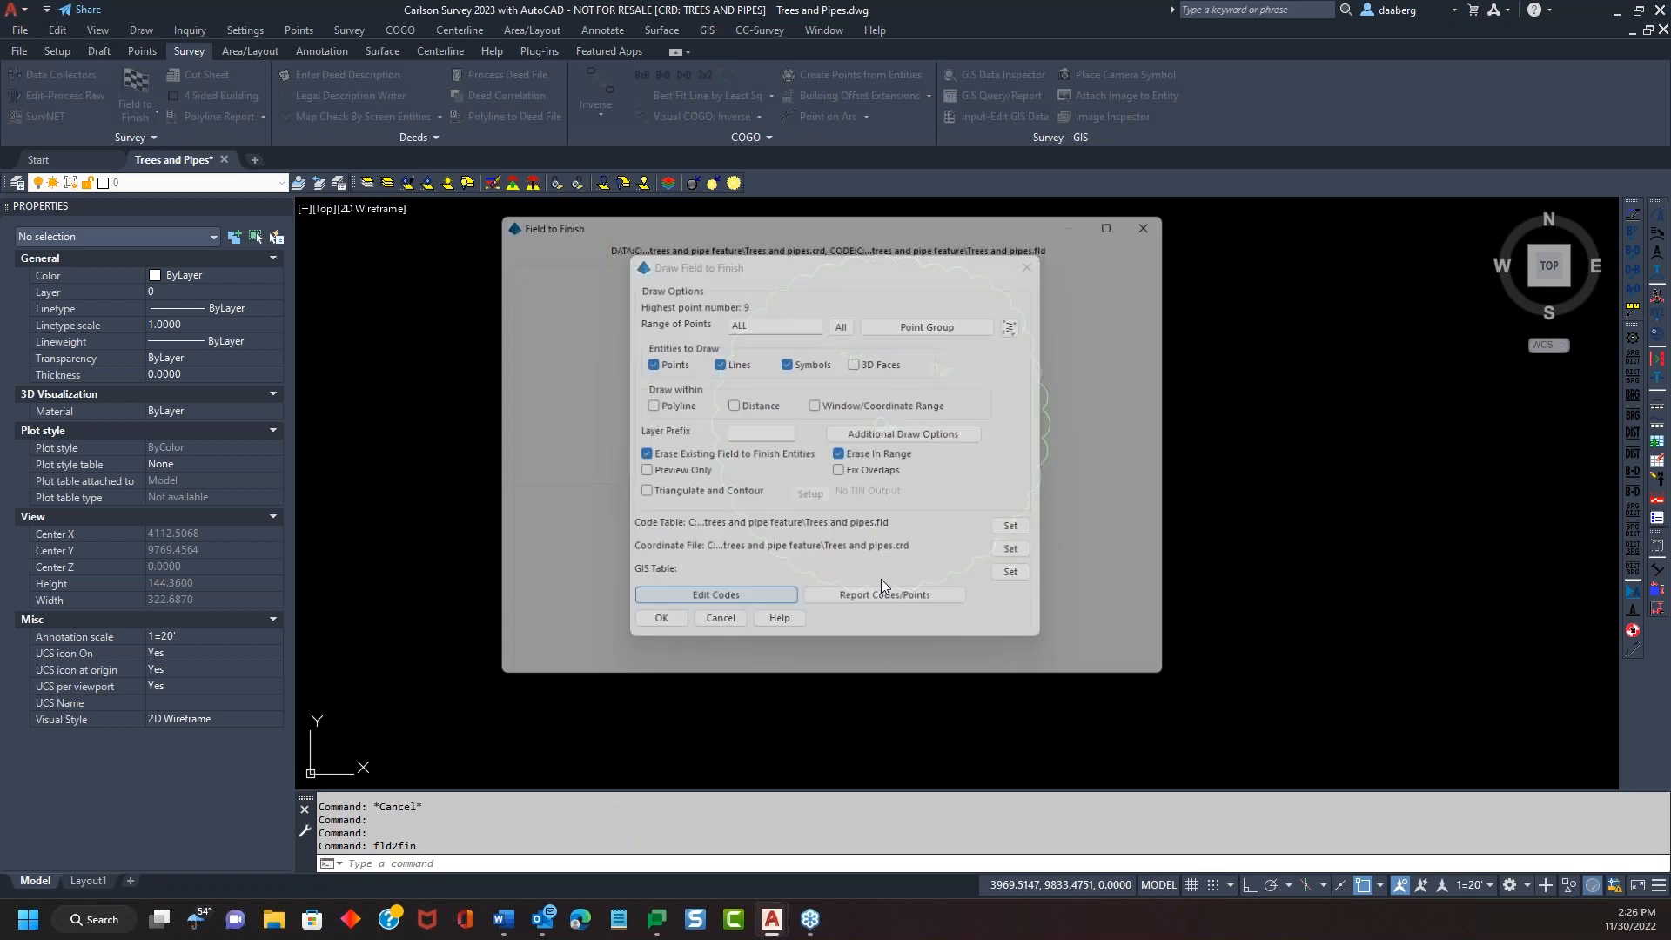
left_click(1054, 540)
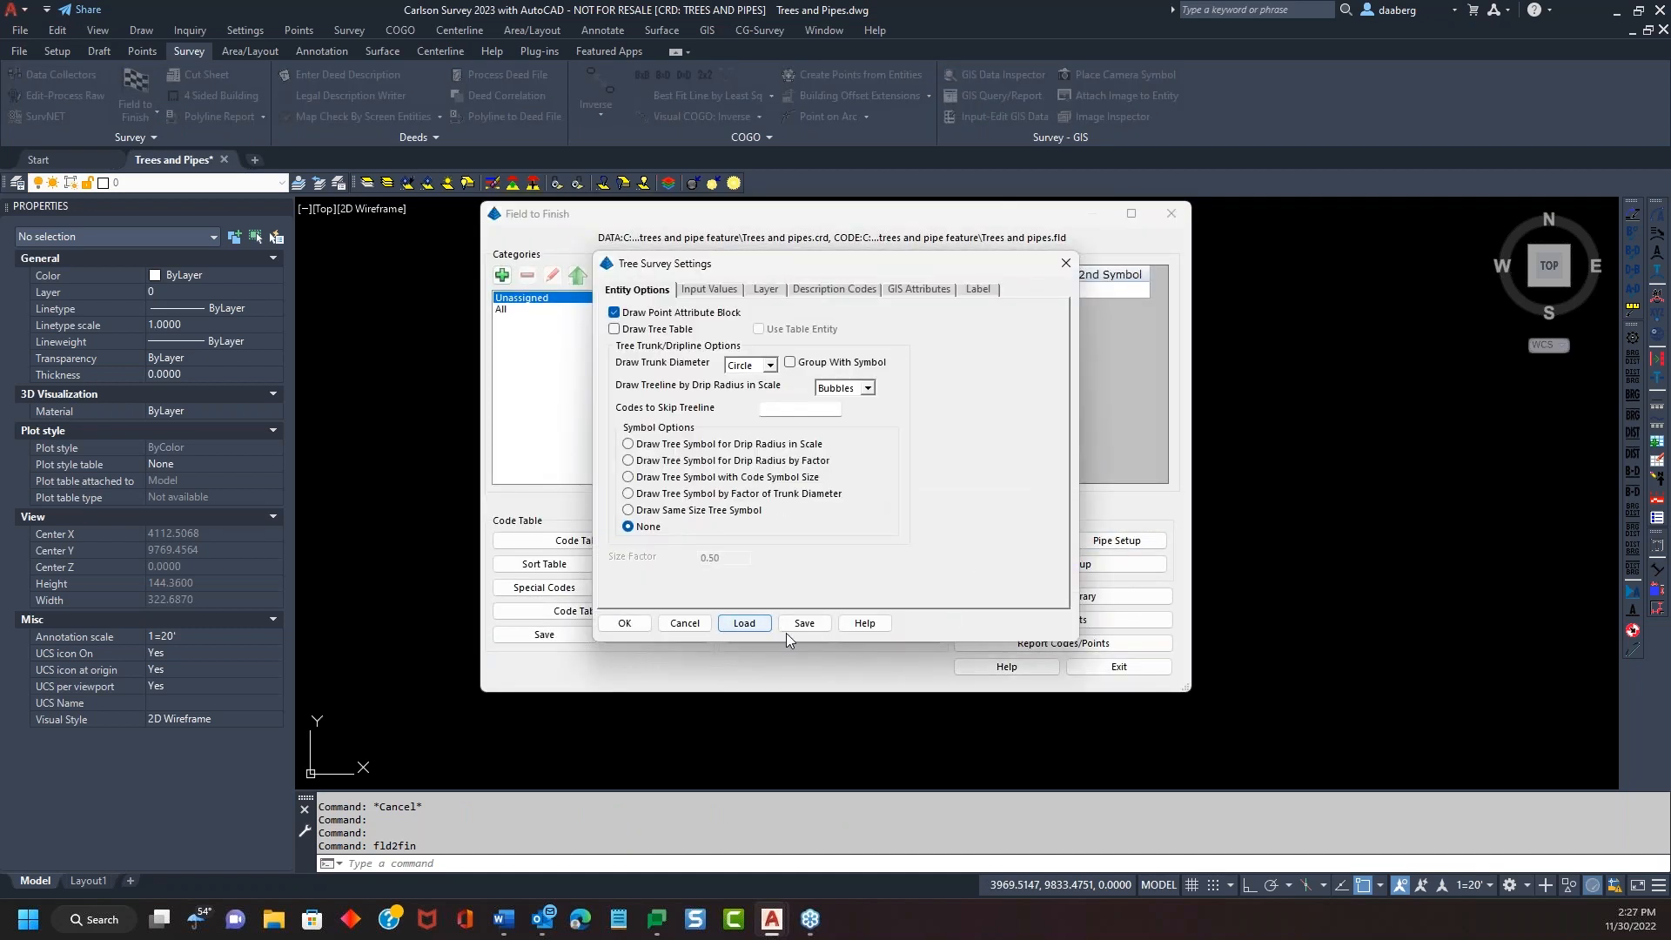
left_click(742, 623)
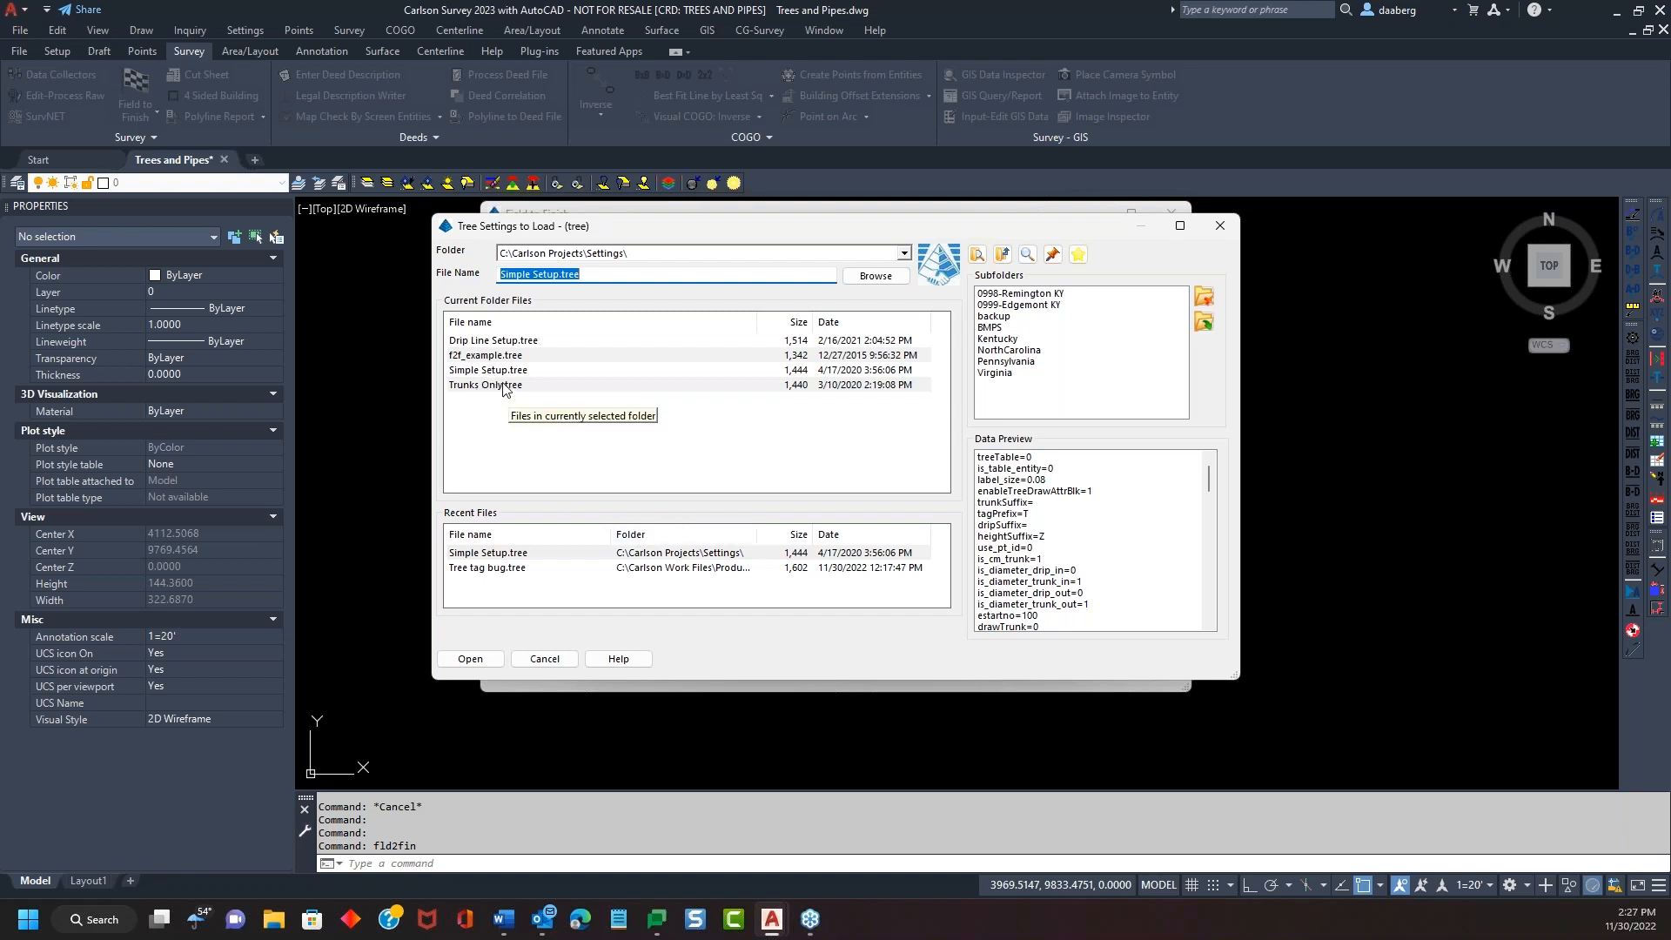
left_click(544, 658)
left_click_drag(842, 273, 1122, 205)
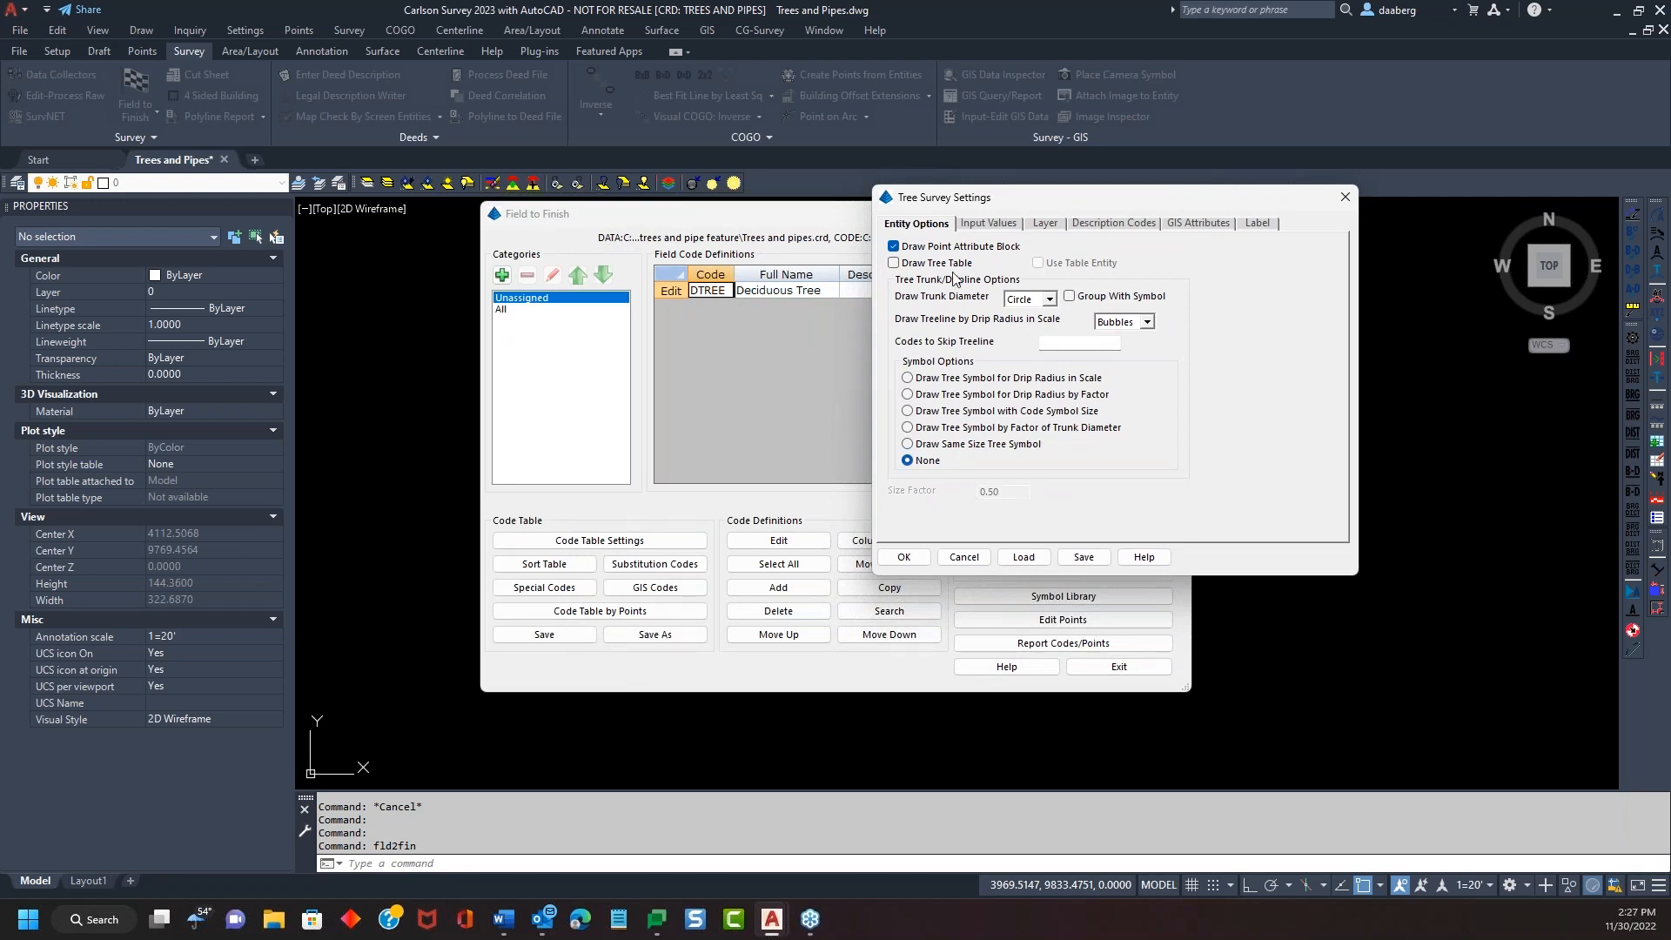
Turn on Draw Tree Table in Tree Survey Settings
left_click(894, 264)
left_click_drag(1177, 197, 1142, 187)
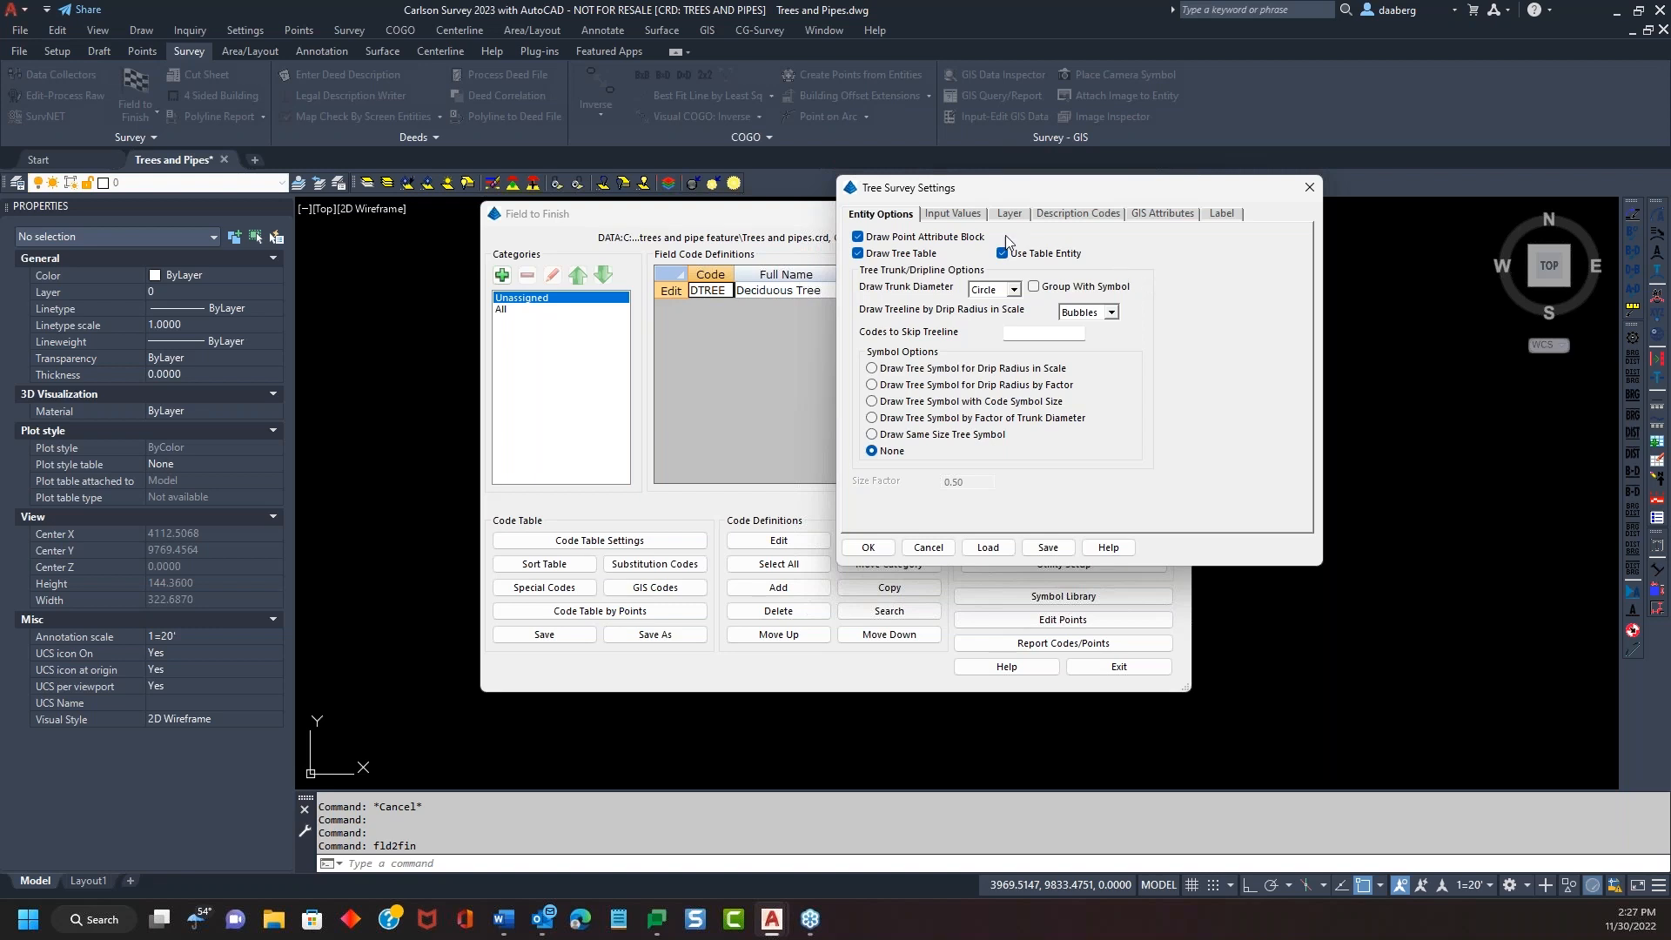
left_click(951, 214)
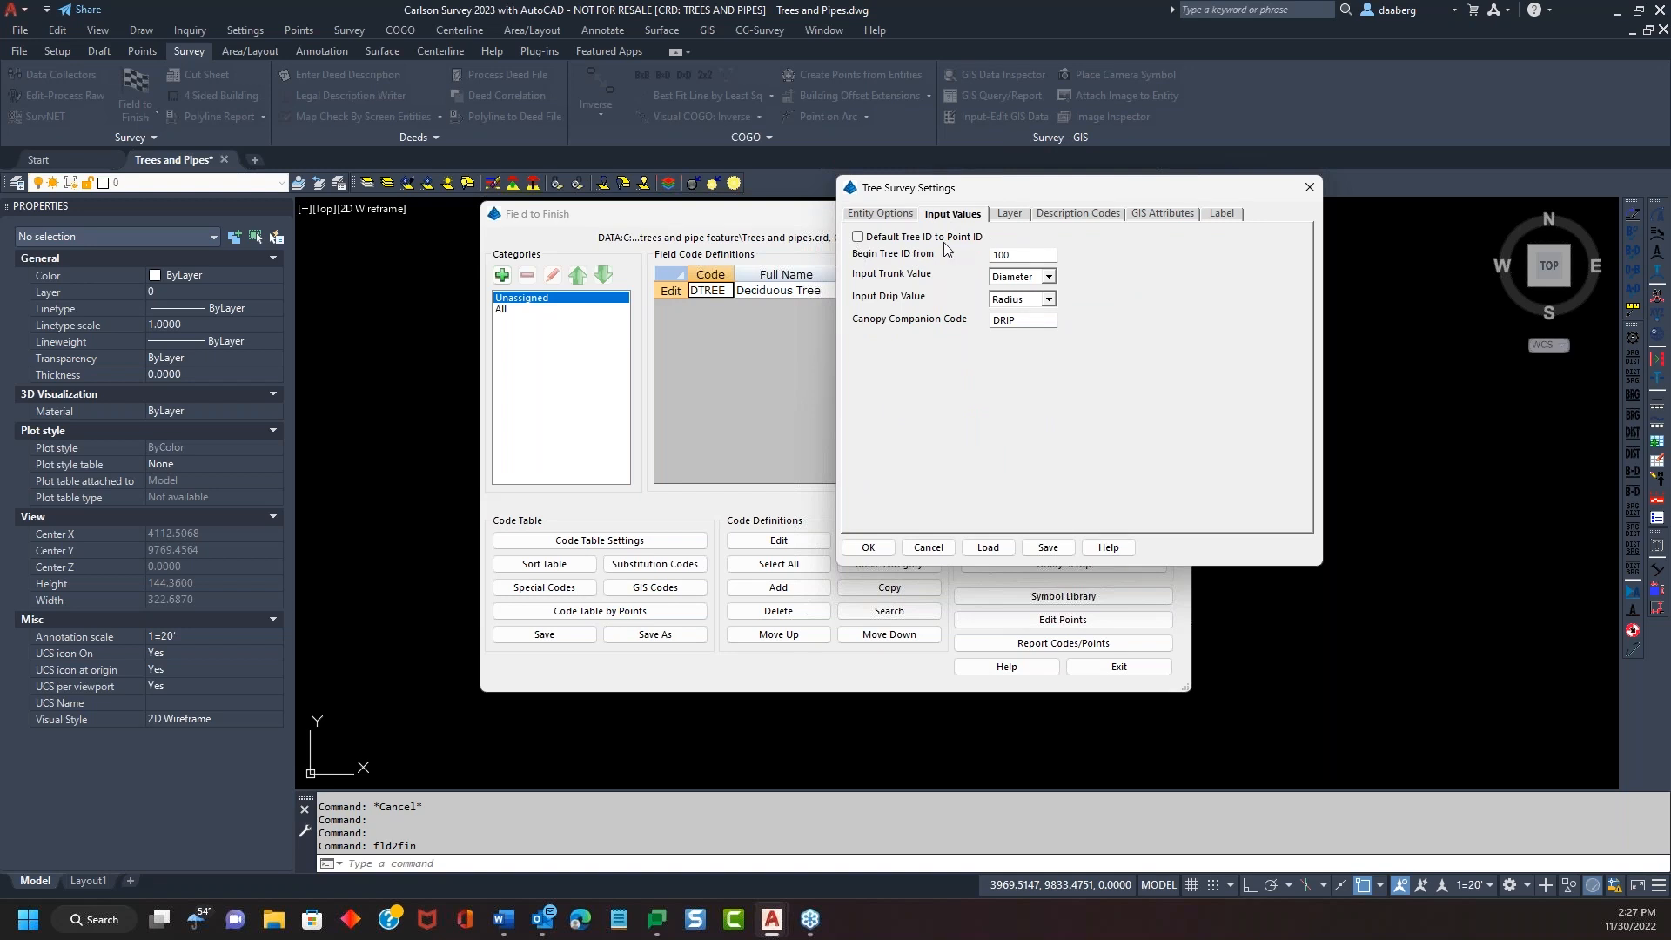
left_click(918, 217)
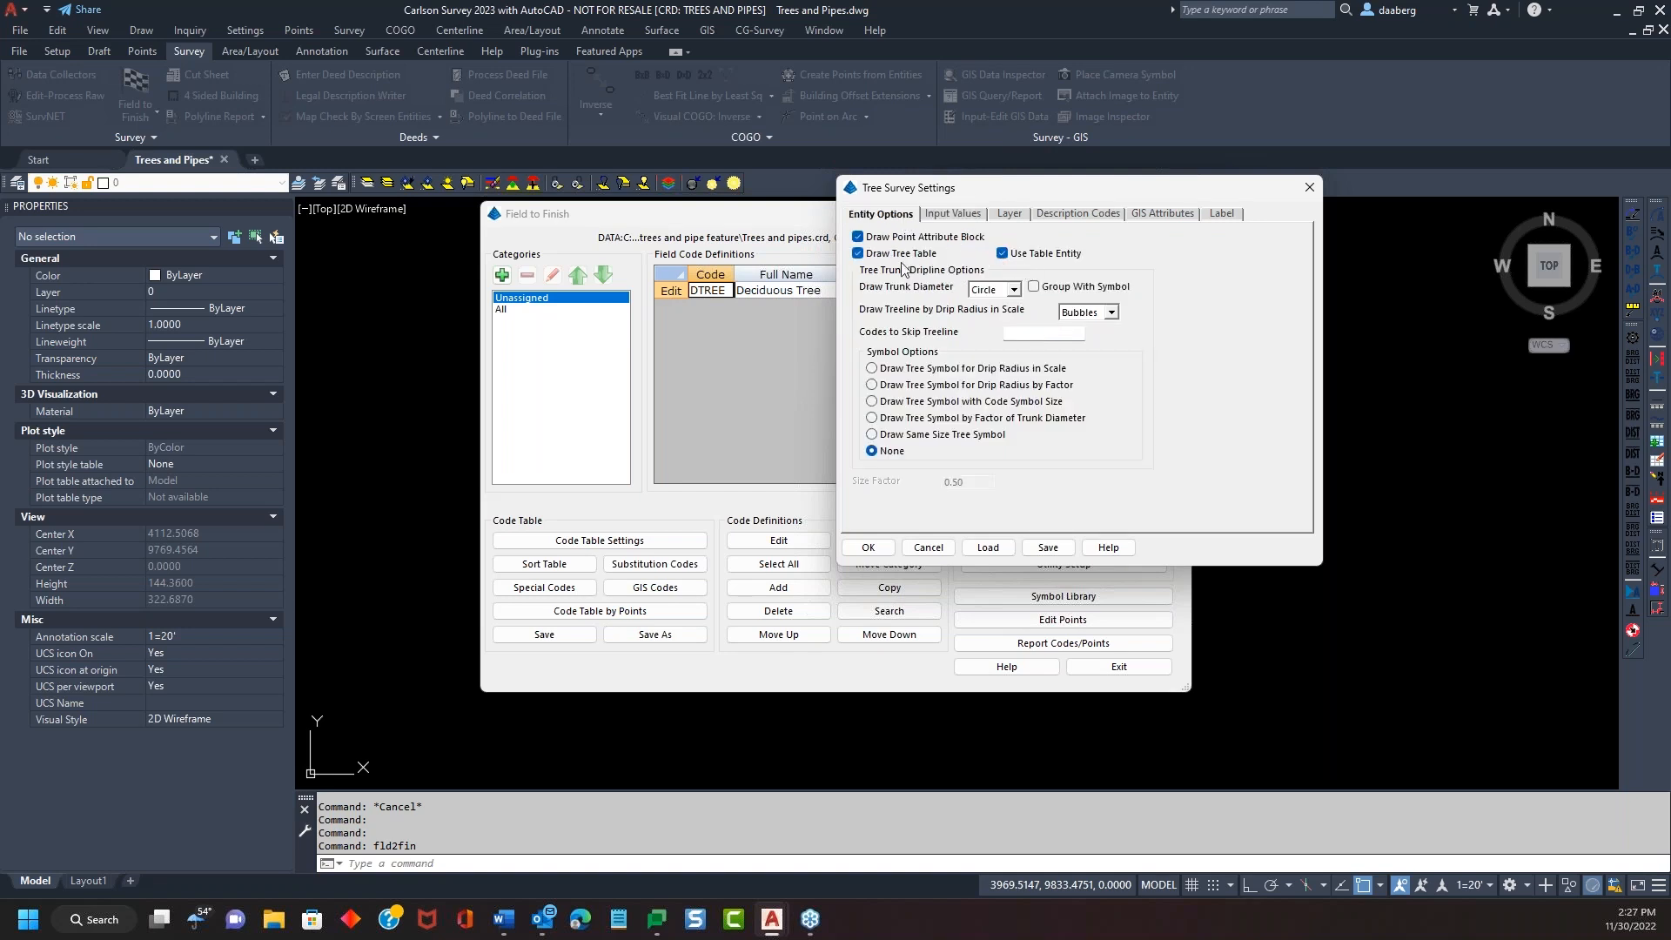
left_click_drag(1032, 196, 1088, 163)
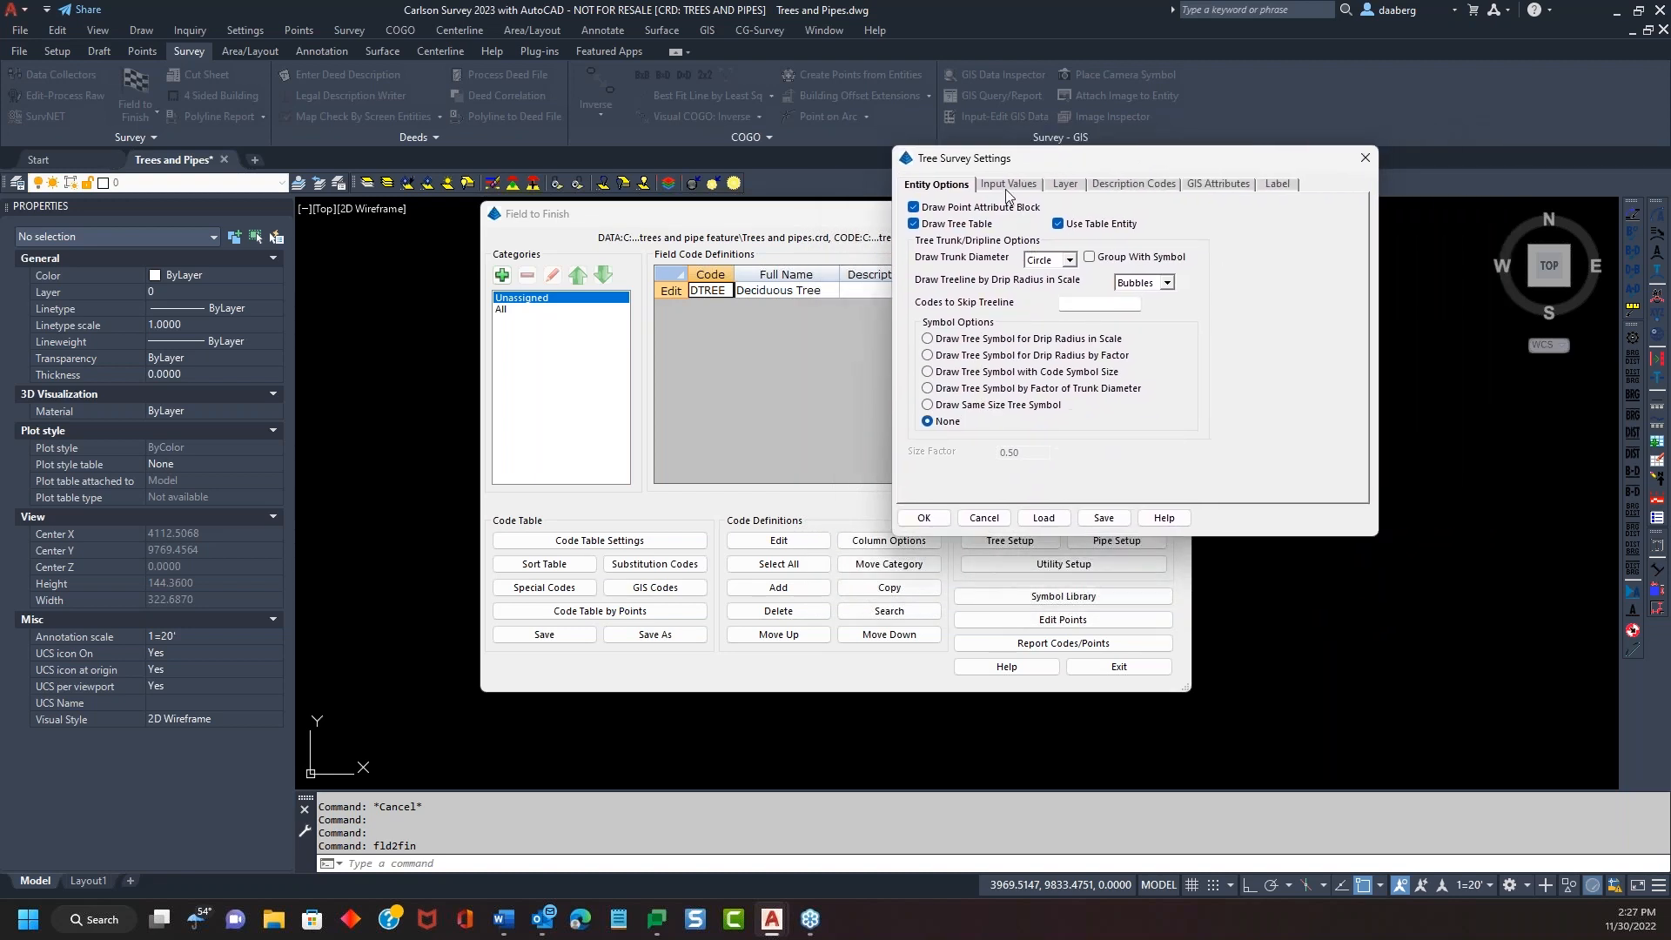
Enable Default Tree ID to Point ID, then open the Label tab's description setup
left_click(1005, 188)
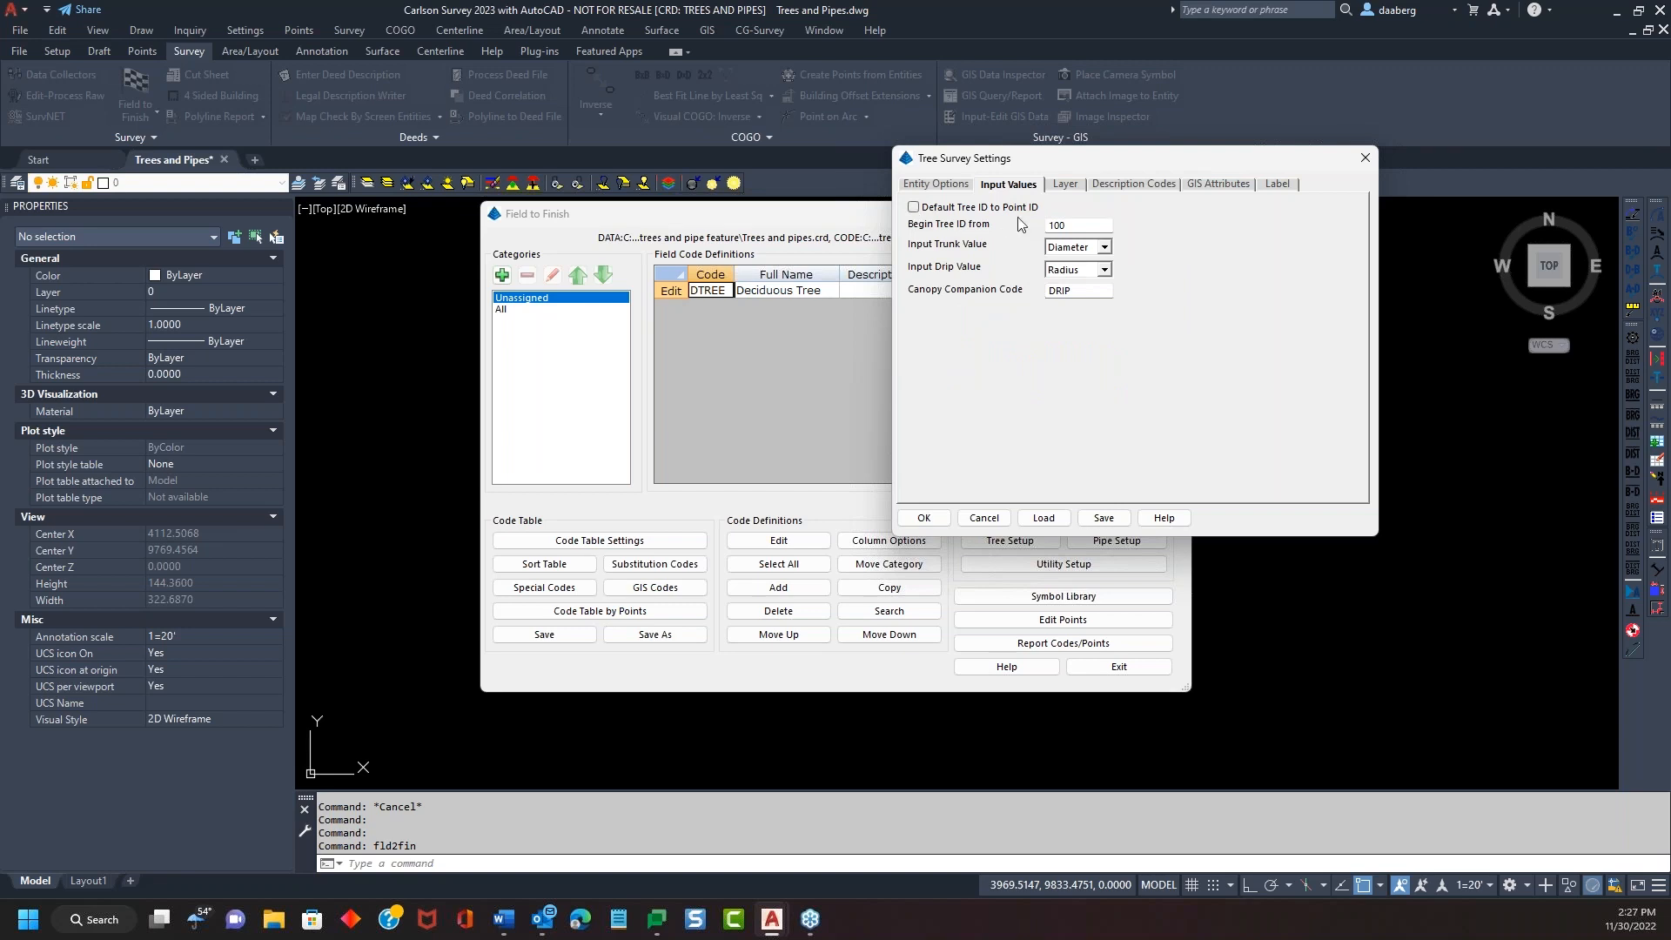
left_click(913, 208)
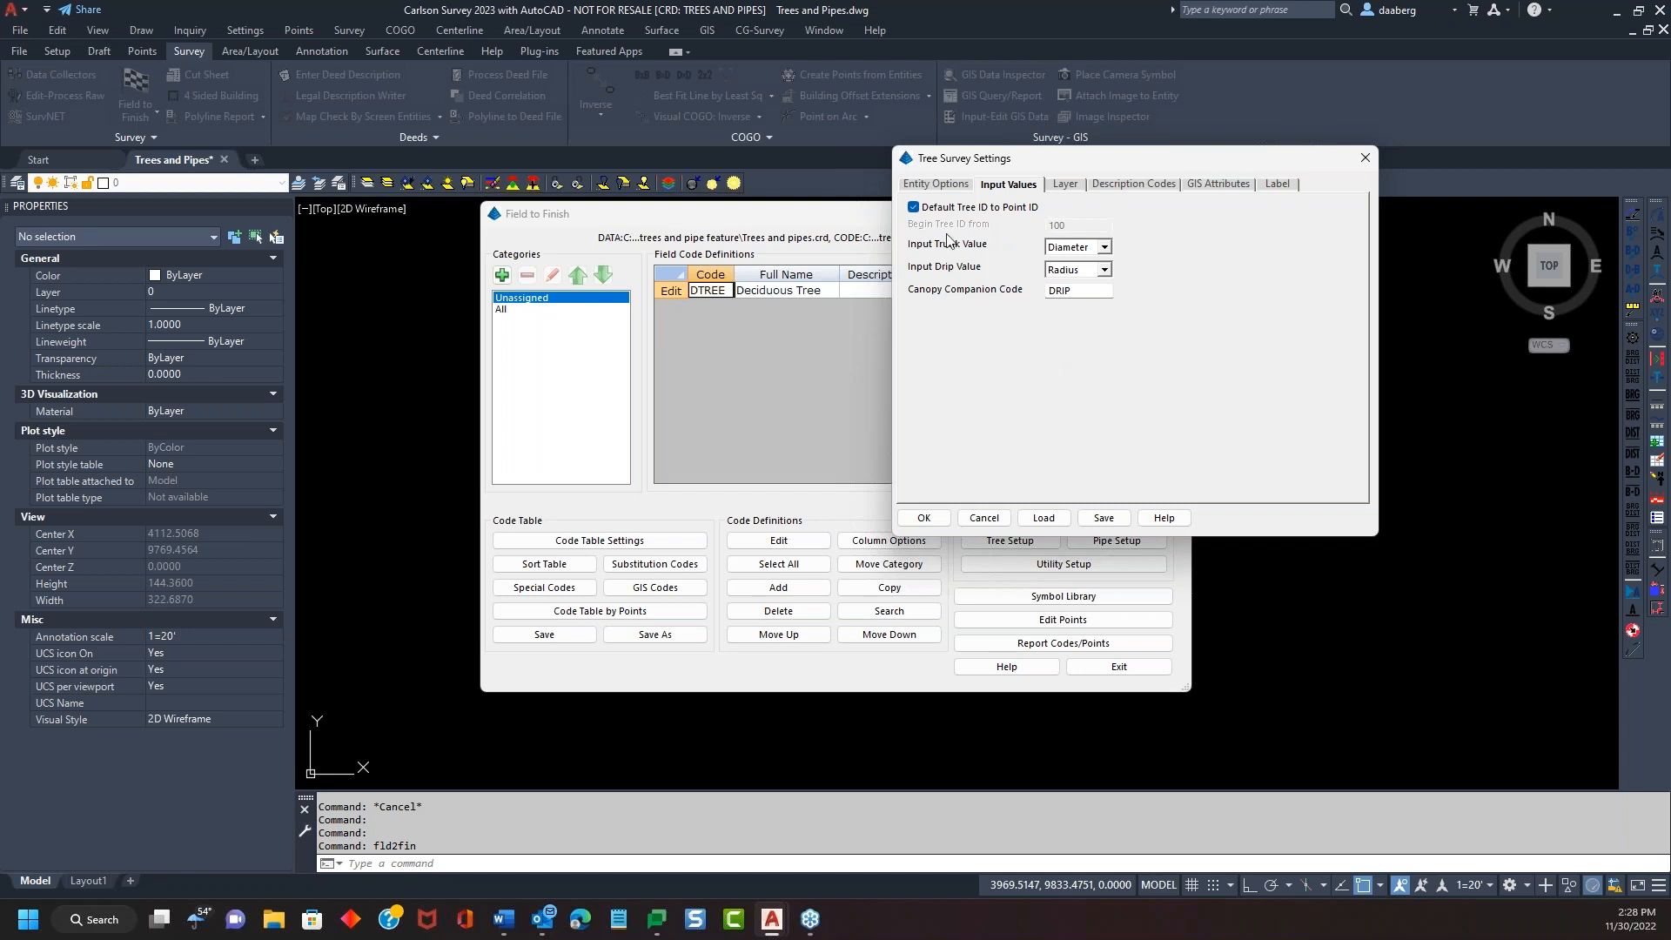
left_click_drag(1094, 165, 1138, 145)
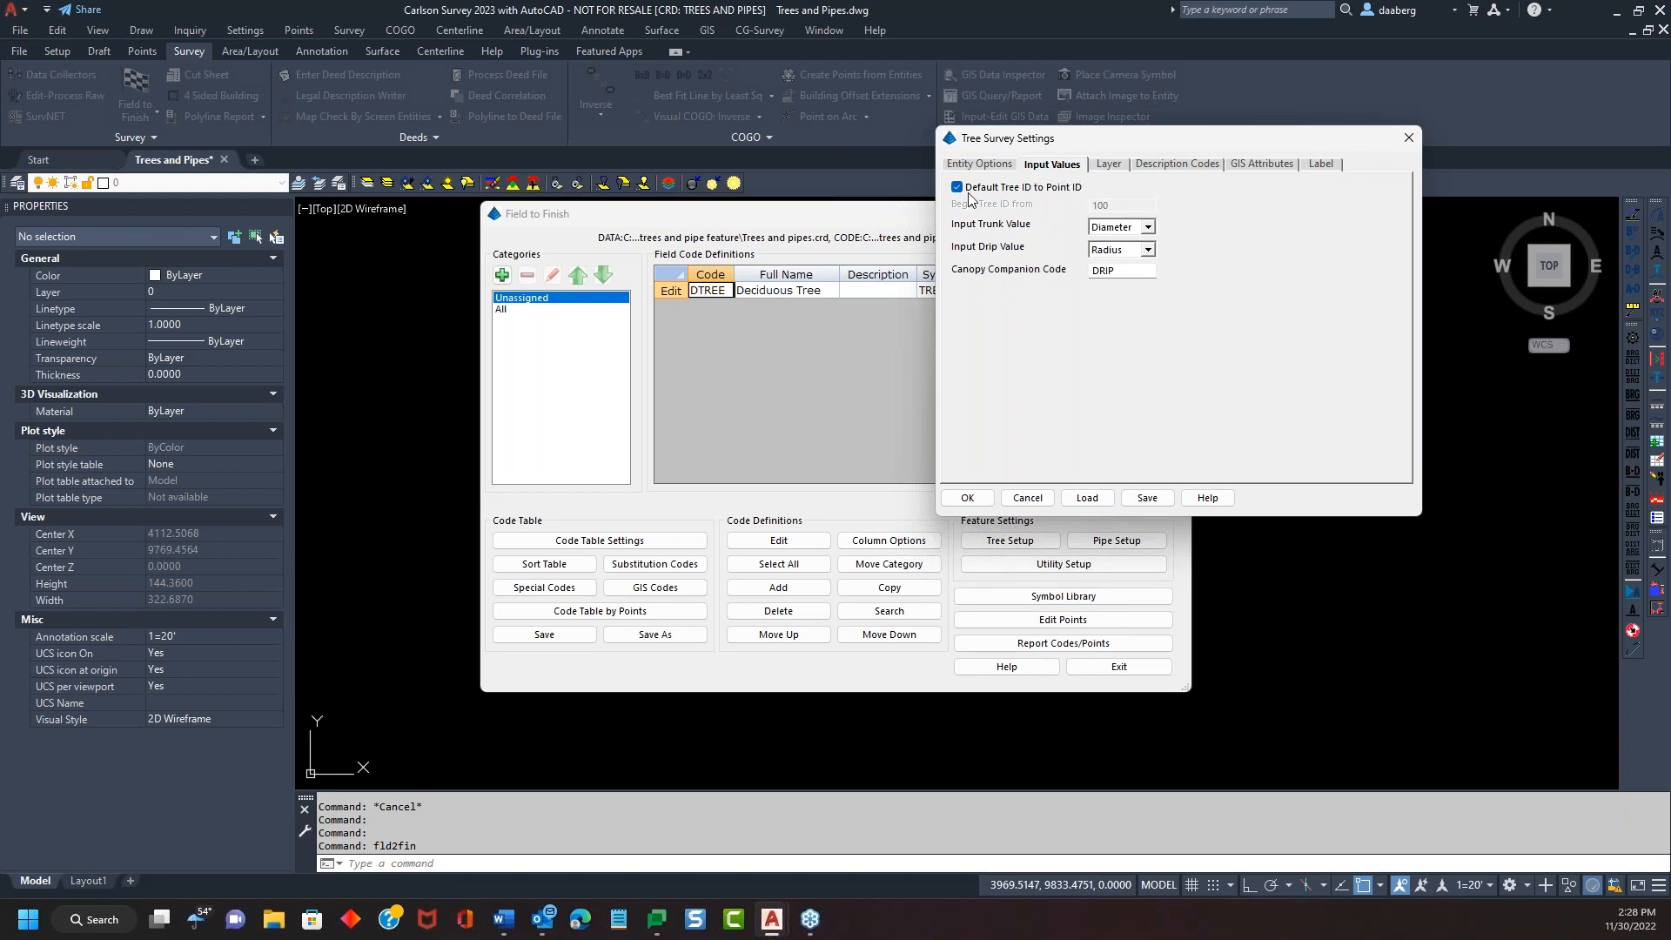
left_click(1015, 170)
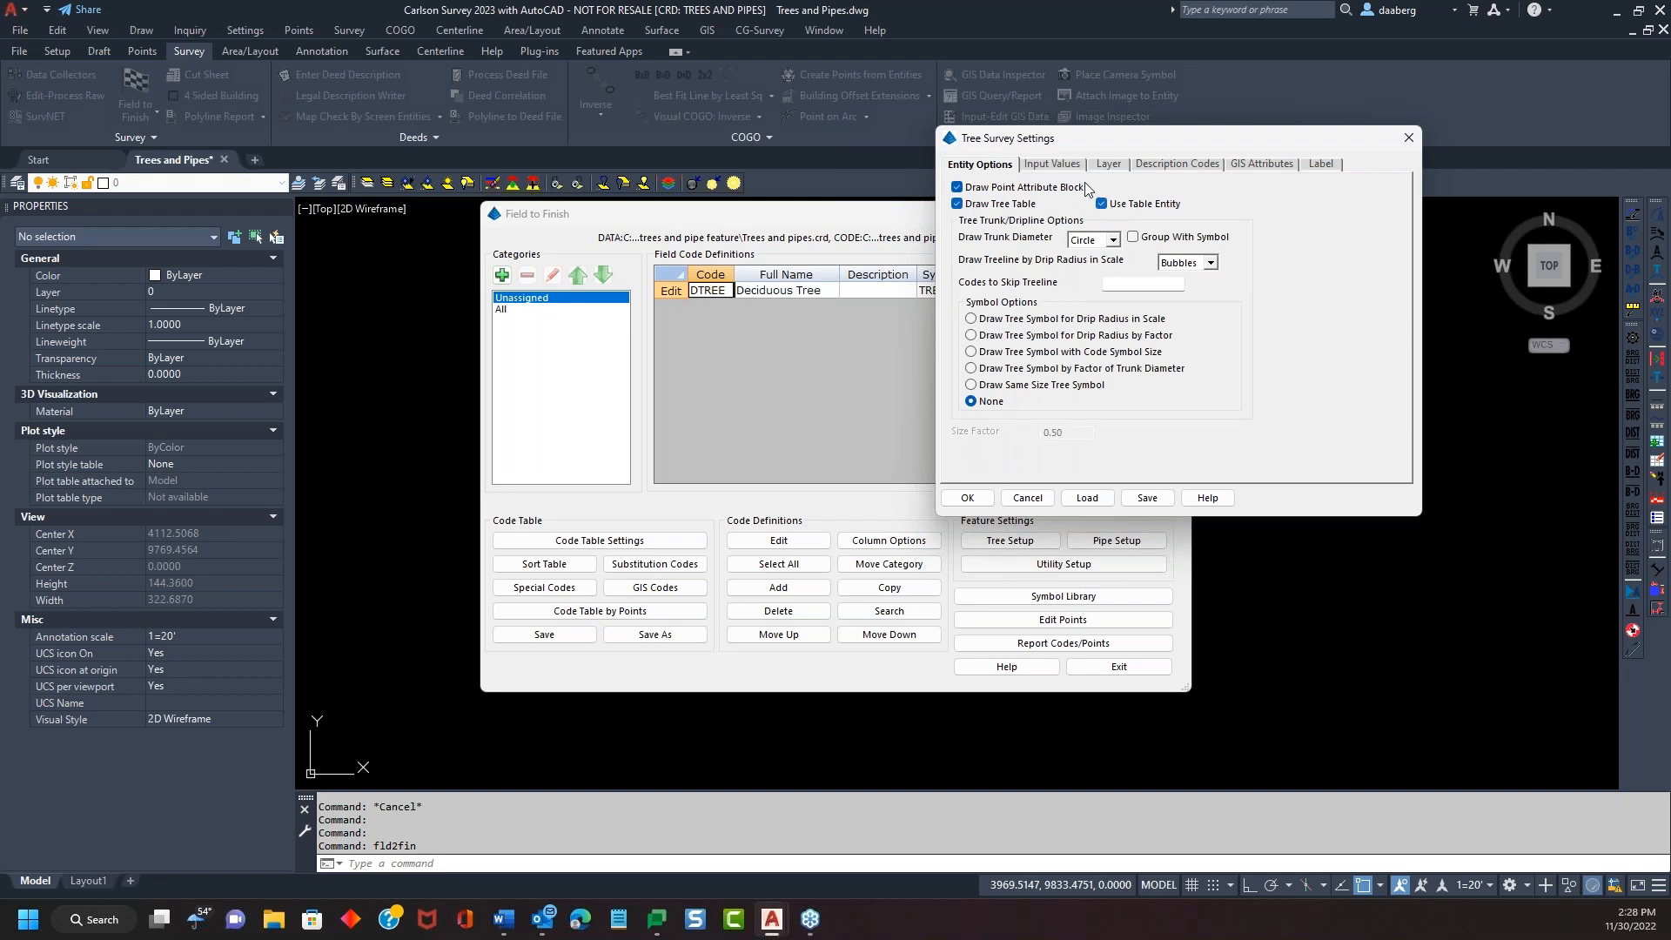
left_click(1061, 165)
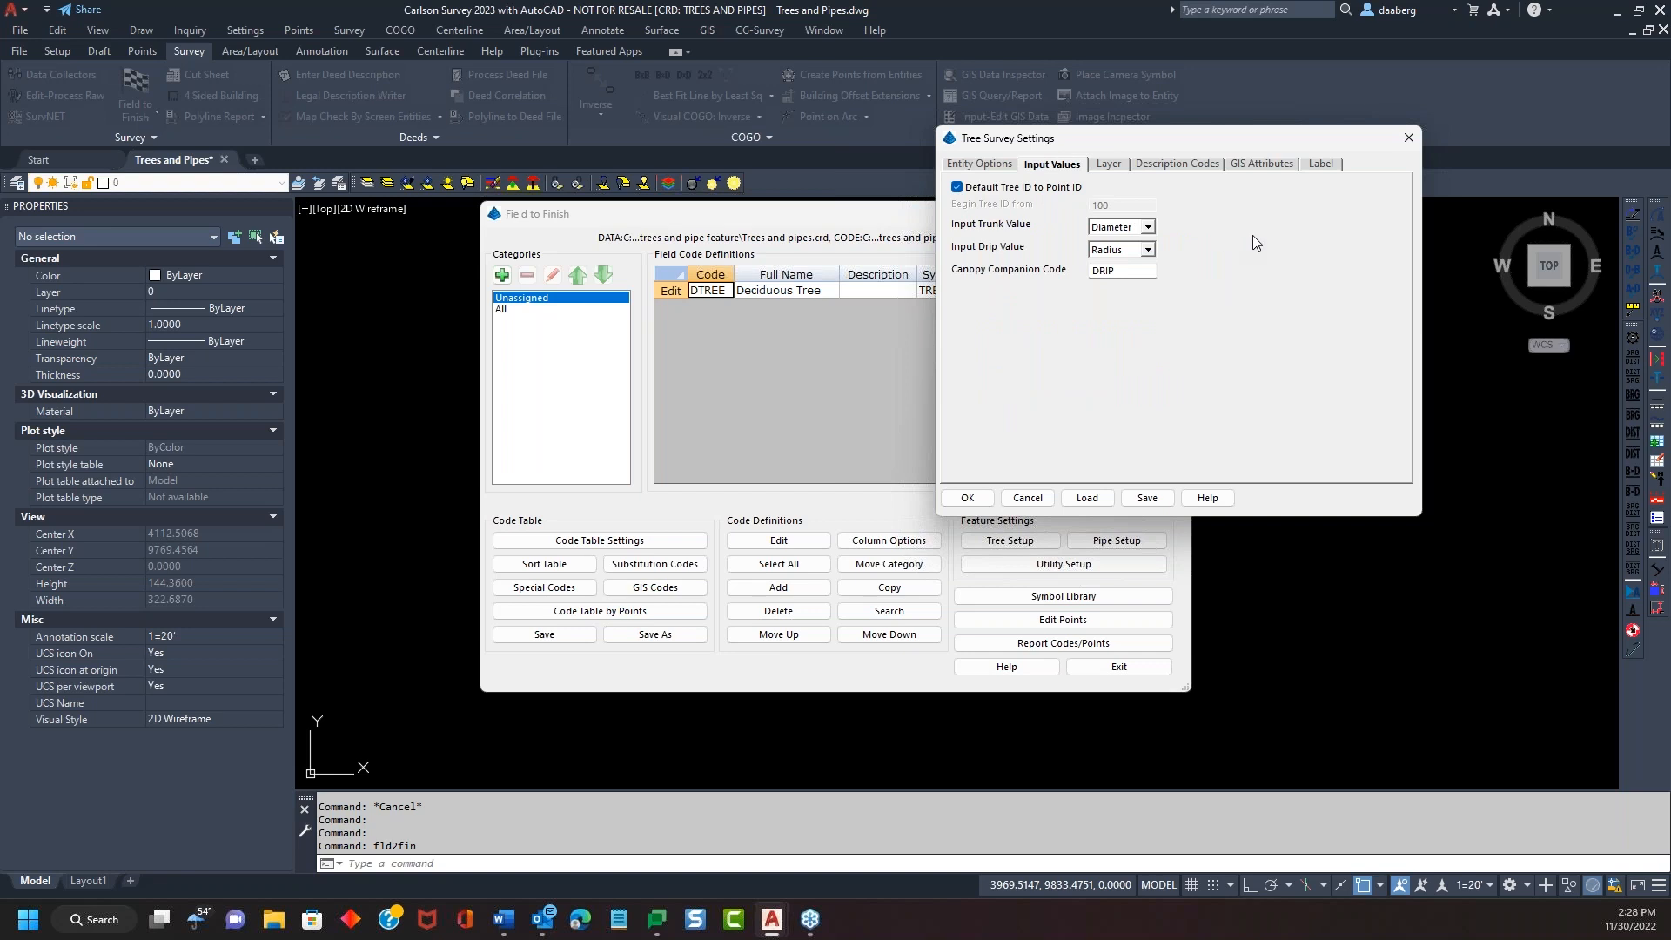
left_click(1322, 166)
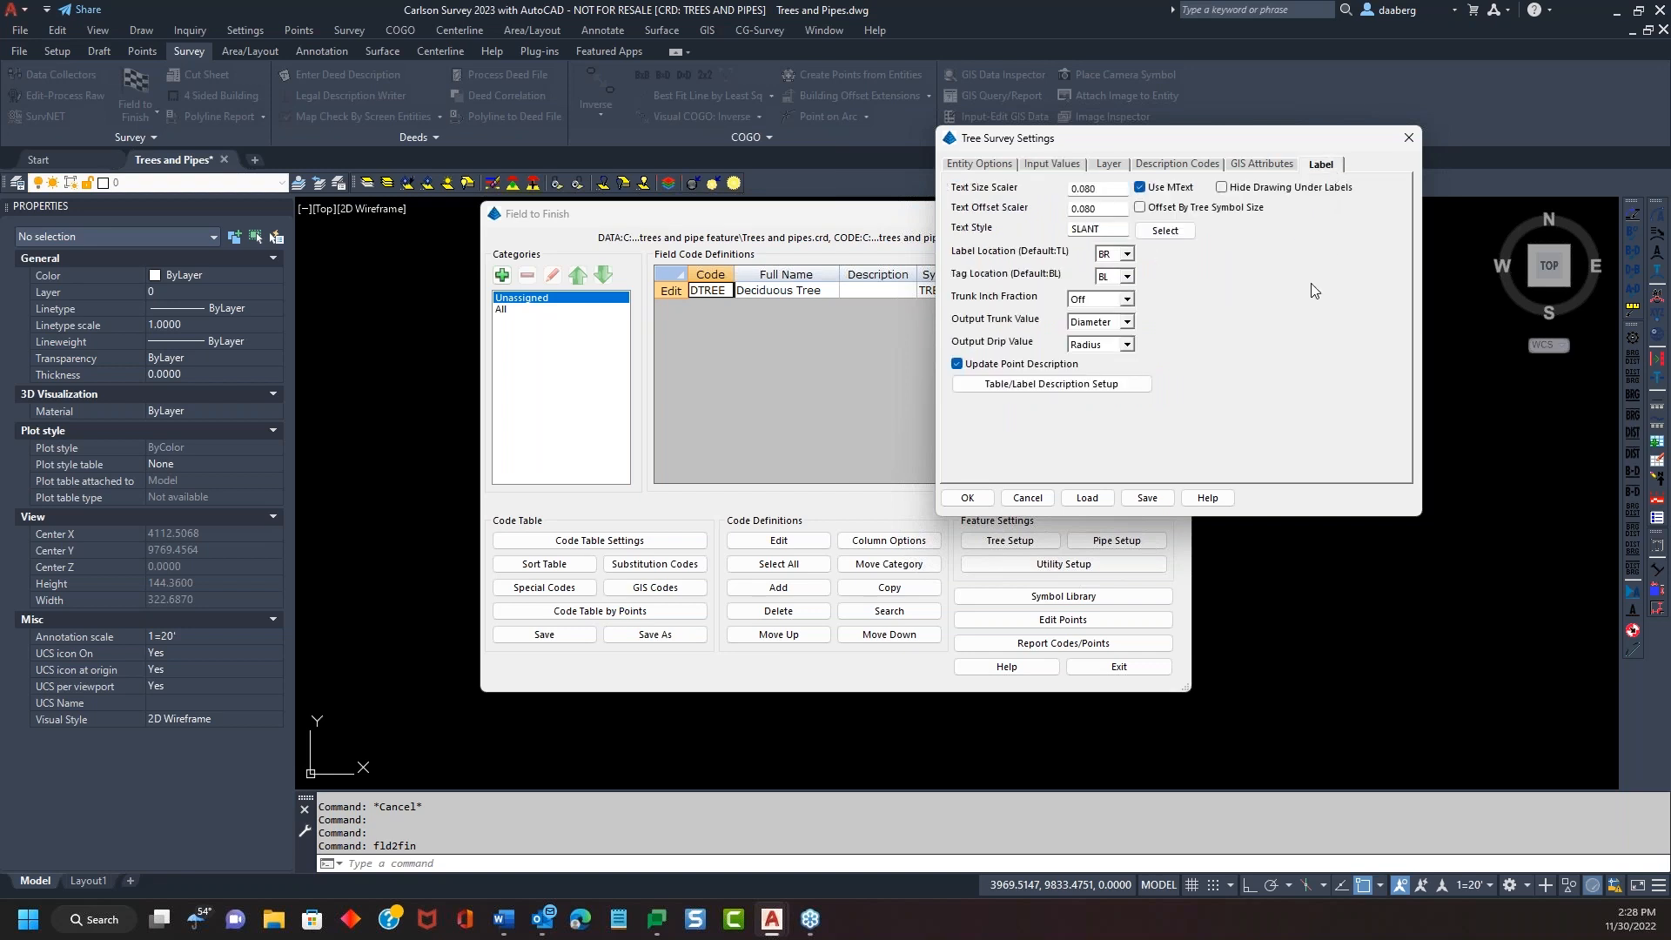
left_click(1062, 388)
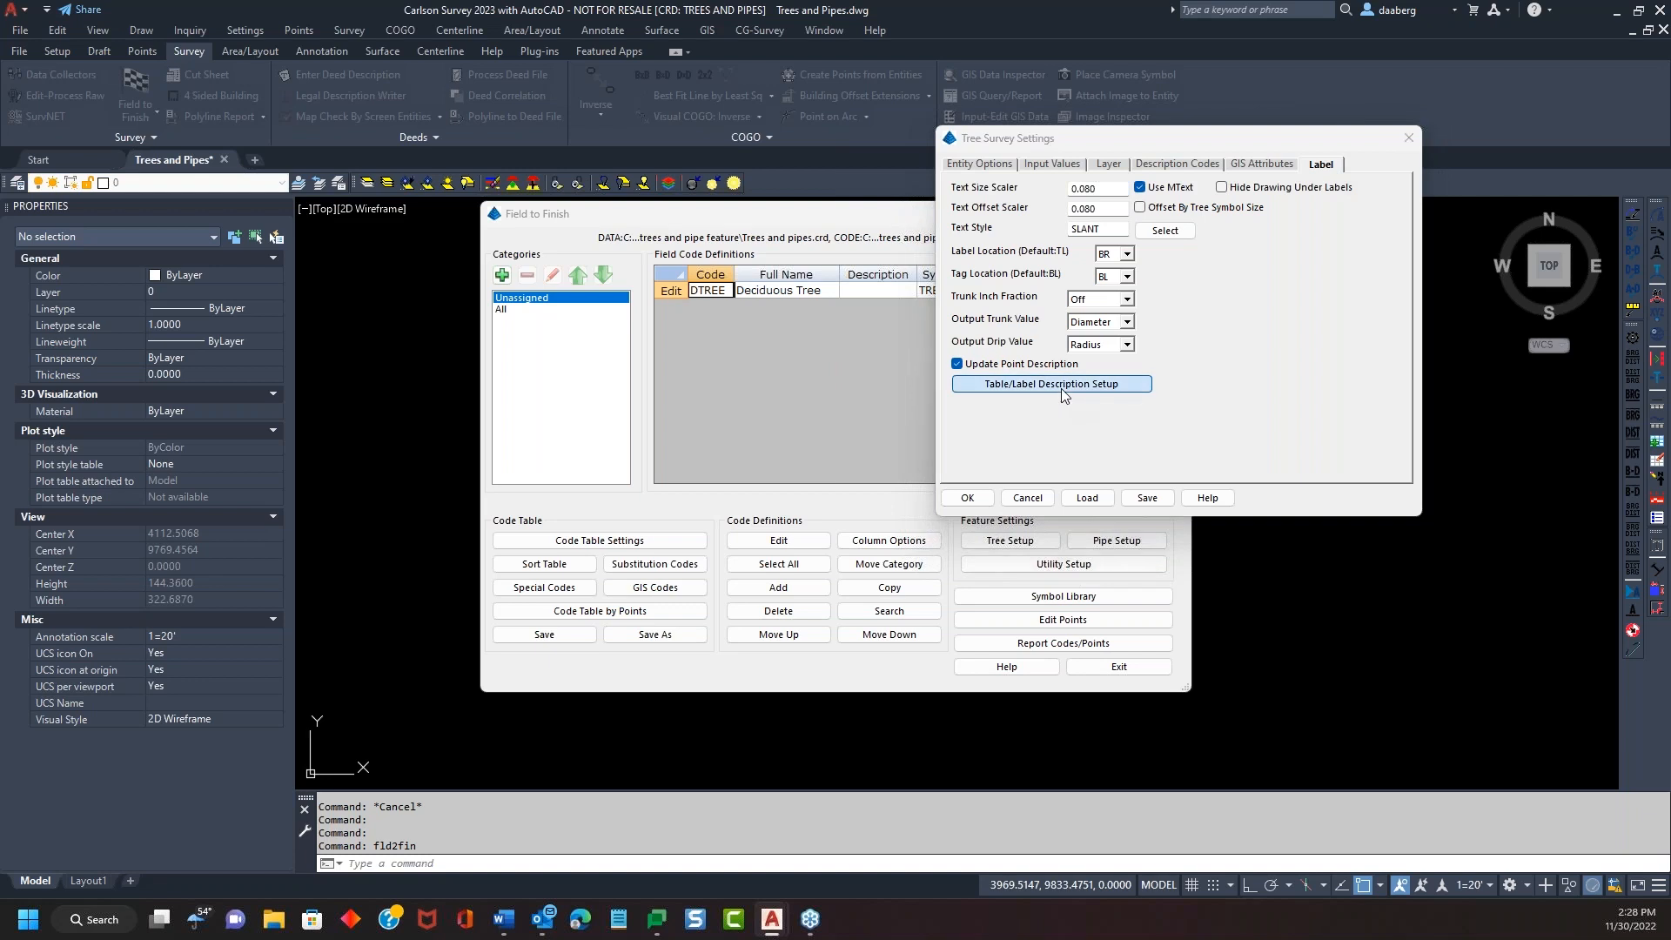
Make Tag ID first in the label order with a T prefix
left_click_drag(1170, 168, 1133, 157)
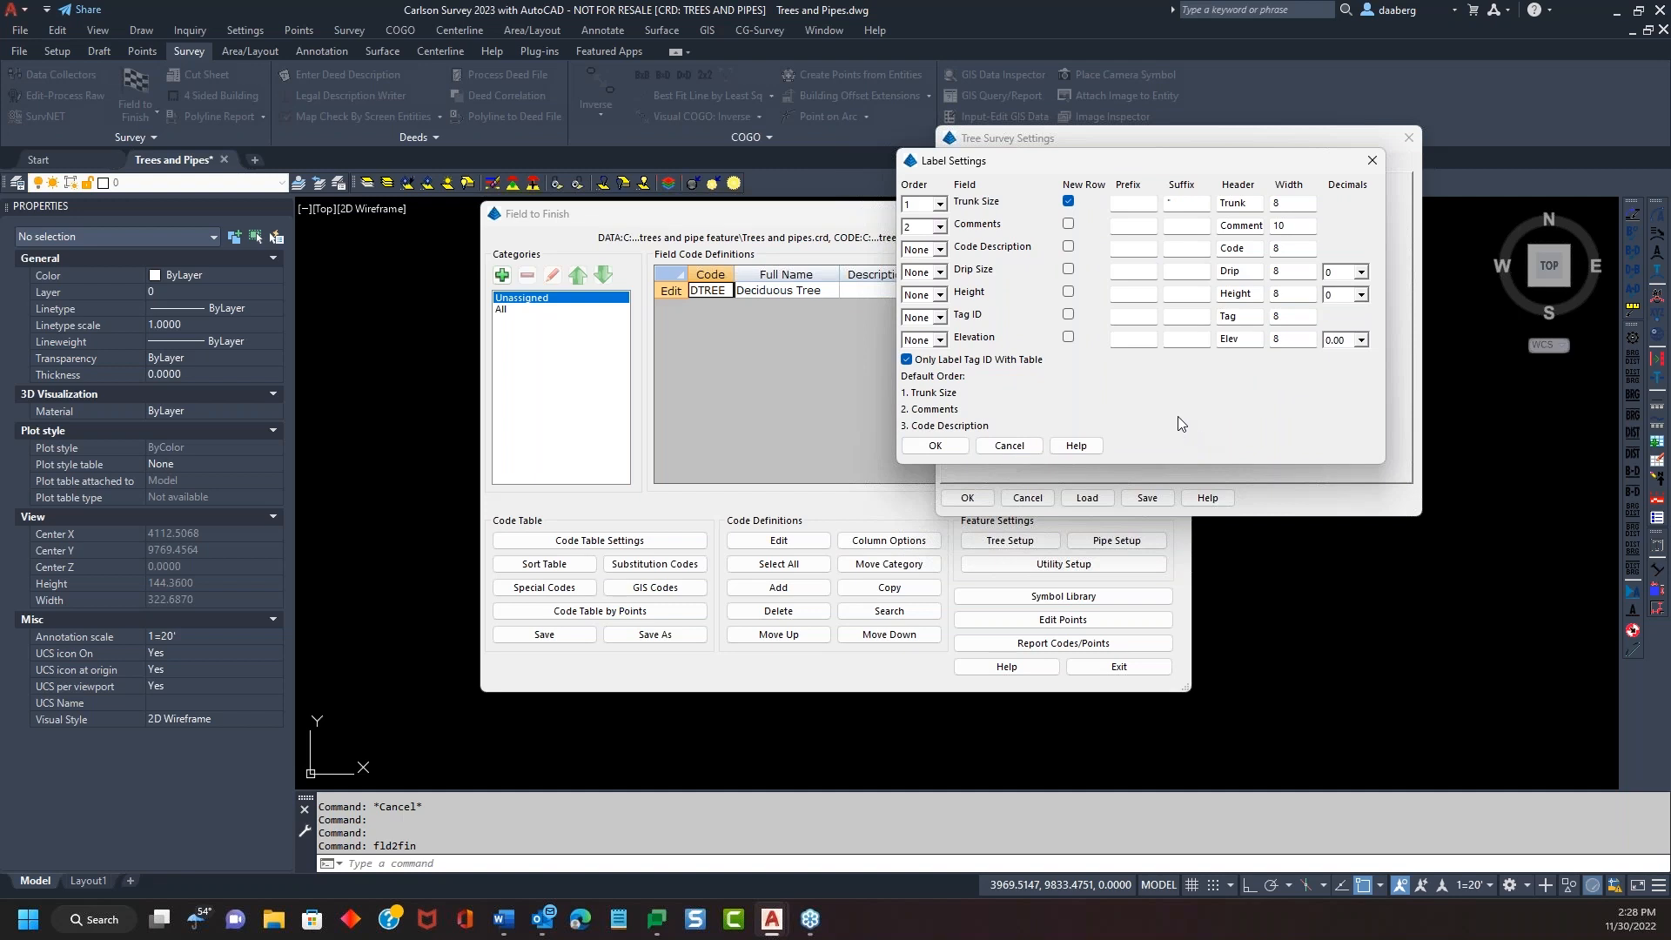
left_click(940, 273)
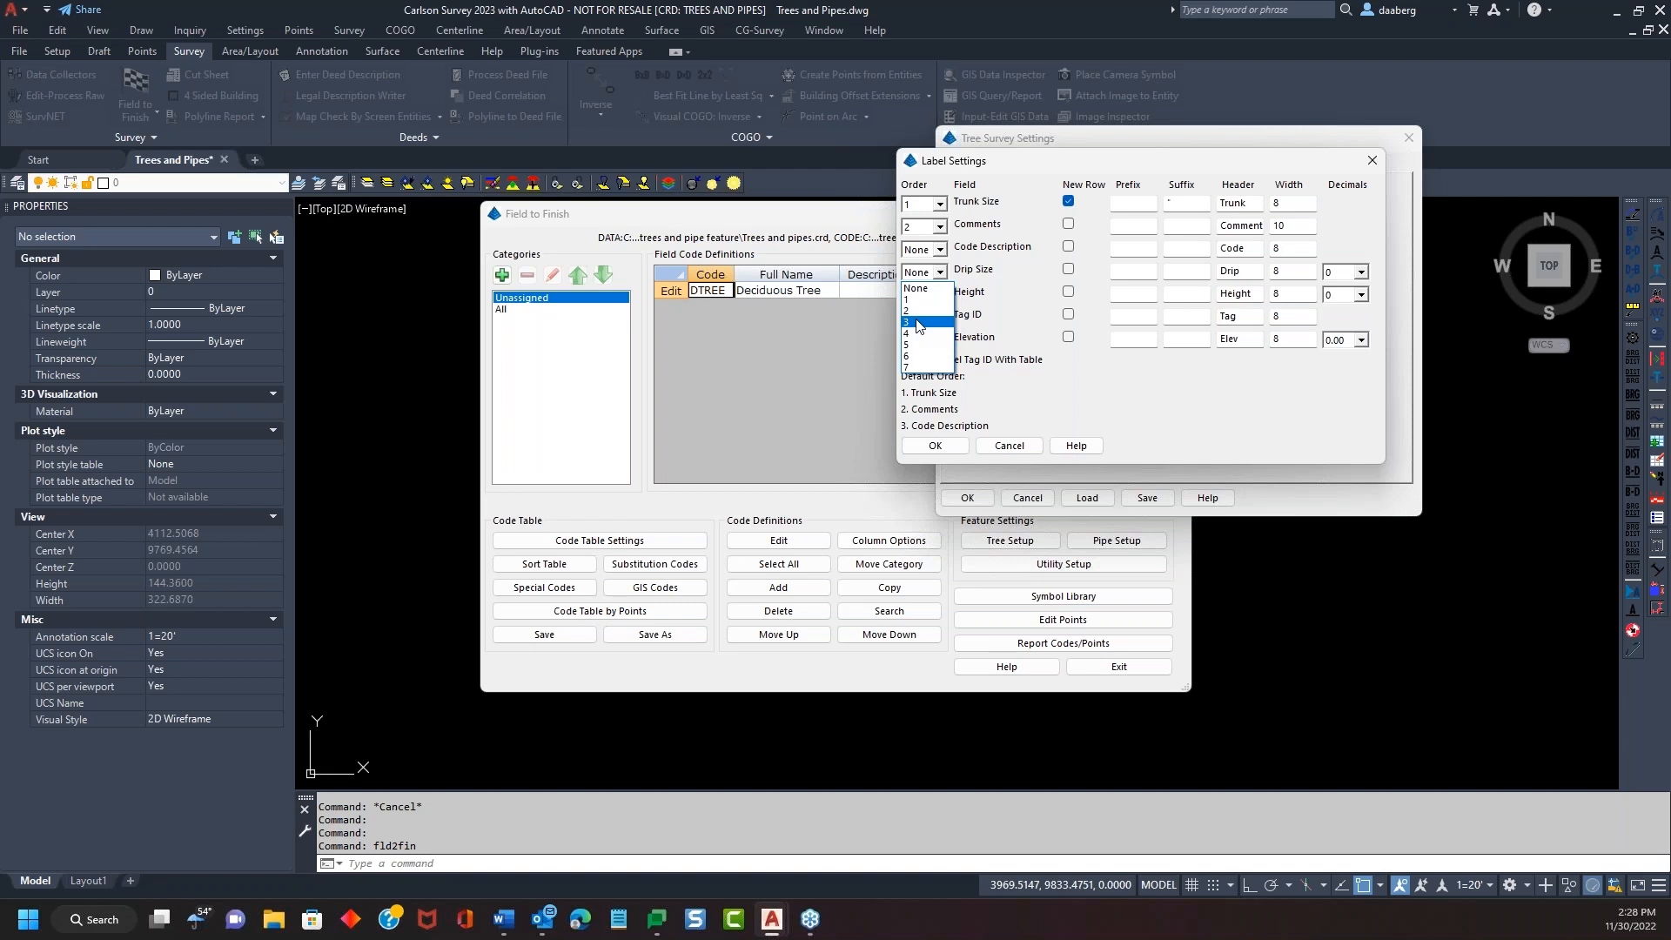
left_click(1000, 290)
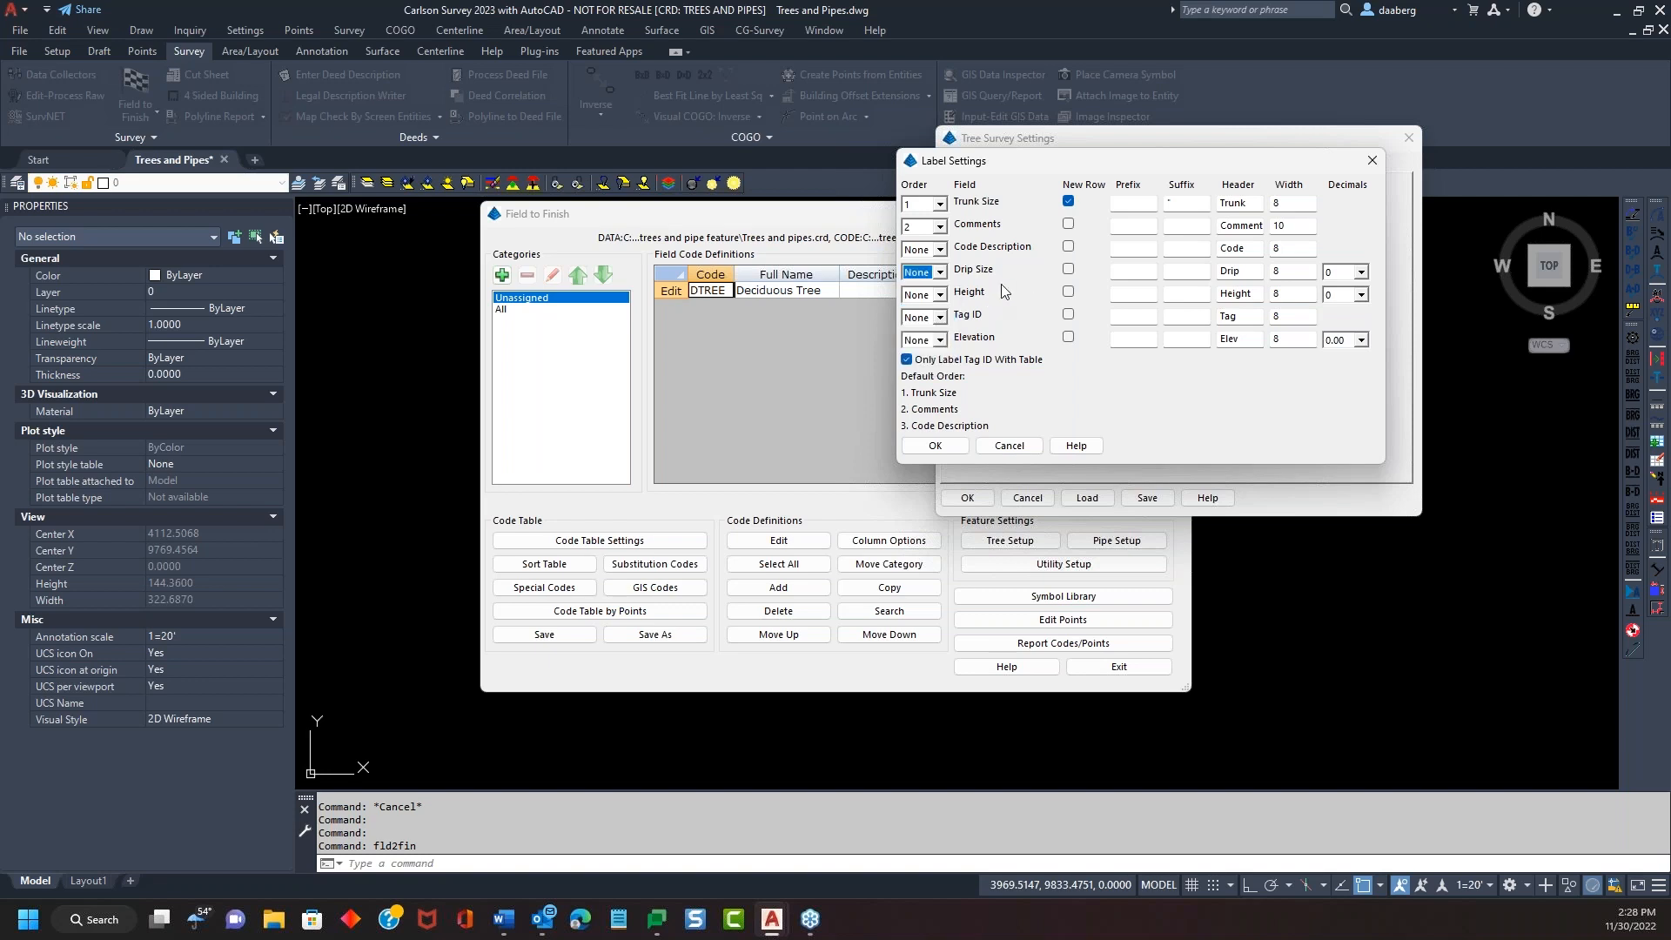
left_click(940, 318)
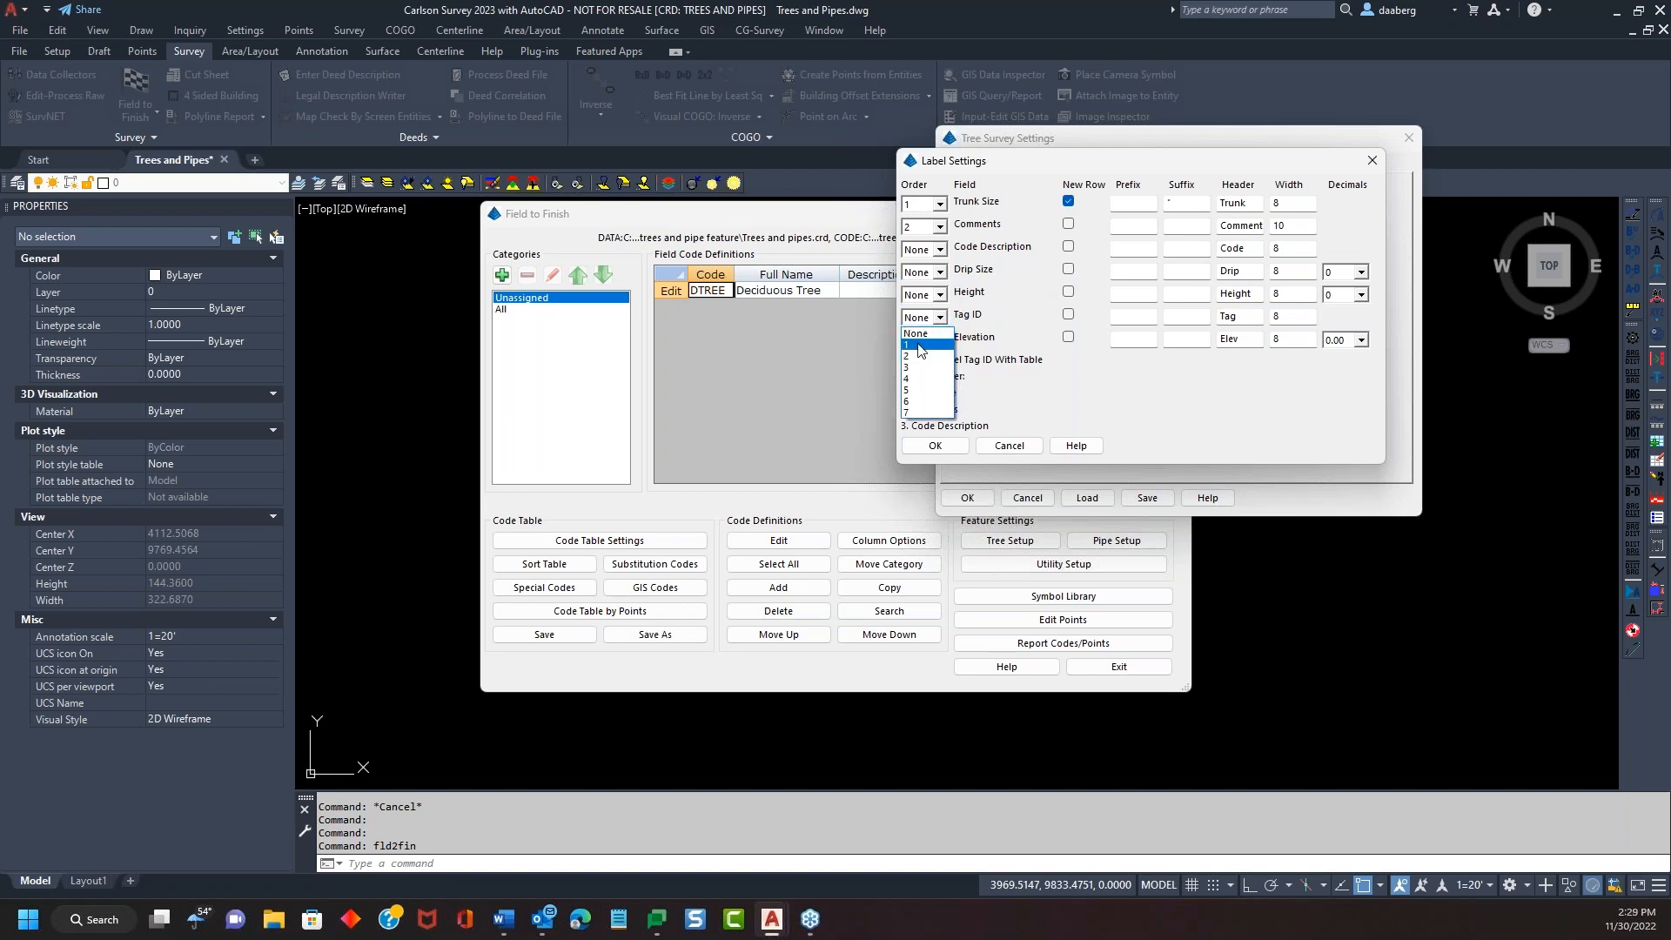
left_click(909, 345)
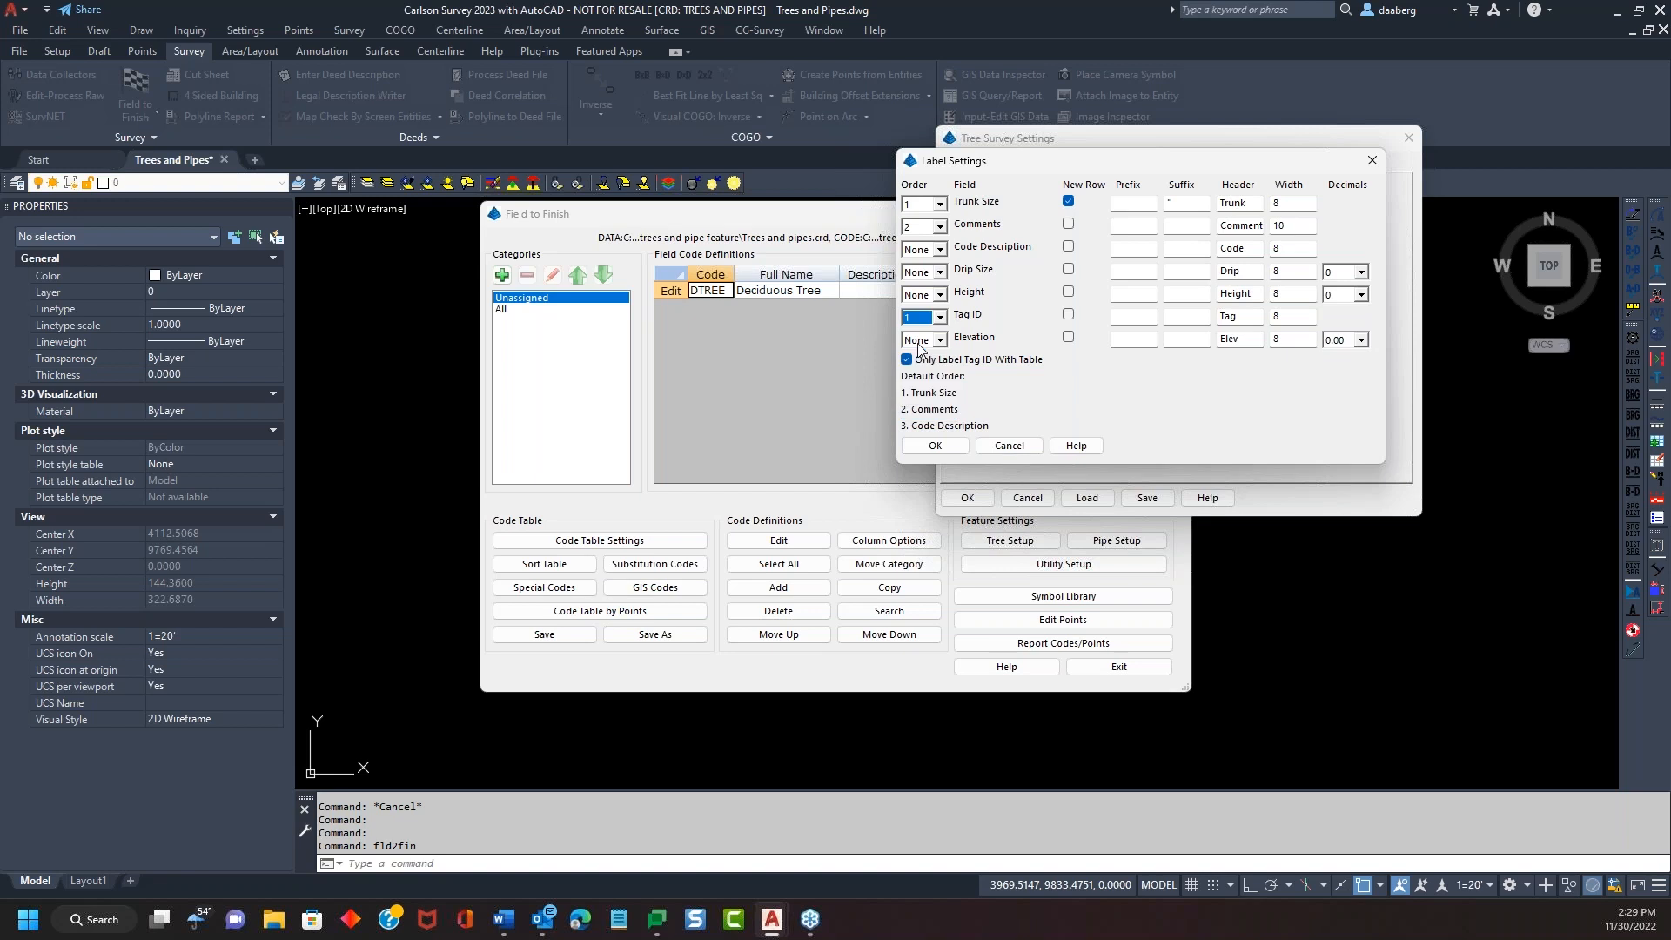
left_click(1129, 315)
Order Trunk 2, Drip 3, Comments 4, then accept the label and tree settings
left_click(938, 203)
left_click(927, 243)
left_click(939, 272)
left_click(920, 322)
left_click(940, 227)
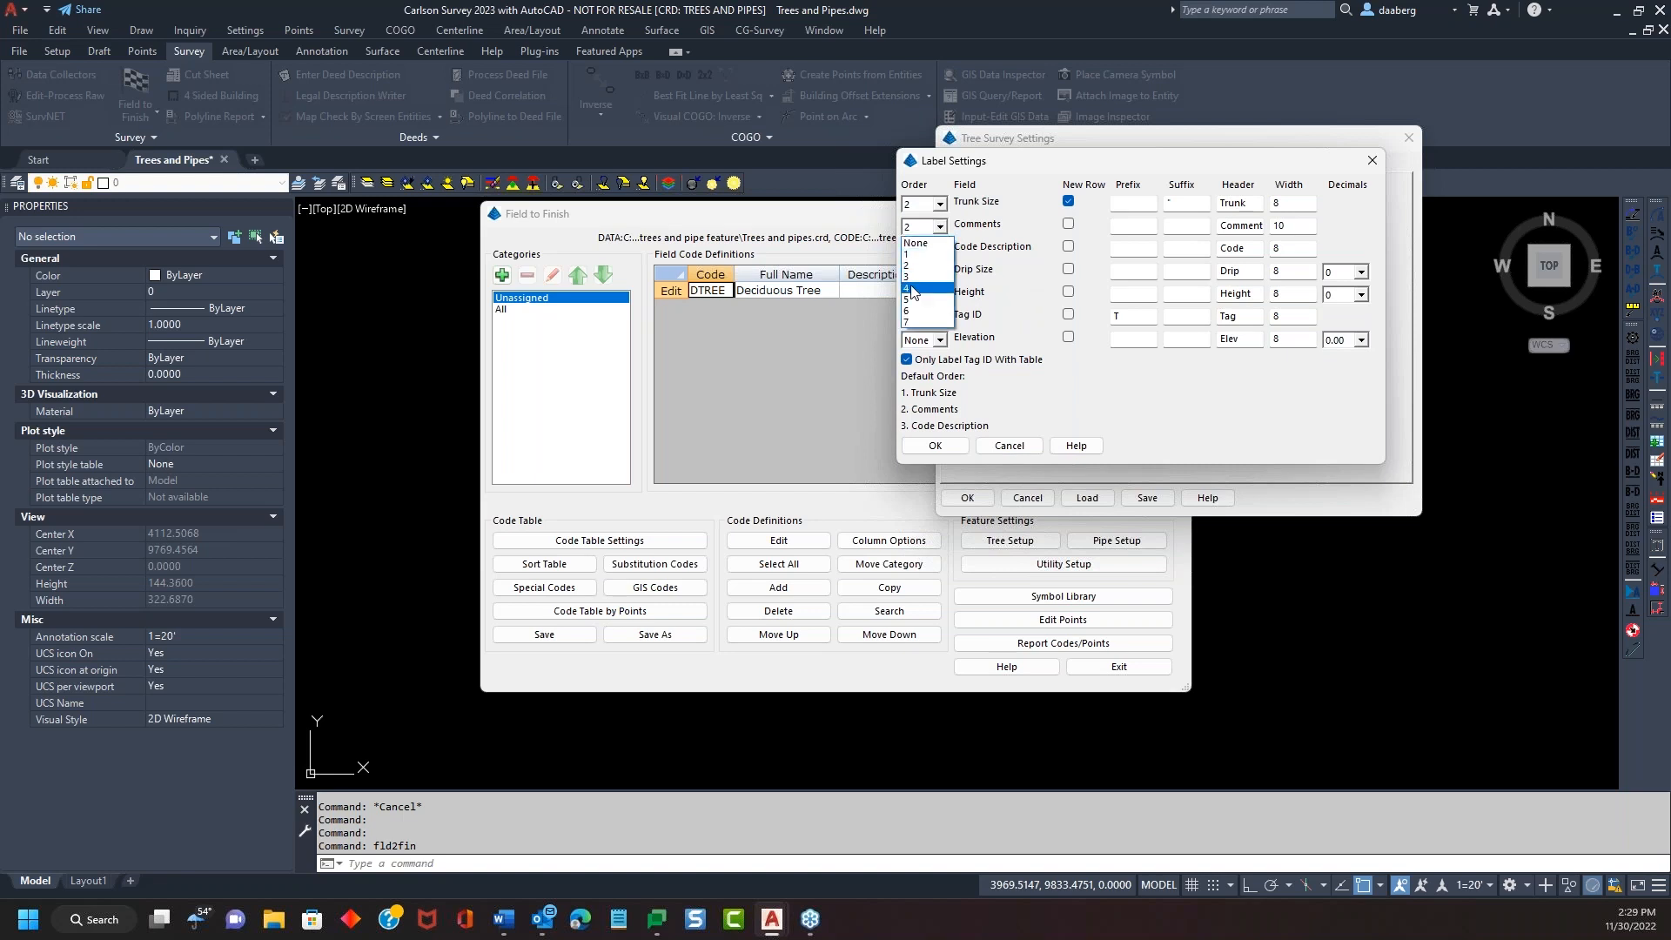
left_click(938, 289)
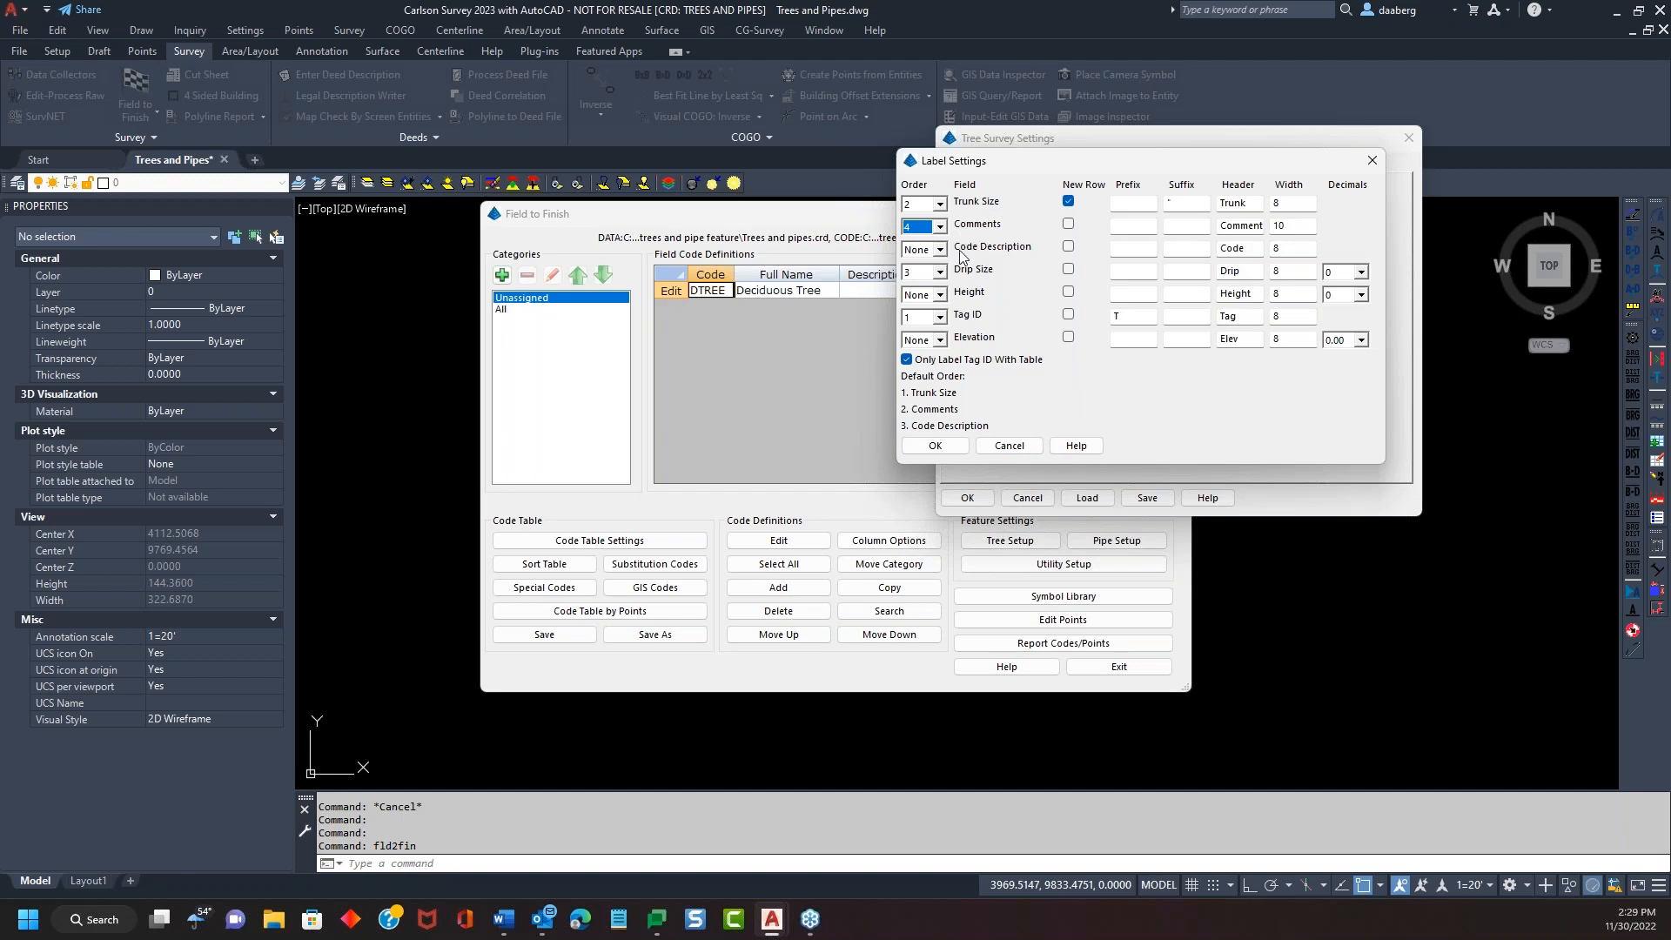
left_click(1186, 270)
left_click(940, 445)
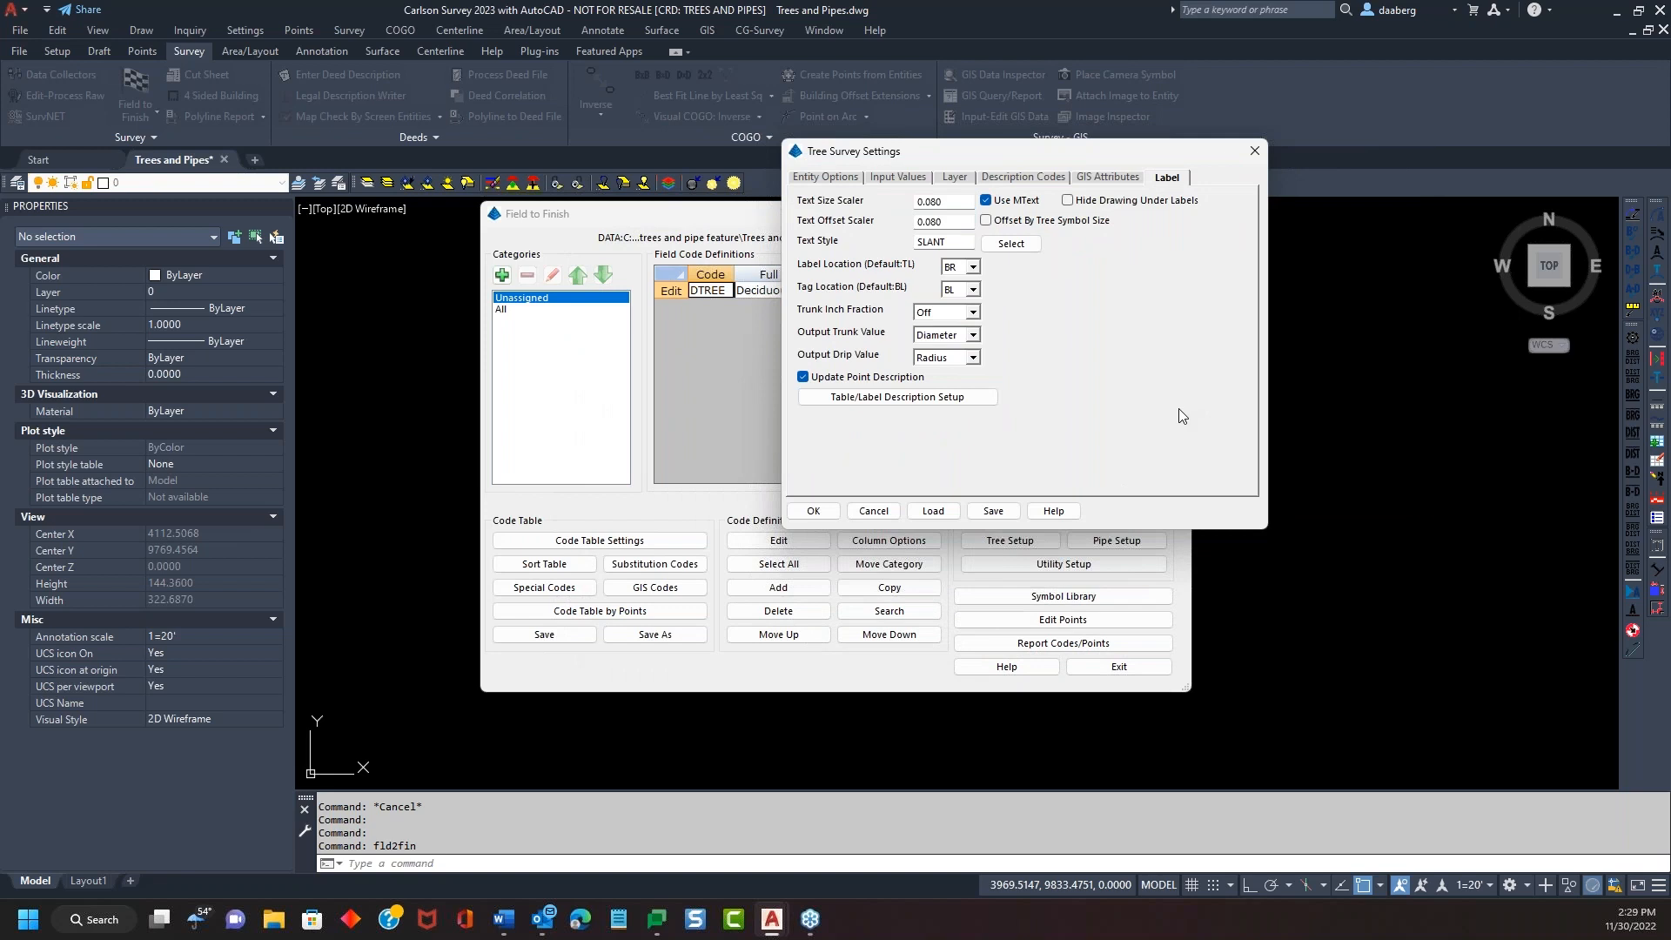
left_click(814, 511)
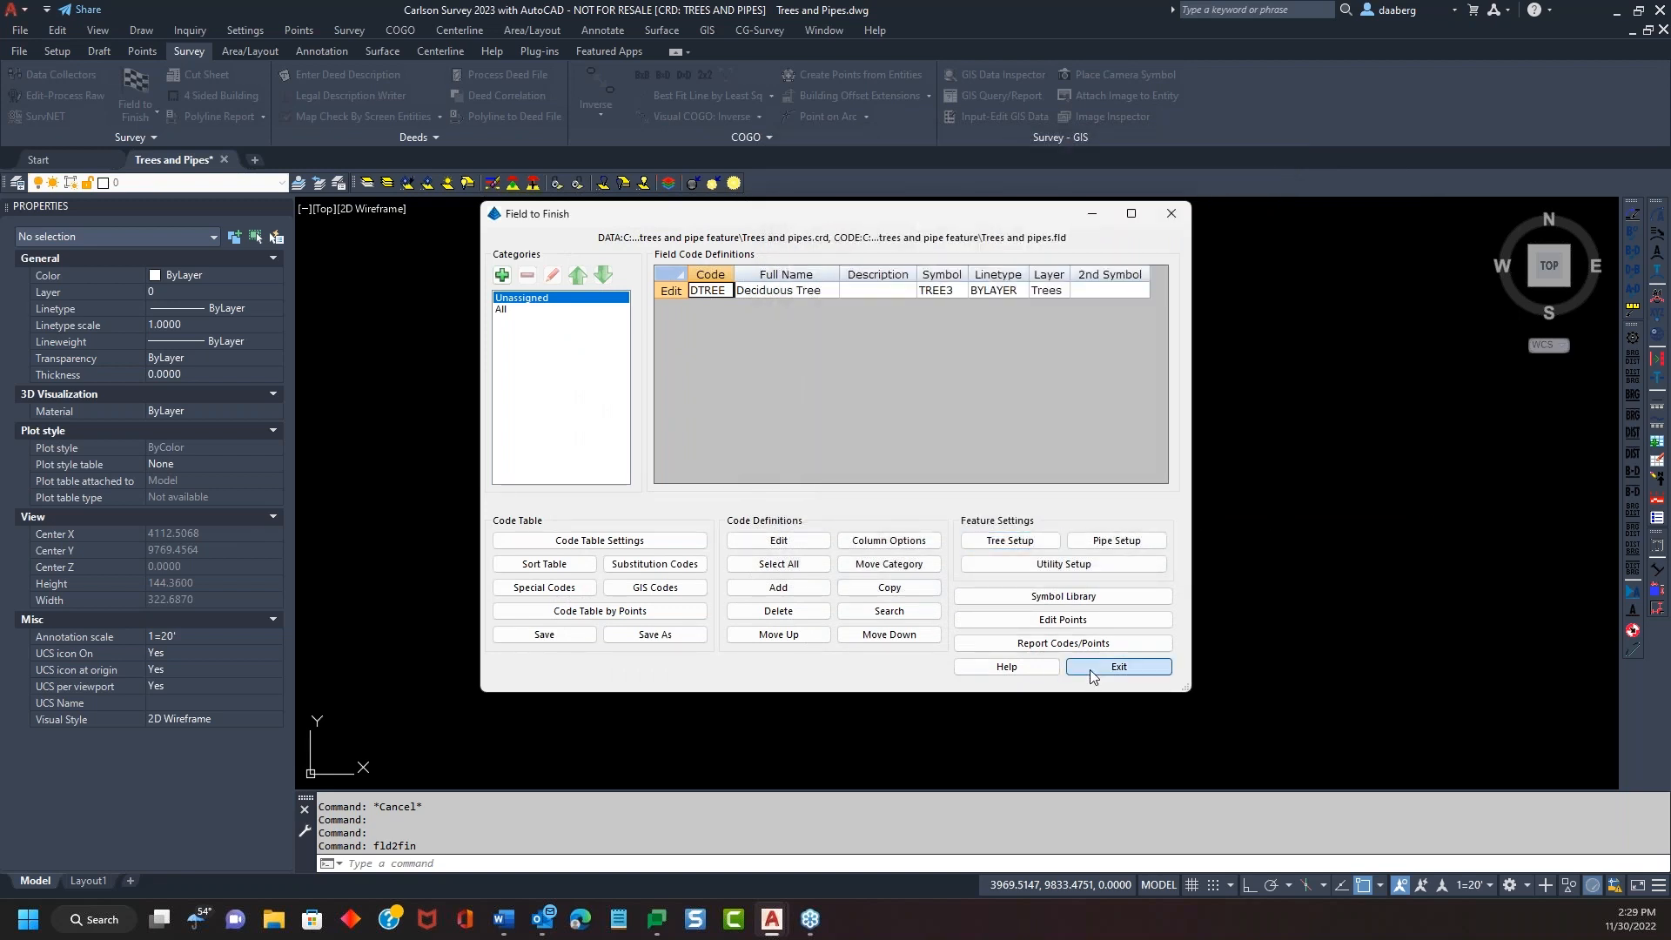
Draw the trees and place a Tag/Trunk/Drip/Comment tree table to their right
left_click(1089, 668)
left_click(660, 618)
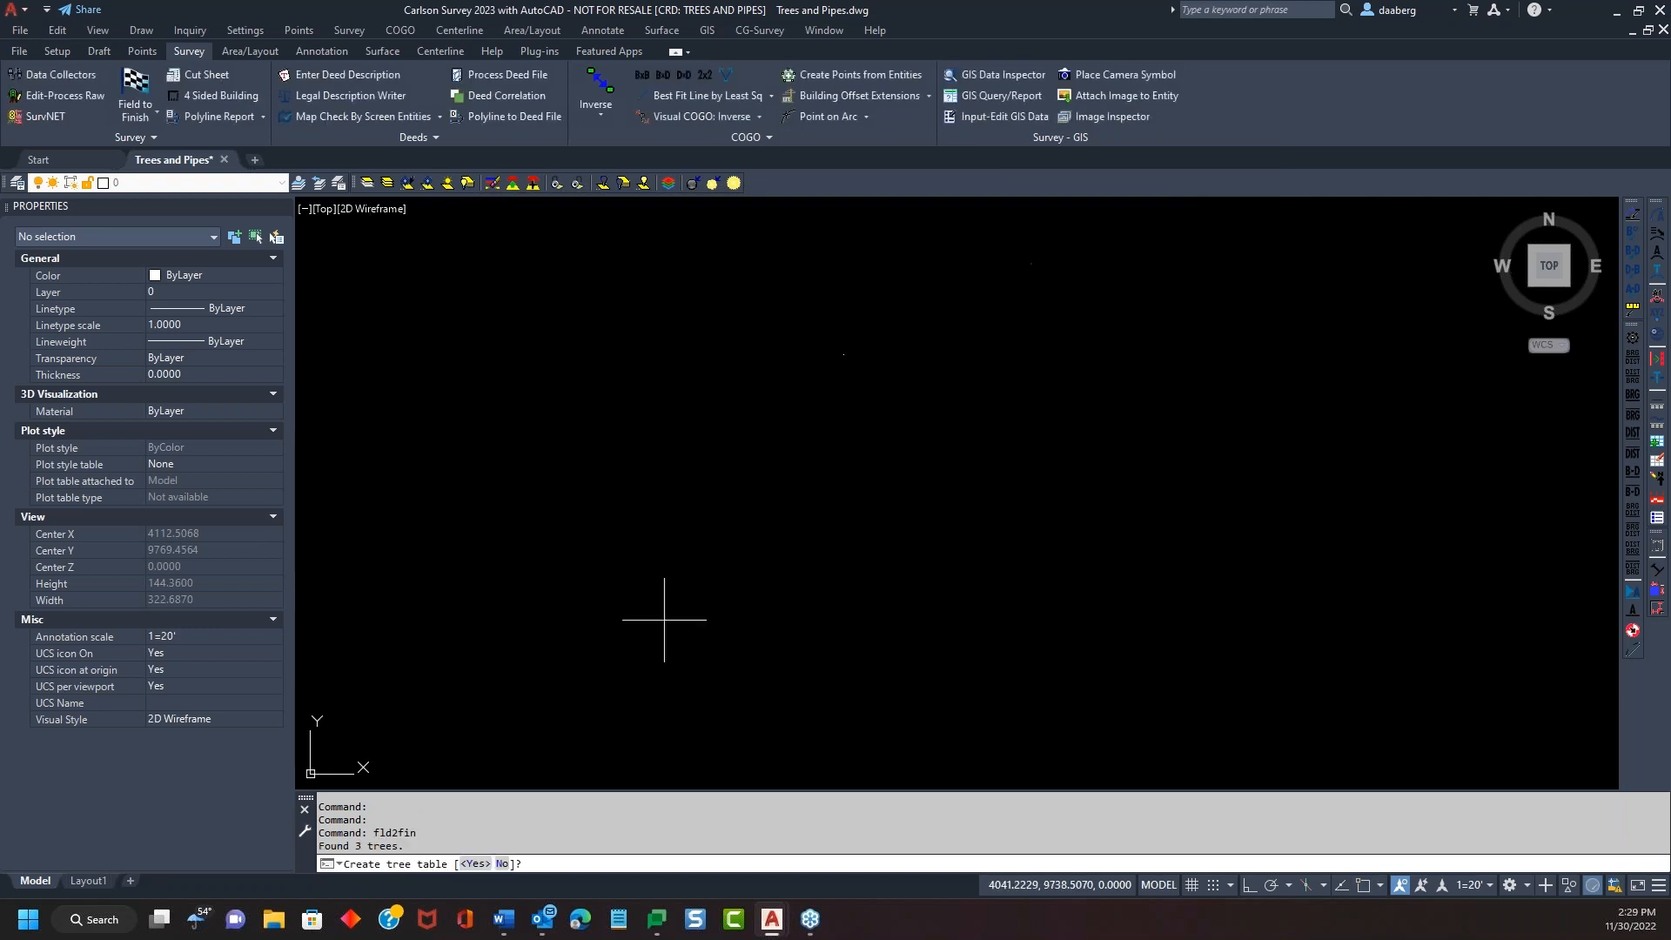
left_click(476, 863)
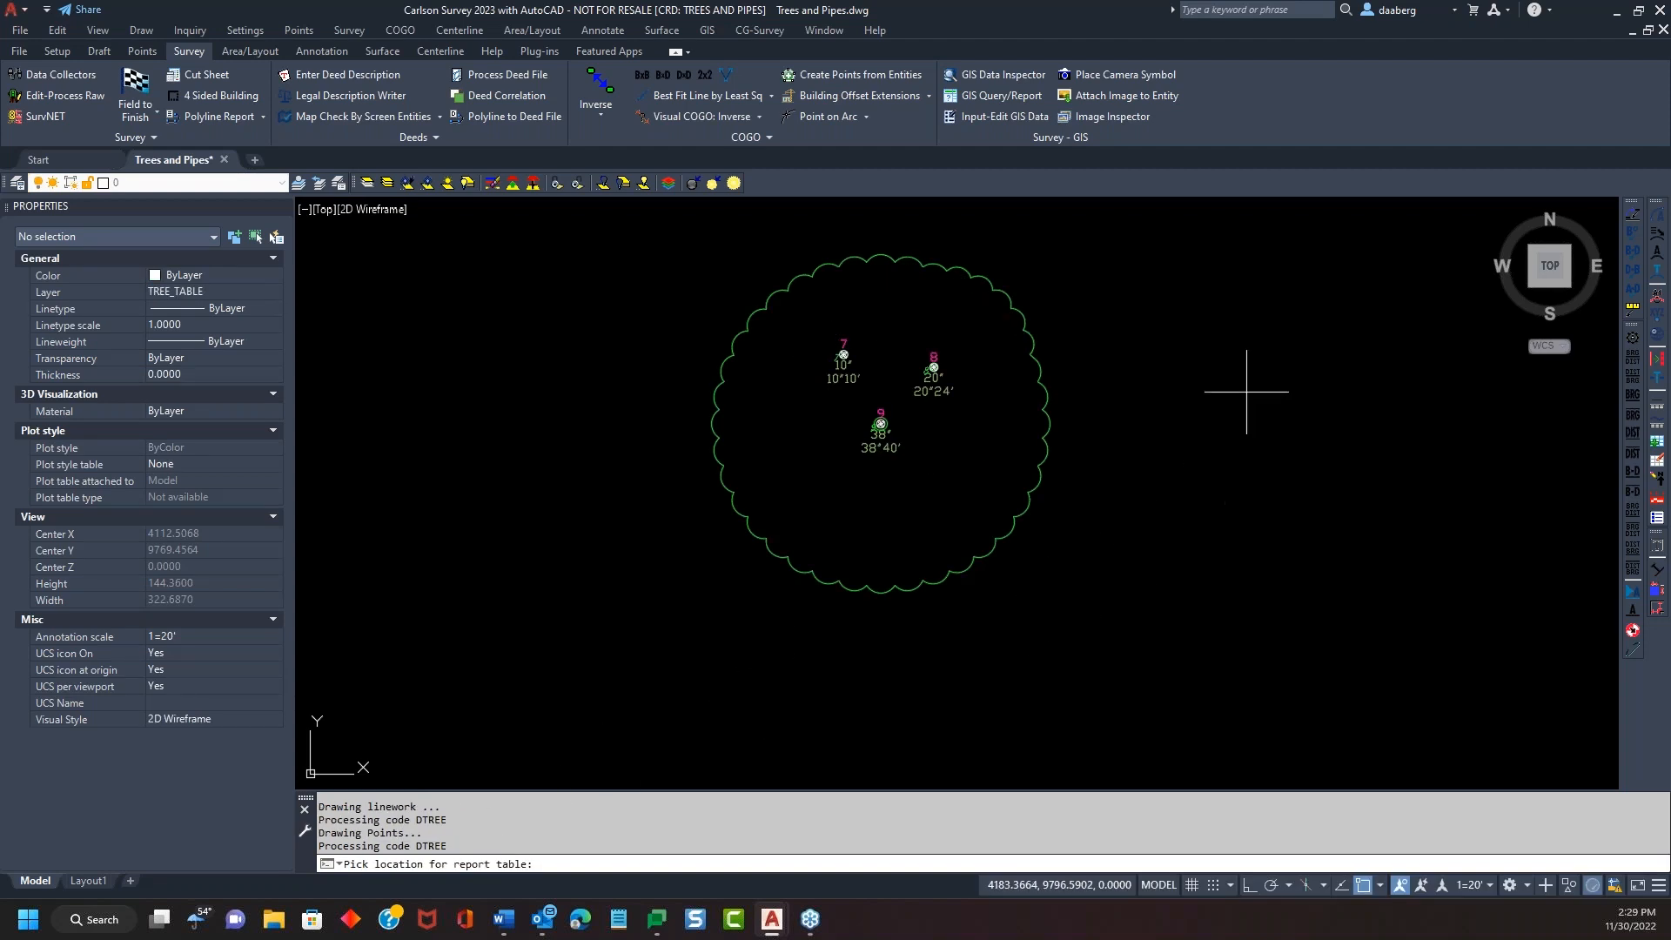
left_click(1217, 327)
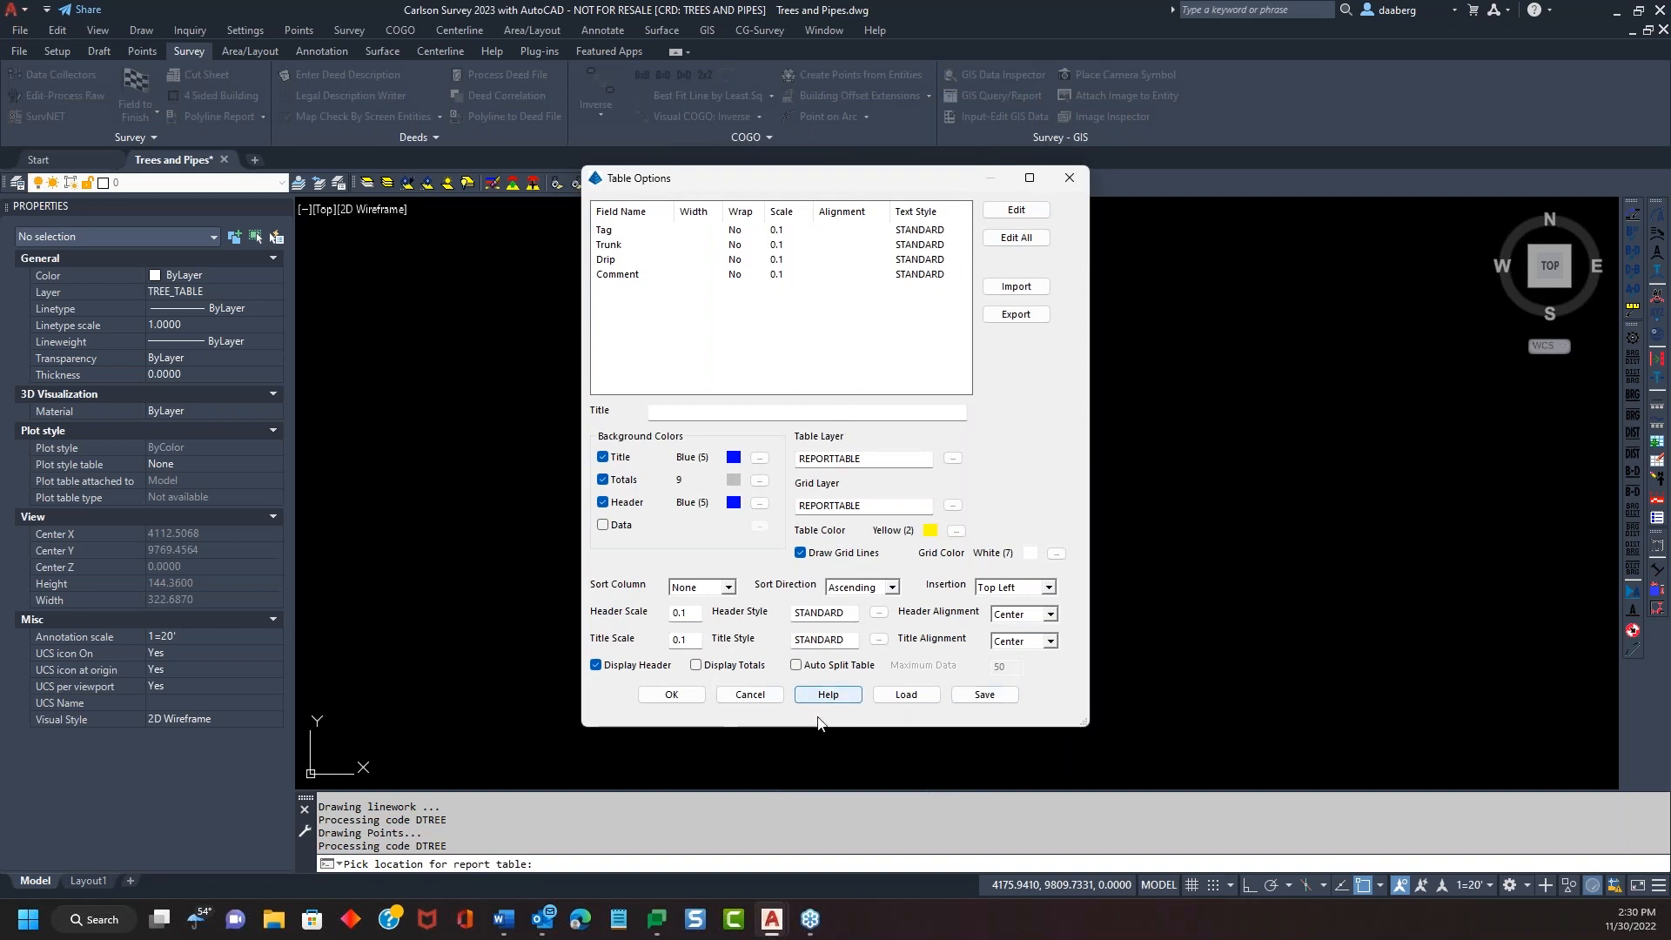
left_click(671, 696)
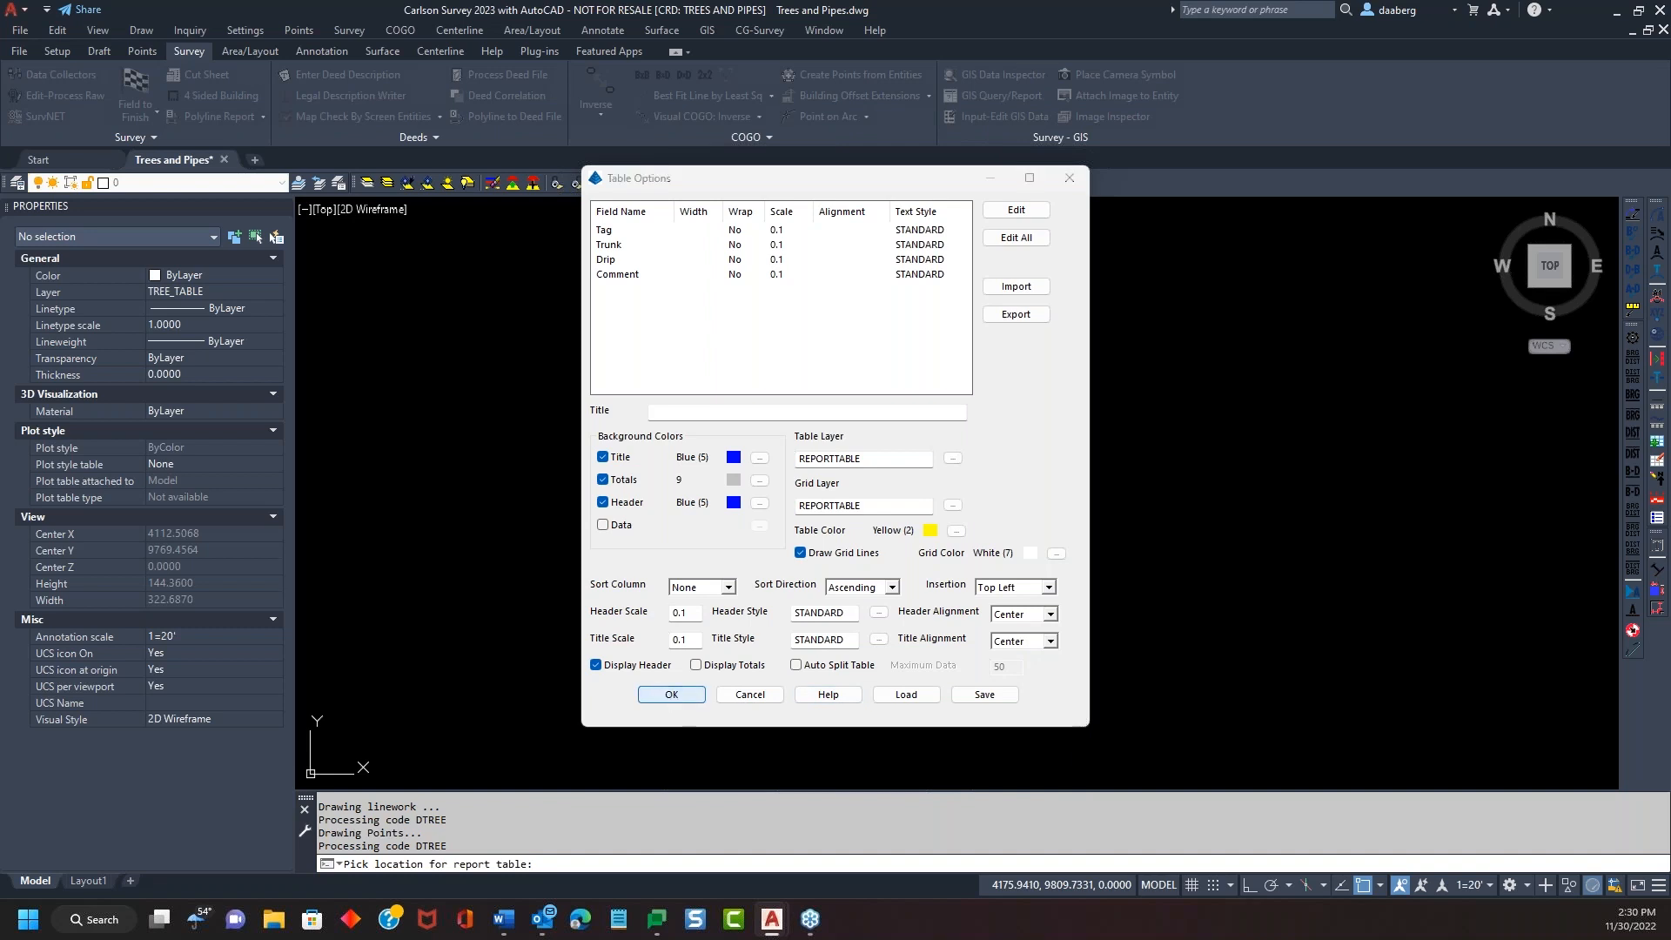
scroll(1363, 411, "up", 4)
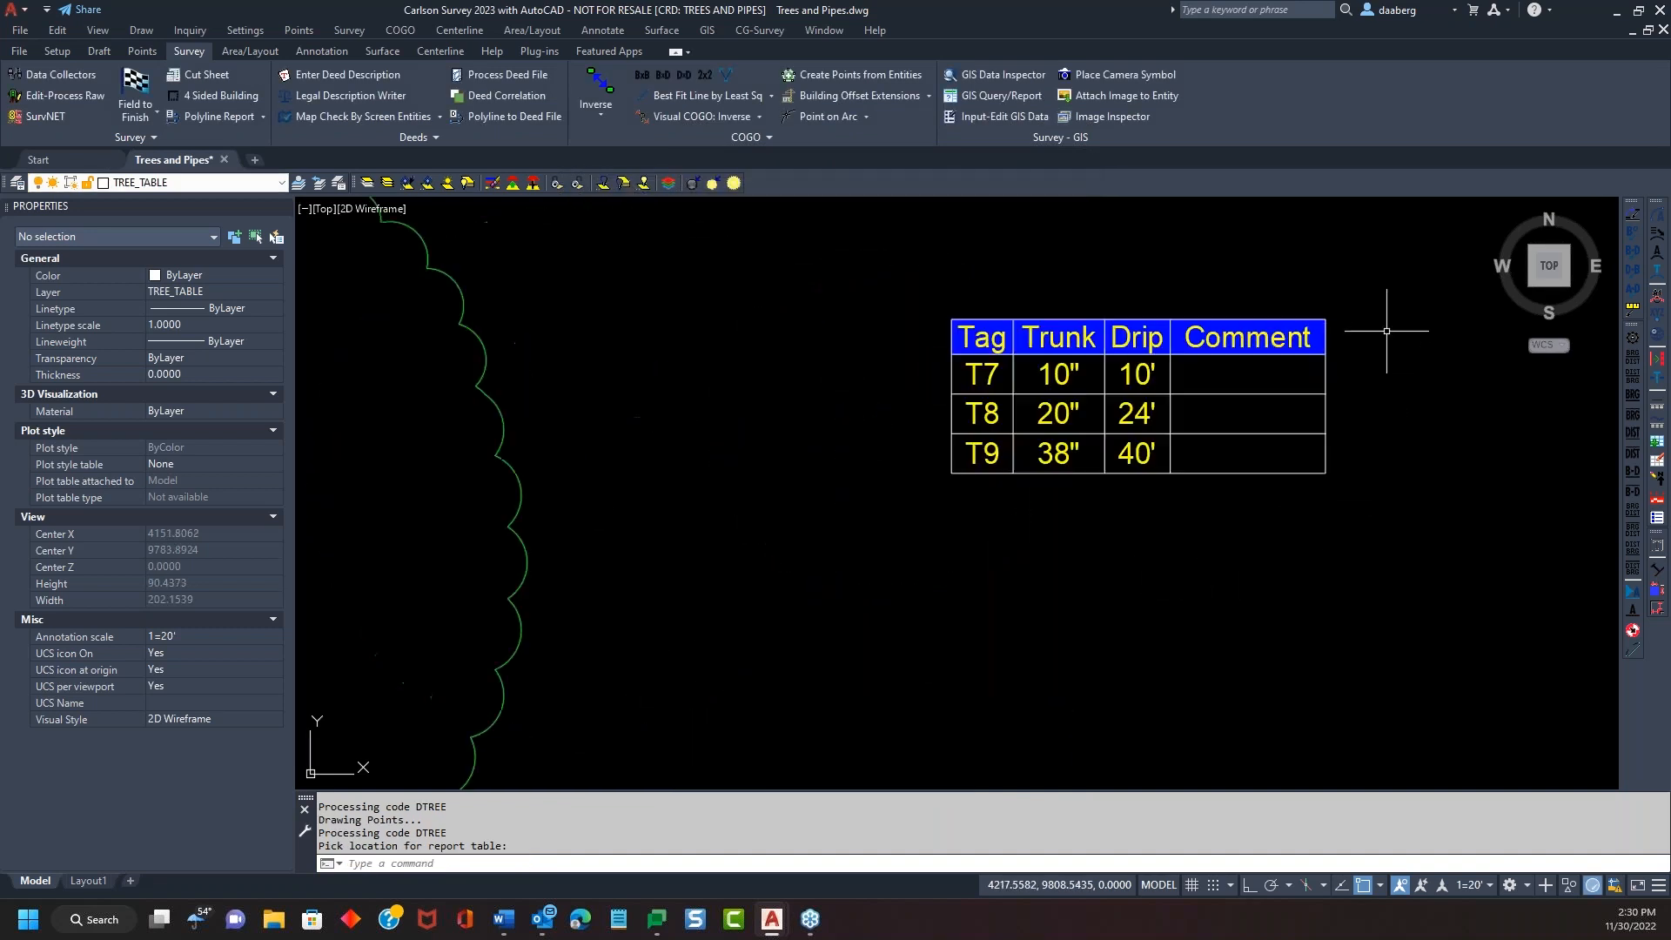
scroll(973, 362, "down", 1)
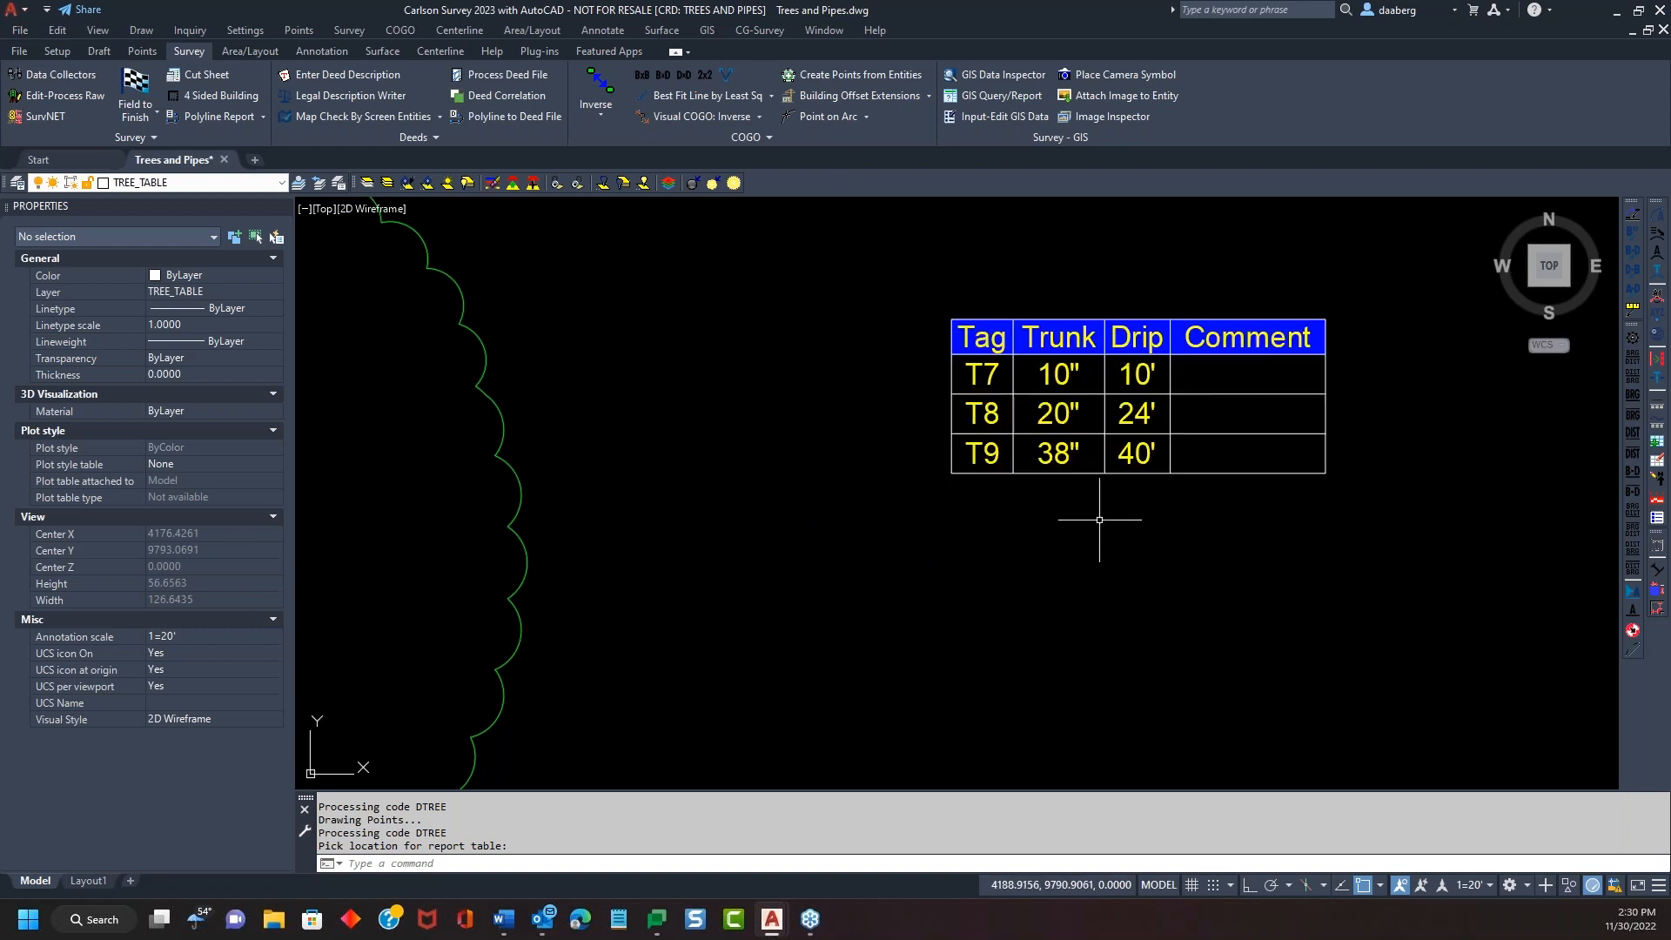
scroll(1111, 522, "down", 3)
middle_click_drag(1015, 577, 1005, 569)
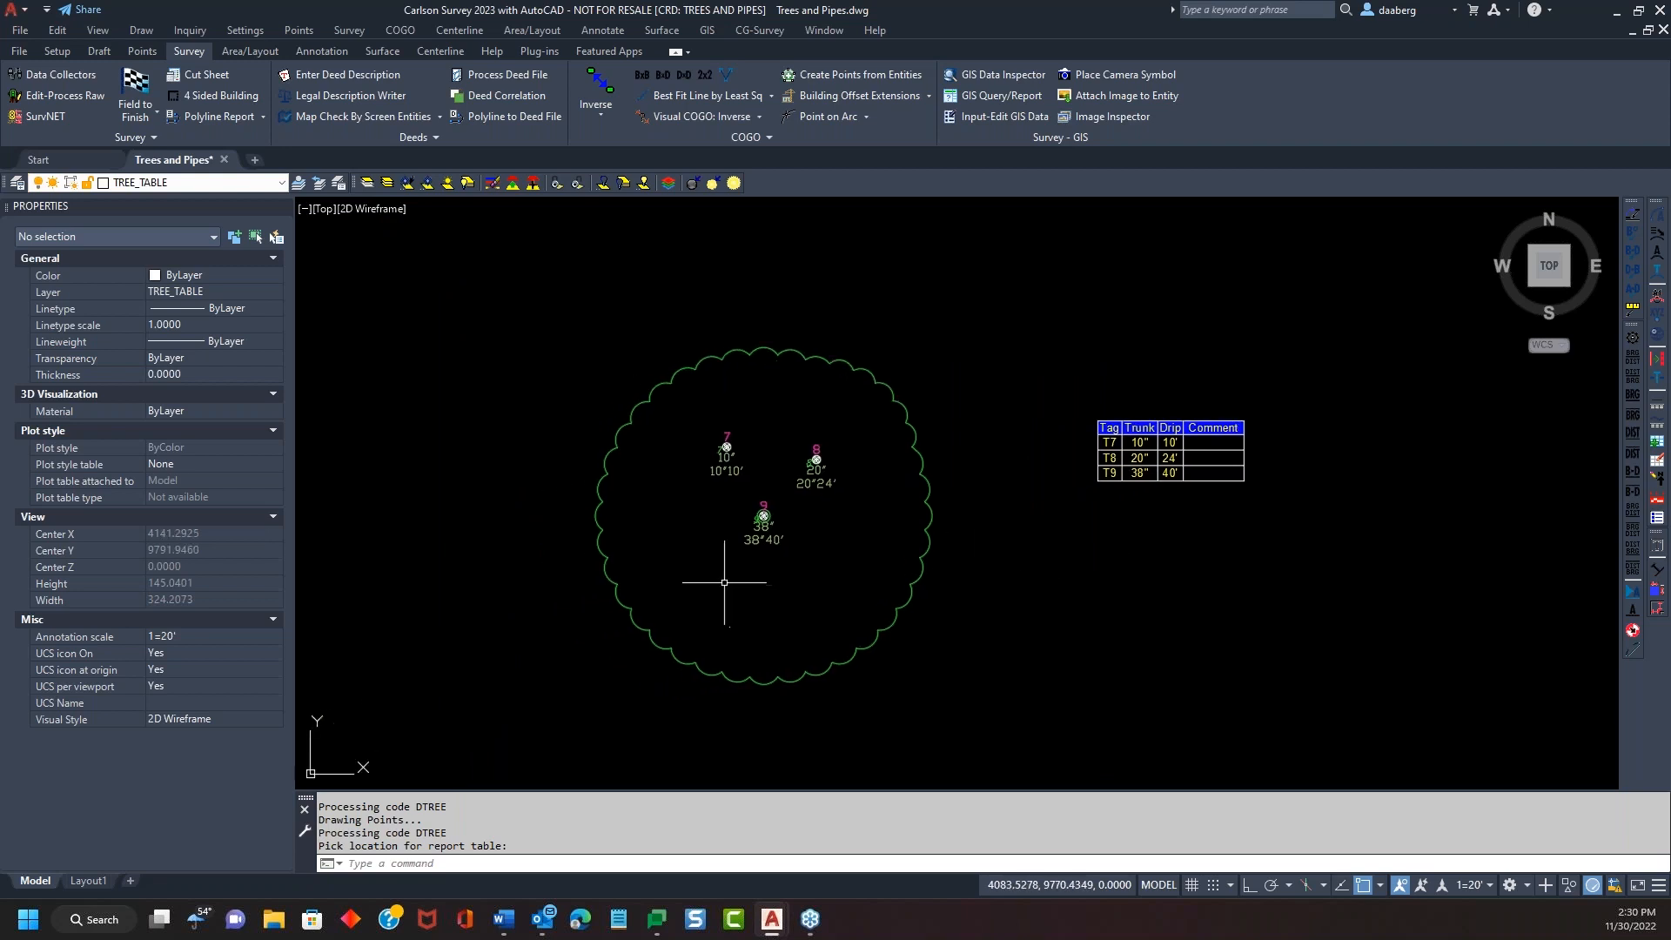
scroll(694, 487, "up", 2)
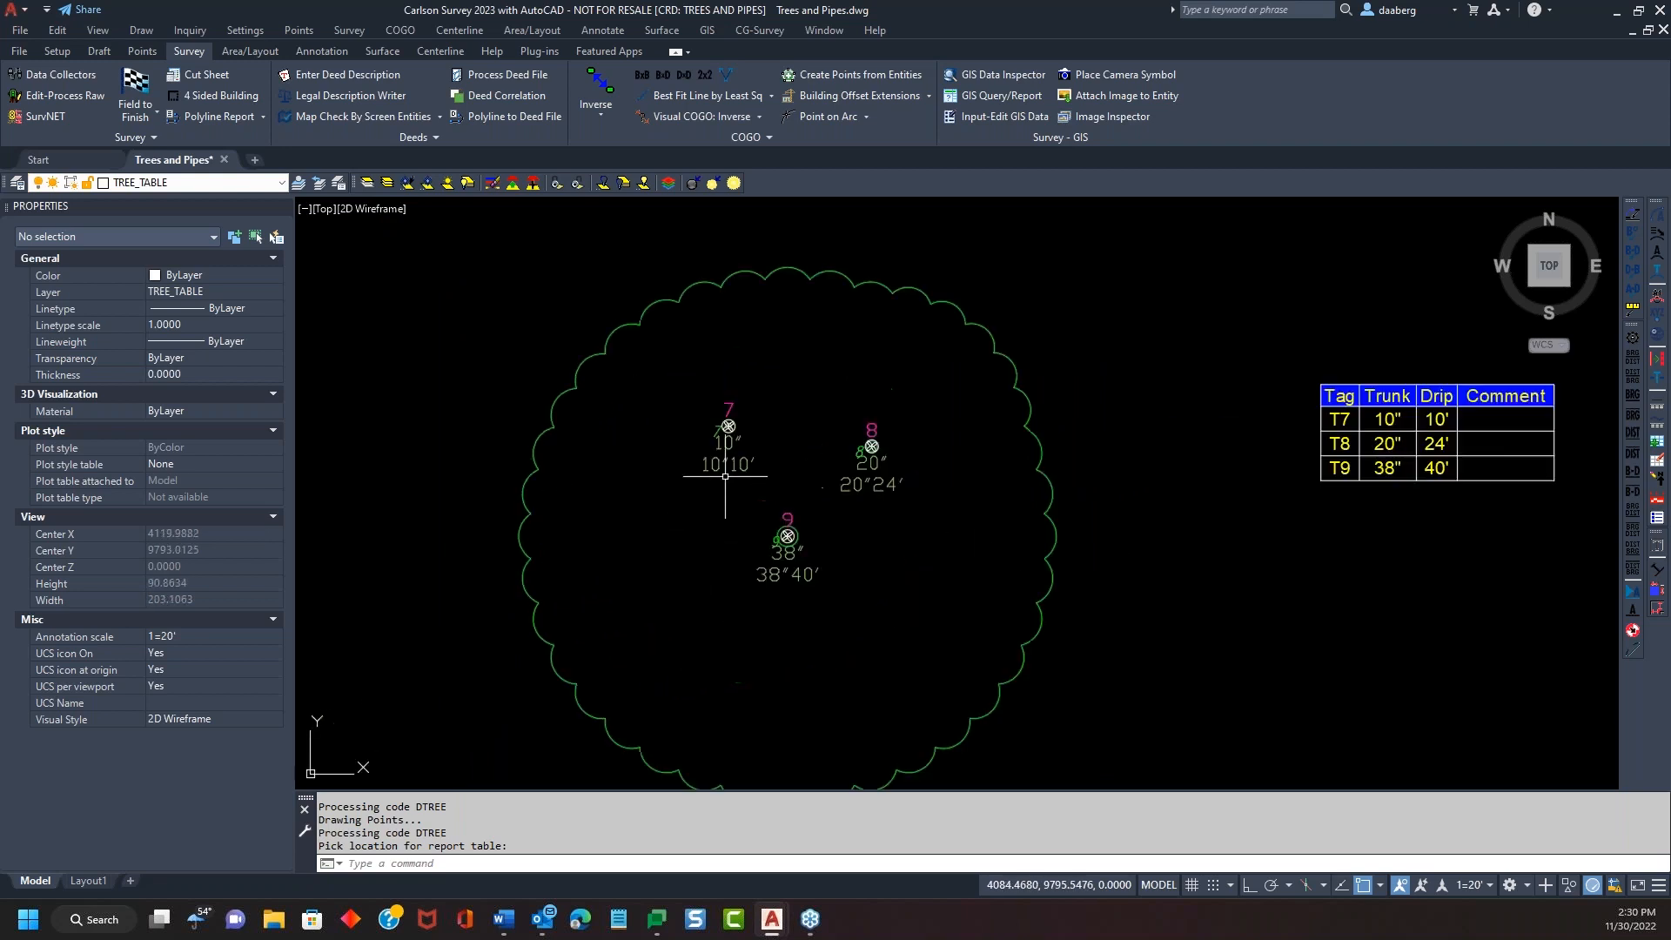
Append /MAPLE to point 7's description
double_click(728, 428)
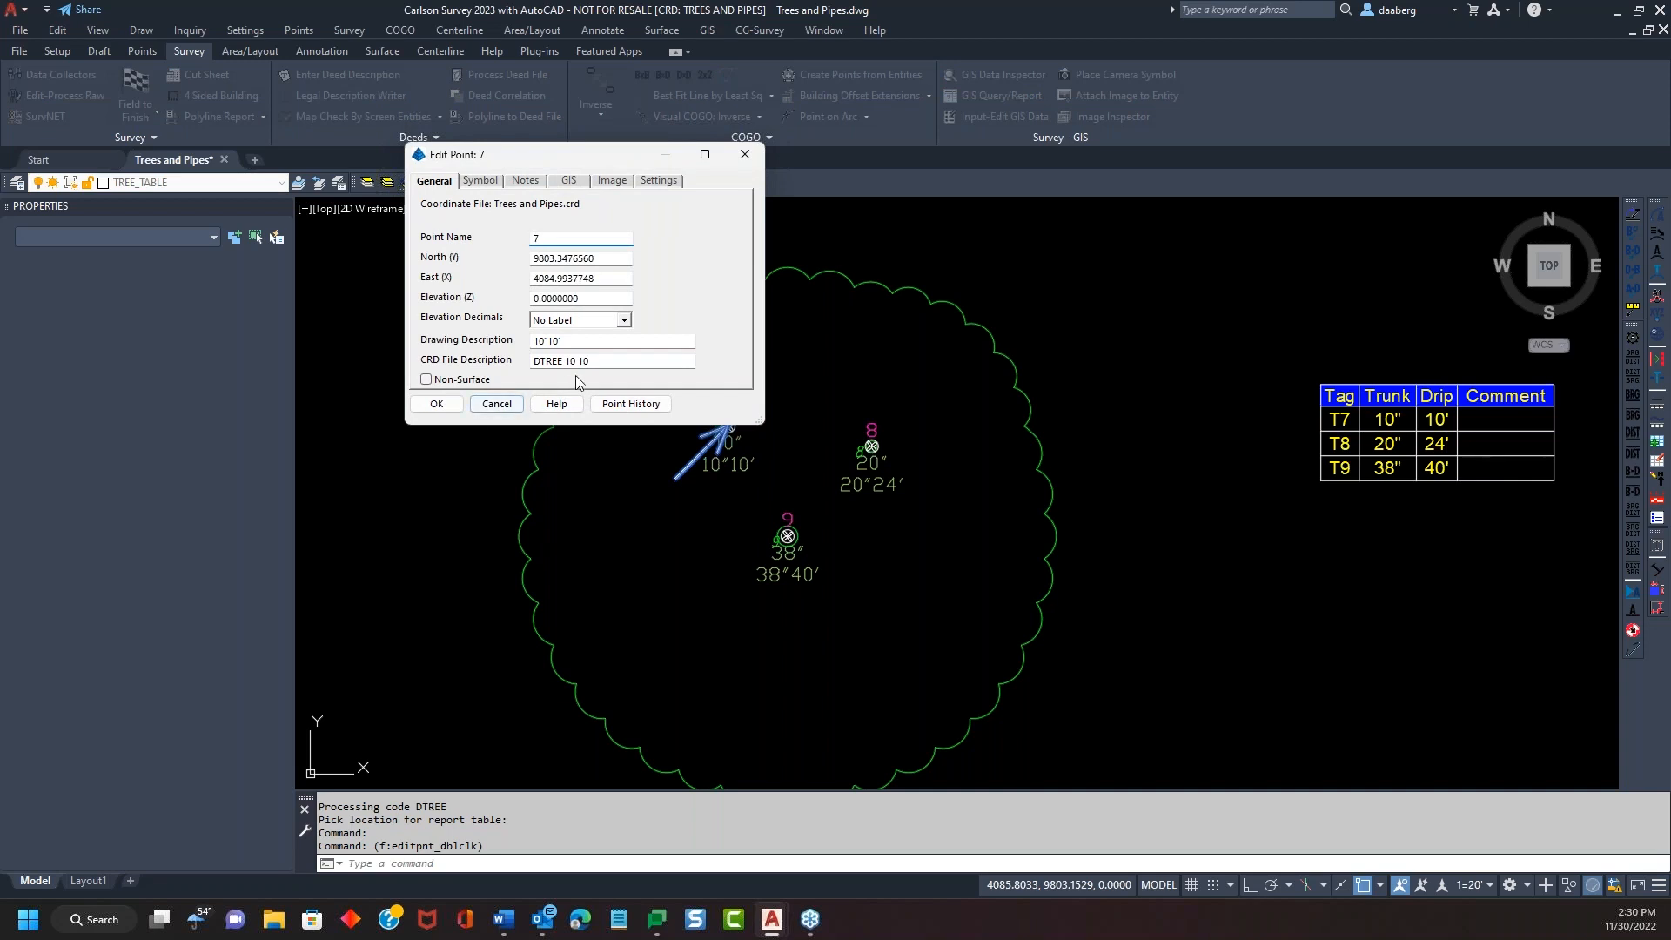
left_click(629, 361)
type("/MAPLE")
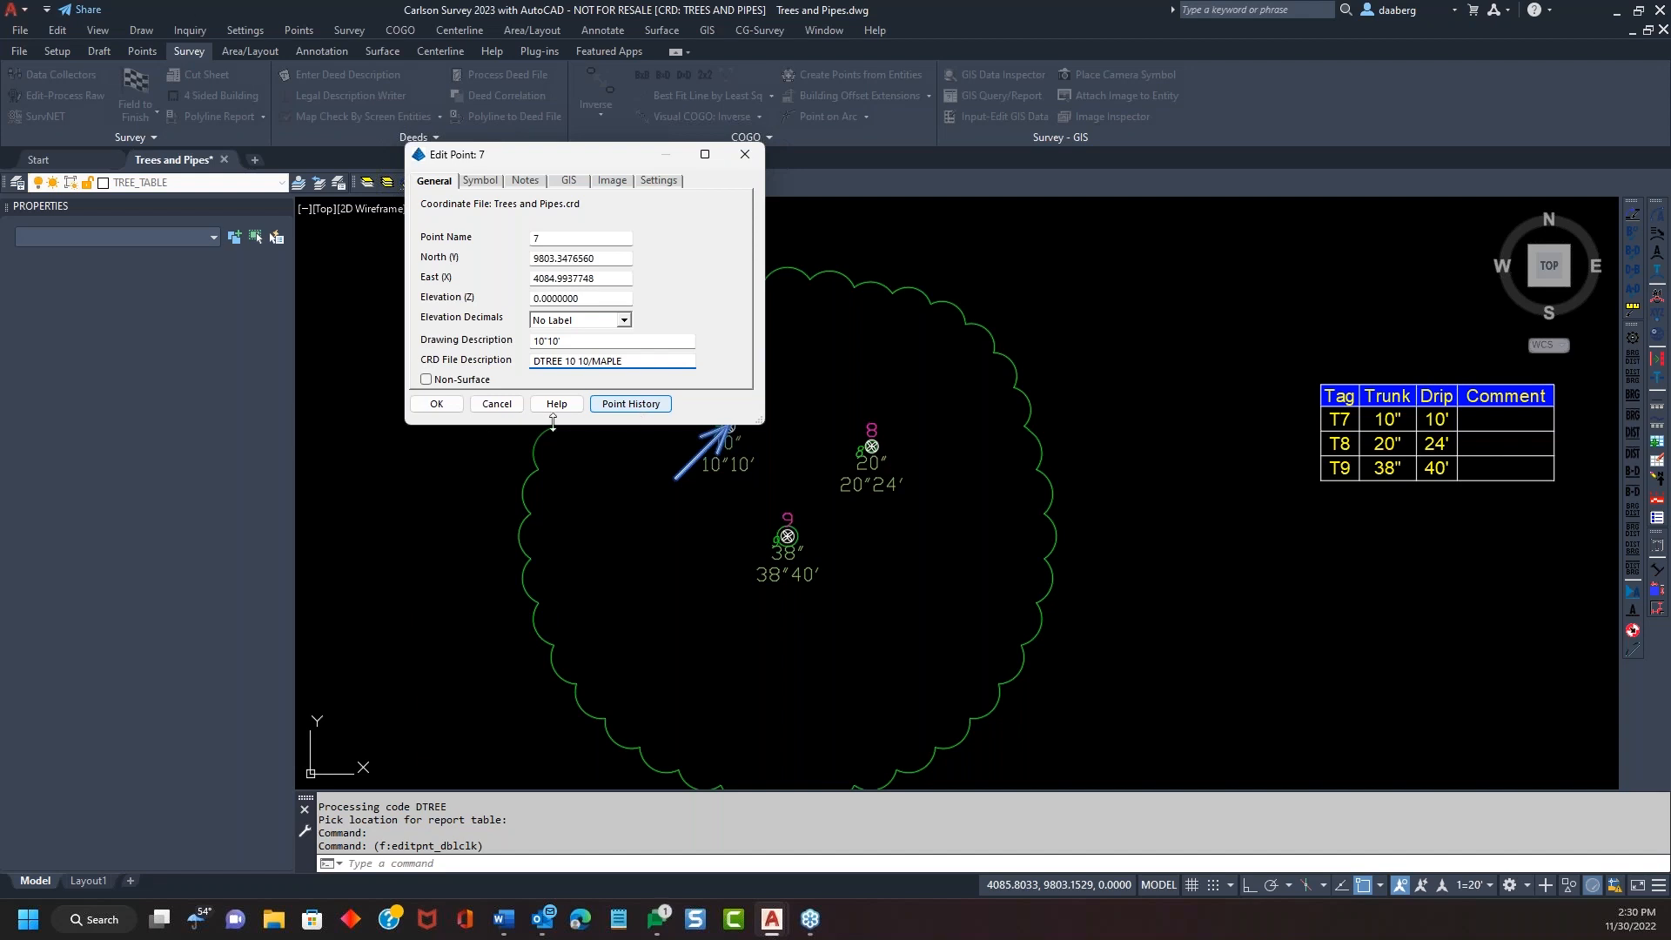
left_click(435, 403)
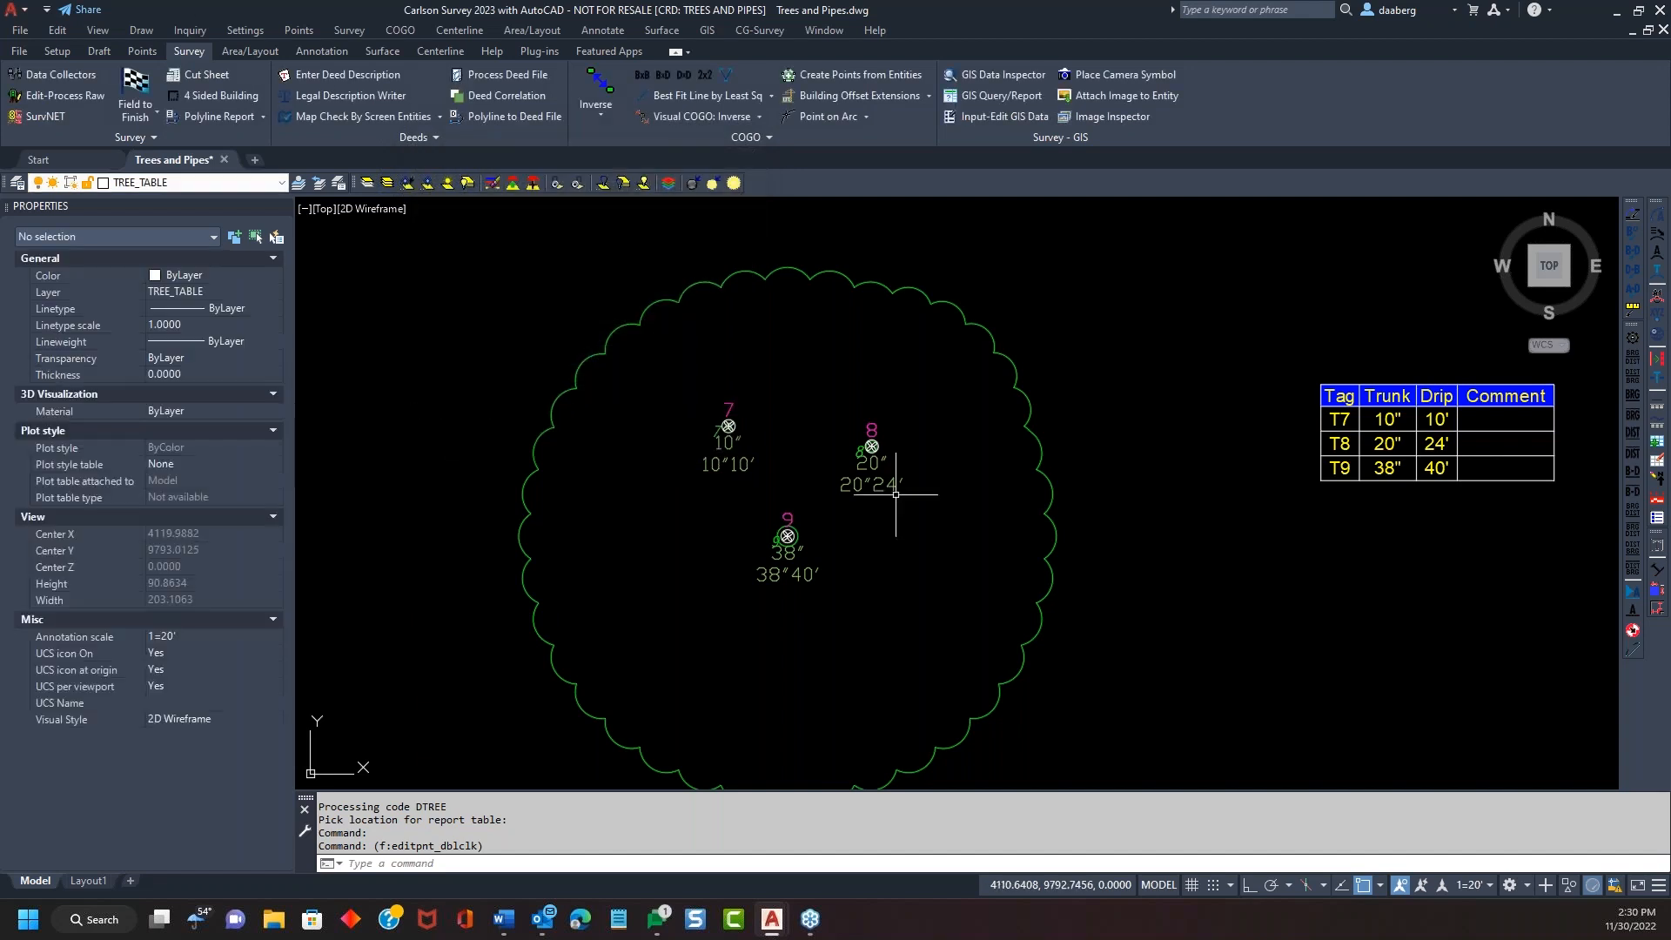
Append /ELM to point 8's and /OAK to point 9's descriptions
double_click(872, 433)
left_click(625, 360)
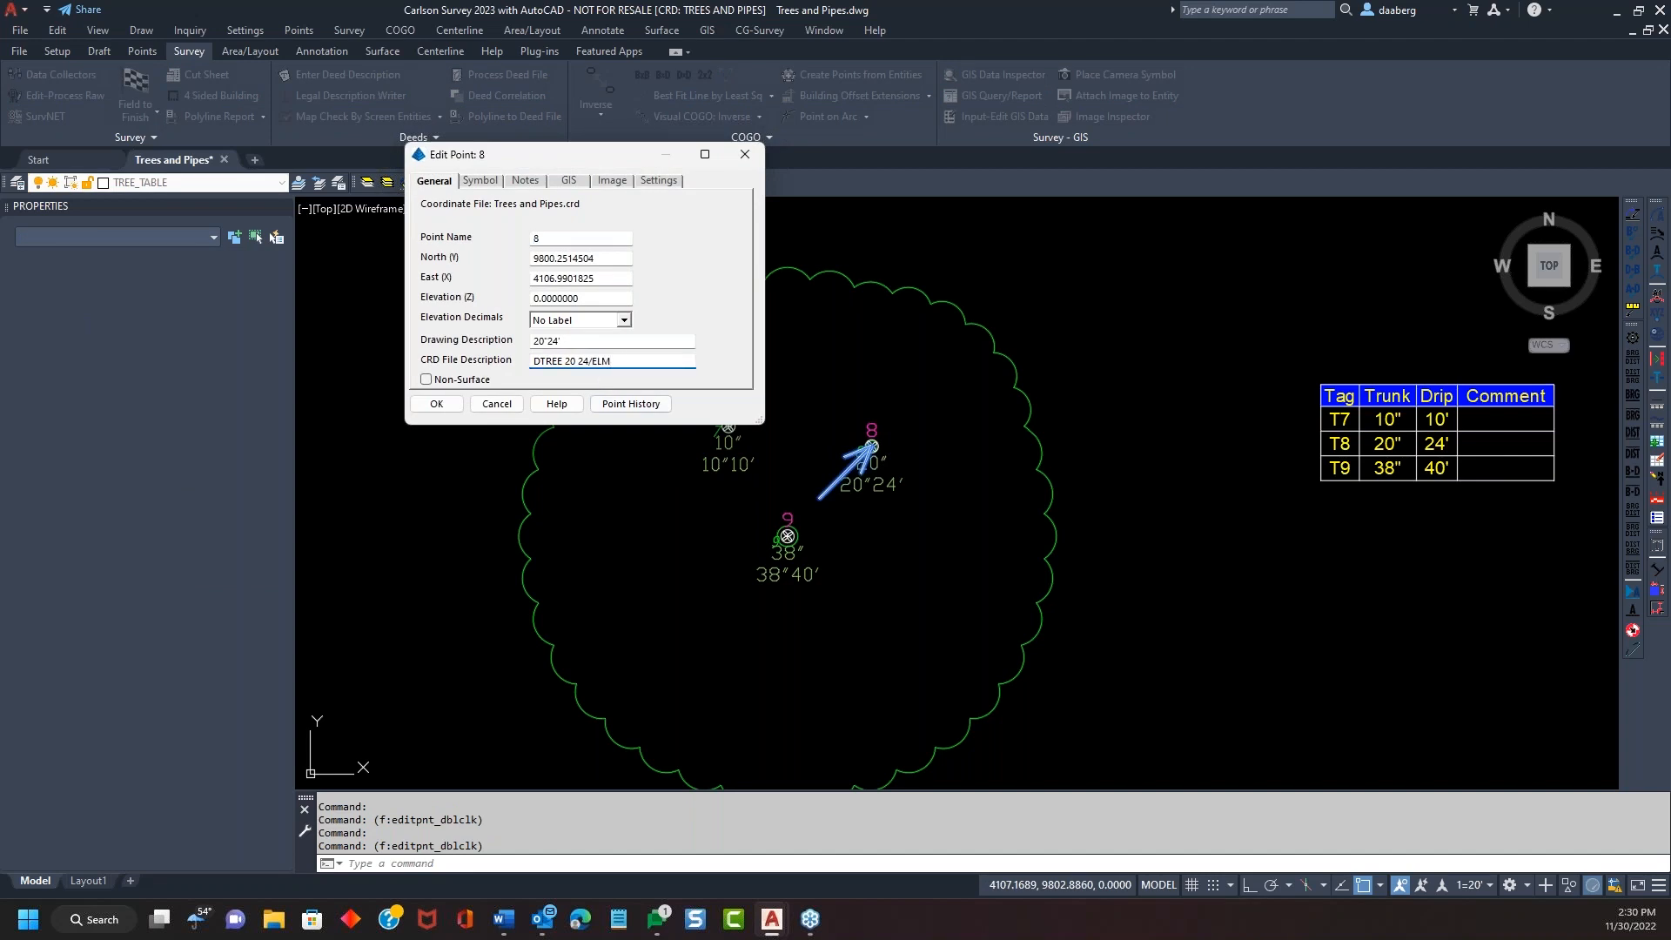
left_click(436, 404)
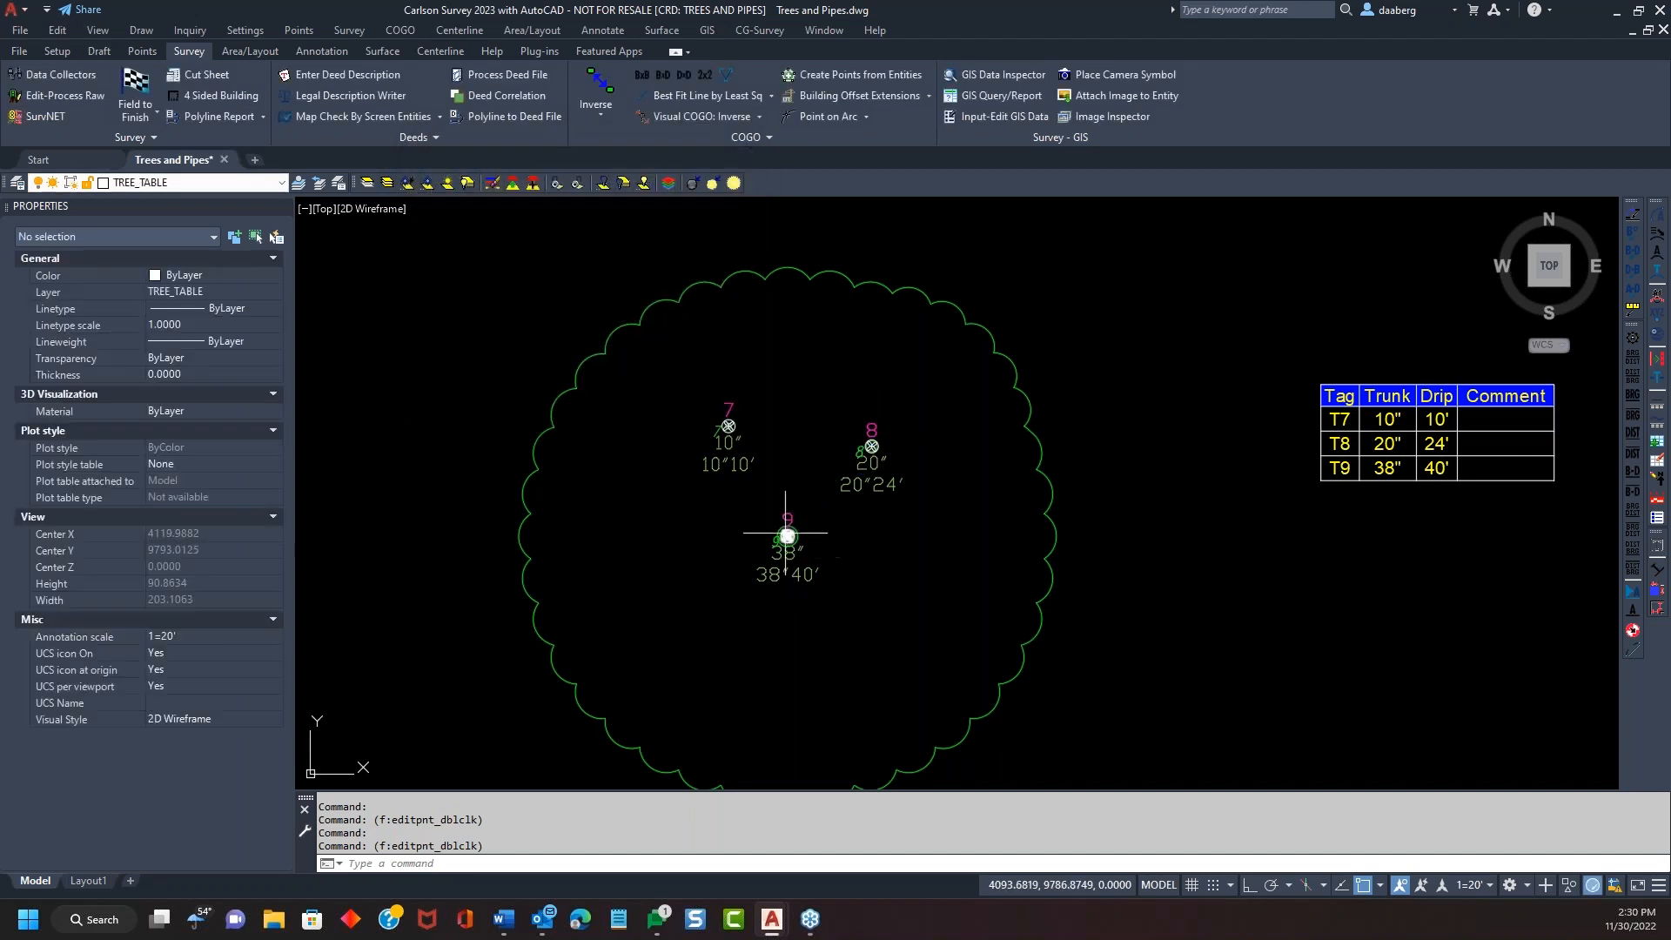
double_click(786, 531)
left_click(635, 356)
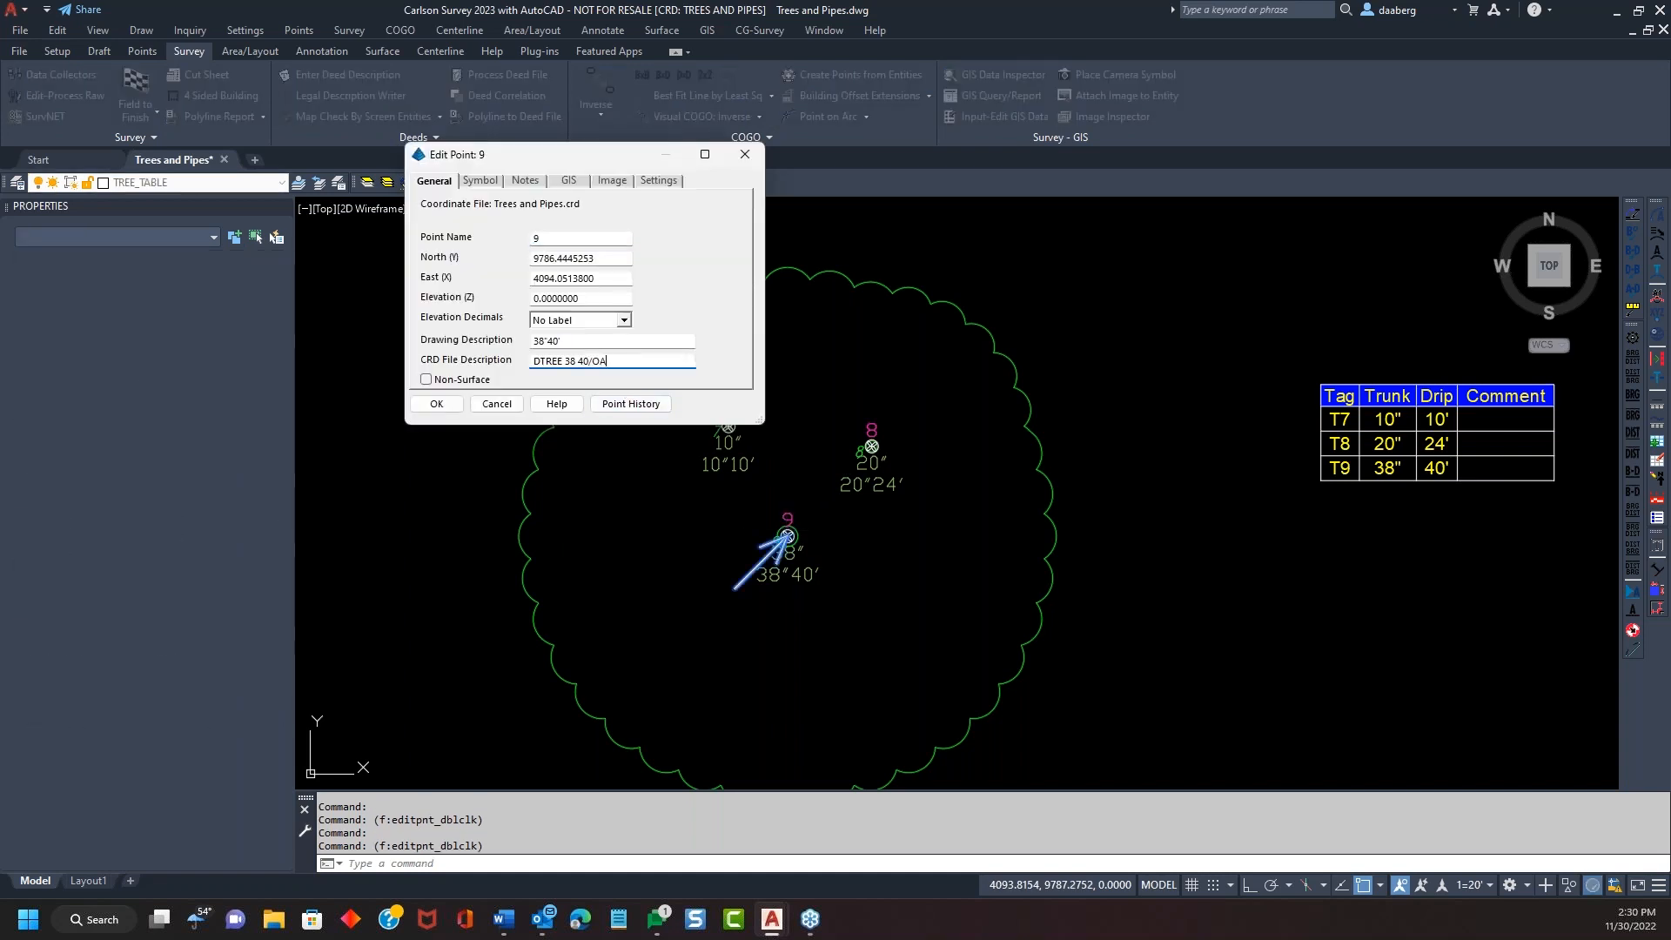
left_click(461, 403)
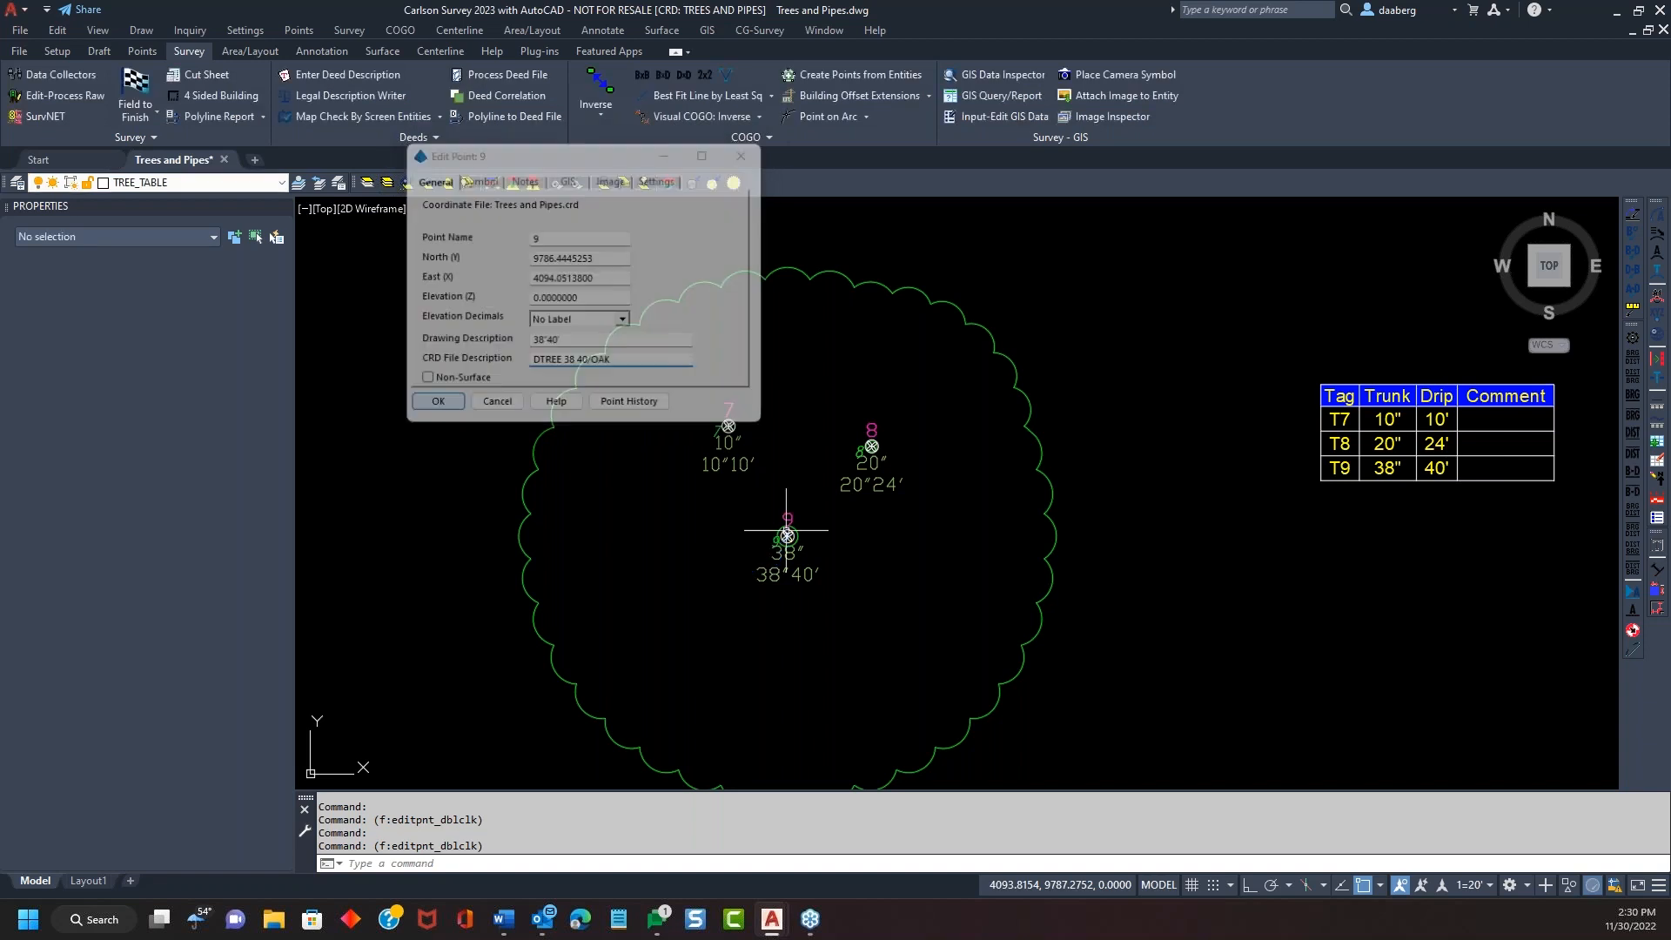
Redraw Field to Finish from the updated point descriptions
scroll(490, 323, "down", 2)
left_click(134, 91)
left_click(662, 617)
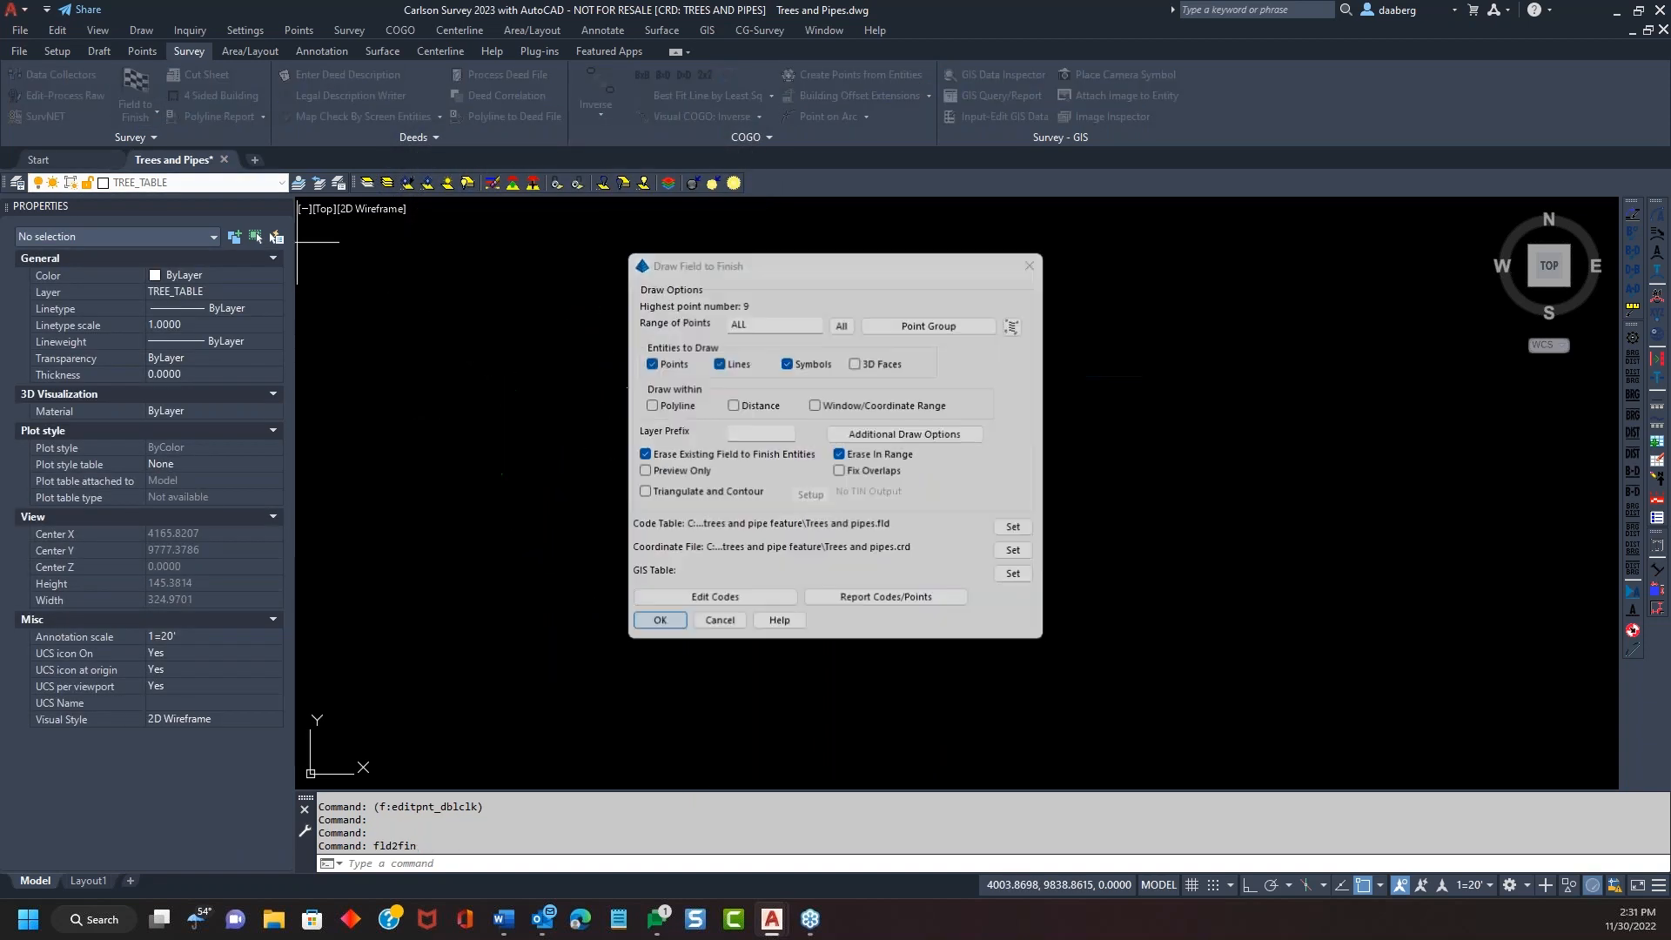
Recreate the tree table beside the trees, now with a MAPLE, ELM, OAK Comment column
key("Return")
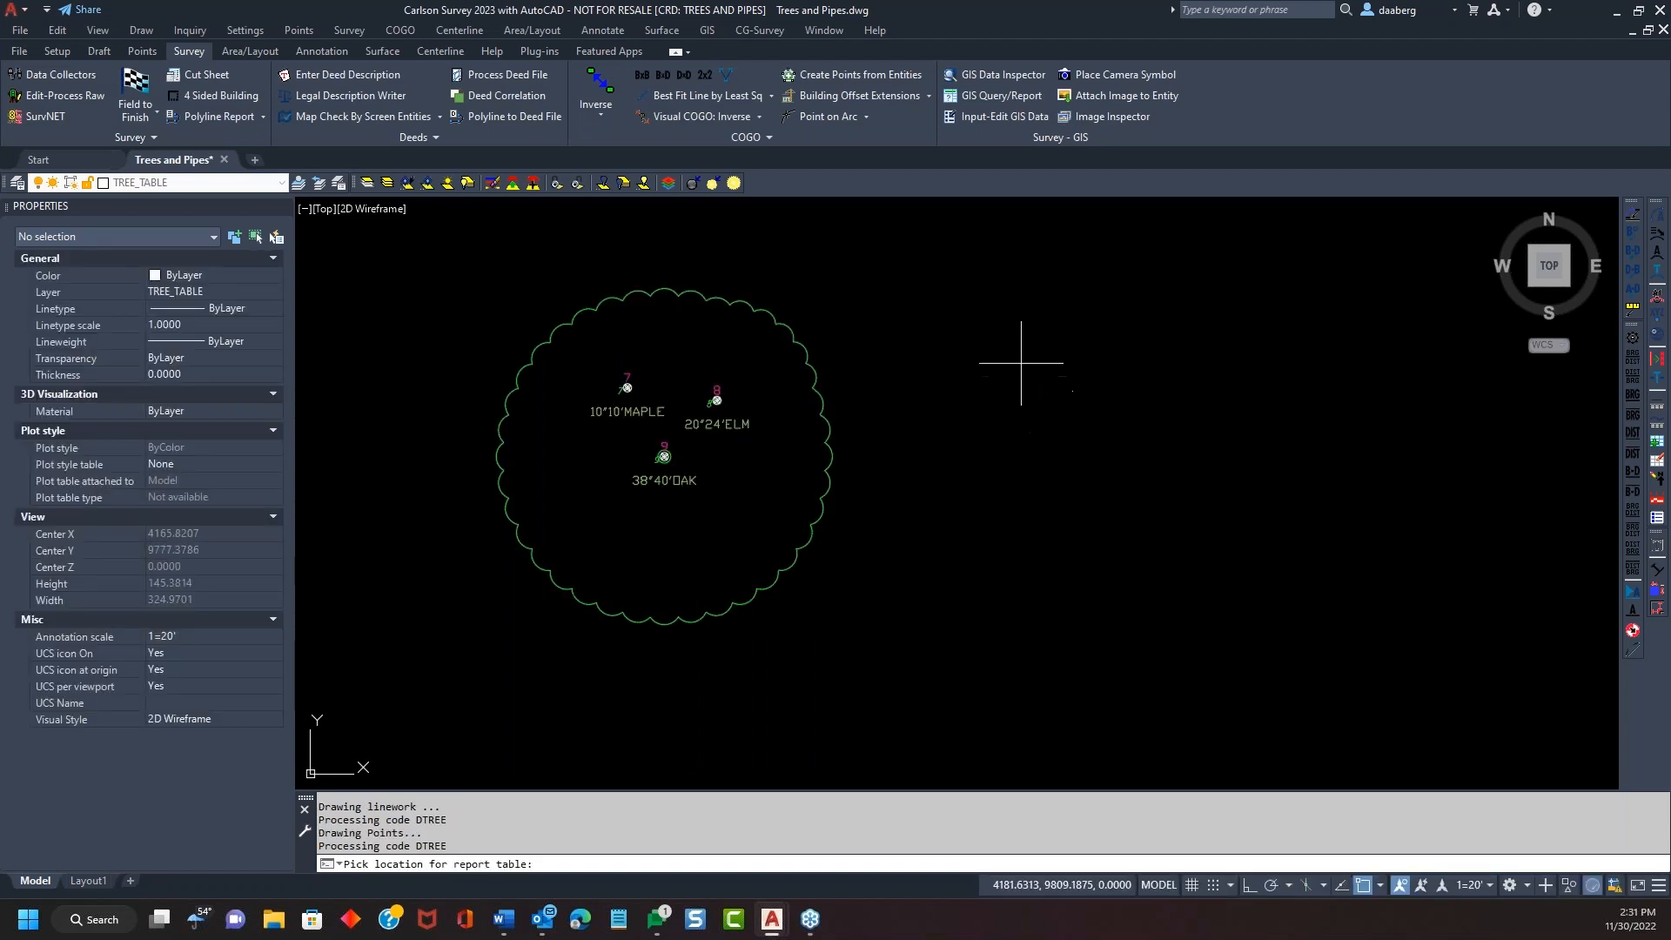
left_click(1020, 358)
left_click(687, 696)
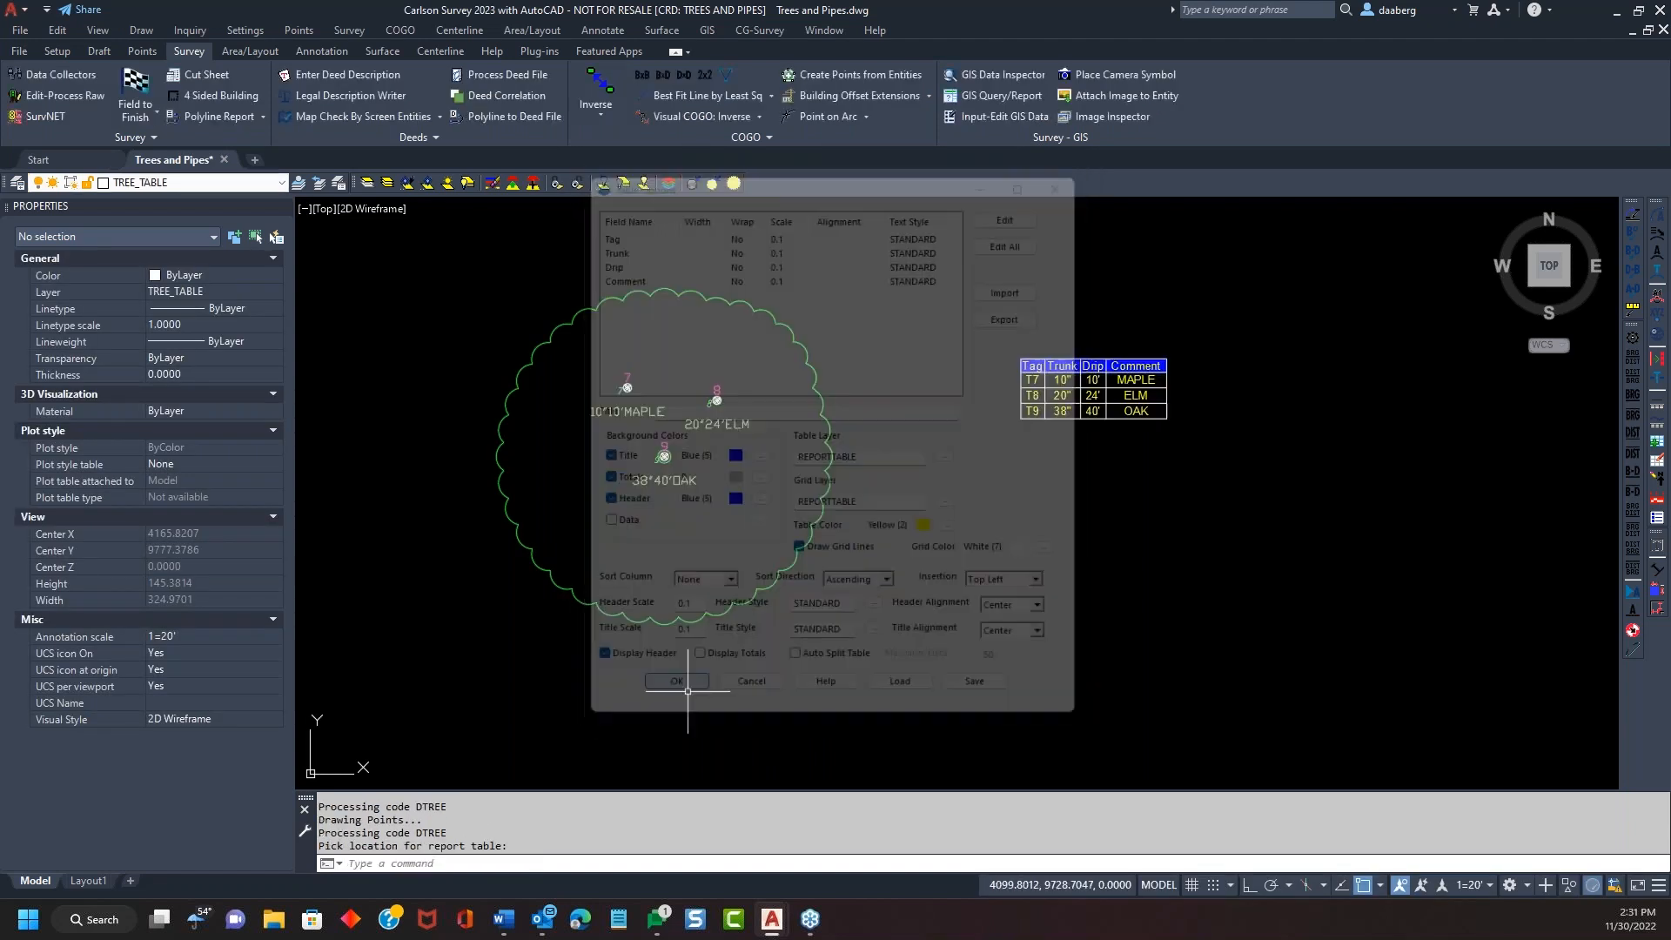
scroll(1179, 329, "up", 2)
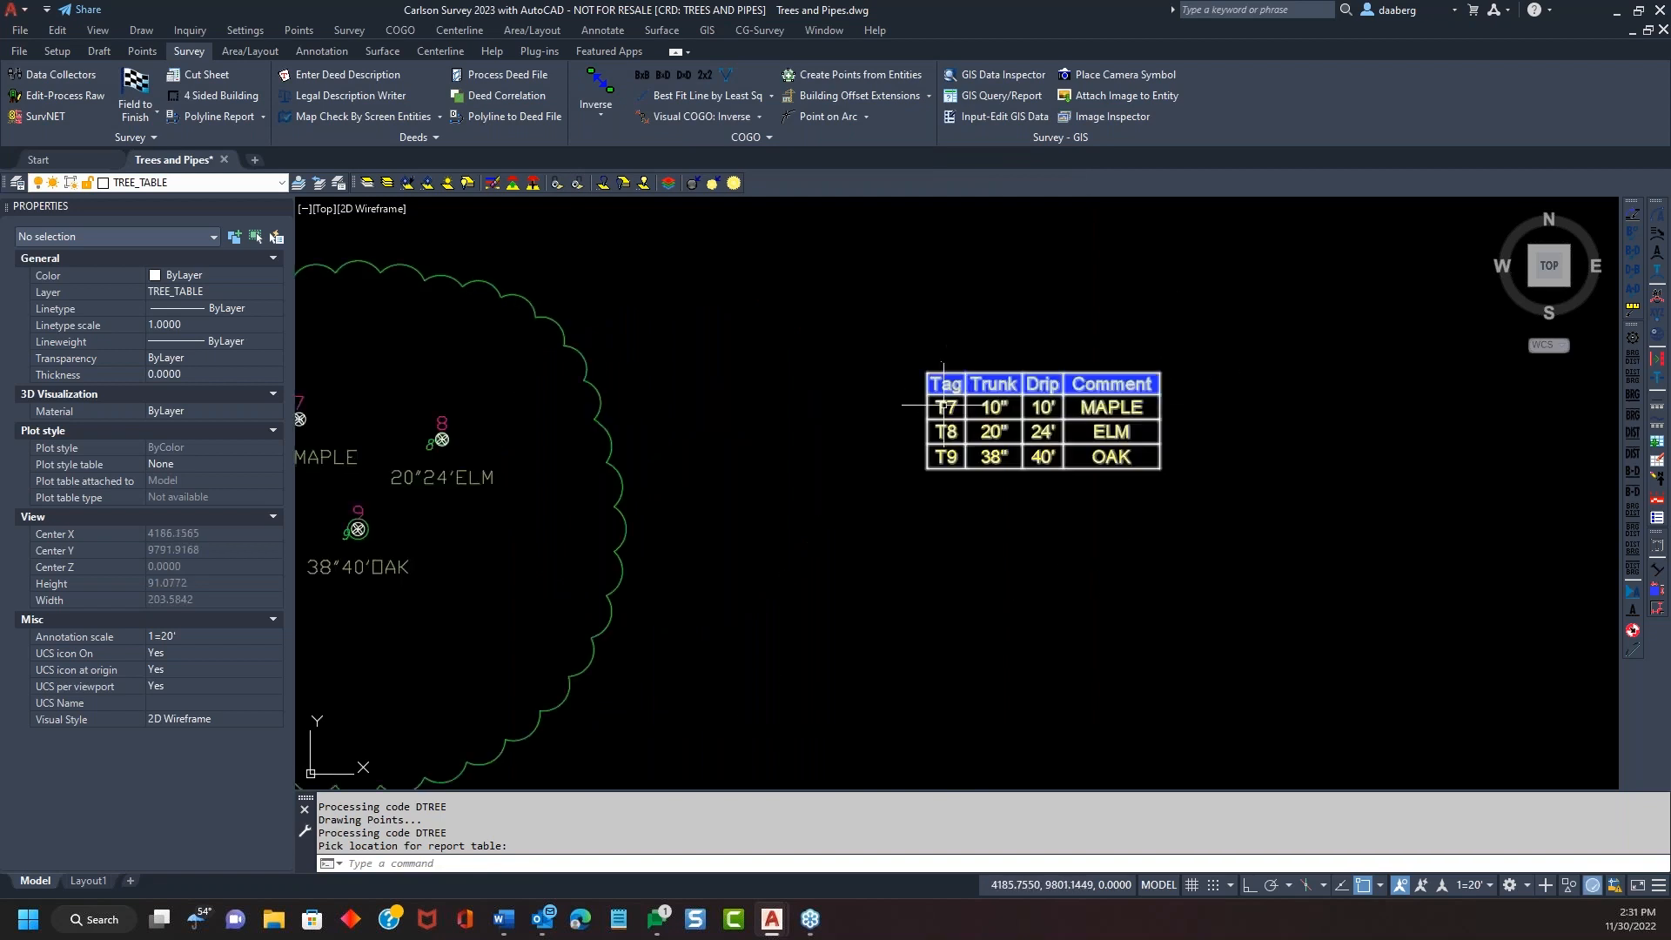
middle_click_drag(709, 577, 958, 520)
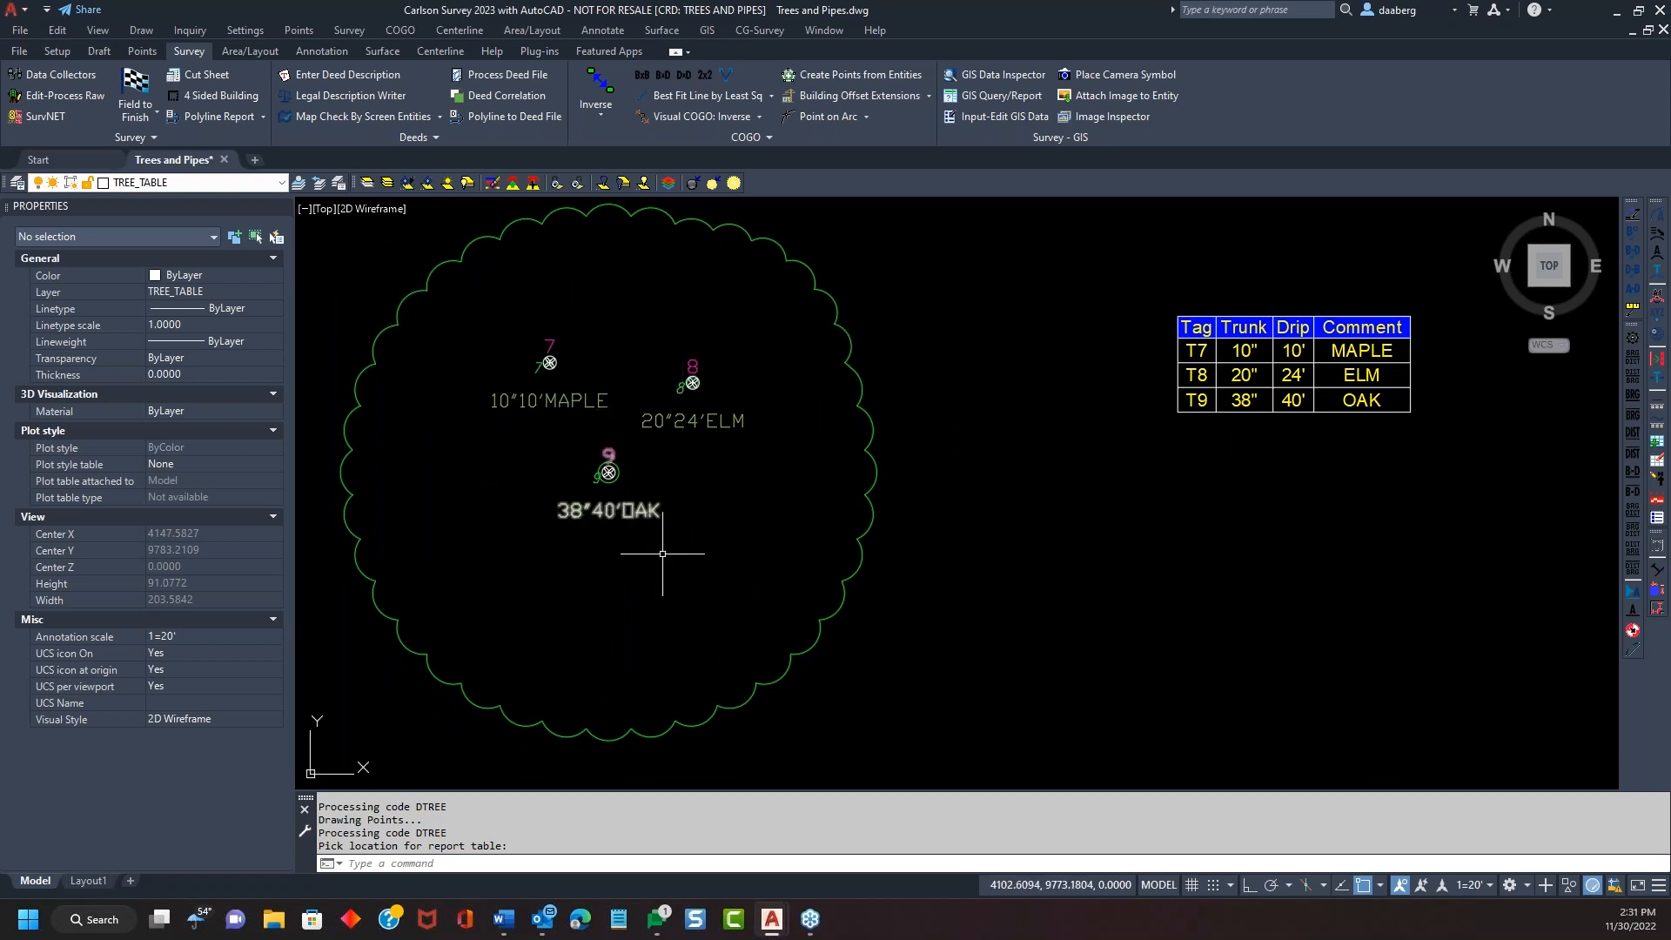
left_click(407, 183)
left_click(560, 371)
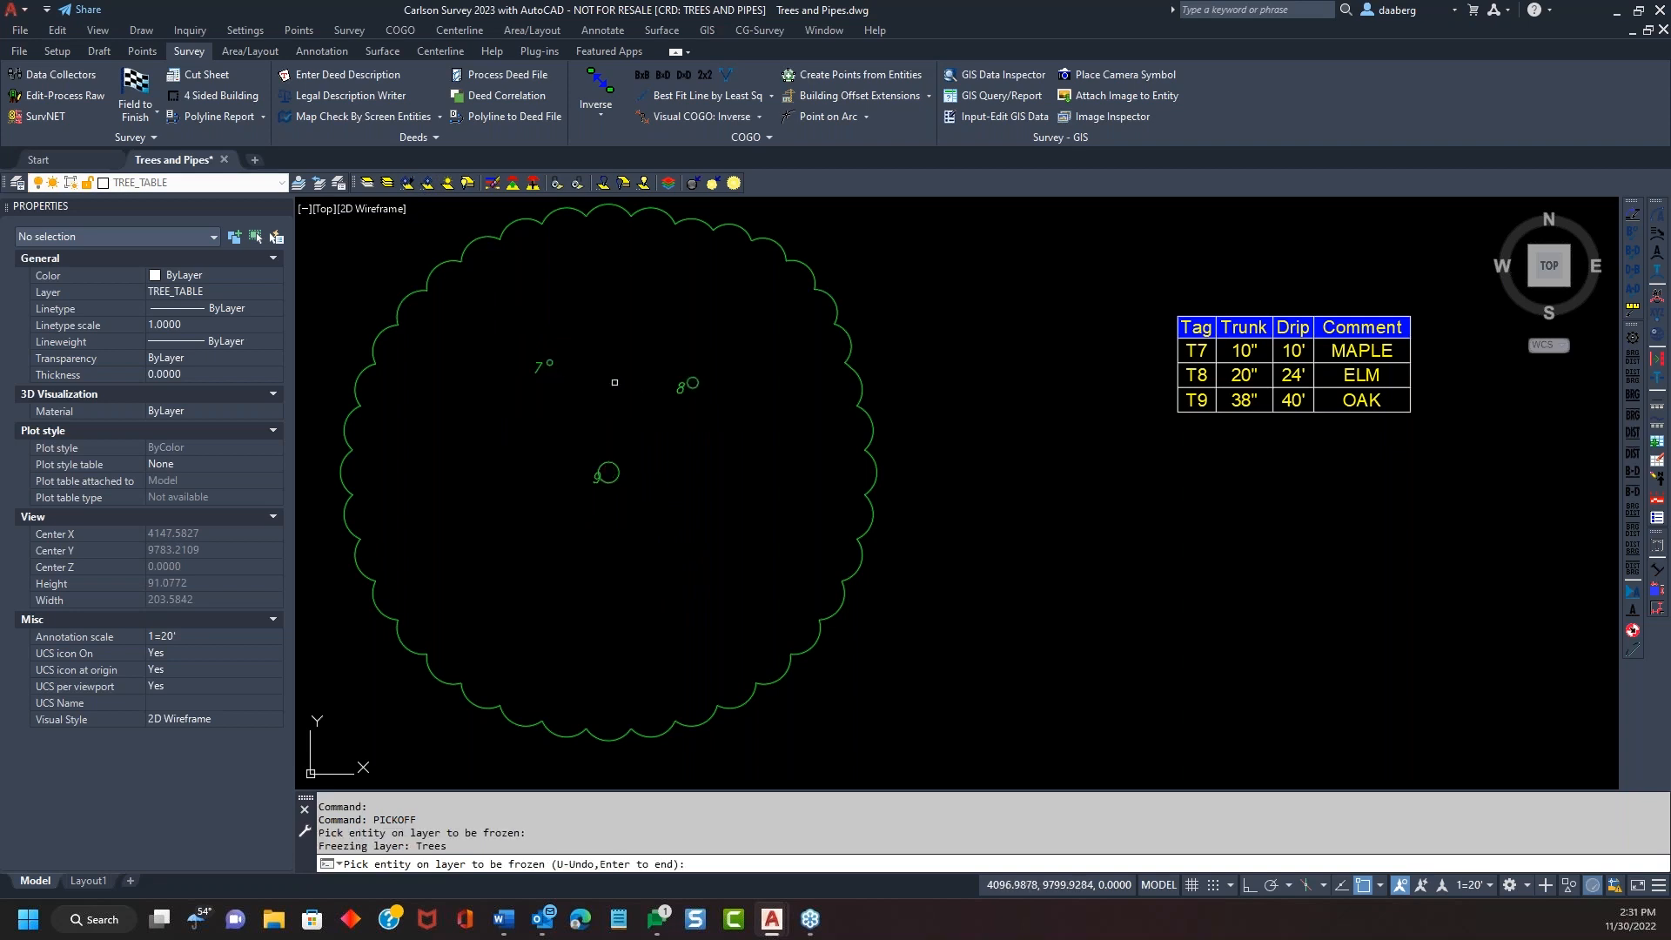
key("Return")
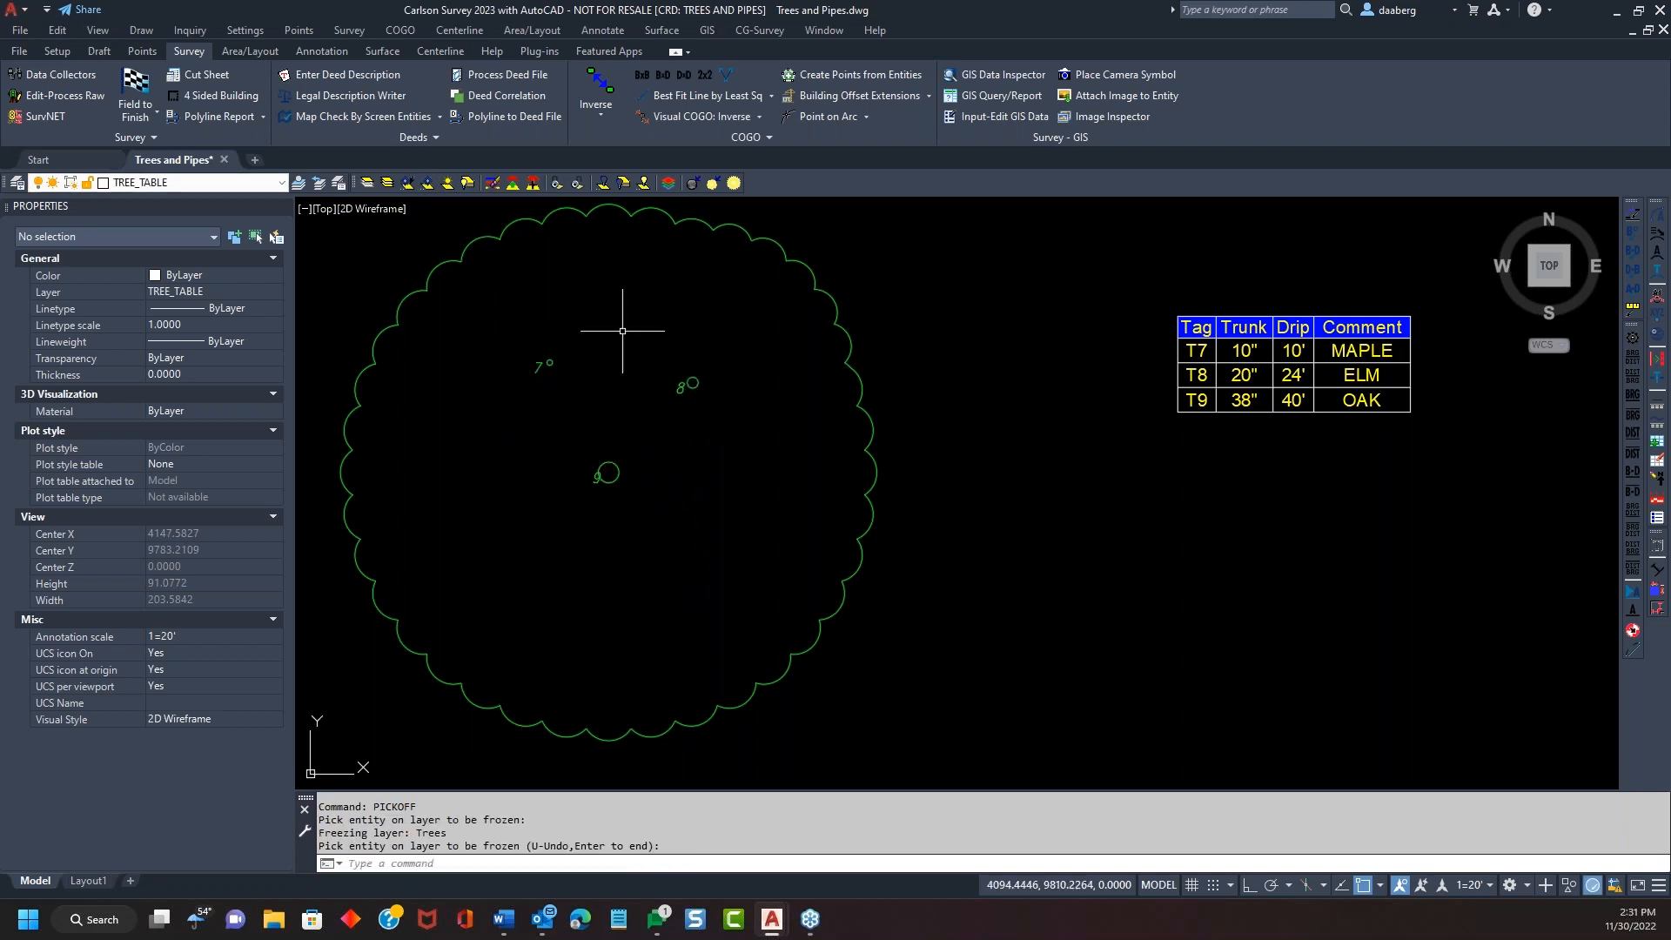